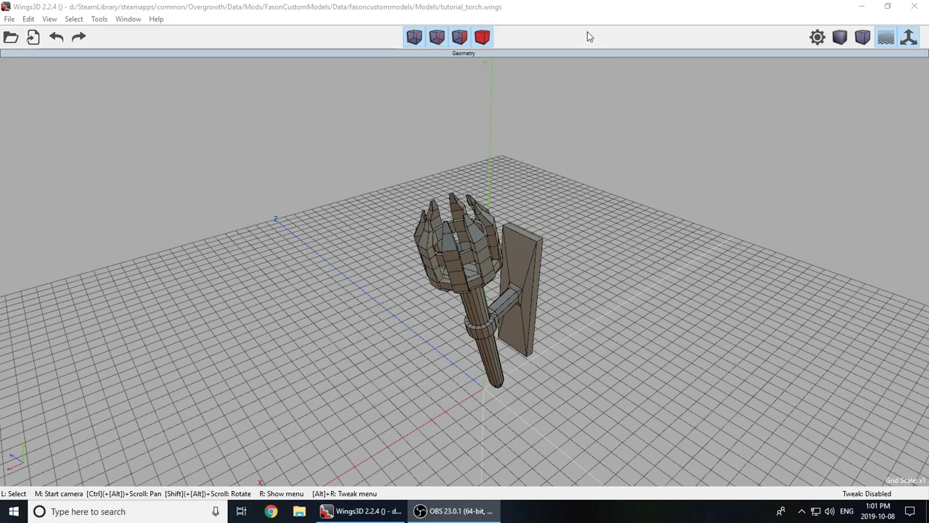
# - Examine the torch model, including its basket, handle and wall bracket, from several angles and distances
pyautogui.middleClick(518, 323)
pyautogui.click(496, 323)
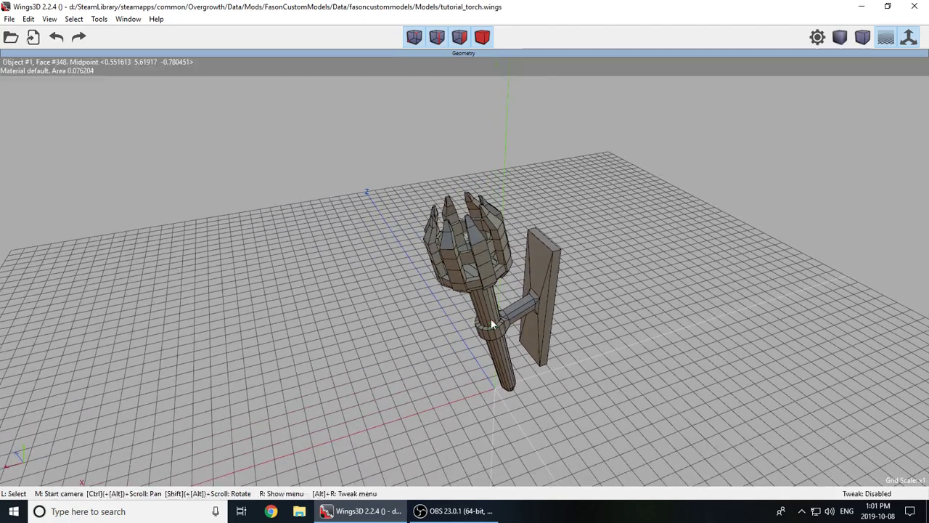
pyautogui.middleClick(599, 345)
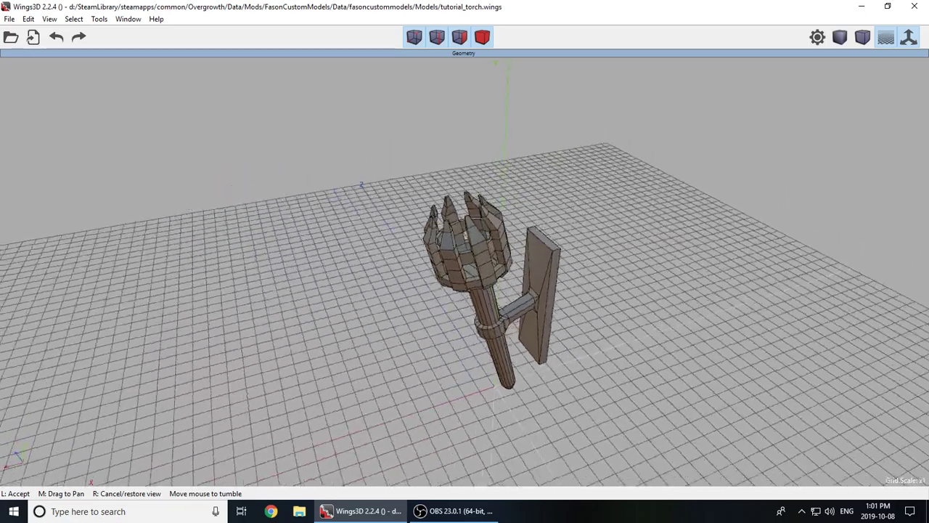
pyautogui.click(578, 341)
pyautogui.scroll(5, 472, 269)
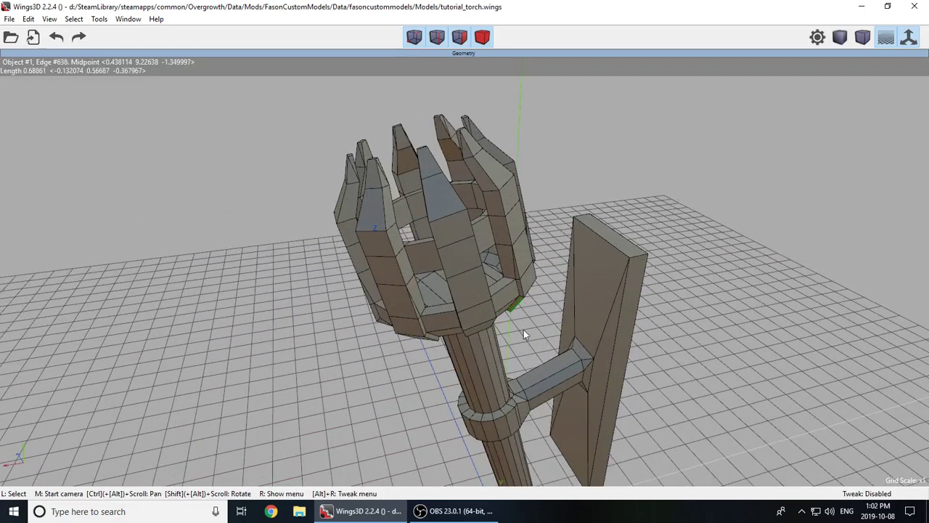
pyautogui.middleClick(464, 271)
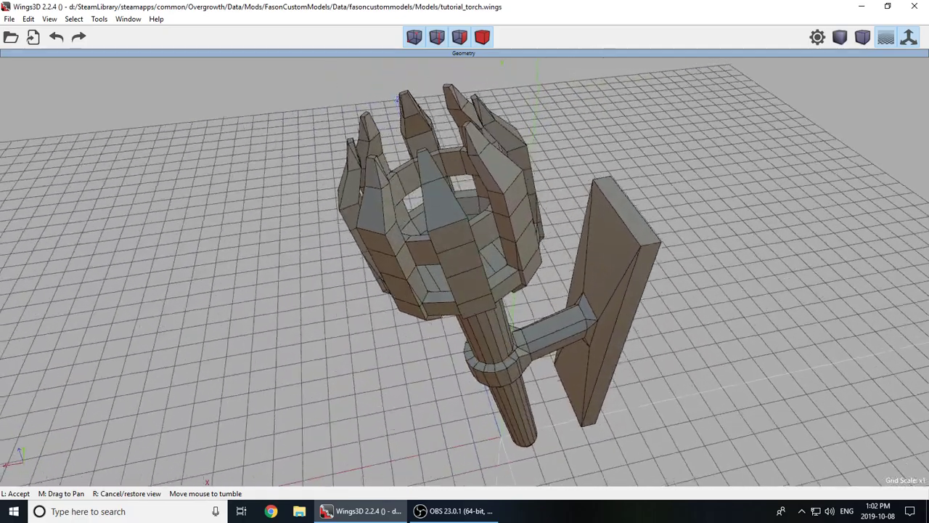
pyautogui.click(429, 262)
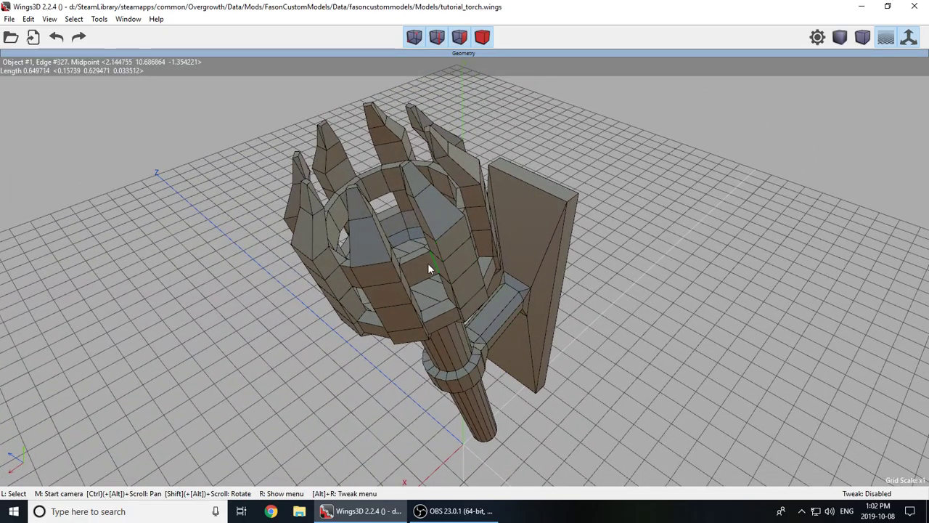
pyautogui.scroll(-3, 464, 259)
pyautogui.middleClick(504, 334)
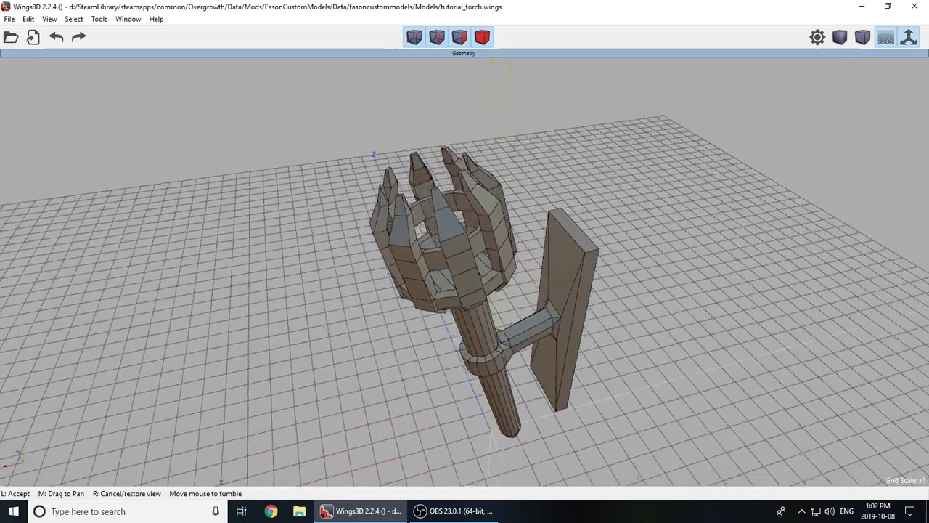
pyautogui.click(470, 328)
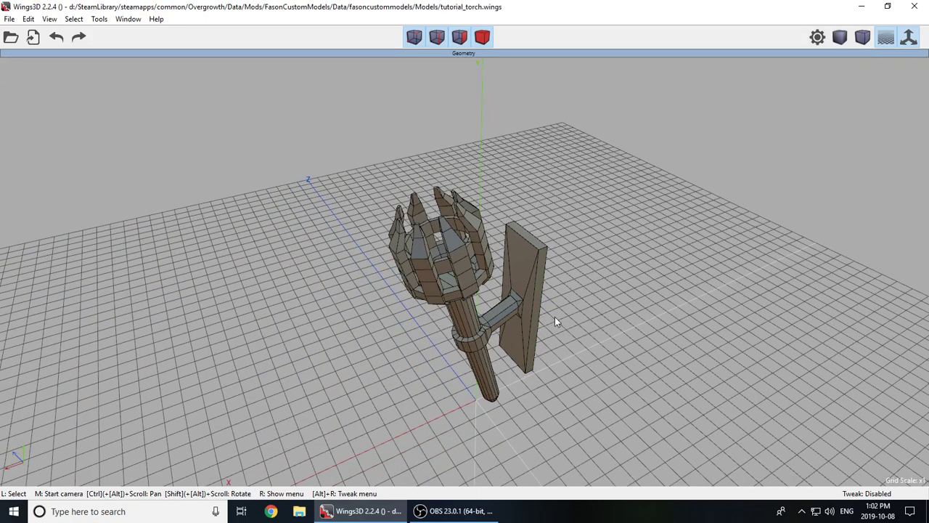
pyautogui.scroll(-3, 554, 317)
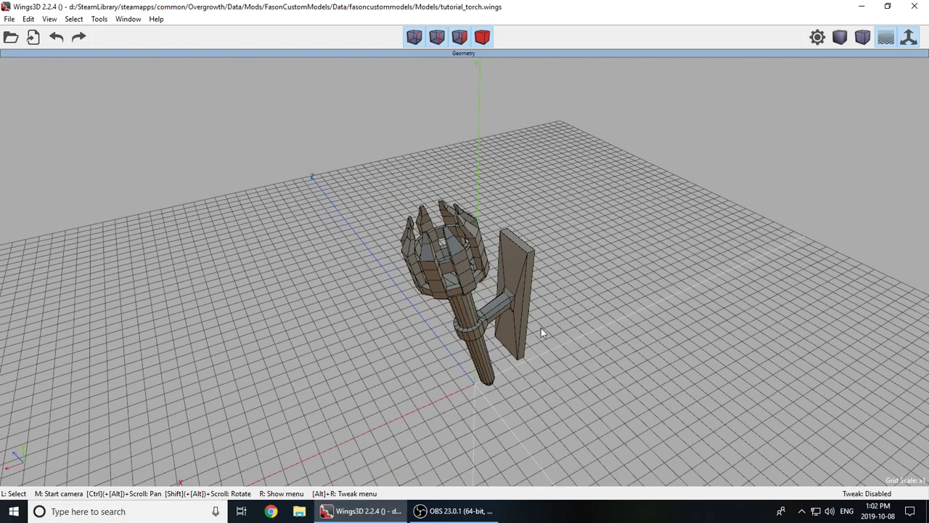
pyautogui.middleClick(564, 340)
pyautogui.click(562, 341)
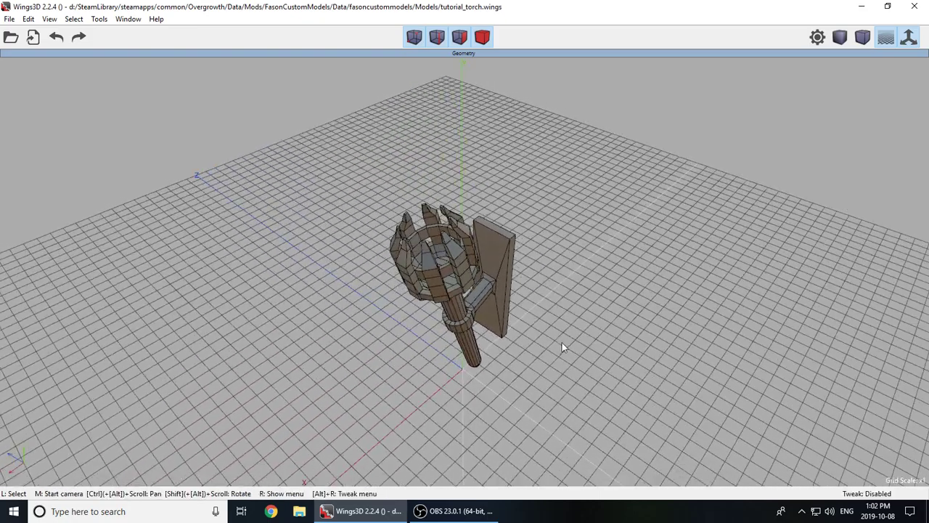
pyautogui.middleClick(520, 317)
pyautogui.click(520, 317)
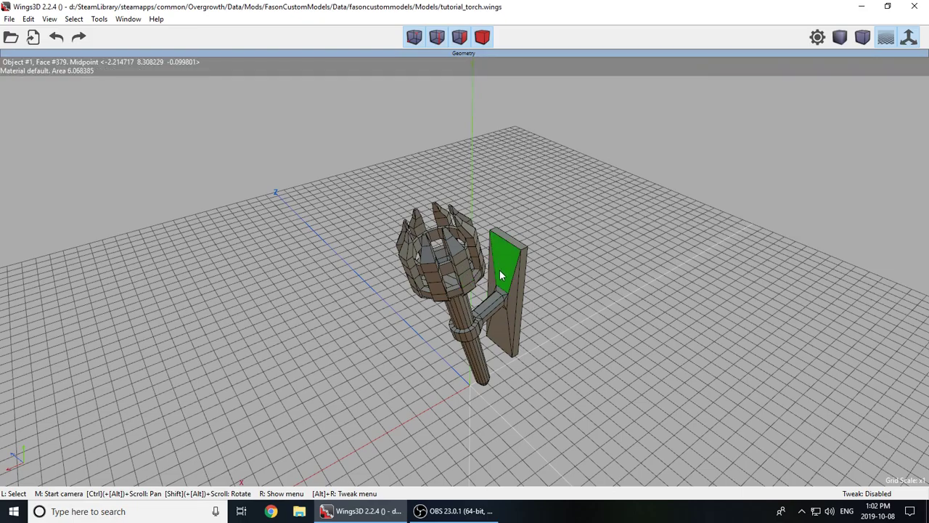
pyautogui.middleClick(558, 335)
pyautogui.click(553, 331)
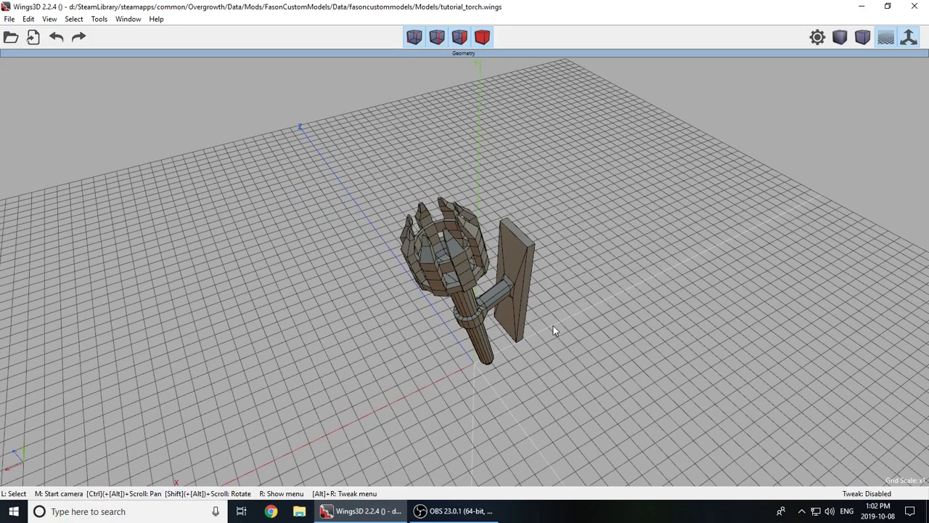
pyautogui.middleClick(558, 319)
pyautogui.click(528, 306)
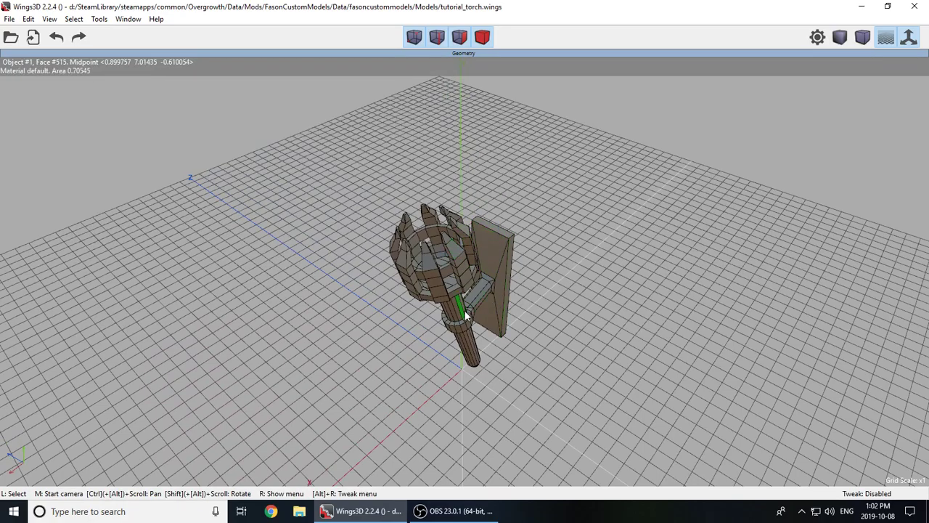
pyautogui.scroll(2, 466, 275)
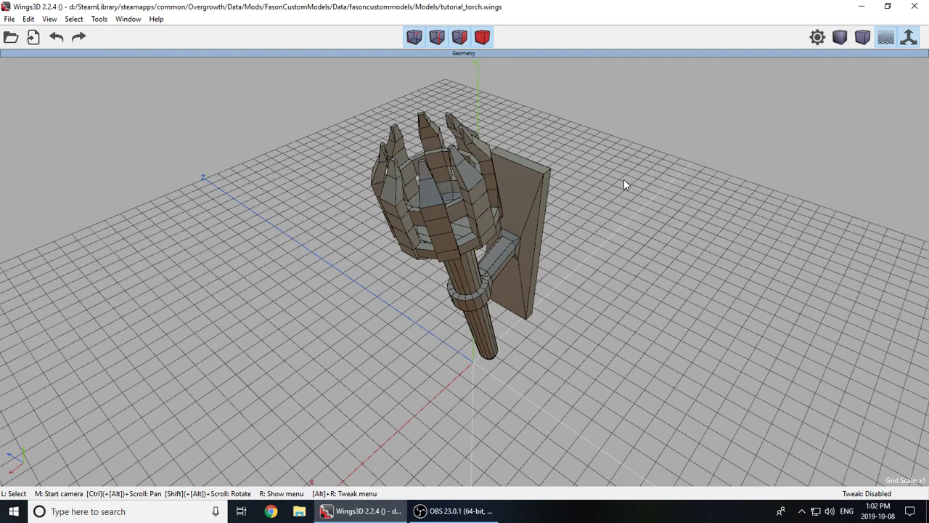
pyautogui.scroll(-3, 595, 202)
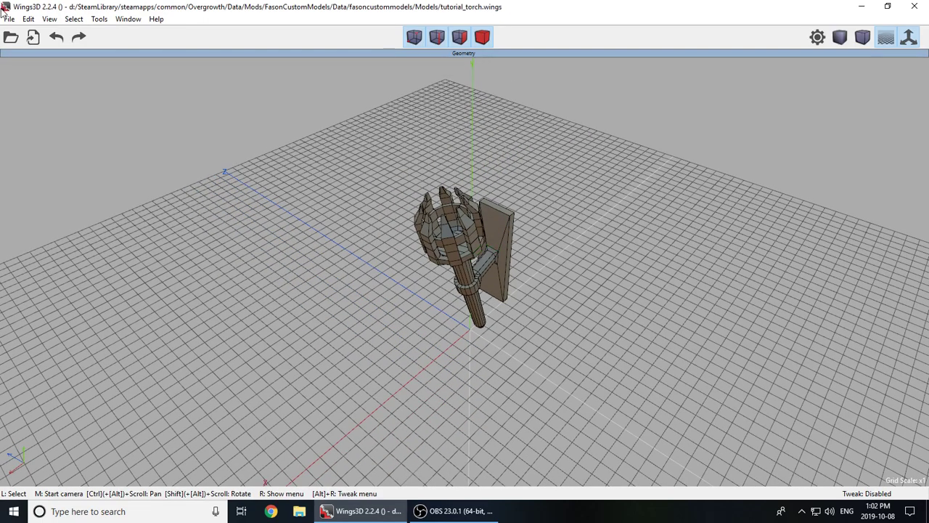
# - Start a new empty scene and create a default cube at the origin
pyautogui.click(10, 19)
pyautogui.click(22, 33)
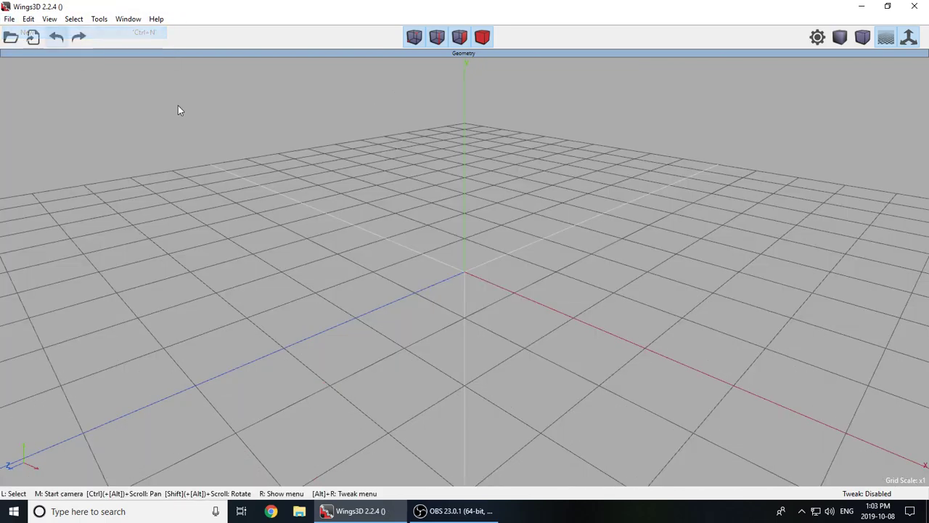
pyautogui.scroll(3, 467, 272)
pyautogui.scroll(3, 467, 271)
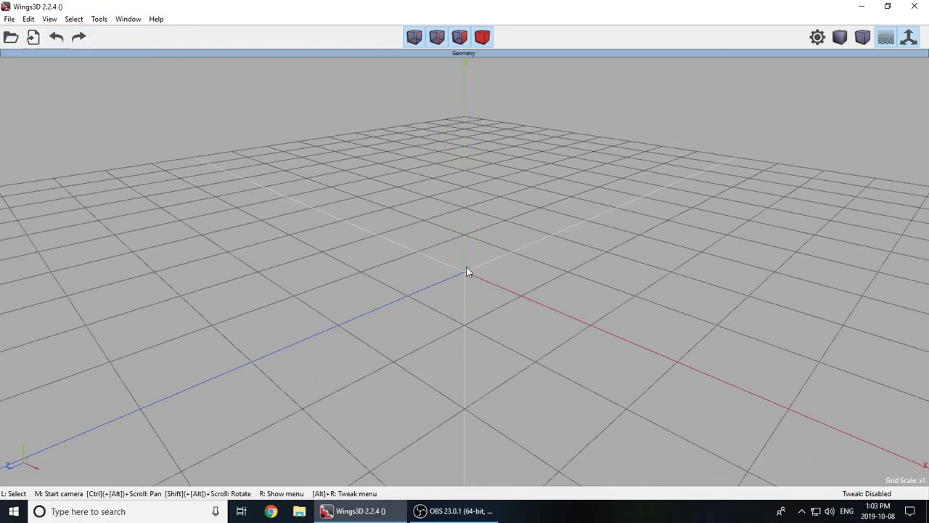
pyautogui.rightClick(467, 272)
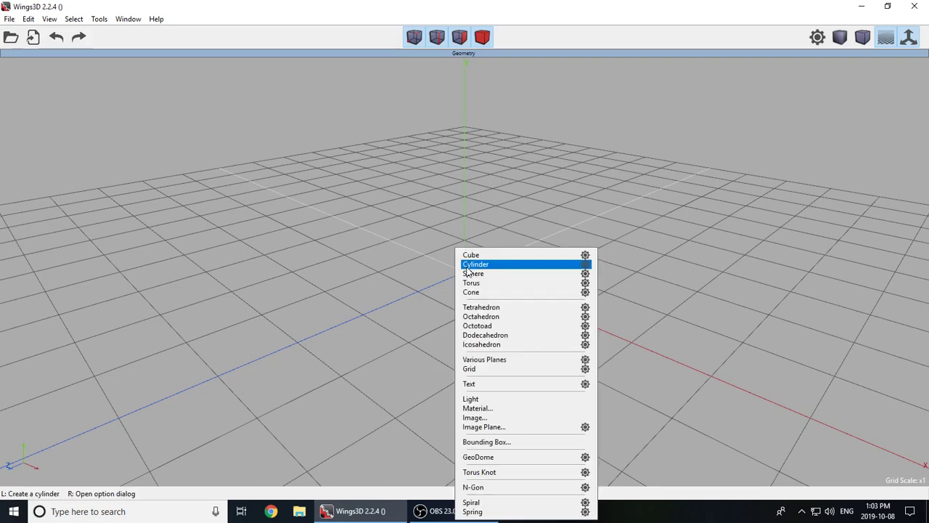
pyautogui.click(506, 254)
pyautogui.scroll(-2, 496, 267)
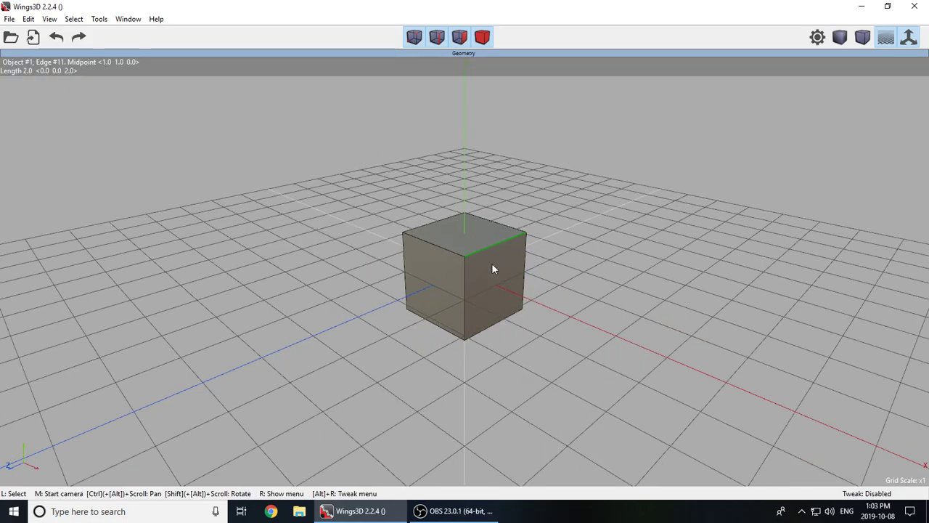
# - Select the whole cube in body selection mode
pyautogui.click(482, 38)
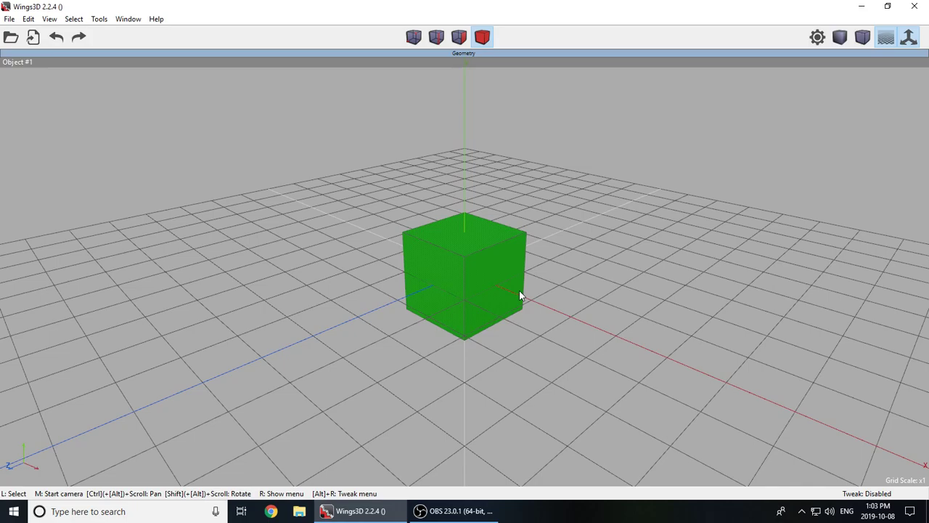
pyautogui.click(519, 290)
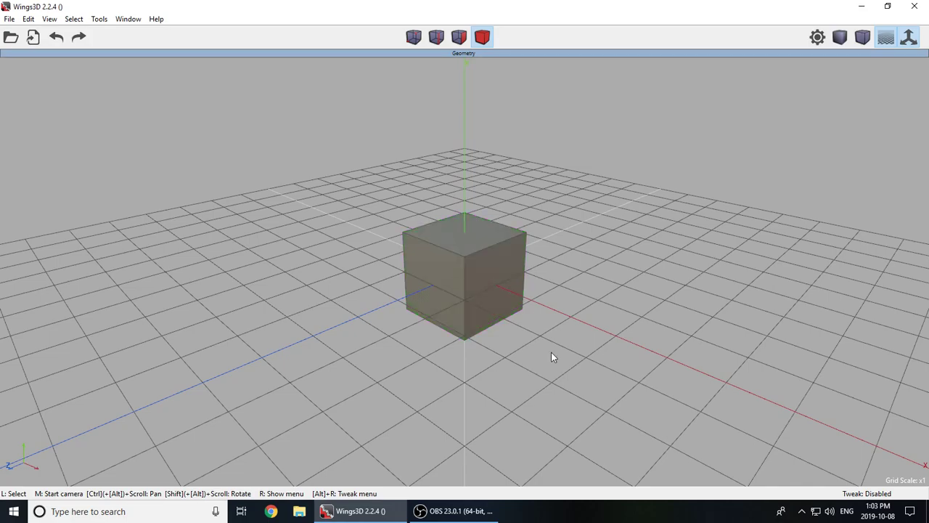
pyautogui.click(501, 275)
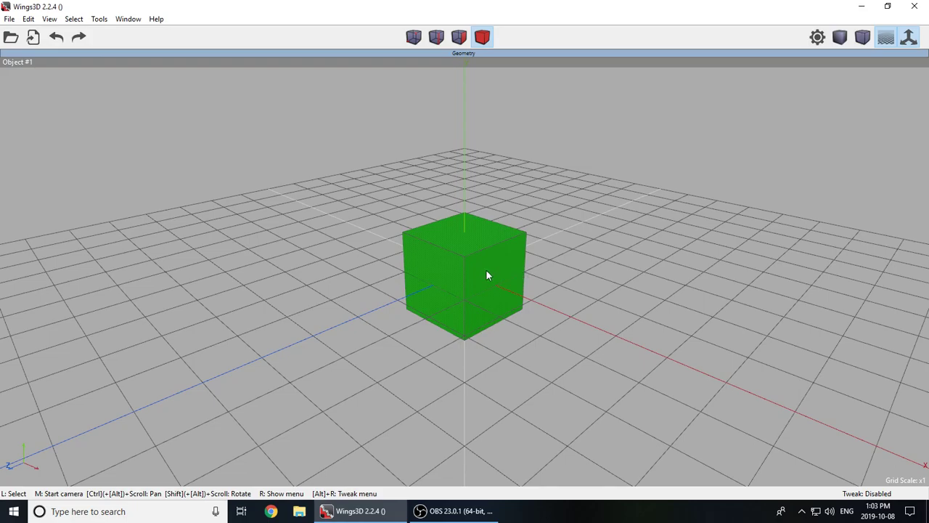
pyautogui.click(510, 254)
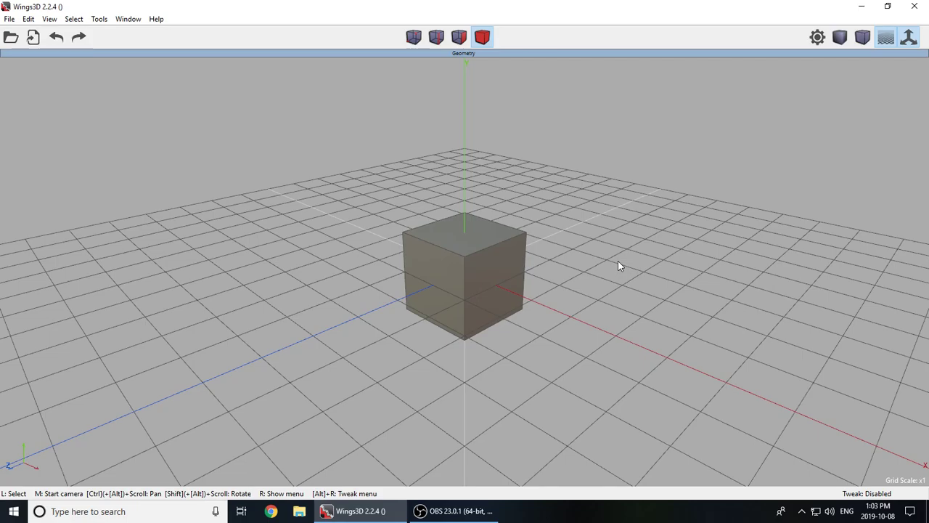
pyautogui.click(460, 276)
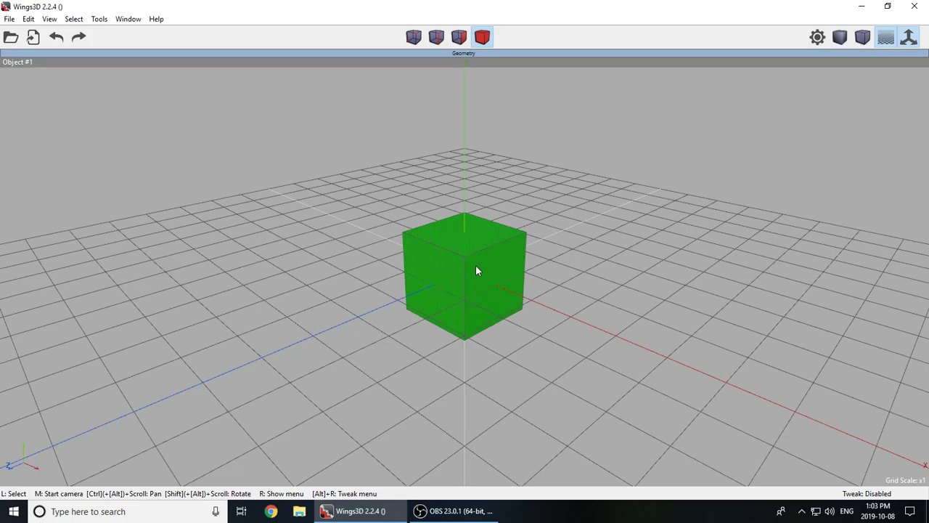
pyautogui.click(476, 269)
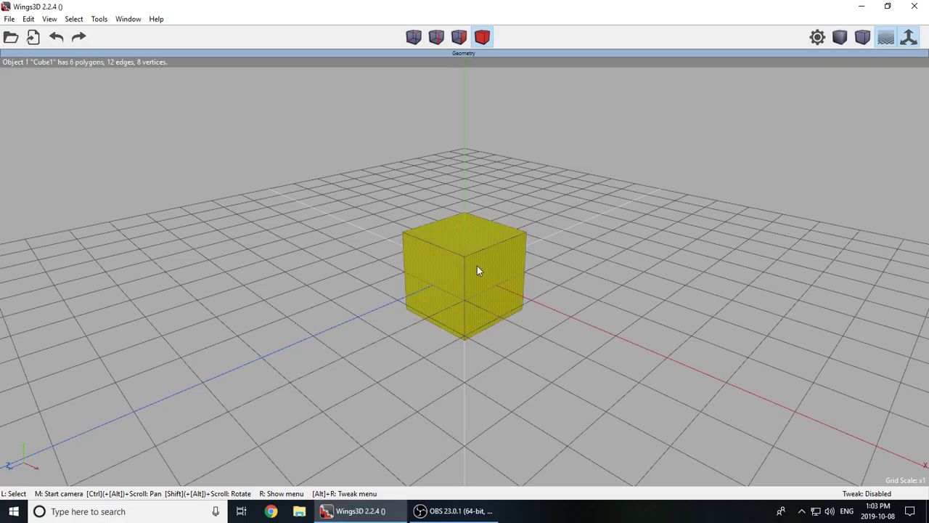
# - Convert the cube's body selection to all its edges, and that selection to all its faces
pyautogui.click(436, 37)
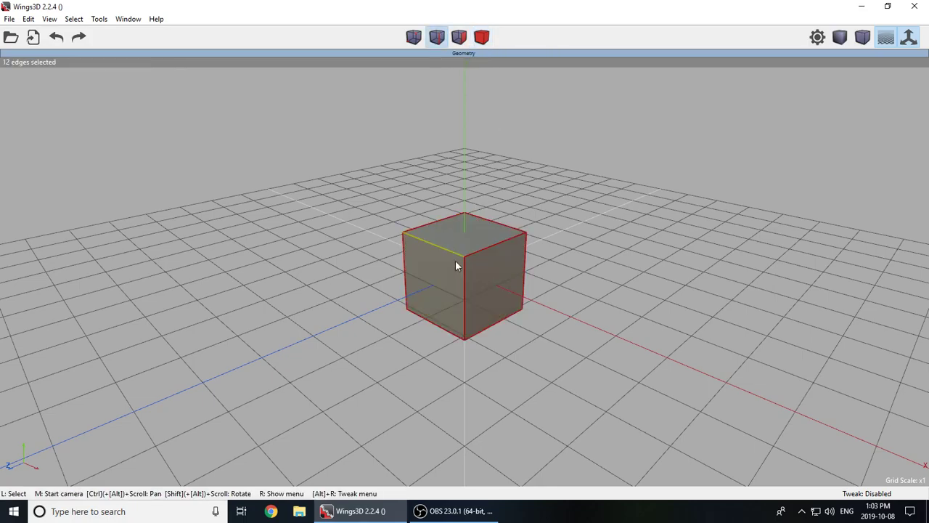
pyautogui.scroll(2, 465, 273)
pyautogui.scroll(2, 465, 276)
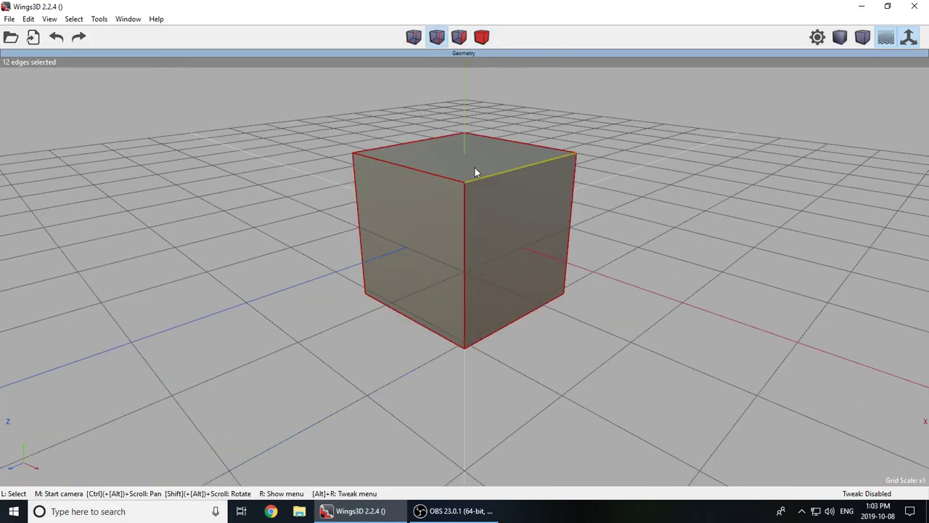
pyautogui.scroll(-1, 478, 169)
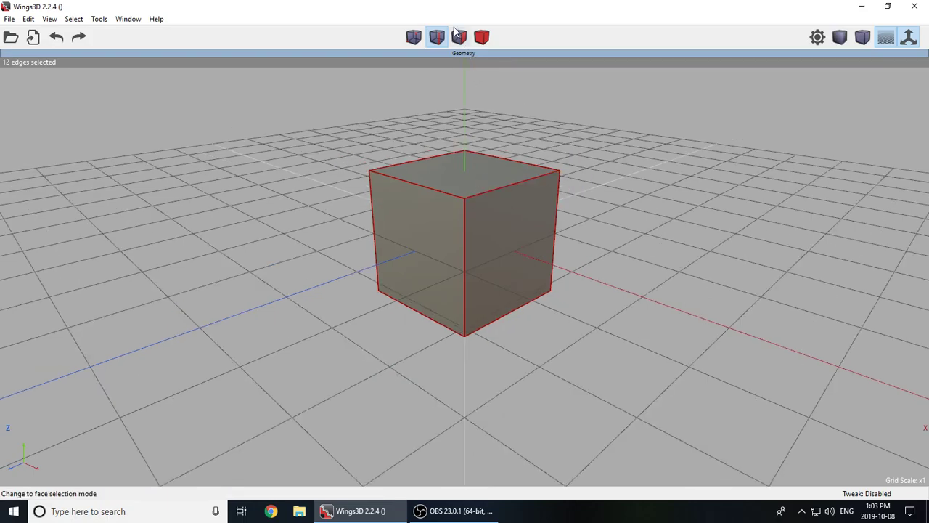
pyautogui.click(457, 35)
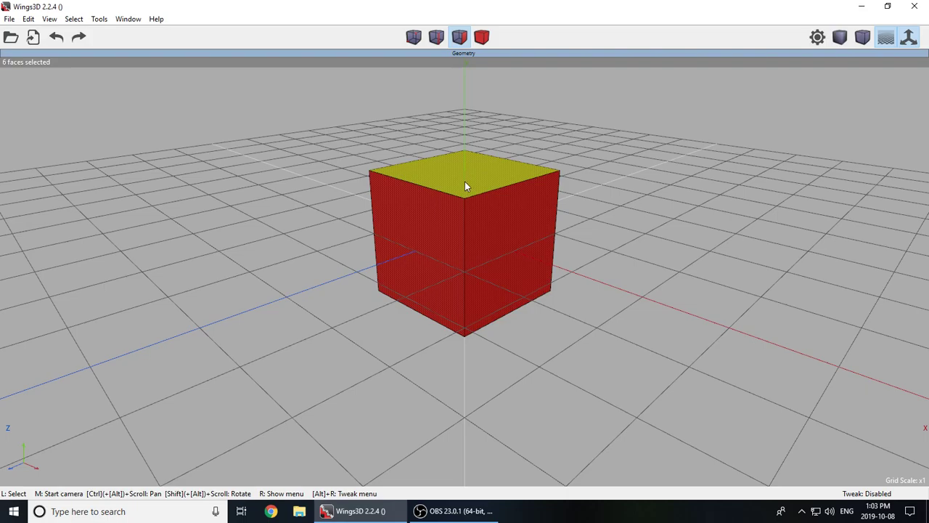
# - Start UV Mapping on the whole cube body and dock the AutoUV Segmenting window beside the geometry view
pyautogui.click(482, 37)
pyautogui.rightClick(464, 187)
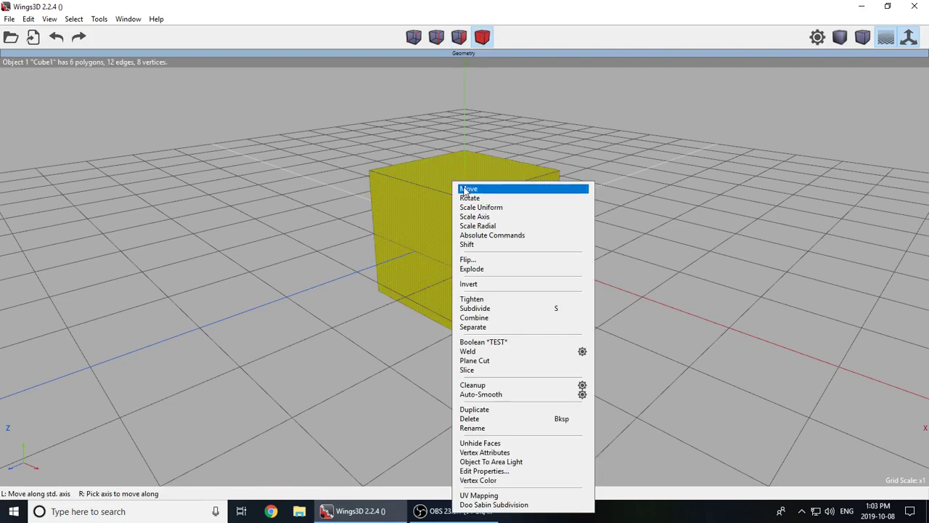
pyautogui.click(499, 496)
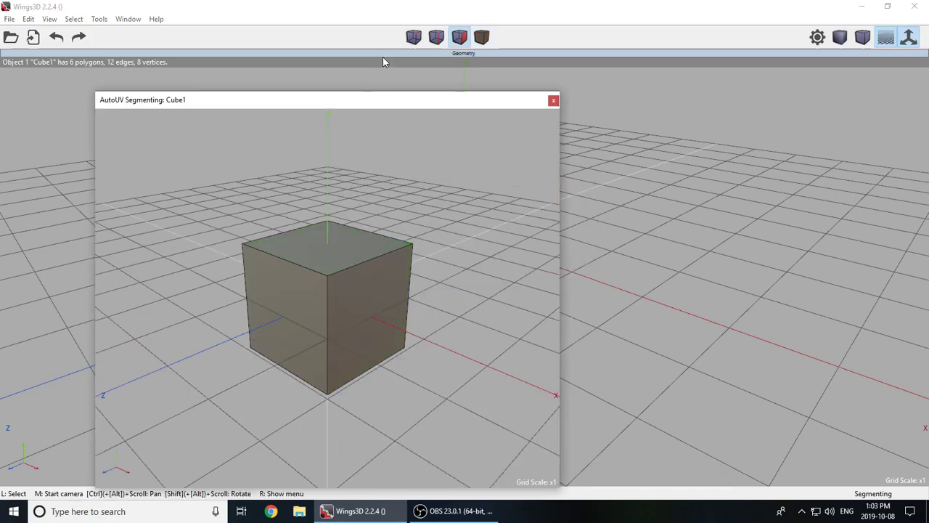
pyautogui.moveTo(385, 106); pyautogui.dragTo(235, 203)
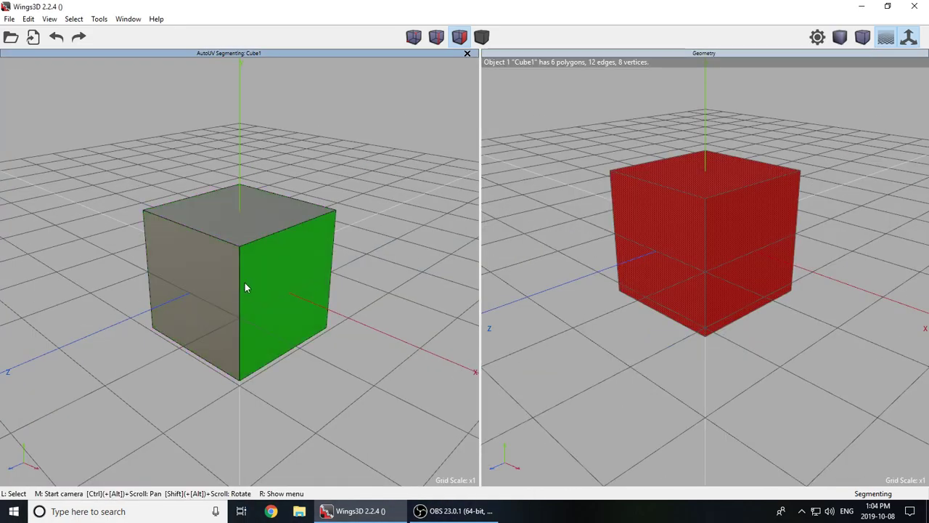
# - Select all faces of the cube in the AutoUV Segmenting view and segment them by Feature Detection
pyautogui.press('space')
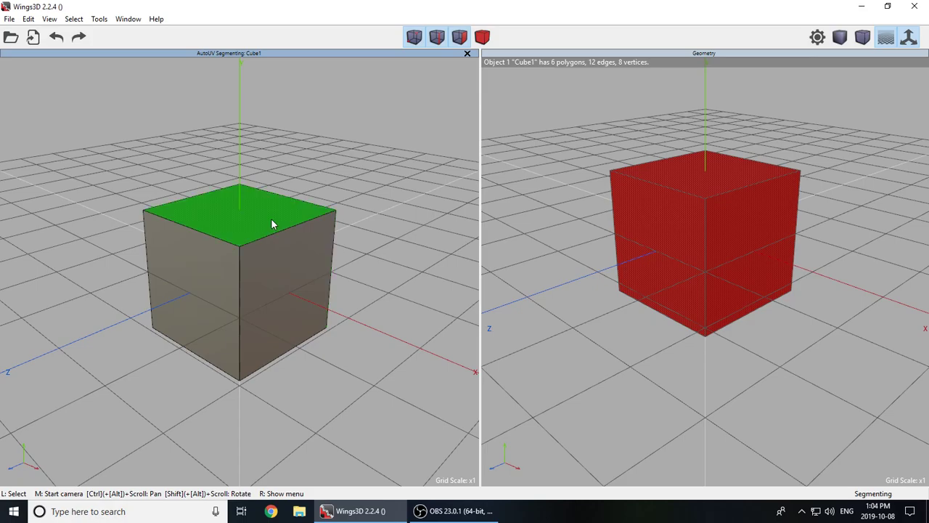
pyautogui.moveTo(349, 115); pyautogui.dragTo(120, 393)
pyautogui.rightClick(292, 131)
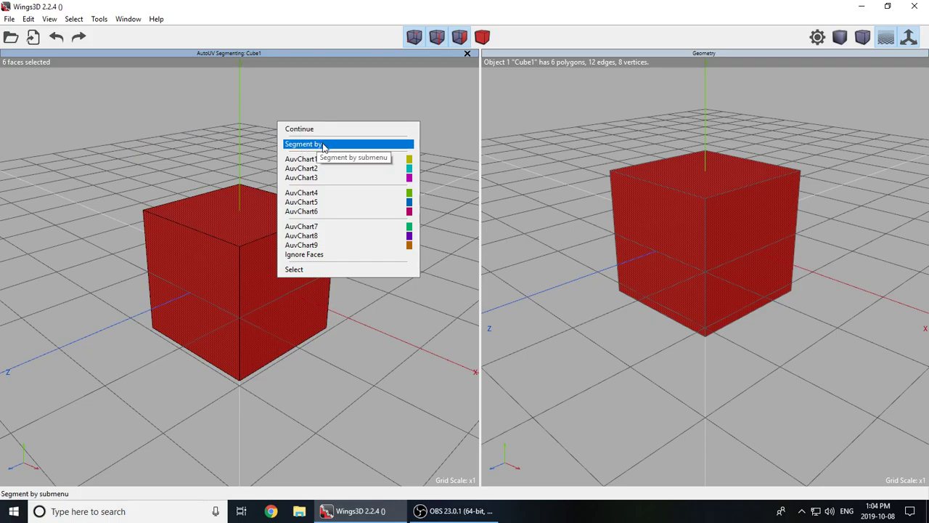
pyautogui.click(324, 145)
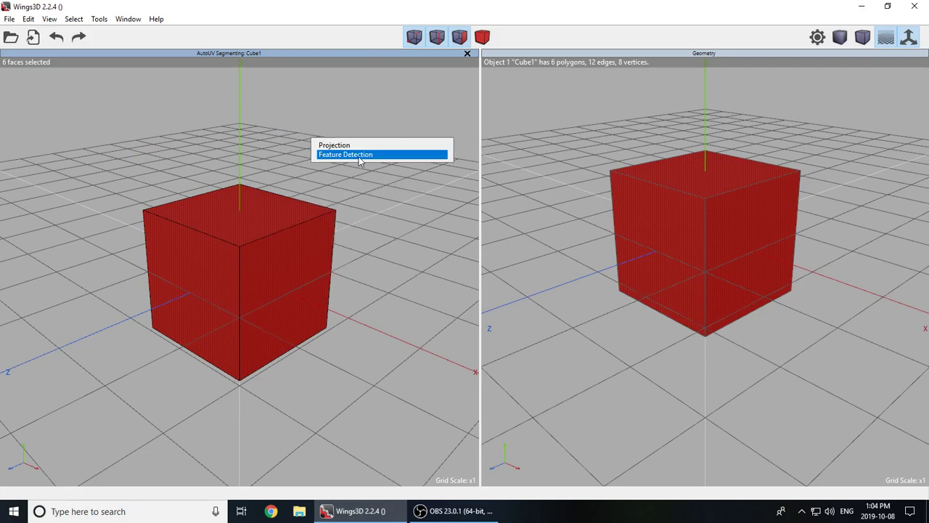
pyautogui.click(358, 155)
pyautogui.middleClick(285, 167)
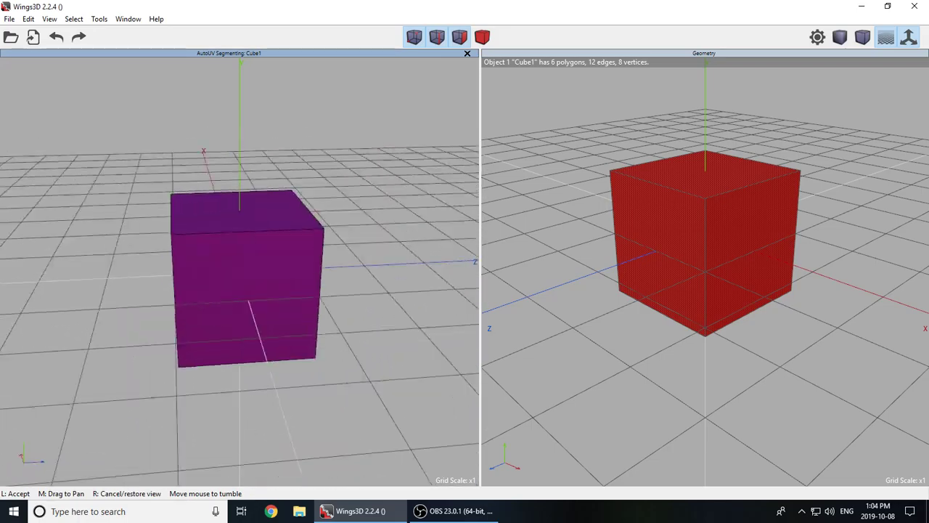
# - Select all six cube faces in the AutoUV Segmenting view and try another Segment by method on them
pyautogui.click(432, 266)
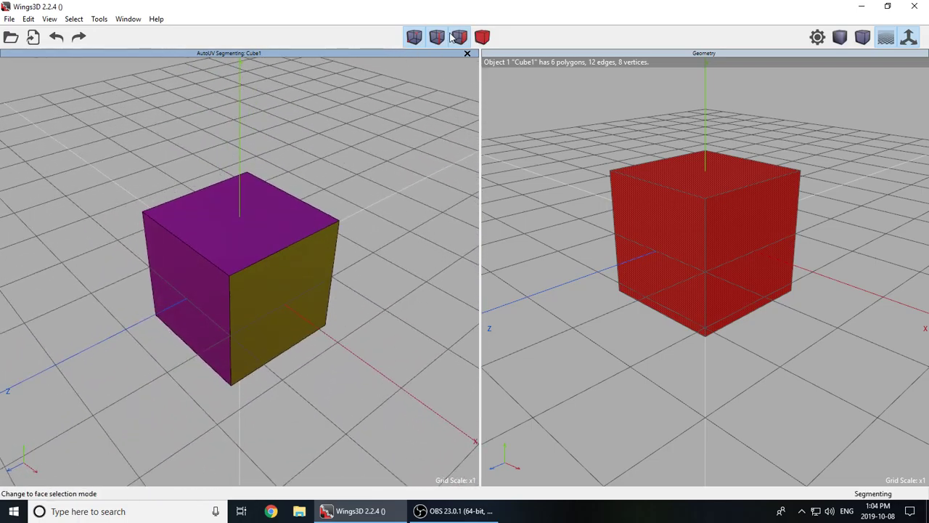
pyautogui.moveTo(394, 101); pyautogui.dragTo(79, 429)
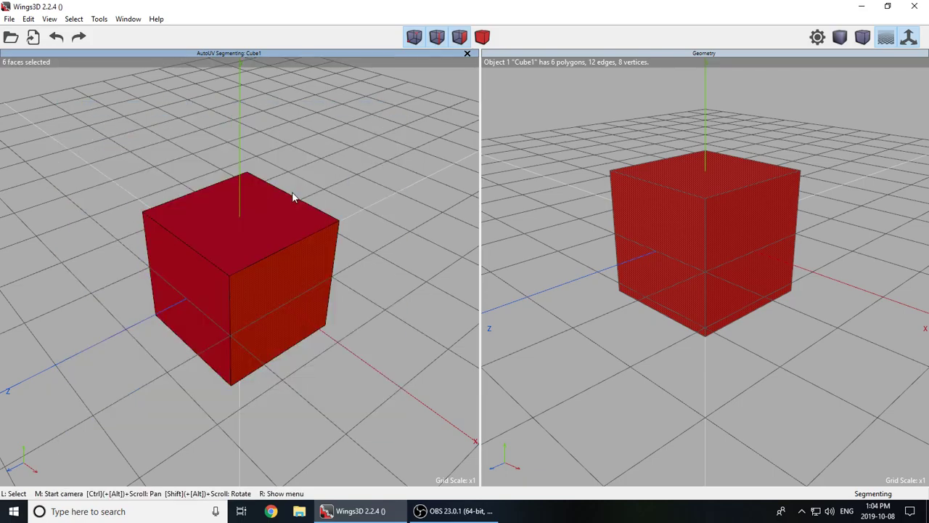
pyautogui.rightClick(307, 152)
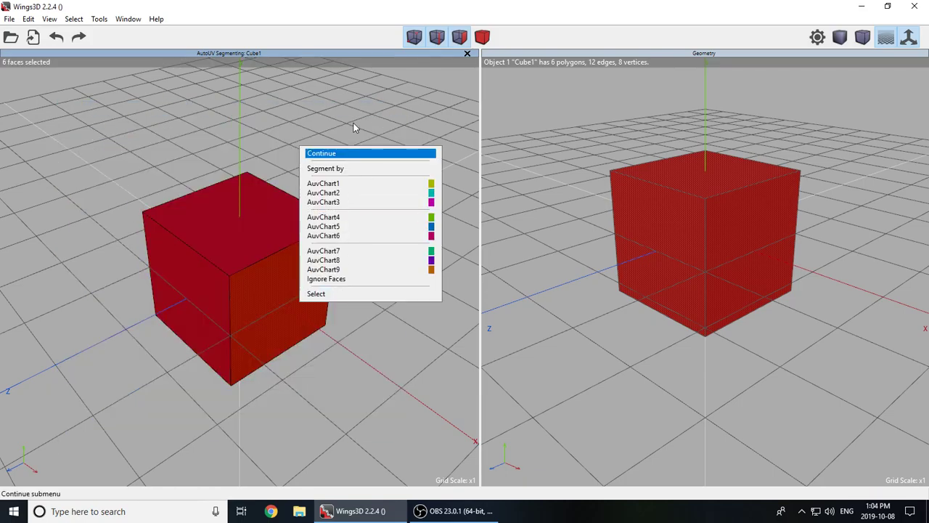
pyautogui.click(361, 169)
pyautogui.click(360, 174)
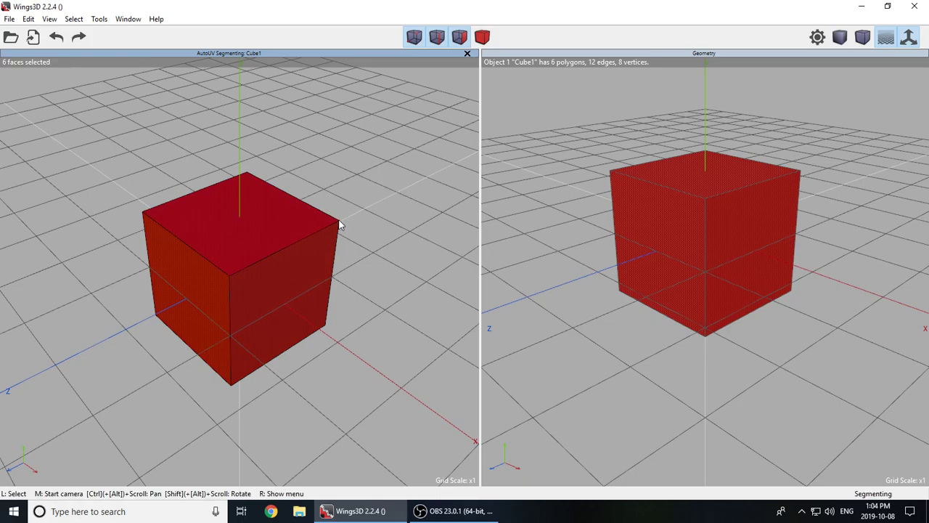
pyautogui.middleClick(377, 319)
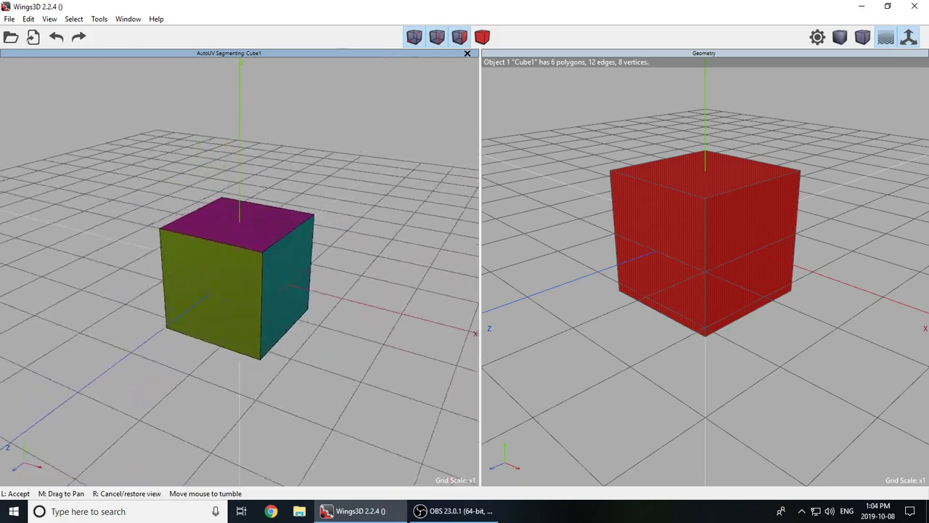
pyautogui.click(370, 317)
pyautogui.moveTo(381, 131); pyautogui.dragTo(135, 428)
pyautogui.rightClick(275, 159)
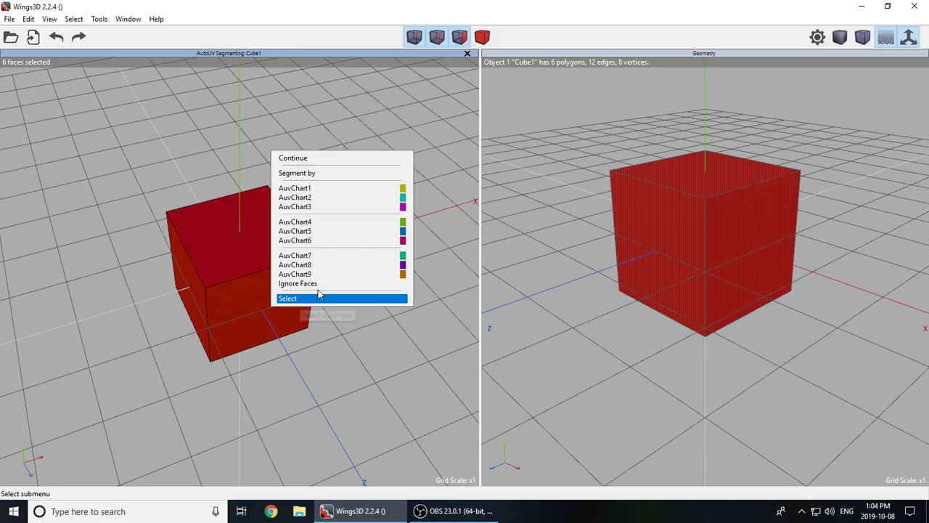
pyautogui.click(256, 131)
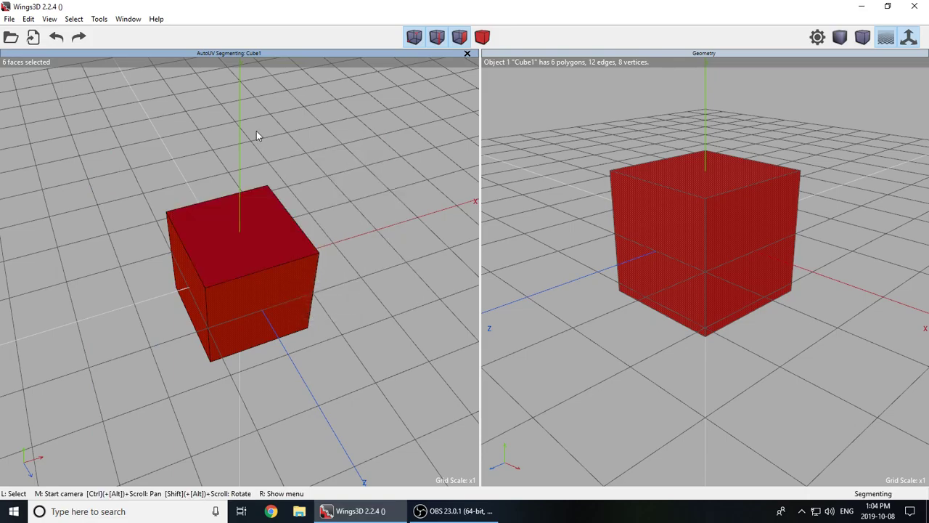
pyautogui.click(317, 140)
pyautogui.moveTo(357, 117); pyautogui.dragTo(108, 413)
# - Close the AutoUV Segmenting window and restart UV Mapping on all six faces of the cube in the geometry view
pyautogui.click(467, 53)
pyautogui.click(556, 274)
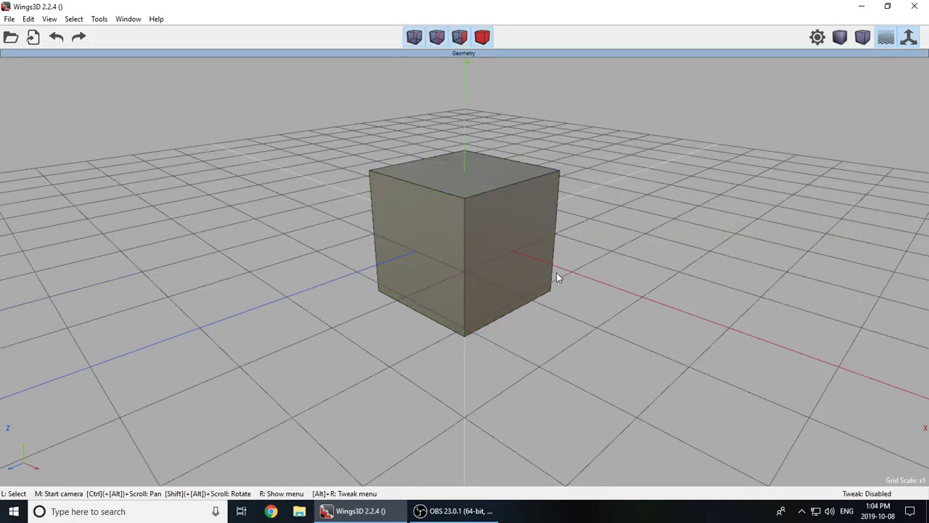
pyautogui.moveTo(558, 201); pyautogui.dragTo(316, 389)
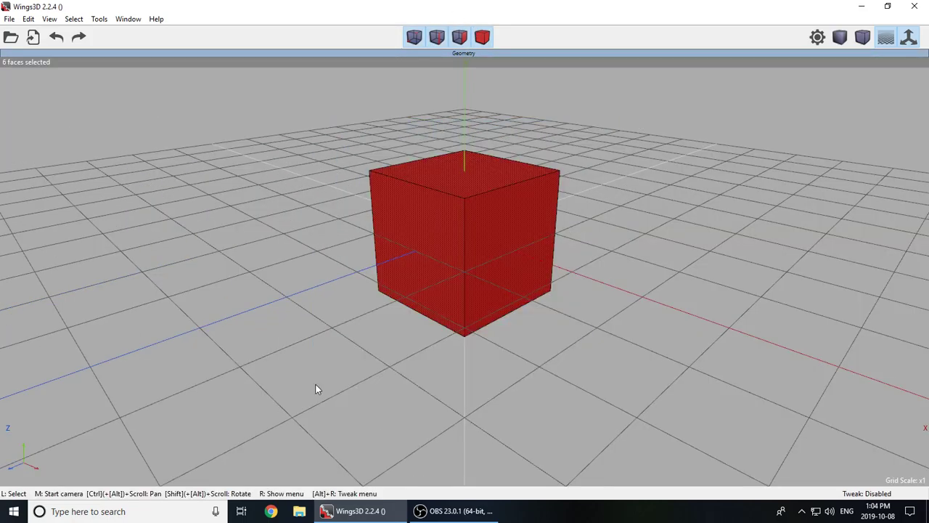
pyautogui.rightClick(602, 188)
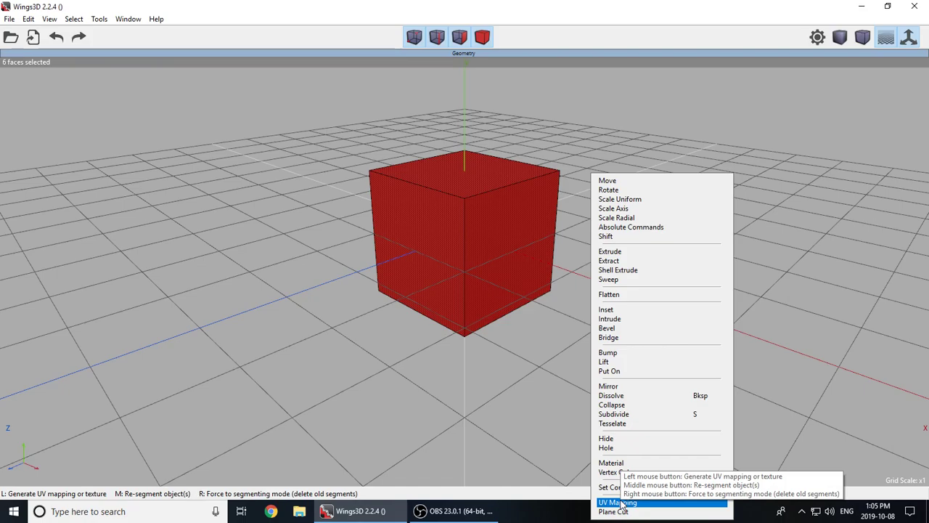
pyautogui.click(618, 503)
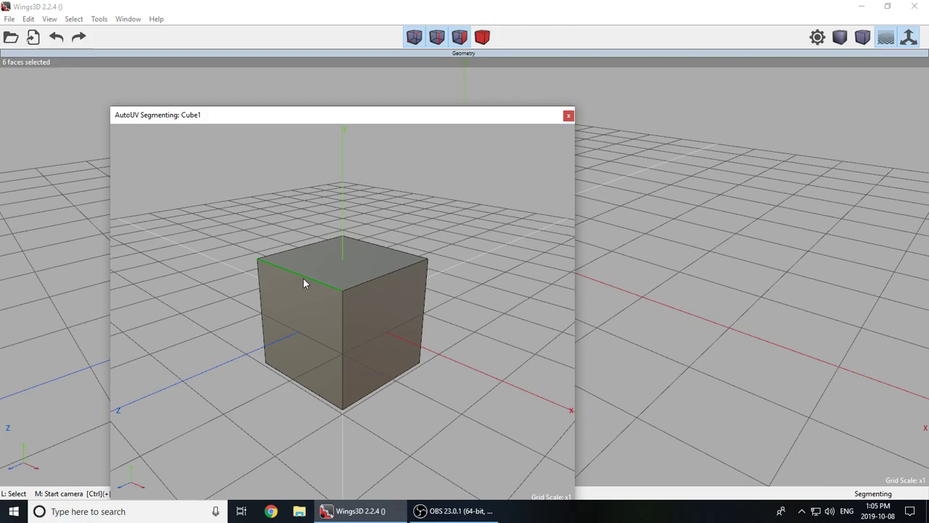
# - Select all twelve edges of the cube in the AutoUV Segmenting view and mark them for cutting
pyautogui.middleClick(474, 346)
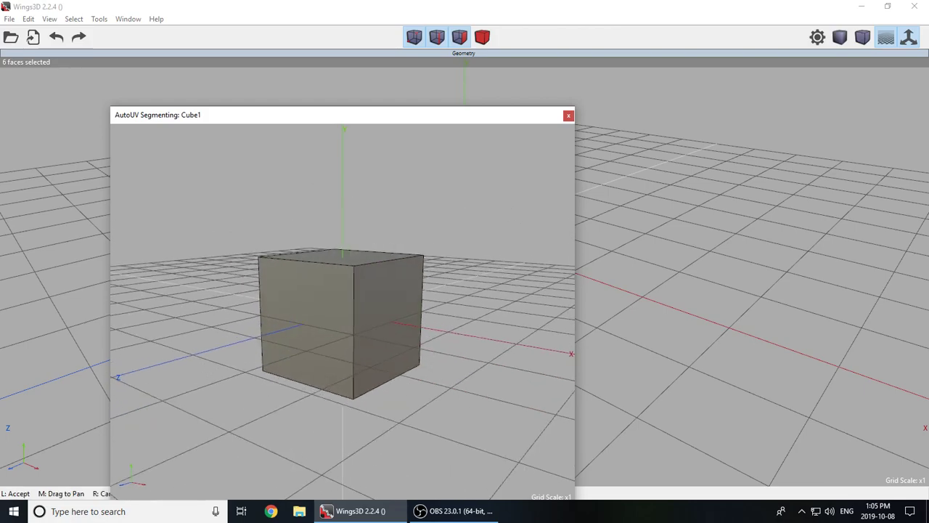
pyautogui.click(370, 331)
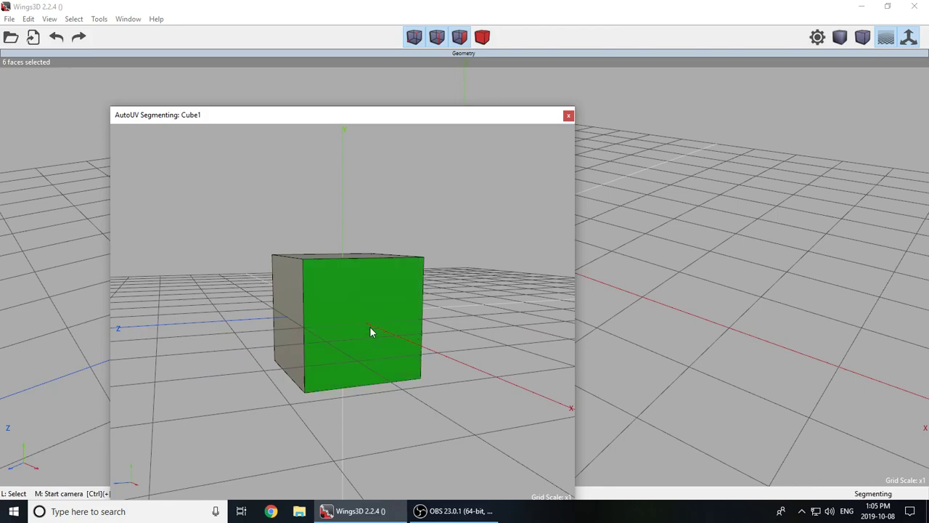
pyautogui.click(304, 306)
pyautogui.click(363, 257)
pyautogui.click(419, 319)
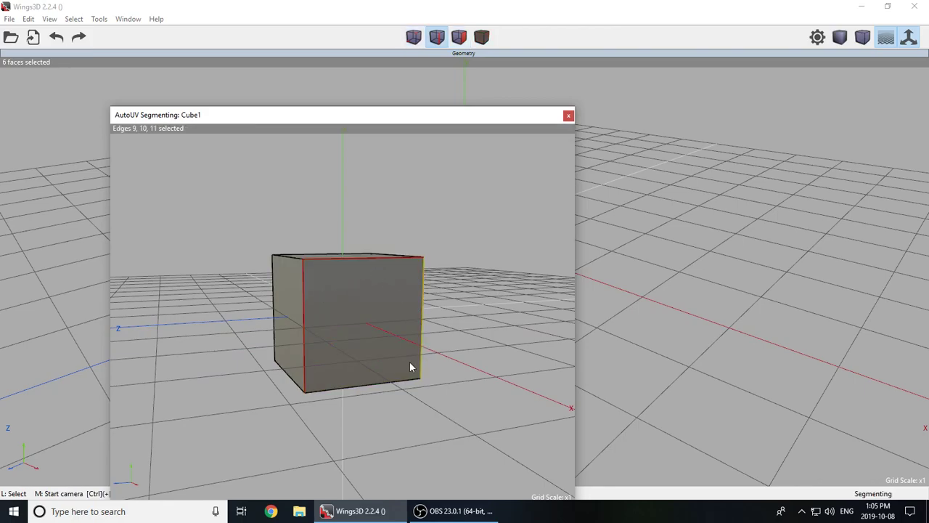
pyautogui.moveTo(491, 180); pyautogui.dragTo(130, 461)
pyautogui.middleClick(393, 419)
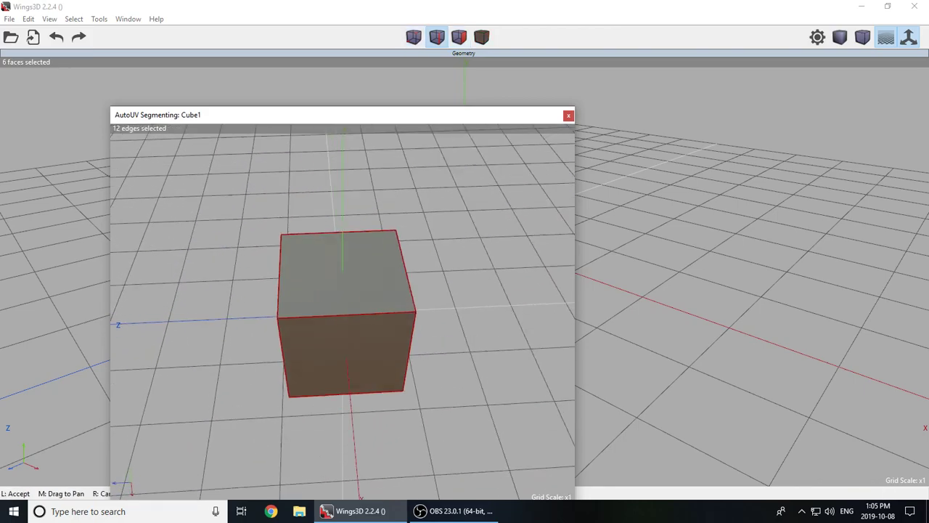
pyautogui.click(381, 248)
pyautogui.rightClick(317, 214)
pyautogui.click(341, 248)
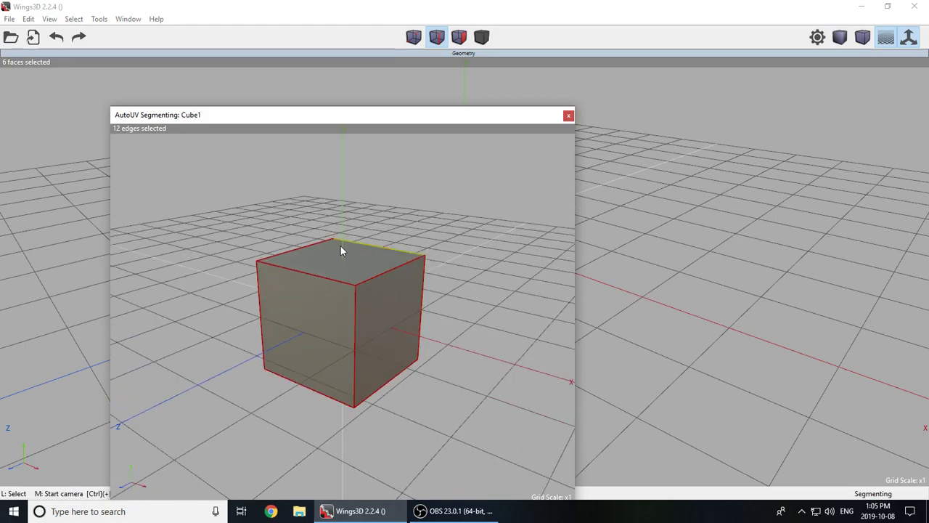
# - Continue to the UV layout with Unfolding, clear the chart selection and close the AutoUV window
pyautogui.rightClick(377, 198)
pyautogui.click(385, 198)
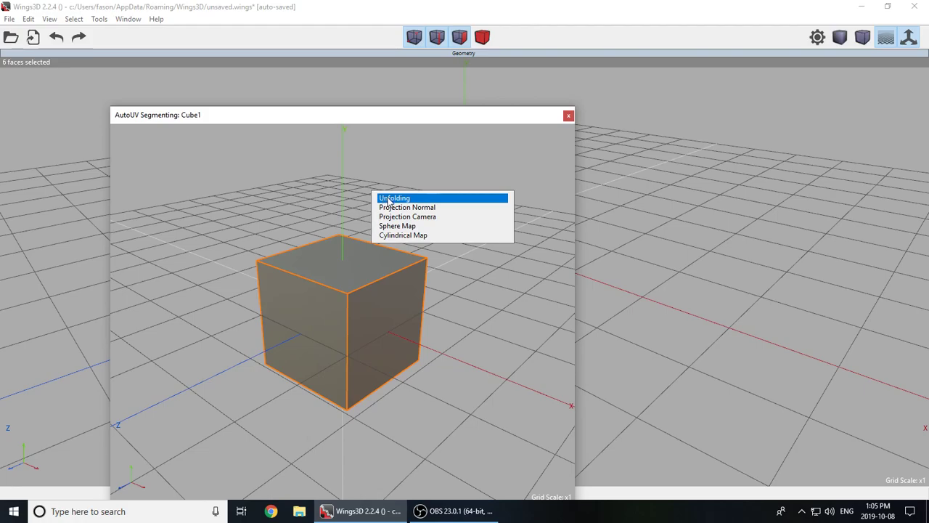
pyautogui.click(392, 198)
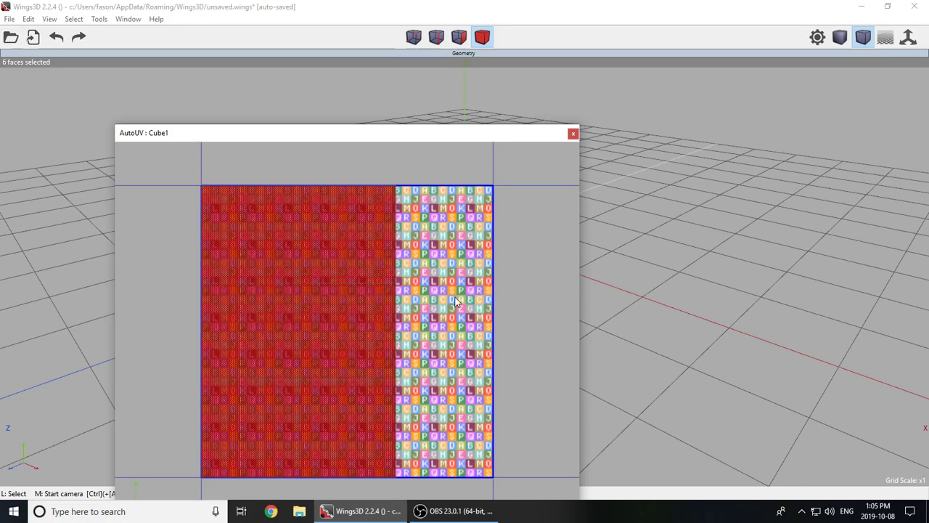
pyautogui.press('space')
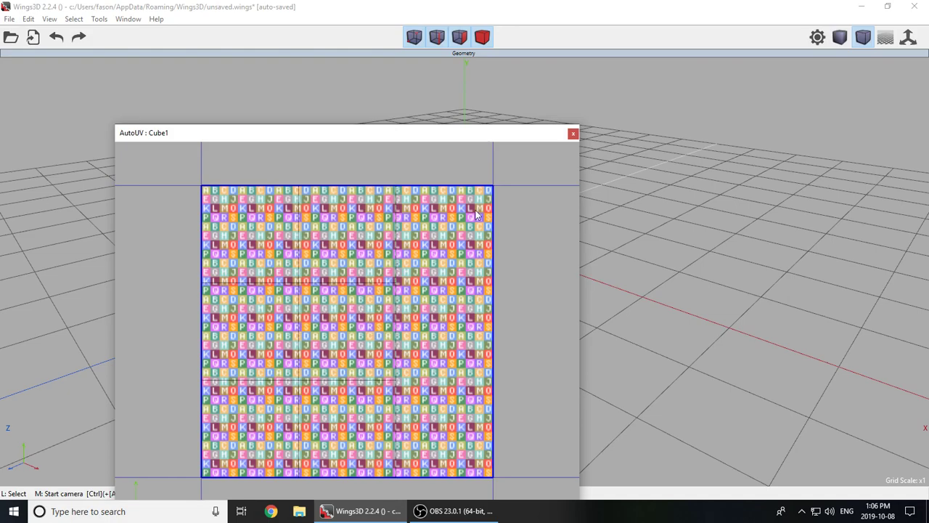
pyautogui.click(573, 134)
# - Examine how the lettered test texture lies on the different sides of the cube
pyautogui.moveTo(638, 98); pyautogui.dragTo(672, 242)
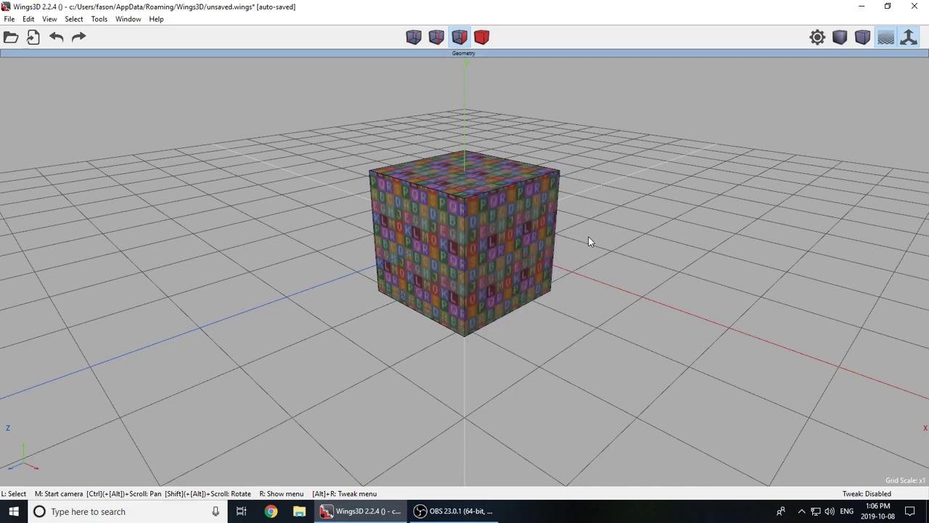
pyautogui.middleClick(584, 277)
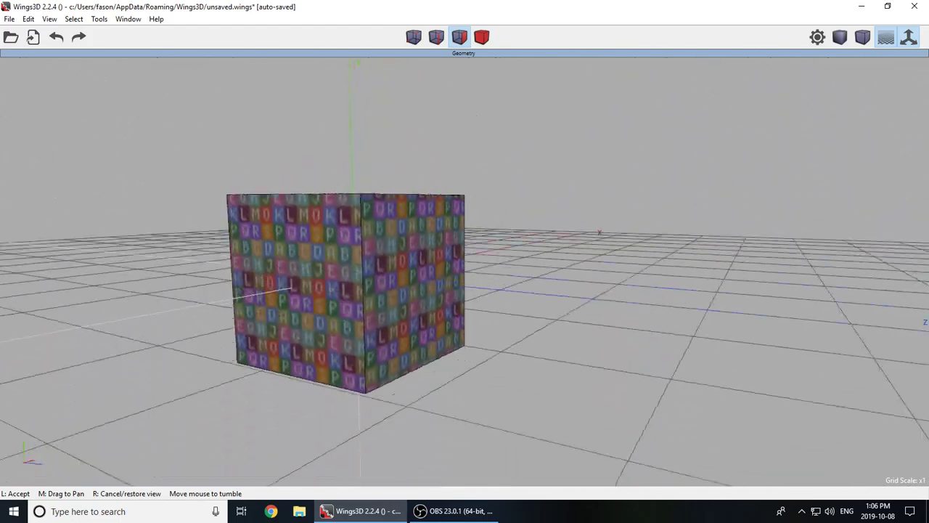
pyautogui.click(515, 278)
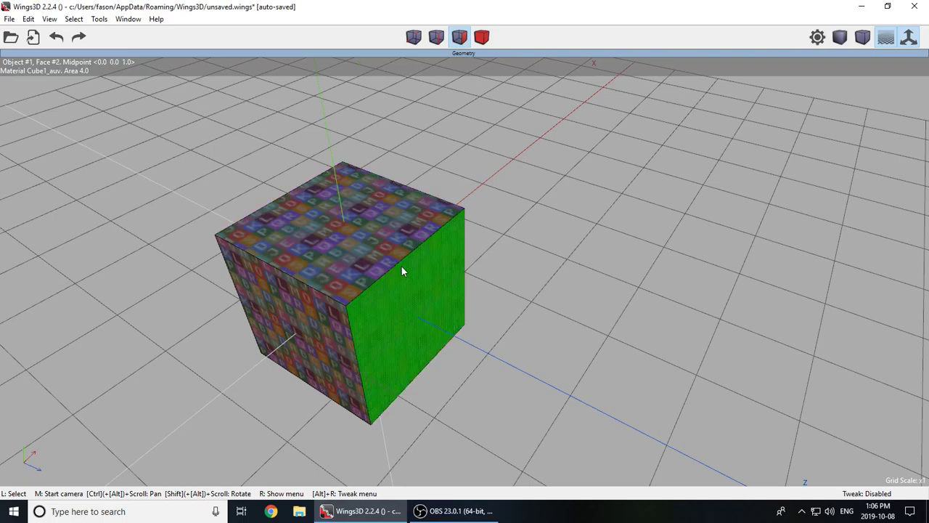
pyautogui.middleClick(528, 242)
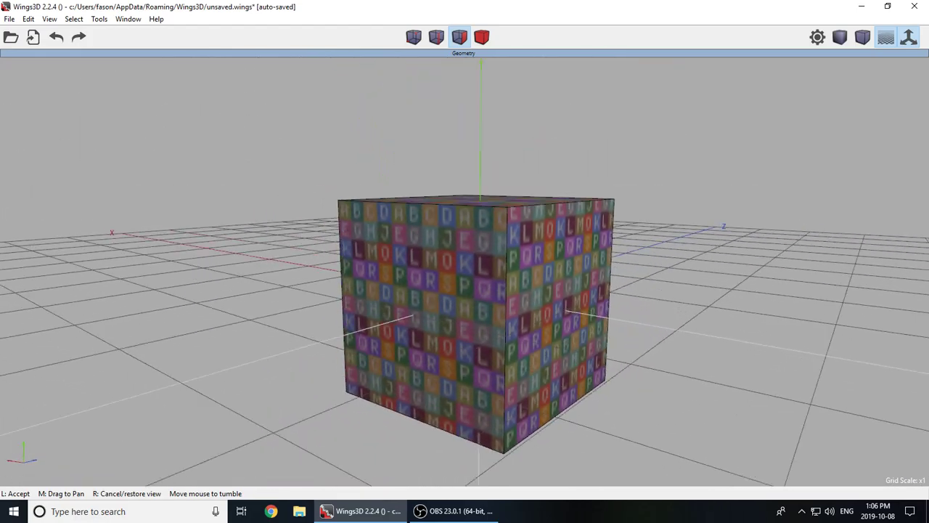
pyautogui.click(525, 238)
pyautogui.middleClick(646, 144)
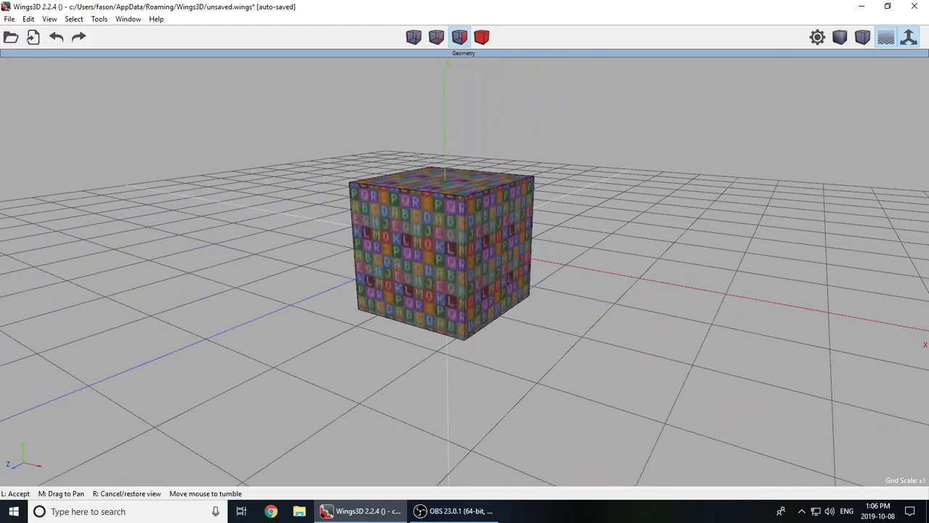
pyautogui.click(590, 209)
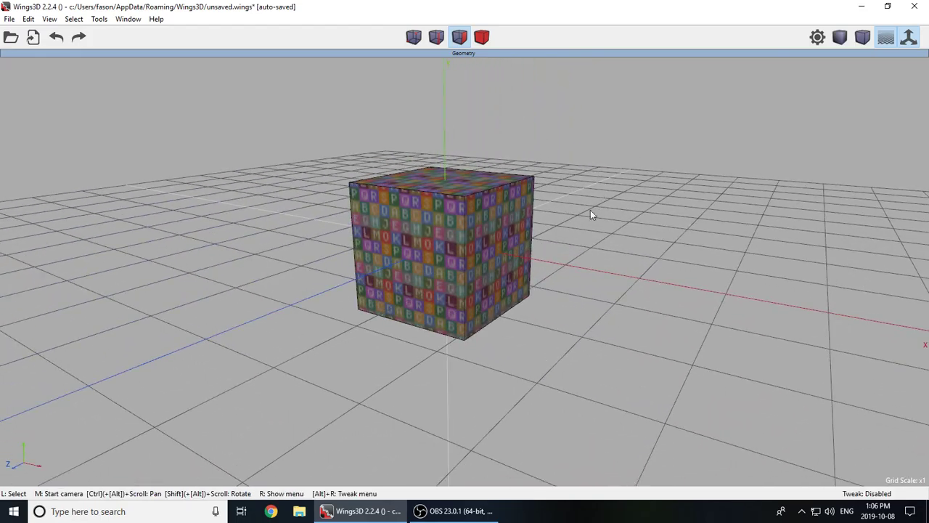
pyautogui.middleClick(611, 249)
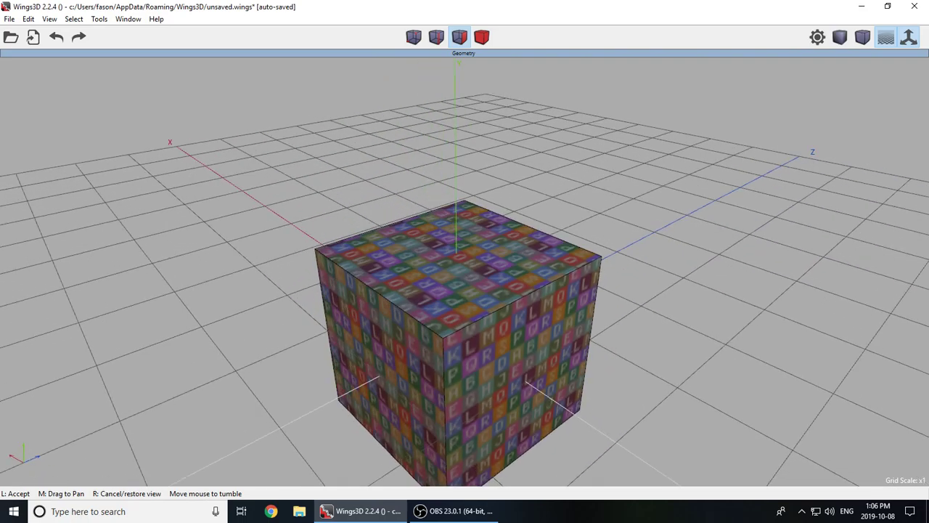
pyautogui.click(585, 252)
# - Select all six faces of the textured cube and reopen them in UV Mapping's segmenting mode
pyautogui.moveTo(681, 135); pyautogui.dragTo(247, 471)
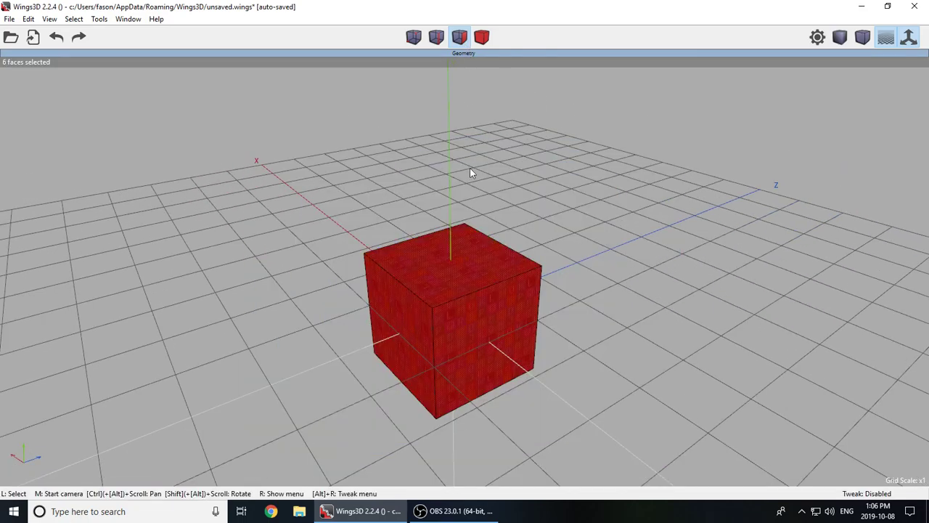
pyautogui.rightClick(473, 305)
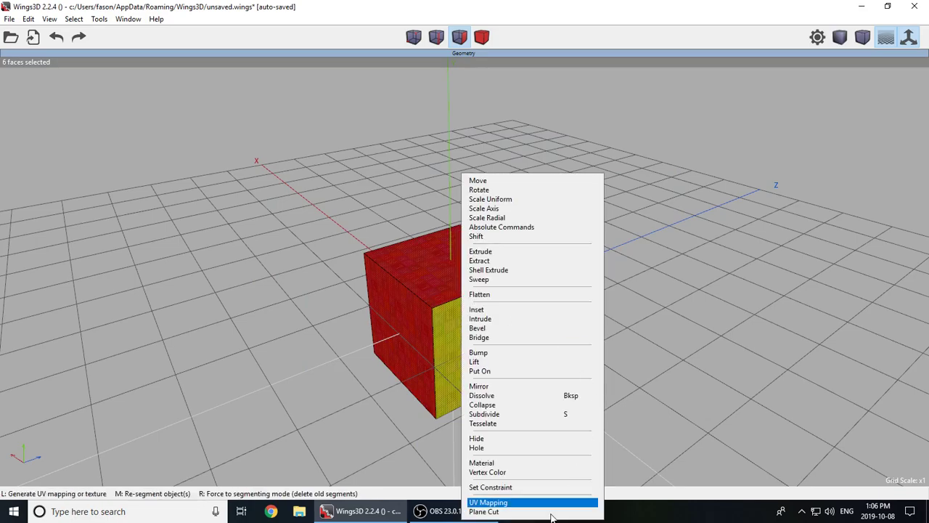
pyautogui.click(501, 504)
pyautogui.moveTo(98, 93); pyautogui.dragTo(403, 359)
pyautogui.press('space')
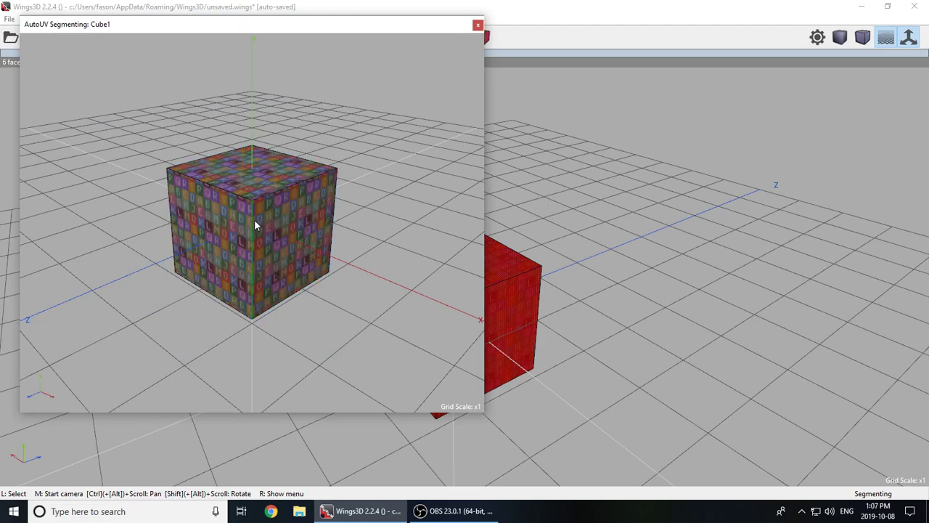
pyautogui.press('w')
pyautogui.press('w')
# - Select the three edges of the cube's top face other than the one on the +X side and mark them for cutting
pyautogui.middleClick(361, 231)
pyautogui.click(252, 227)
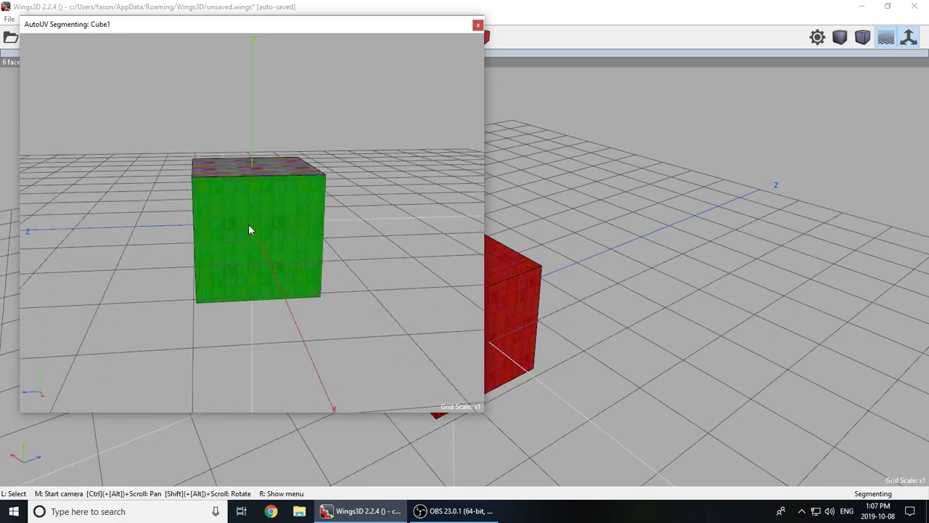
pyautogui.middleClick(368, 231)
pyautogui.click(352, 228)
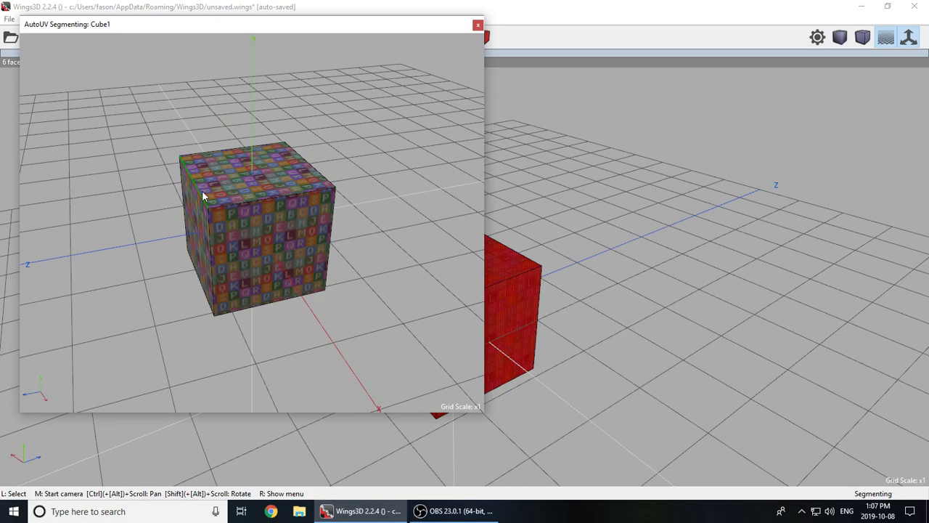
pyautogui.click(203, 196)
pyautogui.middleClick(383, 160)
pyautogui.click(383, 160)
pyautogui.click(296, 177)
pyautogui.middleClick(372, 202)
pyautogui.click(372, 202)
pyautogui.click(269, 151)
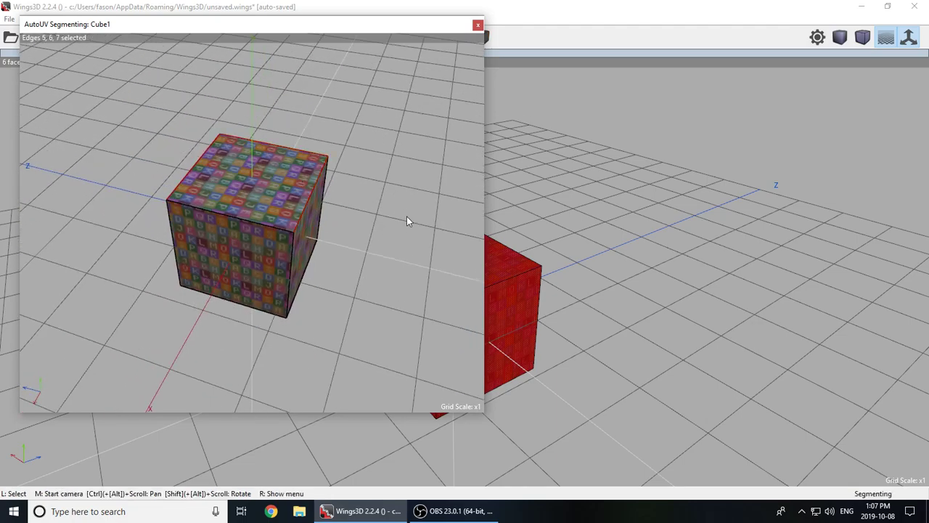
pyautogui.middleClick(409, 220)
pyautogui.click(402, 213)
pyautogui.middleClick(402, 214)
pyautogui.click(396, 214)
pyautogui.rightClick(376, 162)
pyautogui.click(396, 190)
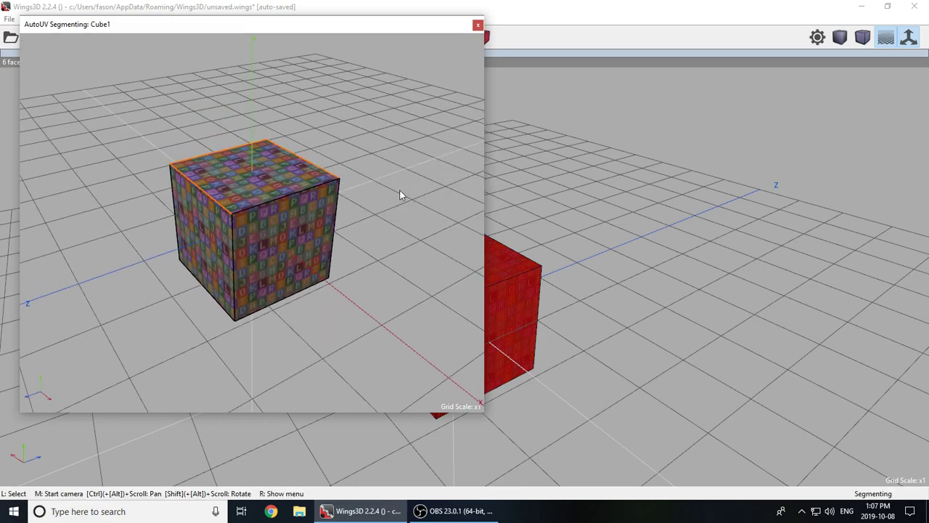
pyautogui.middleClick(397, 191)
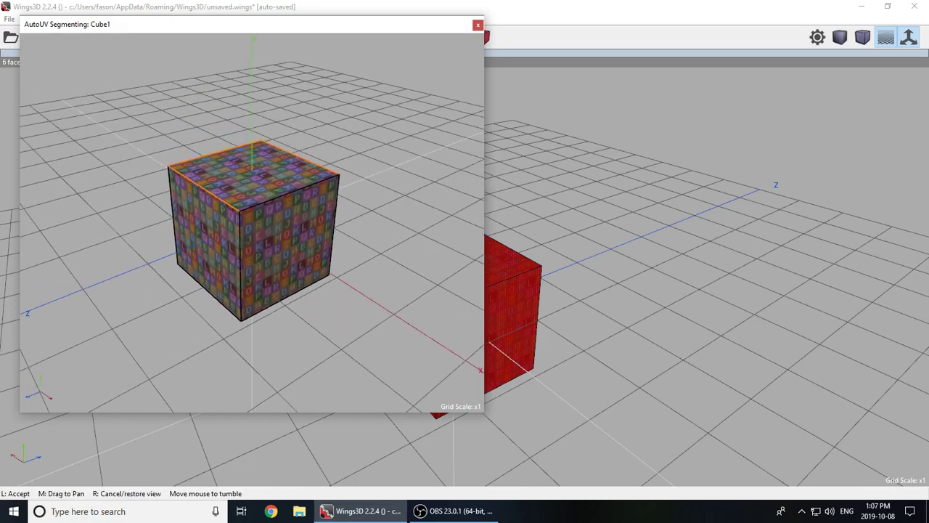
pyautogui.click(297, 193)
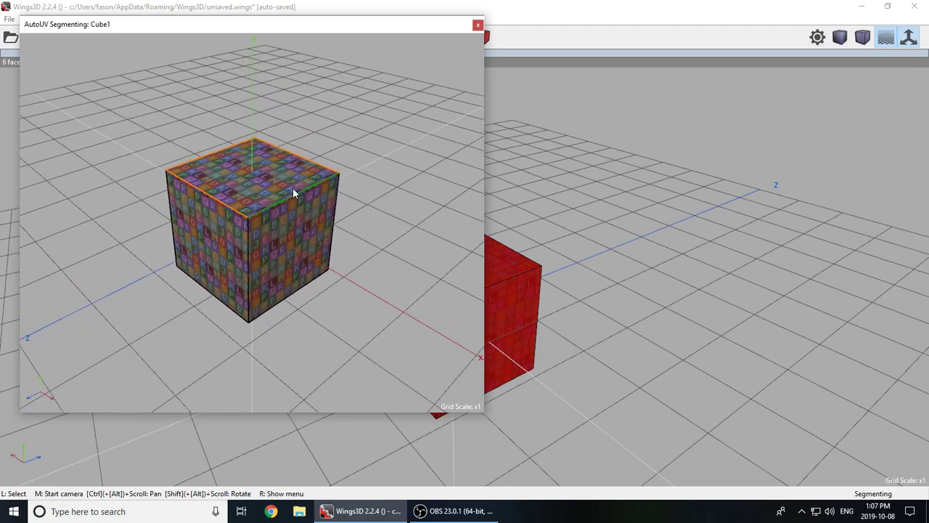
# - Select the cube's two bottom edges parallel to the X axis and the two vertical edges on the -X side, and mark them for cutting
pyautogui.middleClick(441, 229)
pyautogui.click(273, 181)
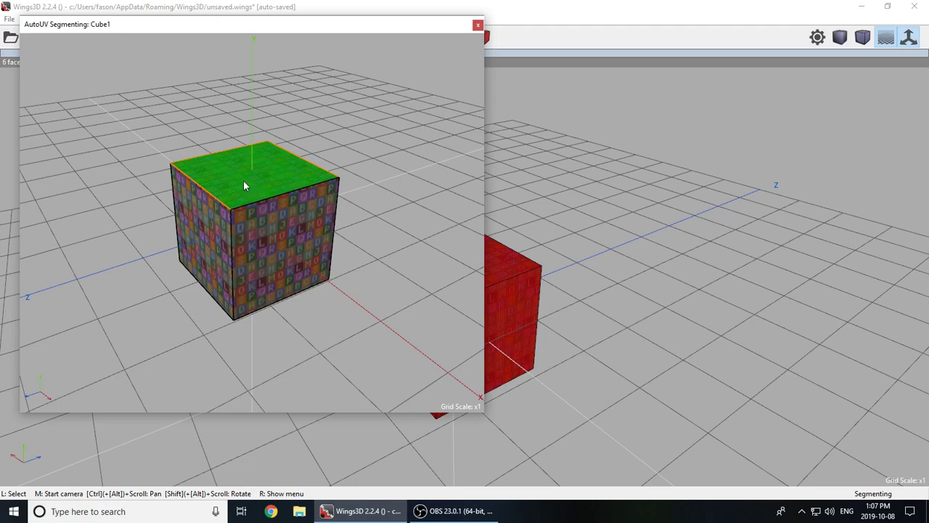
pyautogui.middleClick(309, 198)
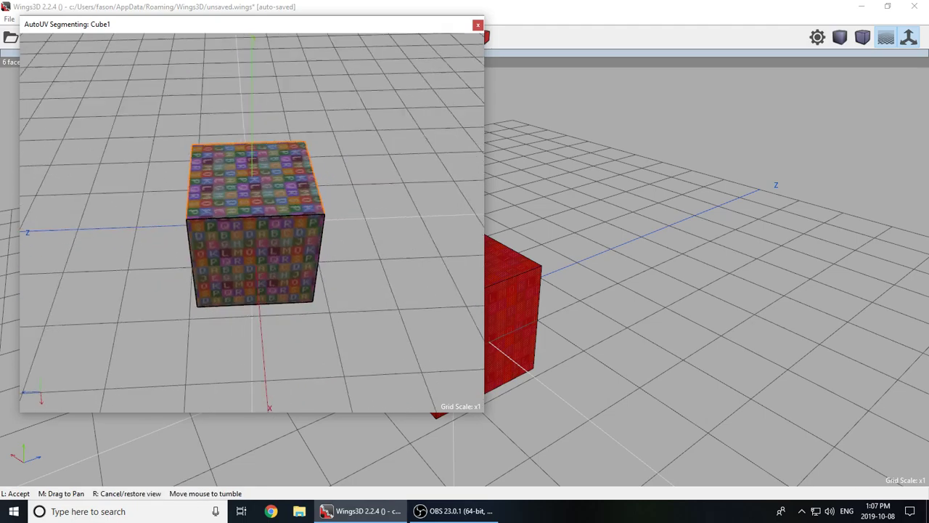
pyautogui.click(276, 159)
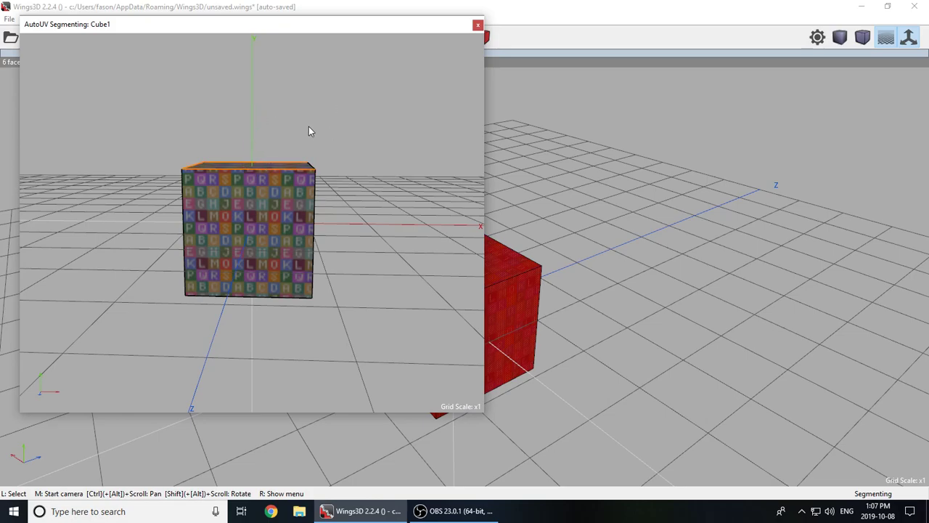
pyautogui.middleClick(334, 218)
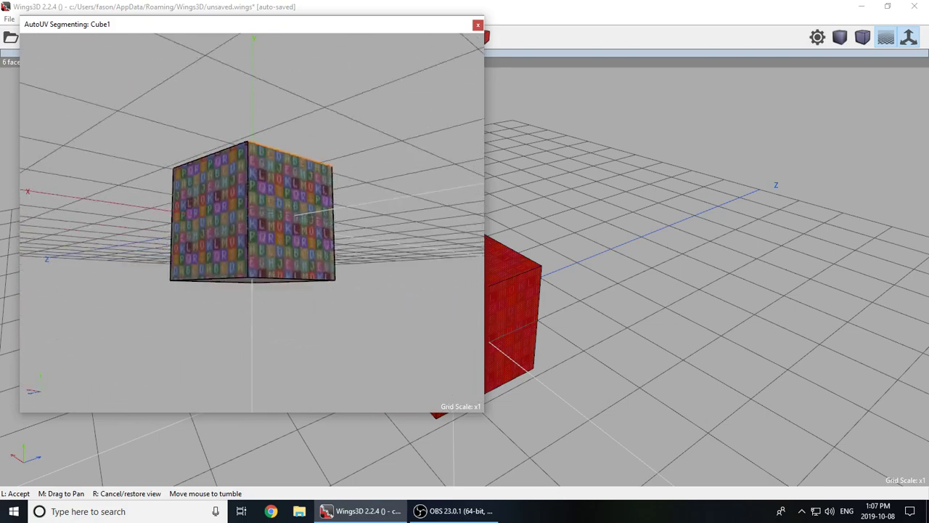
pyautogui.click(329, 215)
pyautogui.click(312, 251)
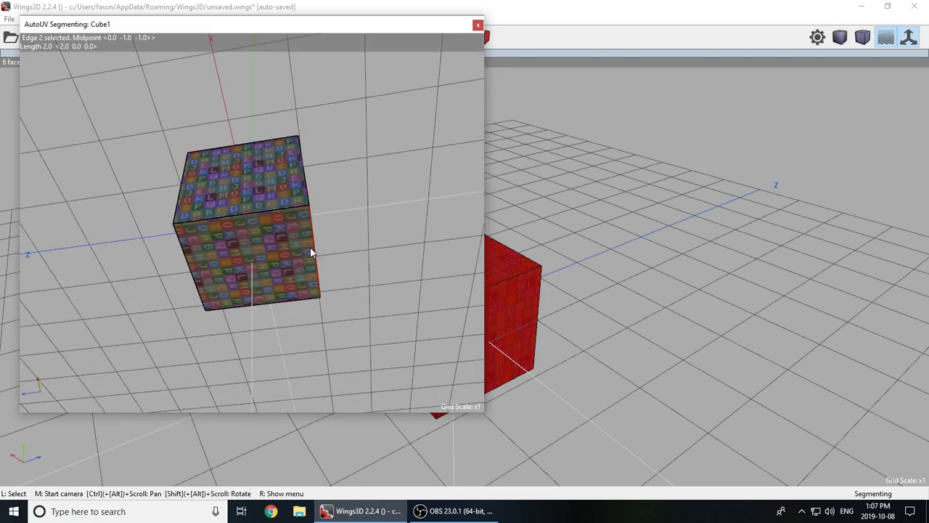
pyautogui.middleClick(209, 187)
pyautogui.click(210, 186)
pyautogui.click(217, 196)
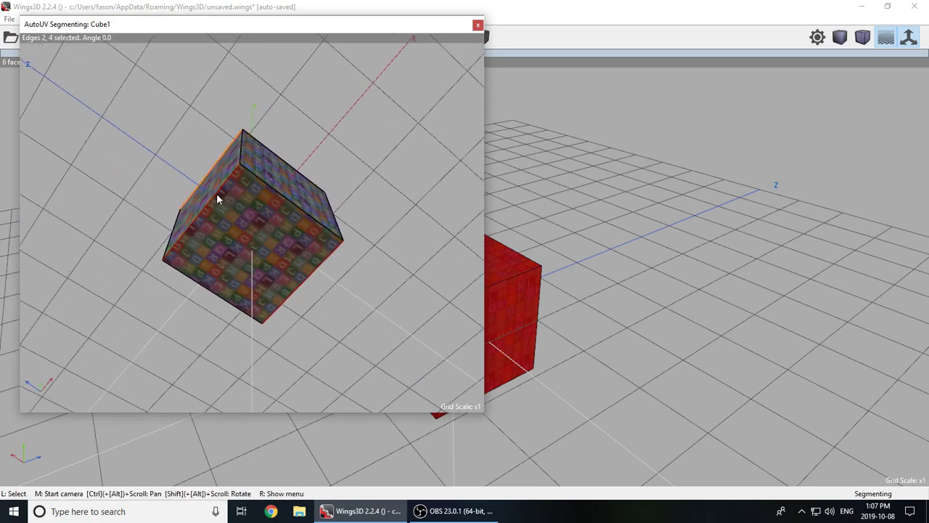
pyautogui.middleClick(336, 271)
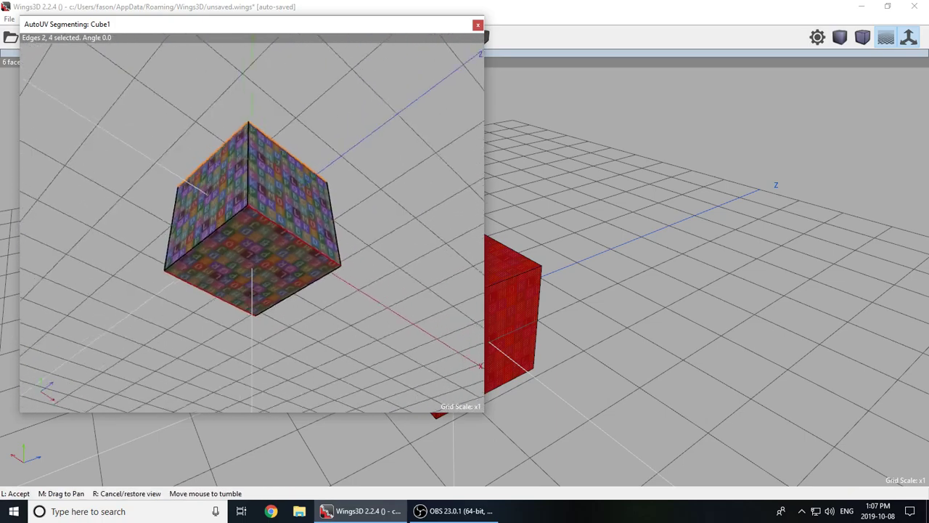
pyautogui.click(316, 208)
pyautogui.click(267, 172)
pyautogui.click(169, 215)
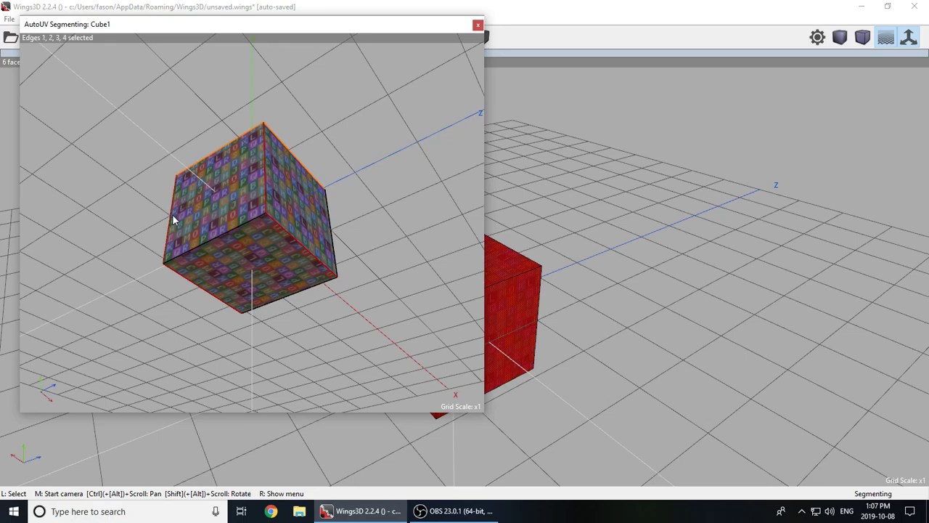
pyautogui.middleClick(395, 294)
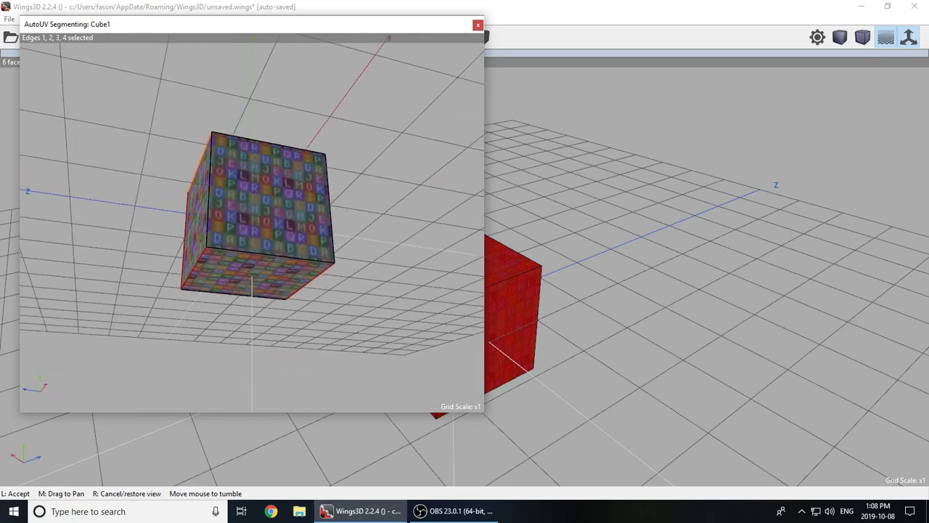
pyautogui.click(359, 201)
pyautogui.rightClick(358, 201)
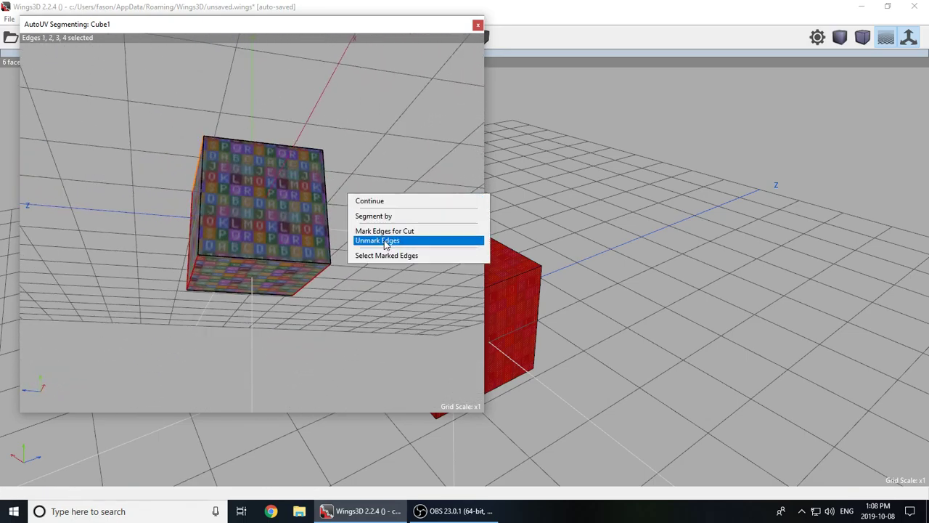
pyautogui.click(380, 231)
# - Examine the marked cut edges from all sides of the cube to see how its faces will unfold
pyautogui.middleClick(358, 263)
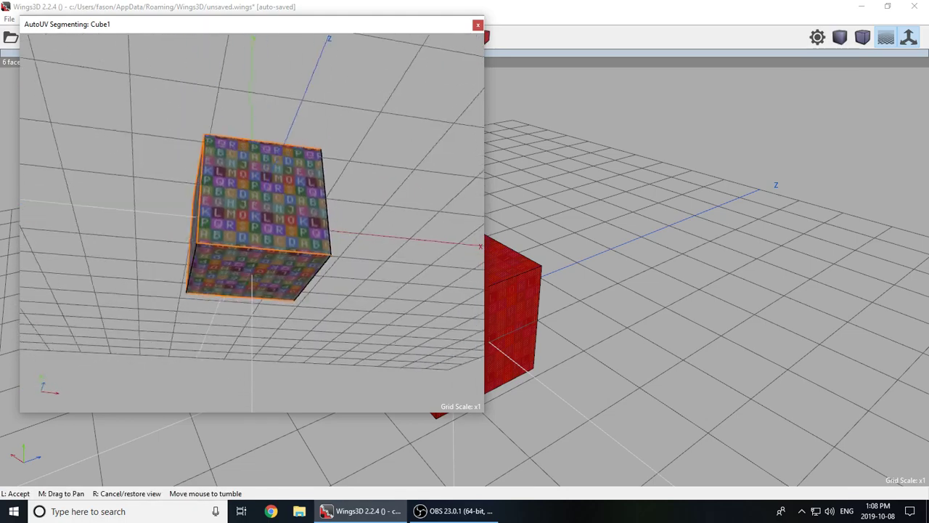
pyautogui.click(227, 234)
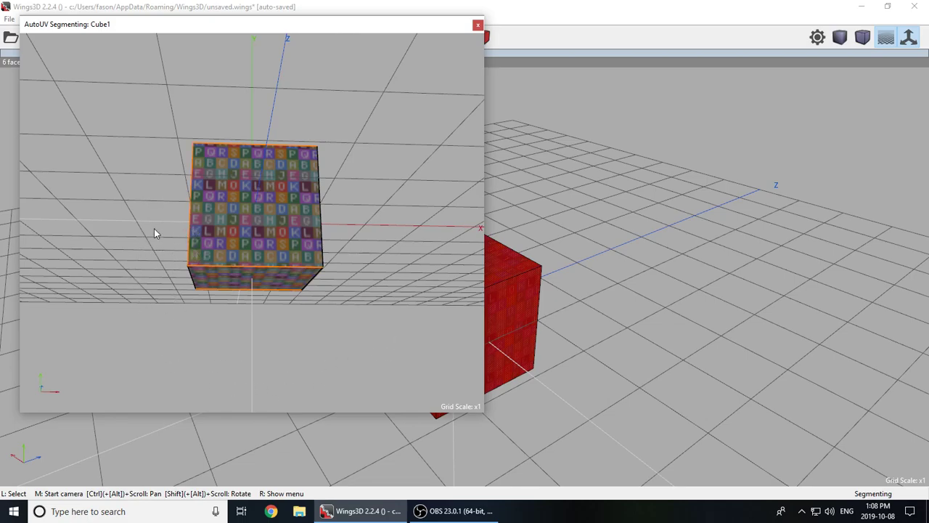
pyautogui.middleClick(323, 344)
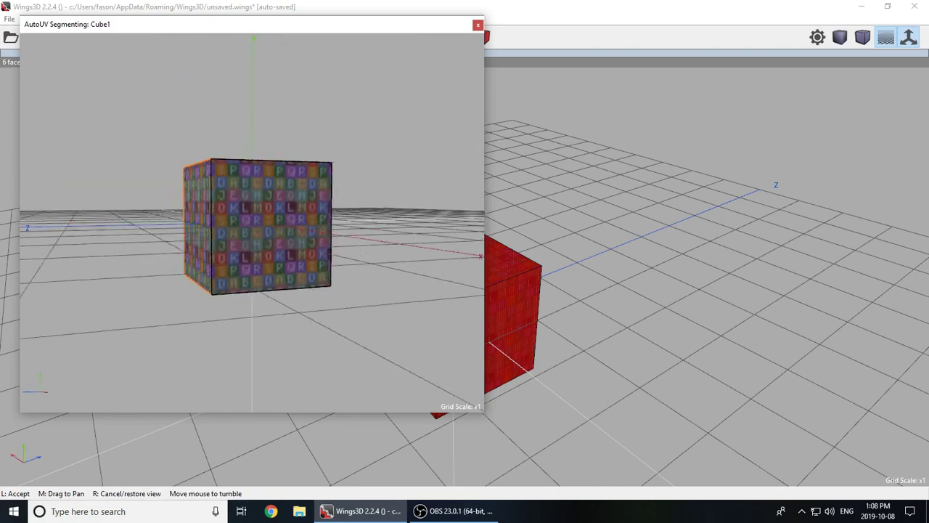
pyautogui.click(311, 326)
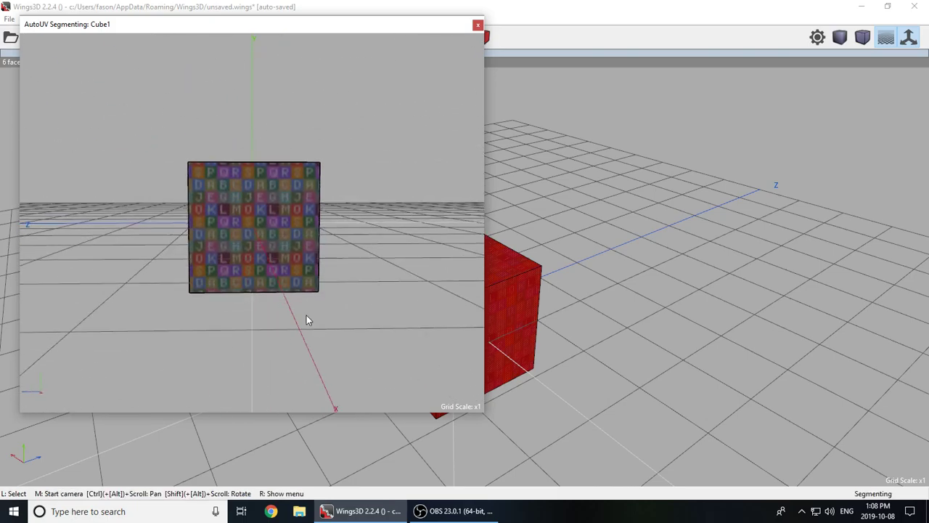
pyautogui.scroll(-3, 237, 378)
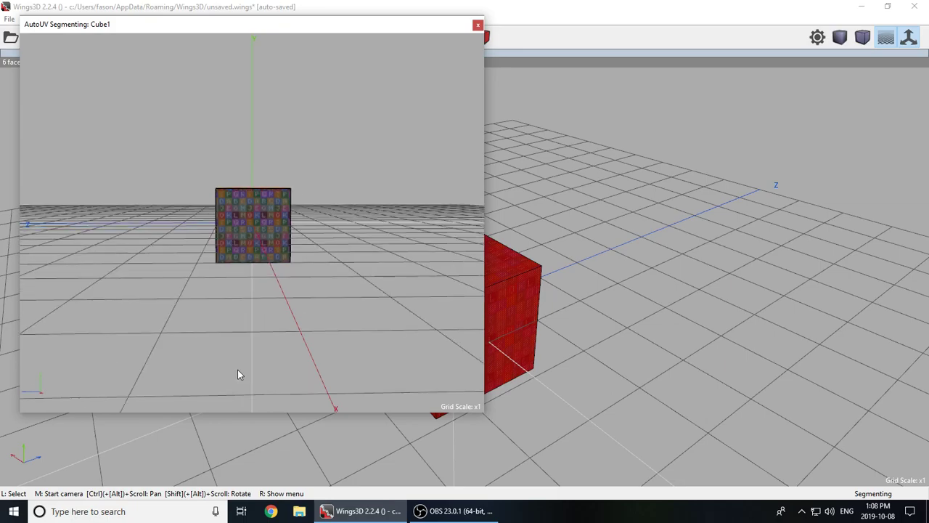
pyautogui.middleClick(262, 343)
pyautogui.click(262, 342)
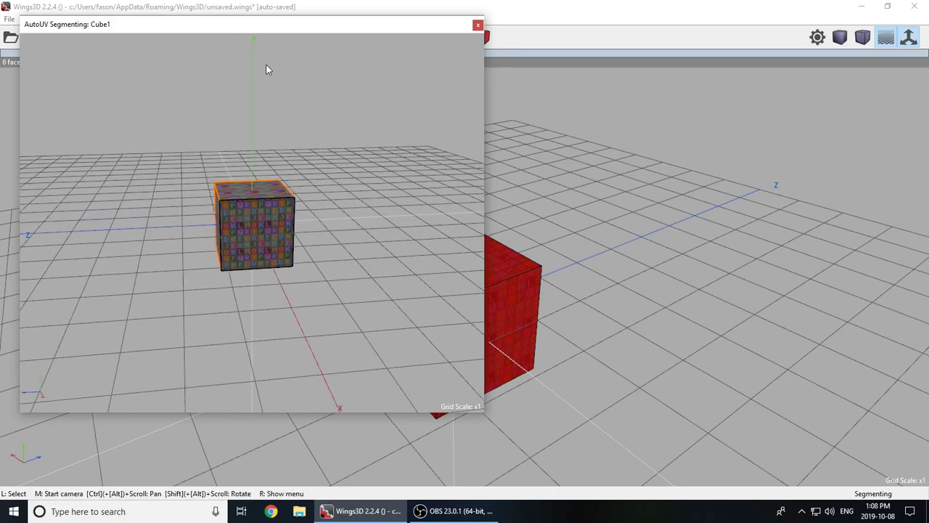
pyautogui.middleClick(249, 310)
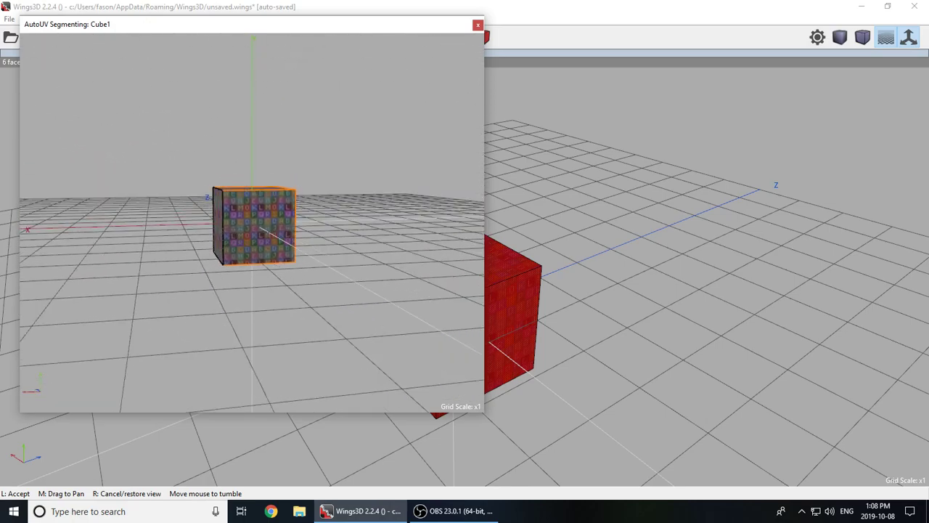
pyautogui.click(245, 232)
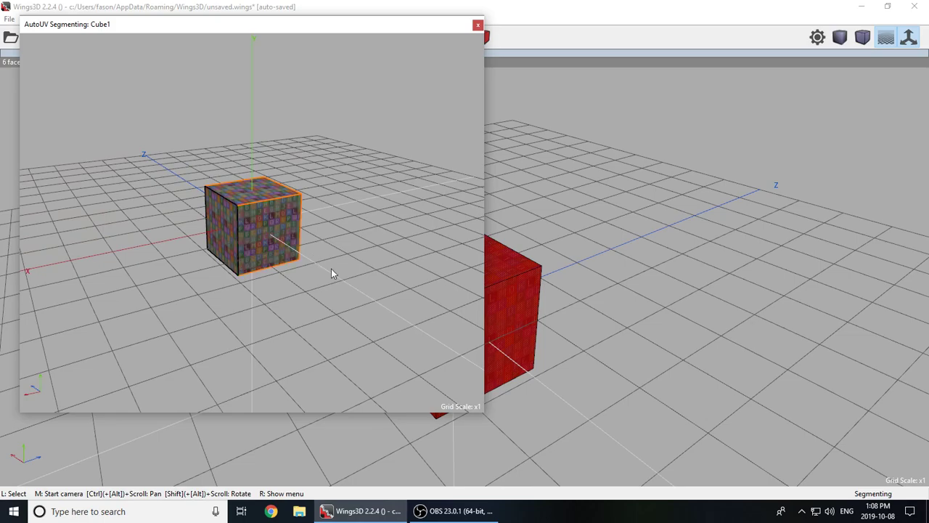
pyautogui.middleClick(263, 245)
pyautogui.click(263, 245)
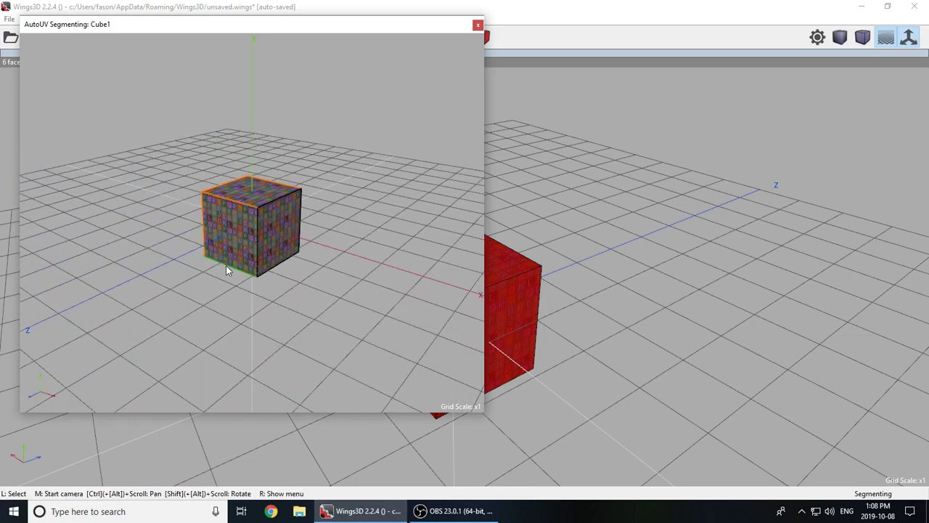
pyautogui.middleClick(282, 303)
pyautogui.click(283, 306)
pyautogui.middleClick(282, 306)
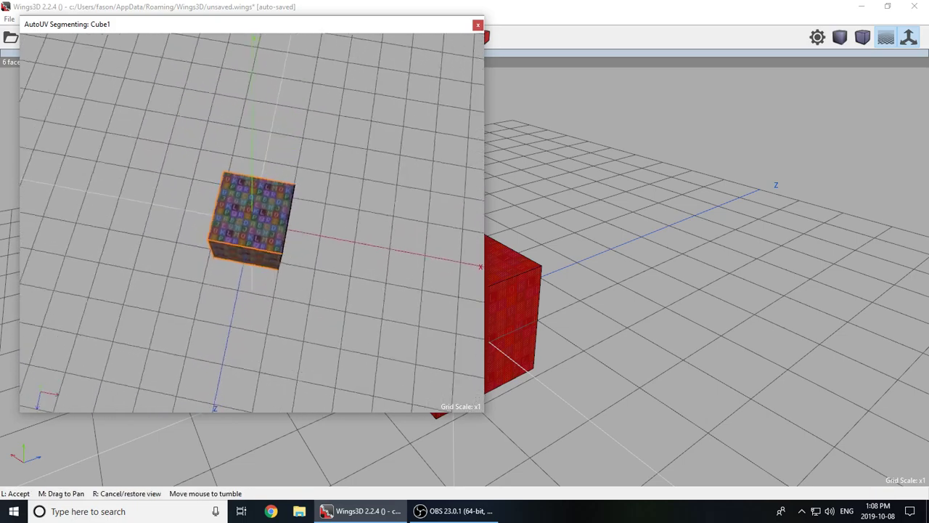
pyautogui.click(243, 273)
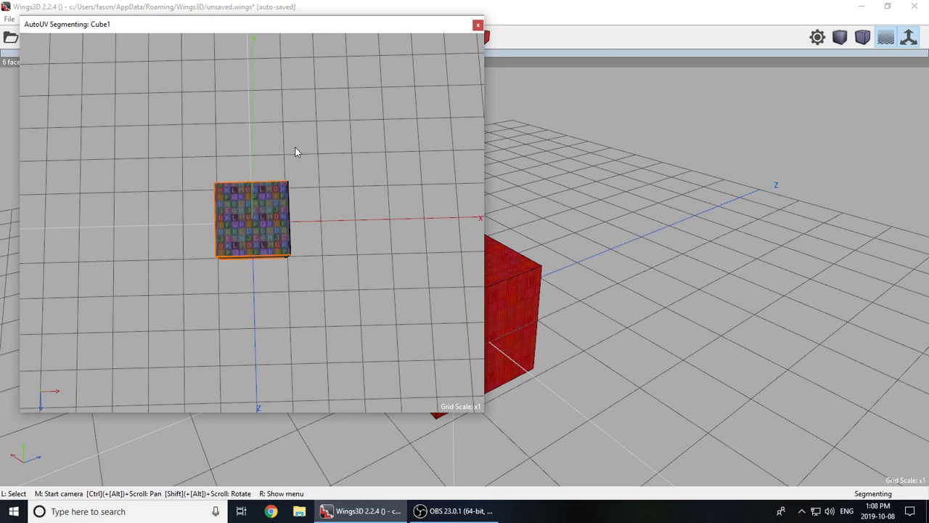
pyautogui.middleClick(228, 346)
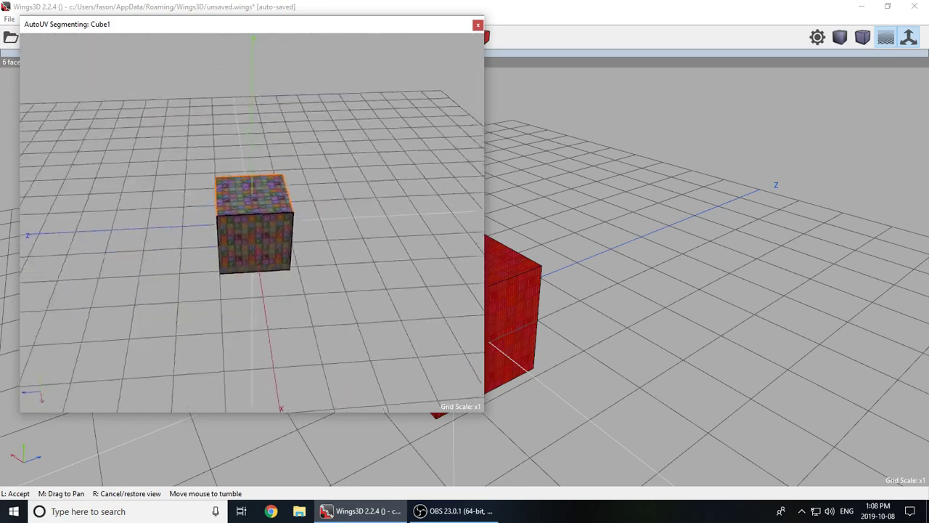
pyautogui.click(257, 154)
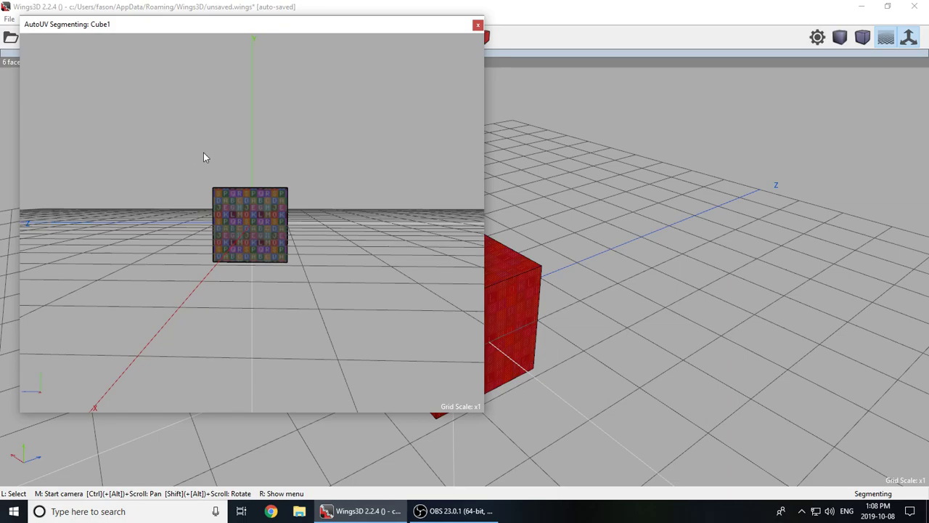
# - Continue from segmenting to the UV layout using Unfolding
pyautogui.rightClick(203, 154)
pyautogui.click(221, 154)
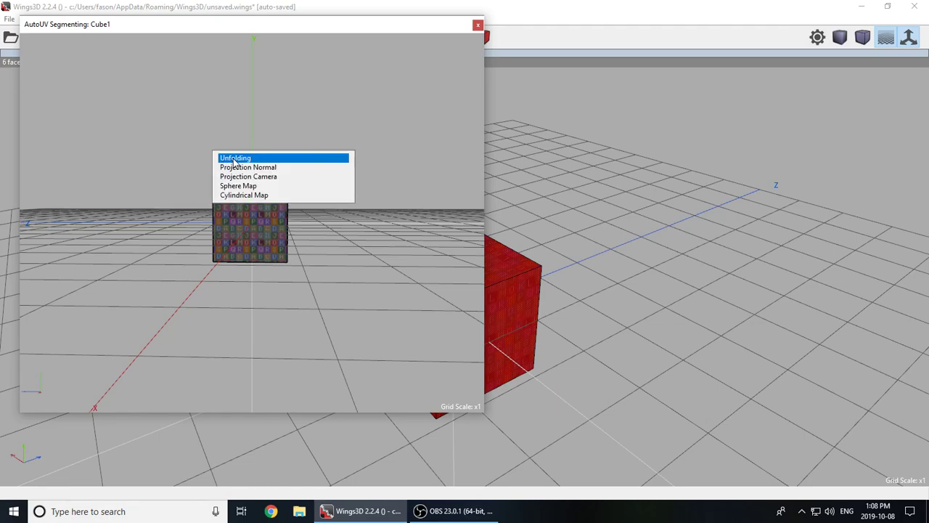
pyautogui.click(227, 158)
pyautogui.scroll(-3, 332, 345)
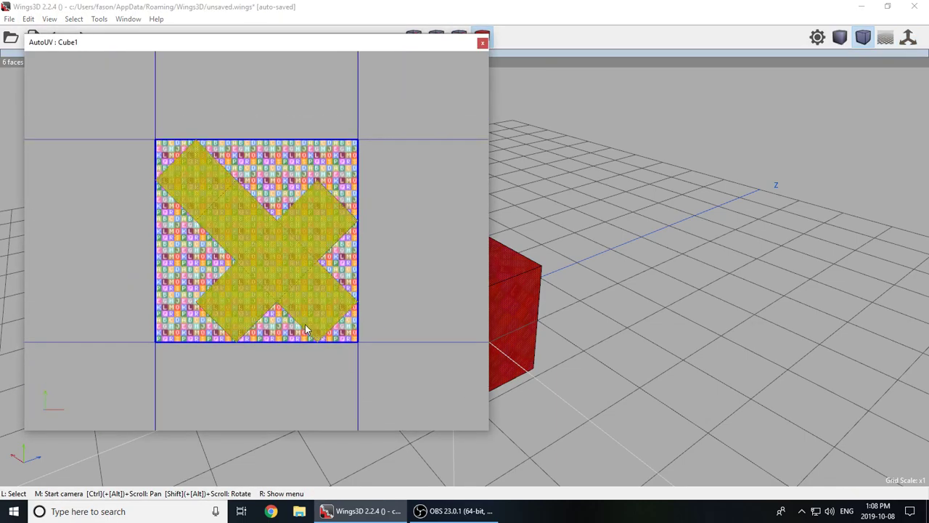
# - Rotate the unfolded cube chart by about 135 degrees so the cross stands upright, and clear the selection
pyautogui.click(231, 227)
pyautogui.scroll(-4, 255, 244)
pyautogui.rightClick(331, 180)
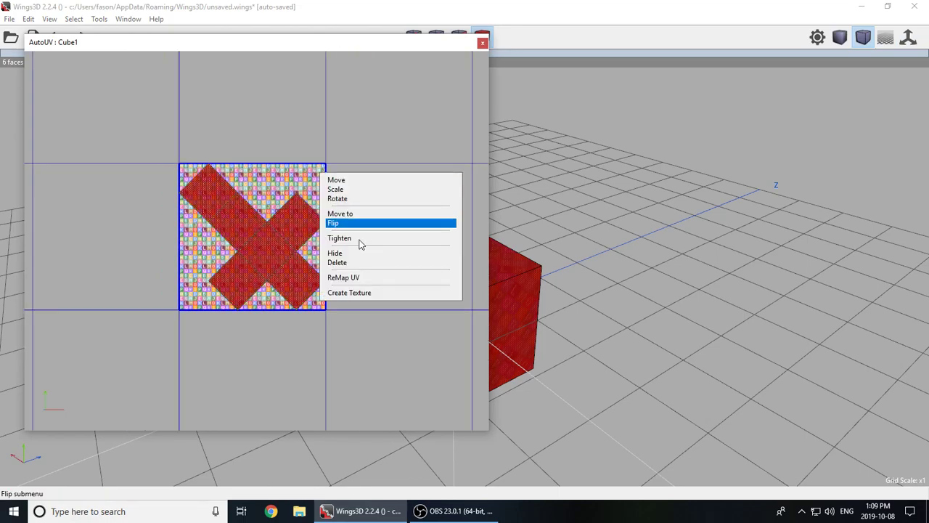
pyautogui.click(363, 199)
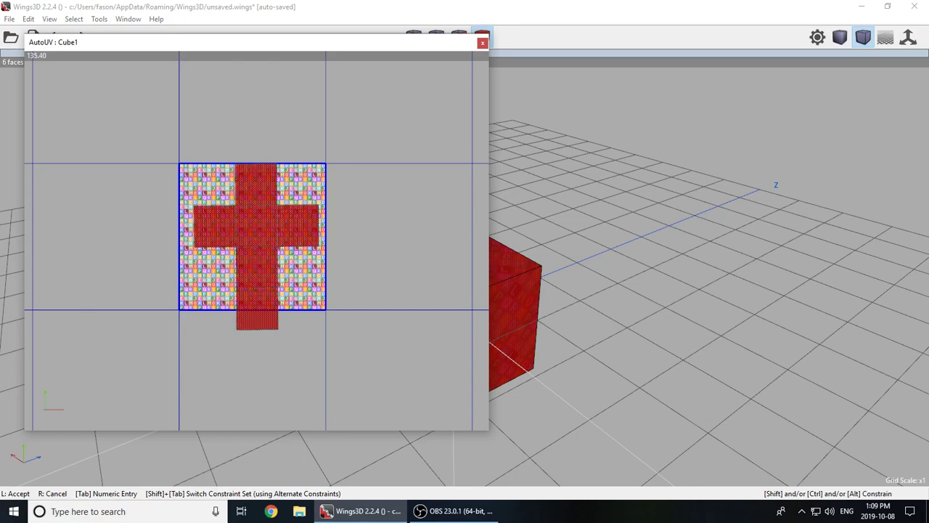
pyautogui.click(249, 225)
pyautogui.click(249, 226)
# - Select all faces of the cross-shaped chart and scale them to about 73% so they fit inside the texture area
pyautogui.scroll(2, 250, 236)
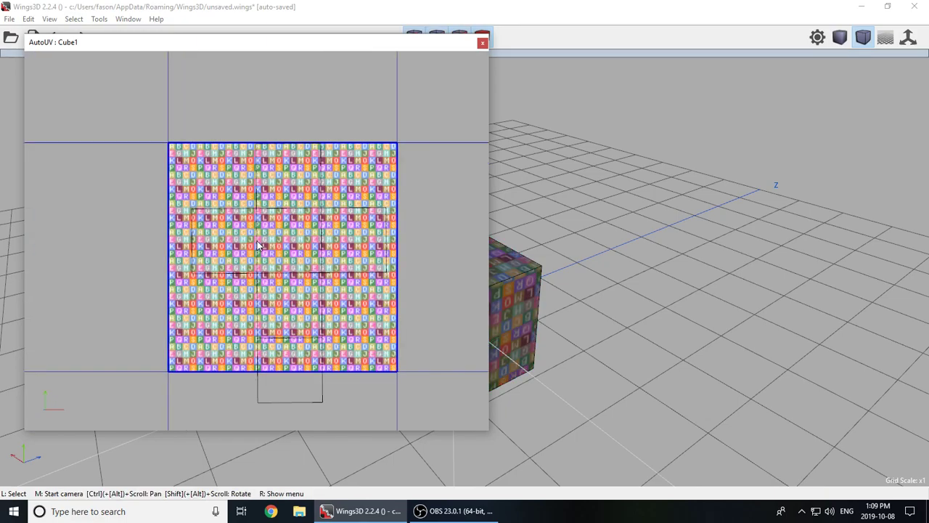
pyautogui.scroll(-1, 269, 241)
pyautogui.moveTo(426, 116); pyautogui.dragTo(138, 450)
pyautogui.rightClick(352, 165)
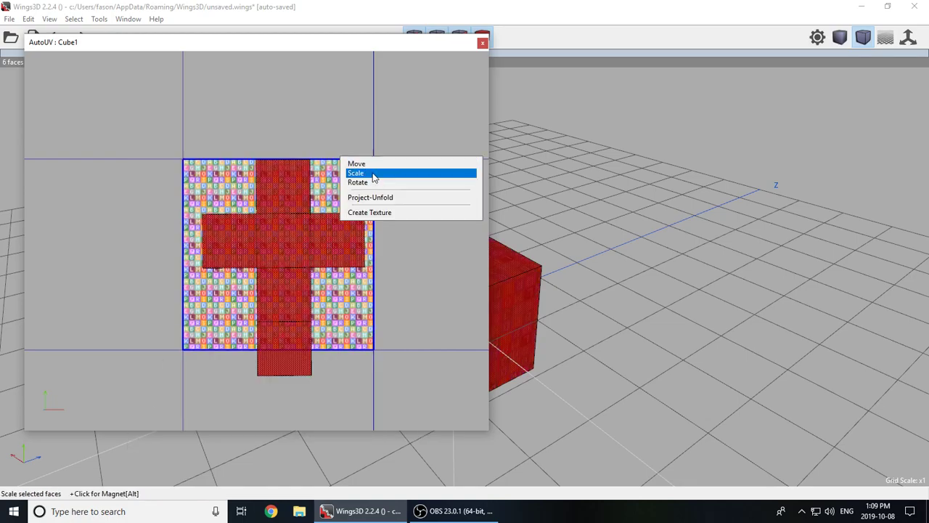
pyautogui.click(355, 173)
pyautogui.click(388, 175)
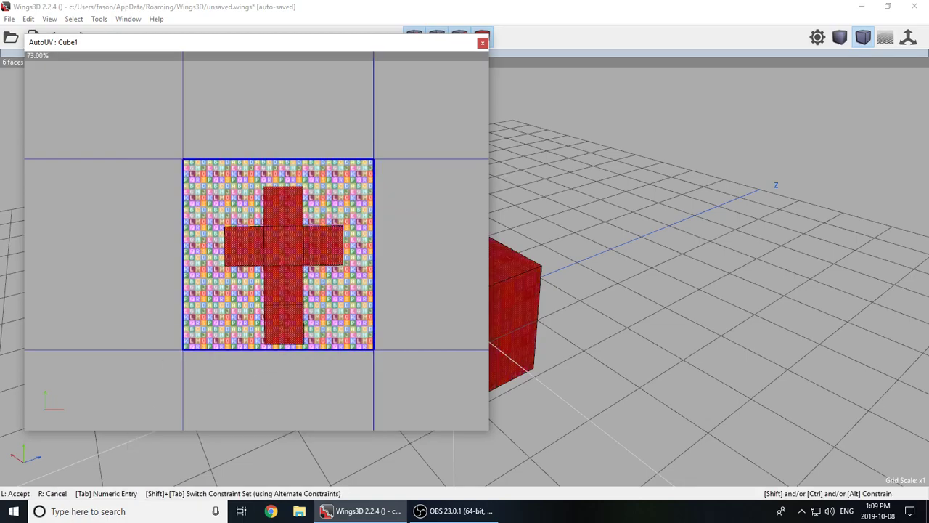
pyautogui.click(373, 211)
# - Create a texture from the UV layout with a white background and the chart edges drawn in black
pyautogui.scroll(5, 265, 244)
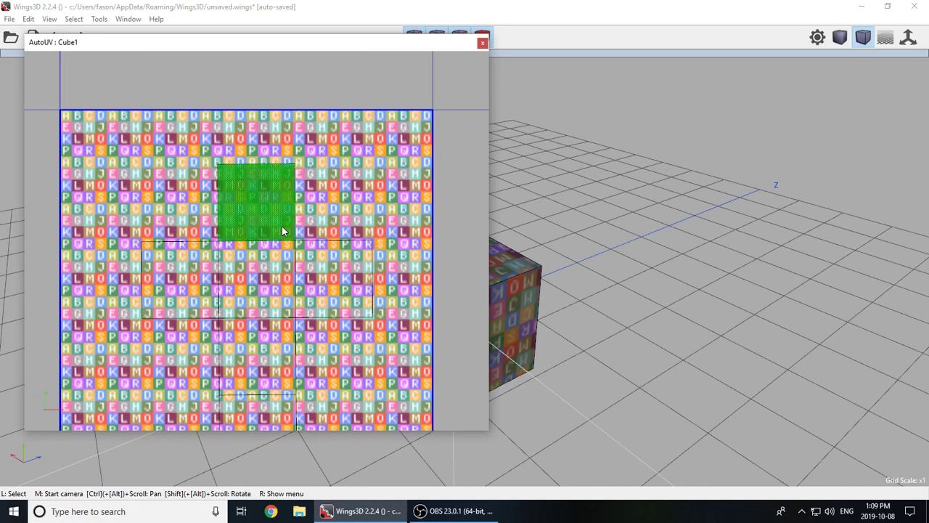
pyautogui.scroll(-3, 290, 228)
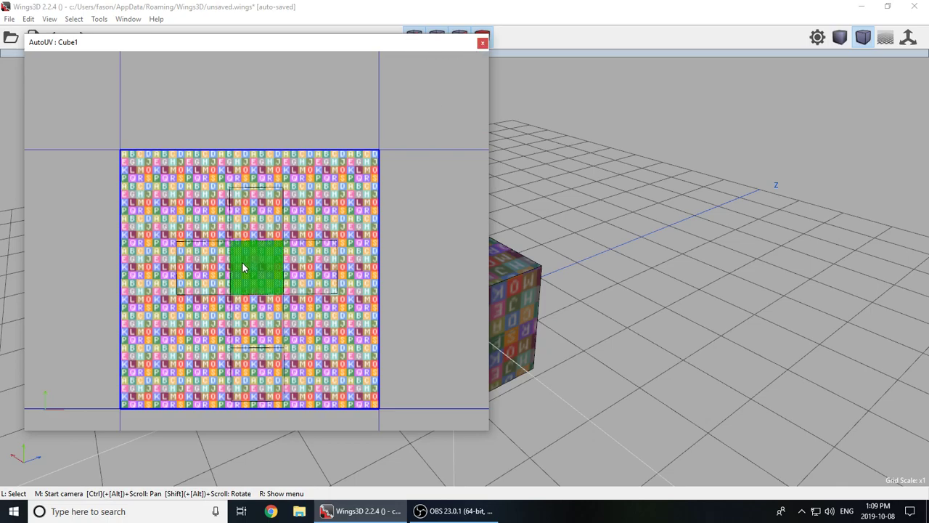
pyautogui.scroll(2, 254, 264)
pyautogui.rightClick(360, 160)
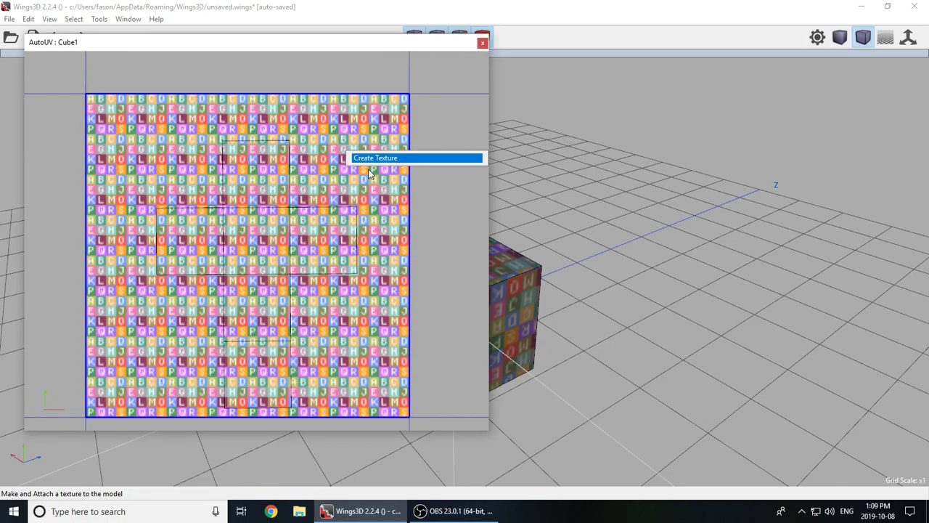
pyautogui.click(386, 158)
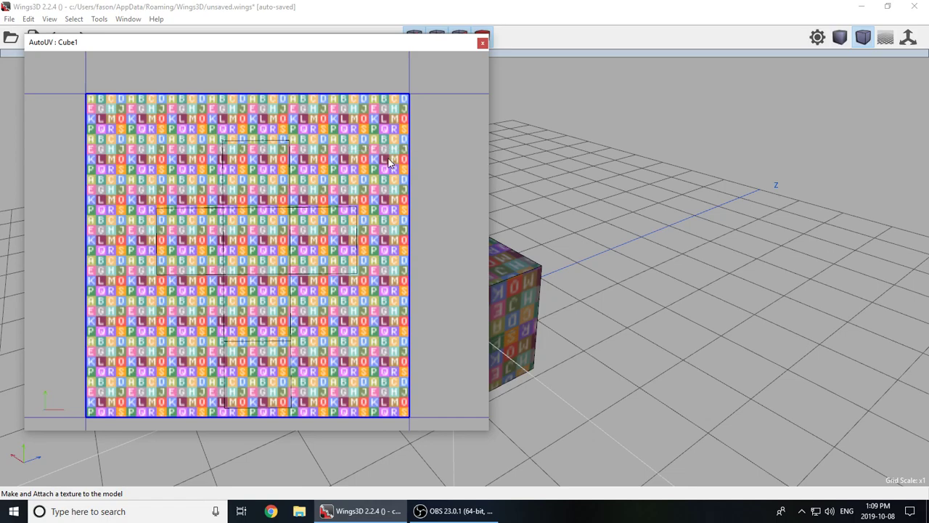
pyautogui.click(360, 351)
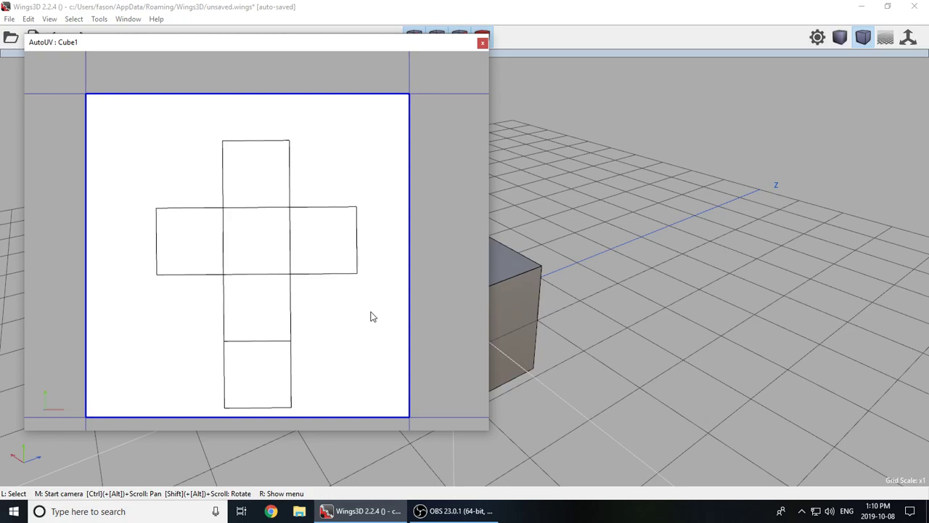
# - Close the cube's UV editing window, leaving no faces of the cross-shaped chart selected
pyautogui.scroll(-3, 372, 317)
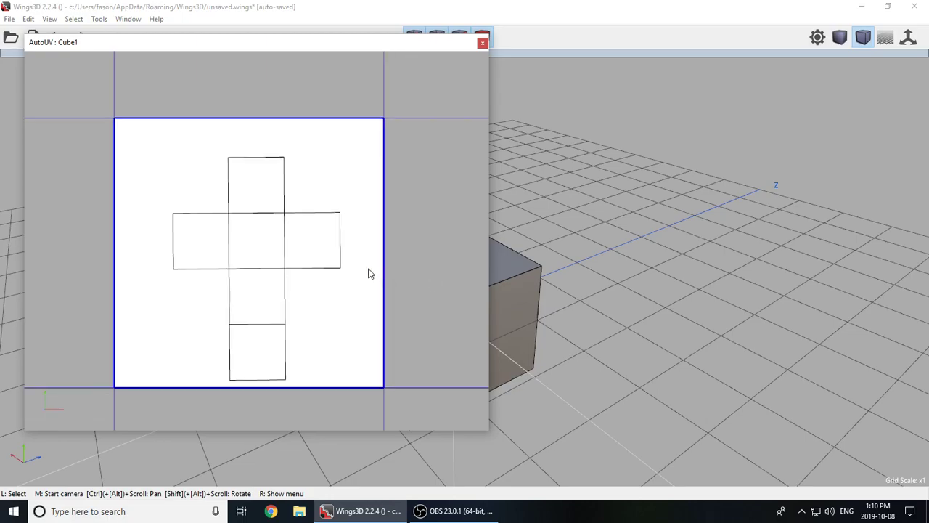
pyautogui.scroll(1, 247, 240)
pyautogui.click(241, 244)
pyautogui.scroll(1, 222, 241)
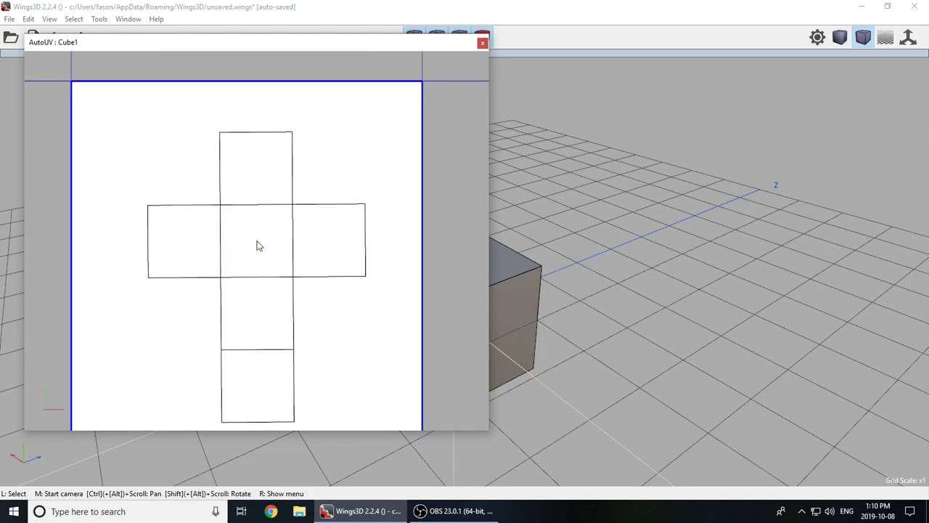
pyautogui.scroll(-1, 254, 240)
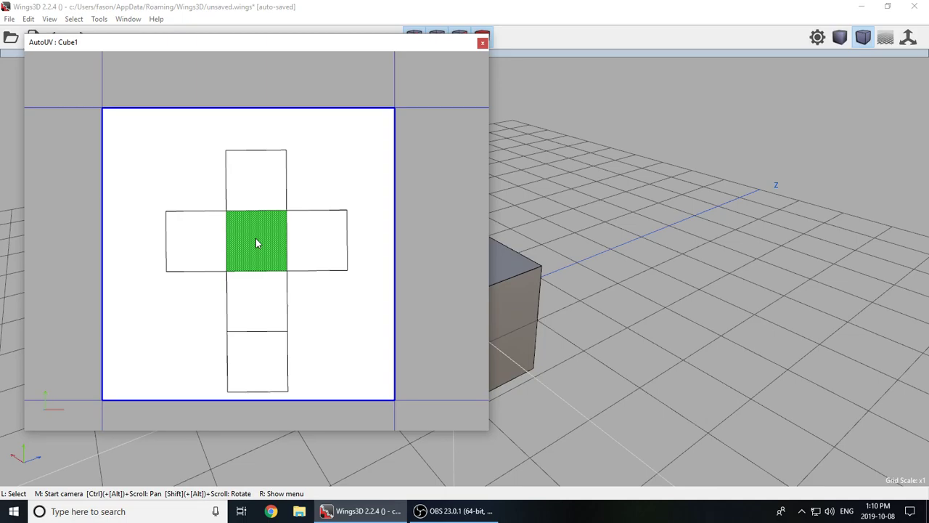
pyautogui.click(306, 206)
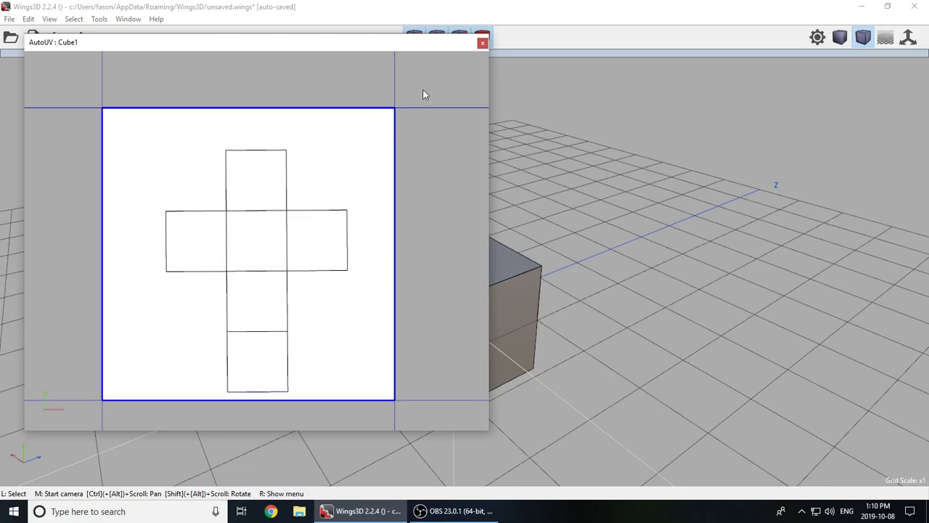
pyautogui.click(482, 43)
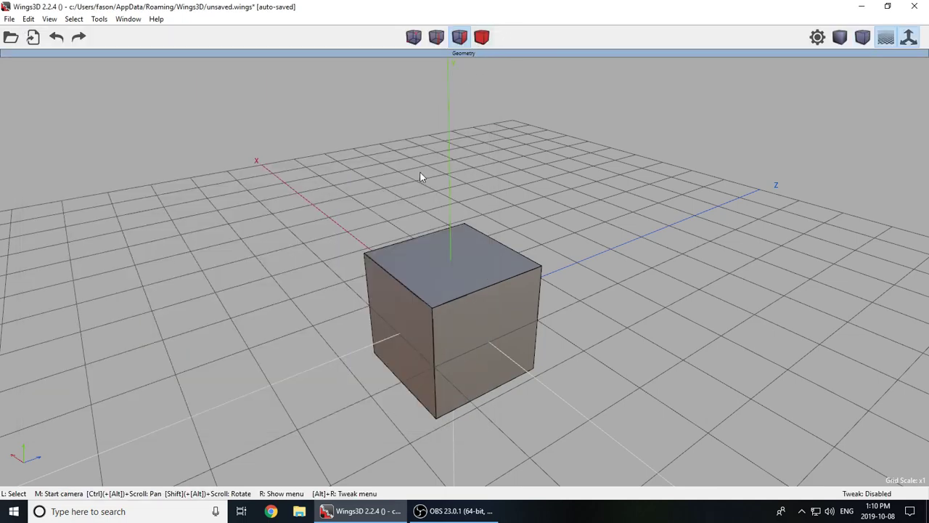
# - Open the recent file tutorial_torch.wings without saving the cube scene, and look at the torch from other angles
pyautogui.click(9, 20)
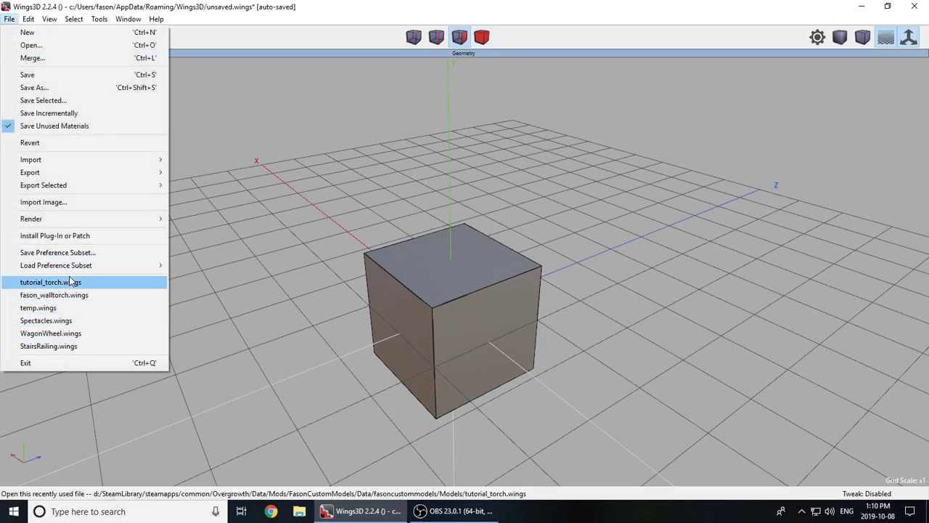
pyautogui.click(108, 282)
pyautogui.click(98, 299)
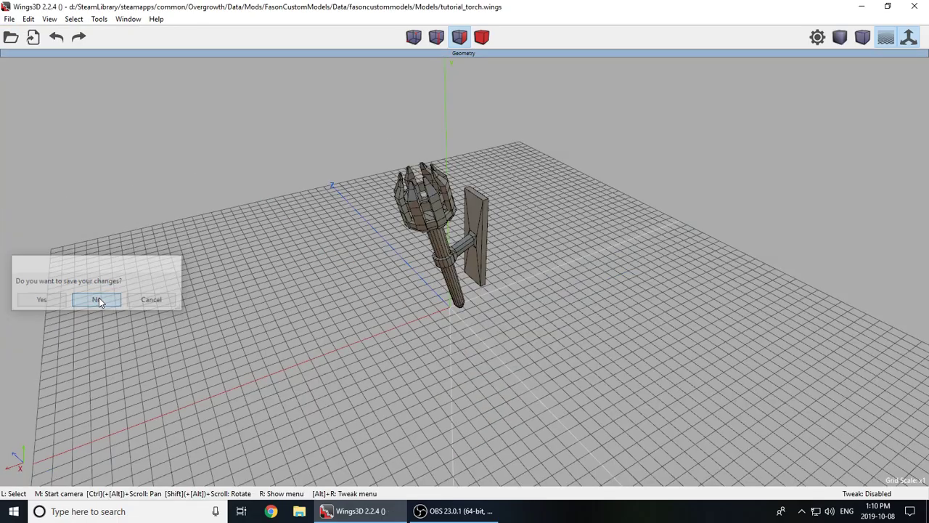
pyautogui.middleClick(447, 336)
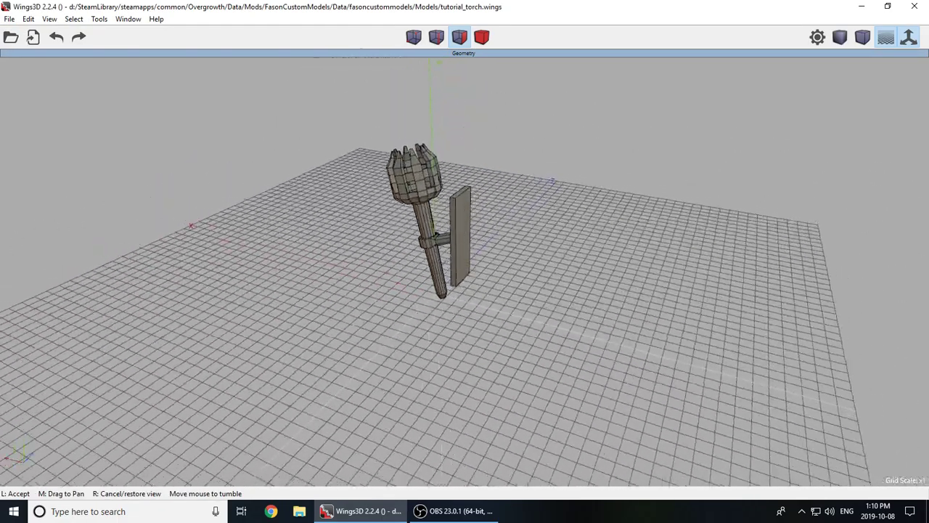
pyautogui.click(1, 129)
# - Open the recent file fason_walltorch.wings and view the textured torch from other sides
pyautogui.click(9, 19)
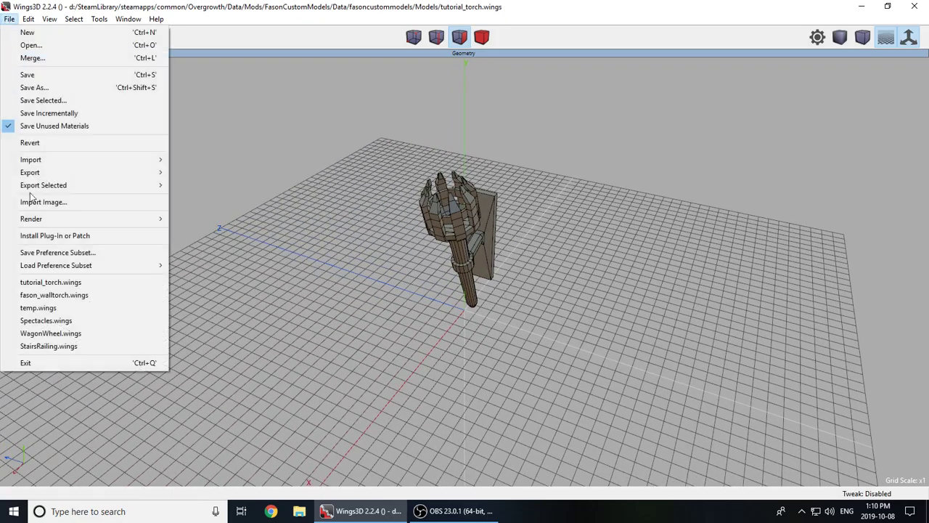
pyautogui.click(63, 294)
pyautogui.middleClick(529, 266)
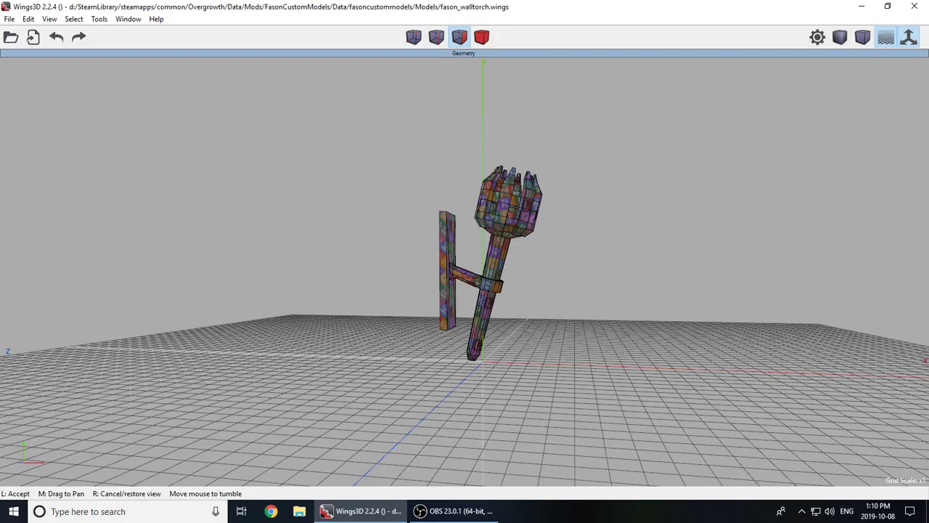
pyautogui.click(529, 289)
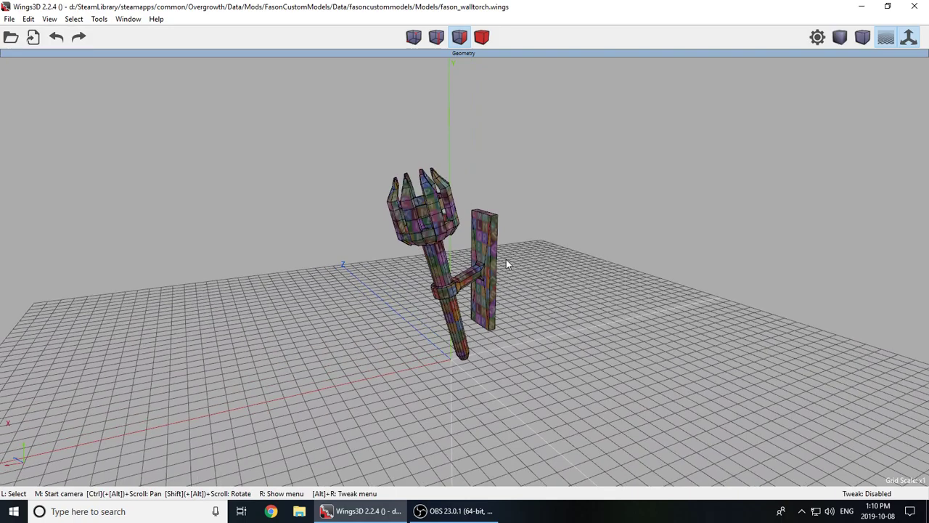
# - Open UV mapping for all faces of the wall torch, clear the chart selection and dock the UV window beside the Geometry view
pyautogui.click(482, 36)
pyautogui.click(467, 287)
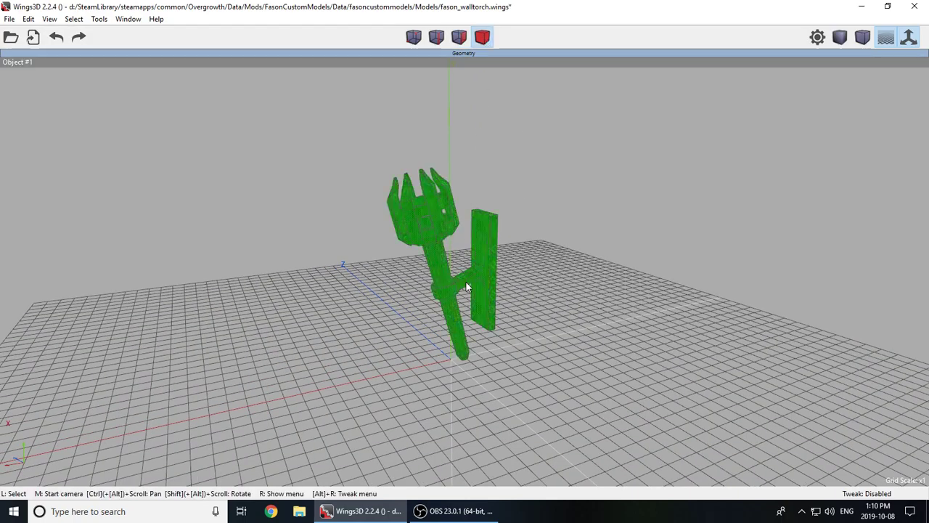
pyautogui.click(458, 36)
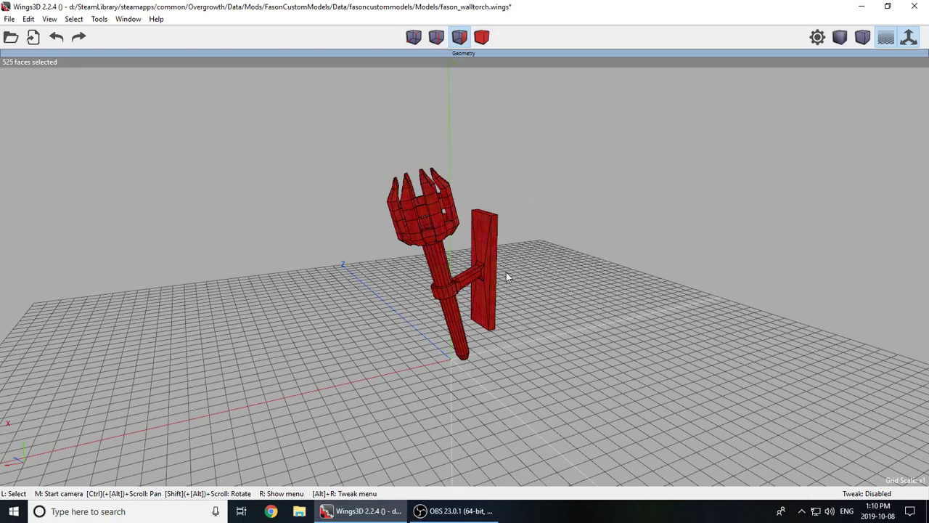
pyautogui.rightClick(540, 228)
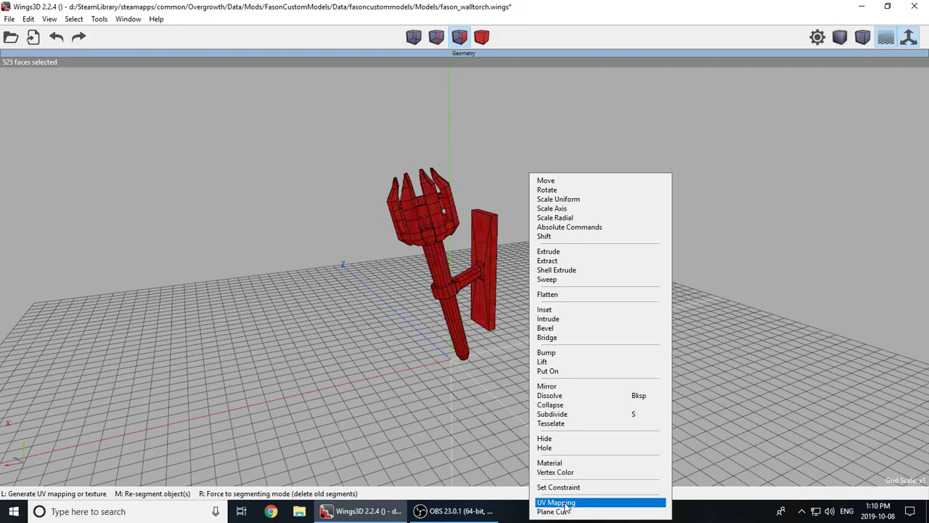
pyautogui.click(566, 503)
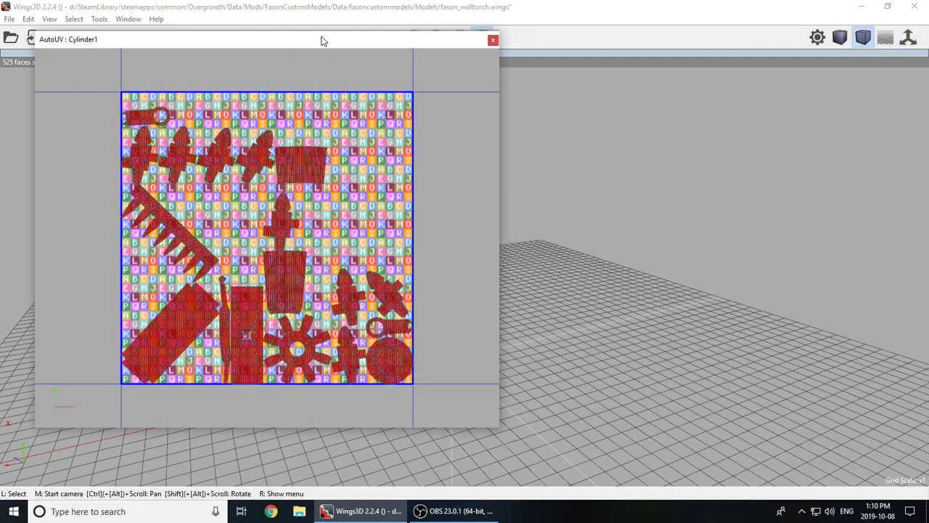
pyautogui.click(280, 64)
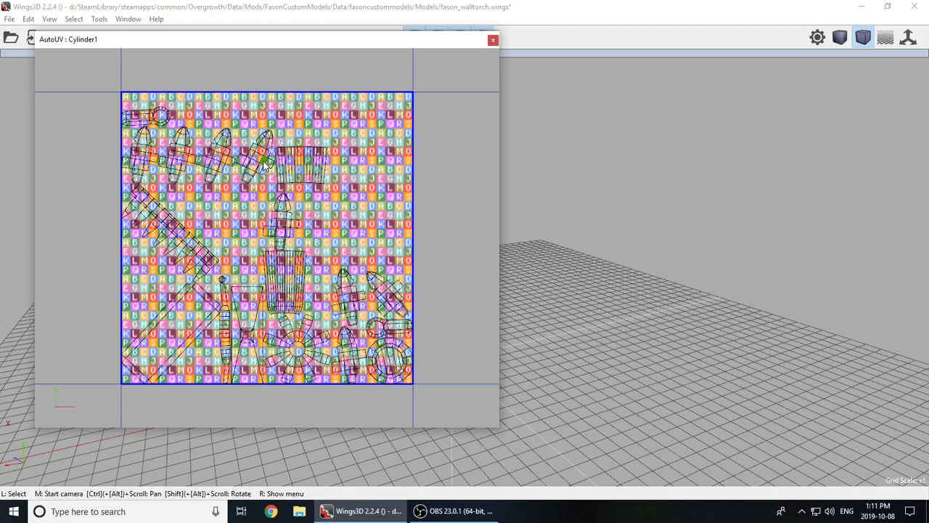
pyautogui.moveTo(321, 39); pyautogui.dragTo(249, 207)
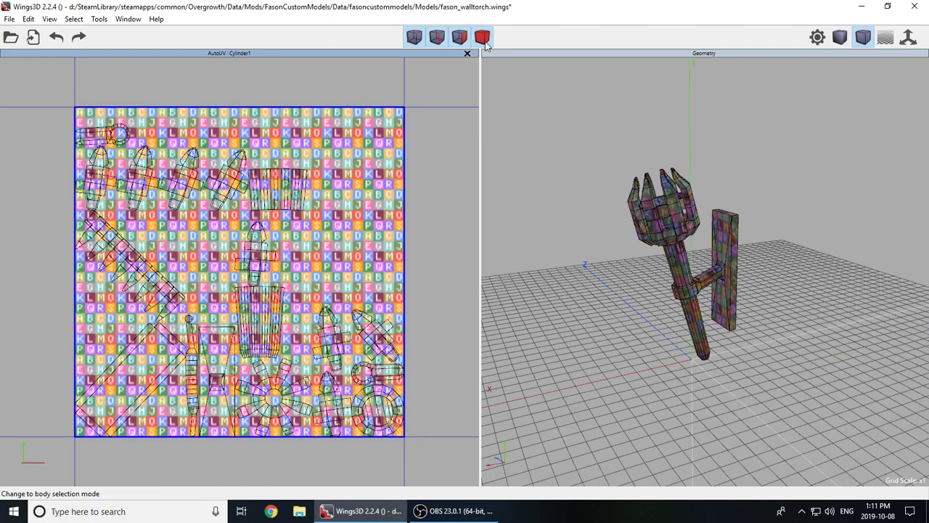
# - Select the single prong chart in the middle of the UV layout as a whole body and examine its faces on the torch head
pyautogui.click(483, 38)
pyautogui.click(257, 250)
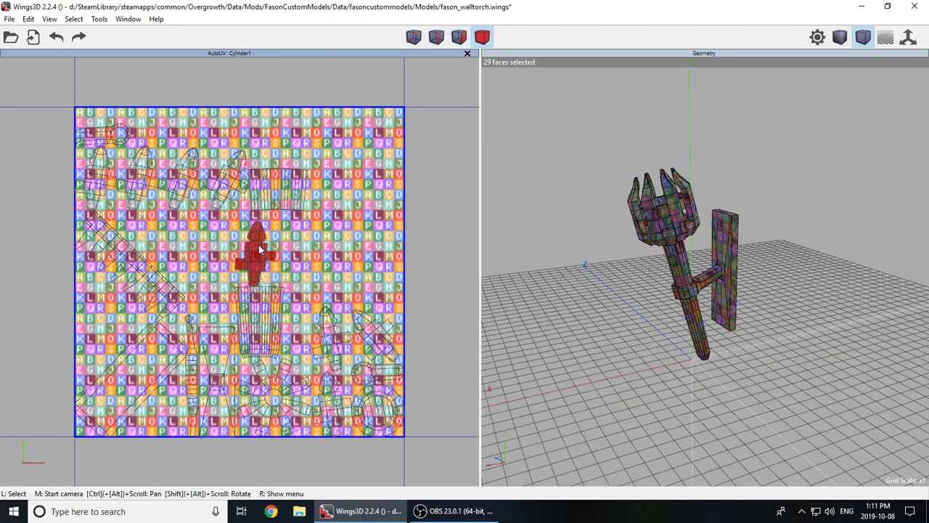
pyautogui.middleClick(664, 311)
pyautogui.click(743, 274)
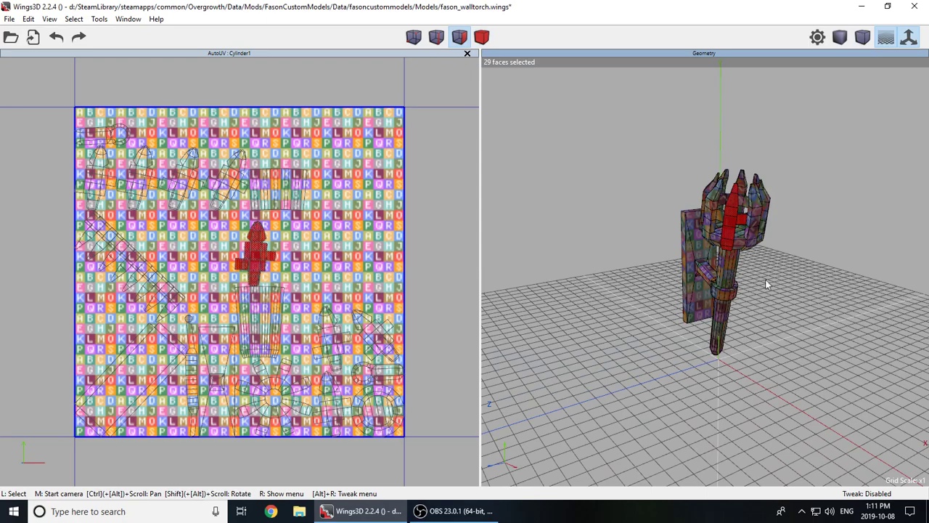
pyautogui.middleClick(743, 275)
pyautogui.click(835, 327)
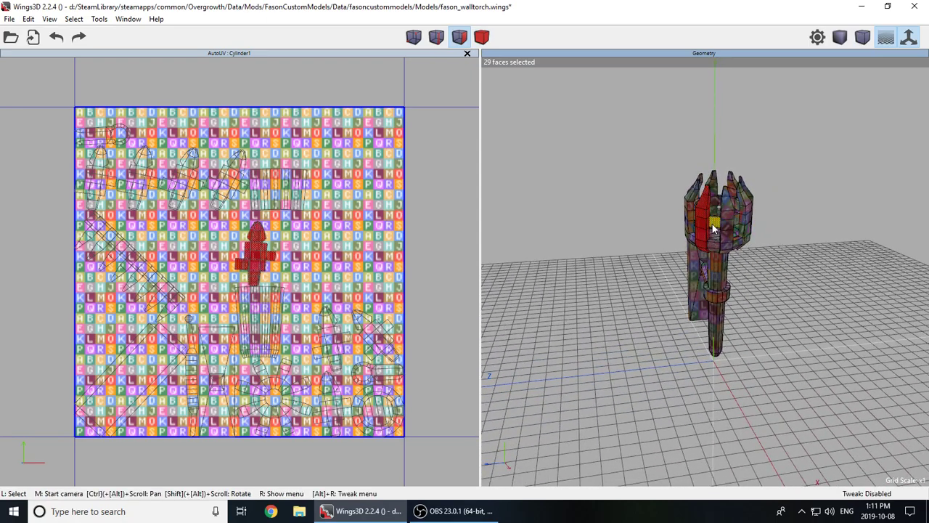
pyautogui.middleClick(836, 295)
pyautogui.click(813, 296)
pyautogui.middleClick(813, 297)
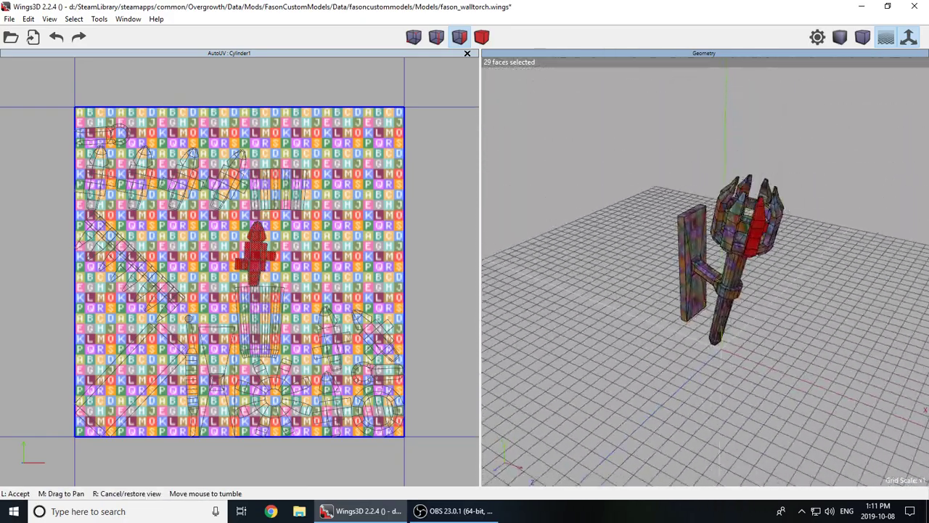
pyautogui.click(813, 296)
# - Add the other seven prong charts to the selection, move all eight beyond the upper-left of the texture area, and clear the selection
pyautogui.click(228, 177)
pyautogui.click(187, 182)
pyautogui.click(138, 181)
pyautogui.click(95, 181)
pyautogui.click(339, 336)
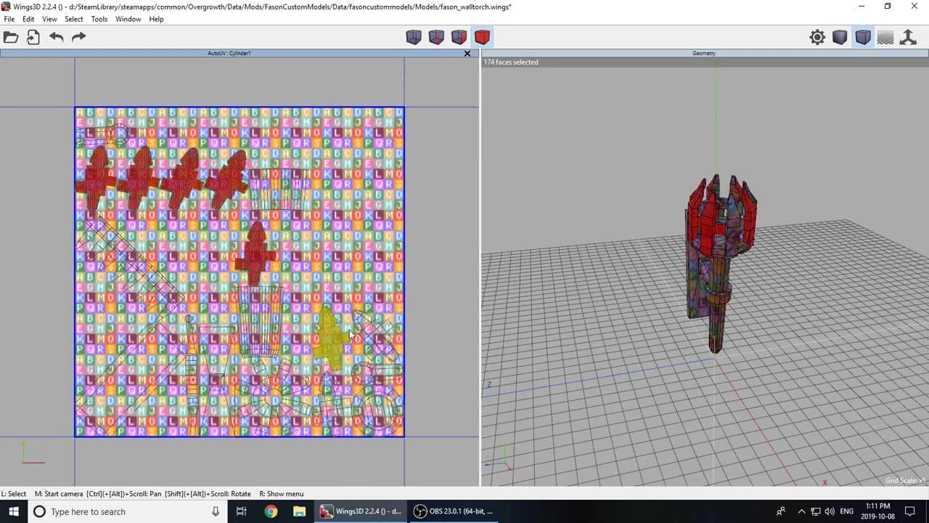
pyautogui.click(378, 336)
pyautogui.click(376, 332)
pyautogui.scroll(-2, 375, 333)
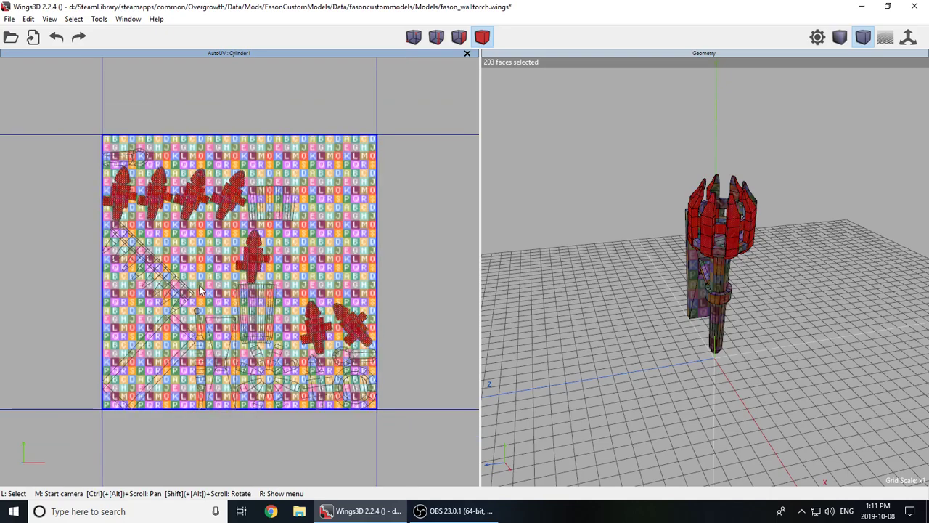
pyautogui.click(317, 381)
pyautogui.scroll(-3, 318, 290)
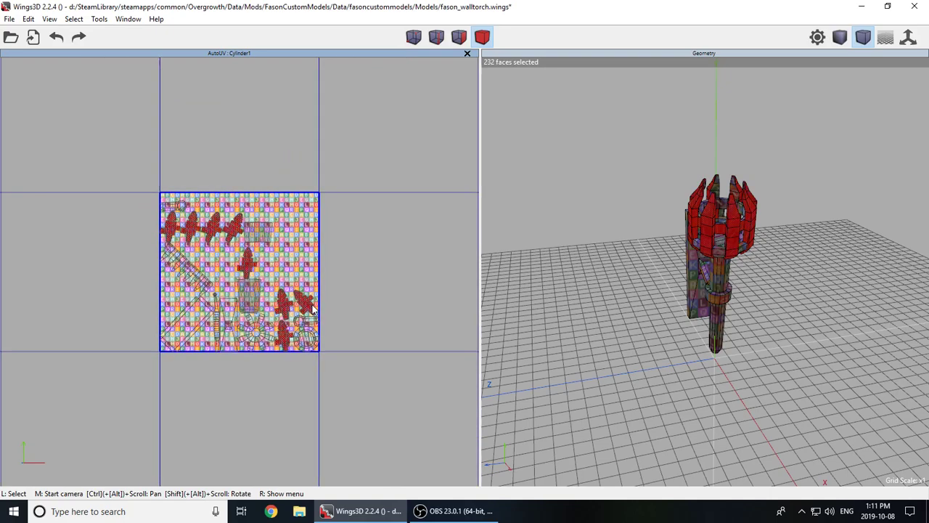
pyautogui.rightClick(321, 242)
pyautogui.click(324, 242)
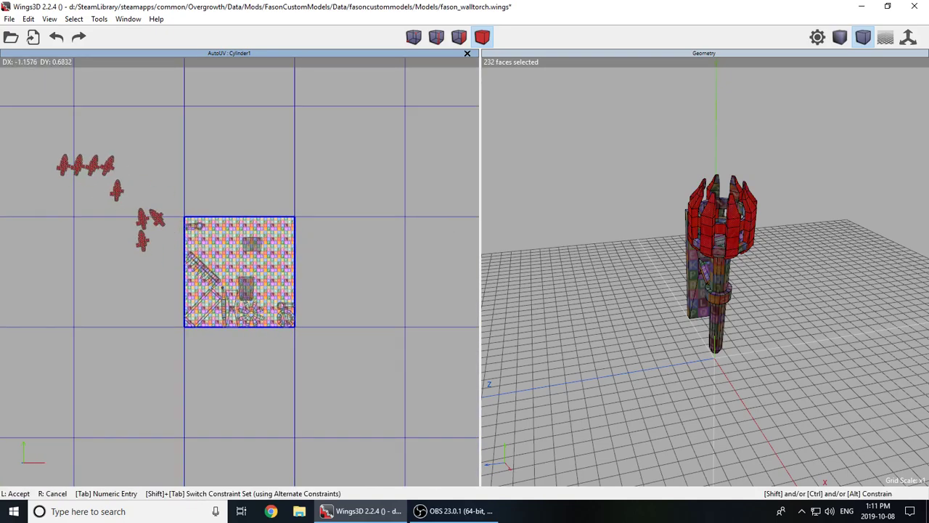
pyautogui.click(324, 244)
pyautogui.press('space')
# - Select the two torch handle charts, move them to the right of the texture area, and clear the selection
pyautogui.scroll(5, 253, 284)
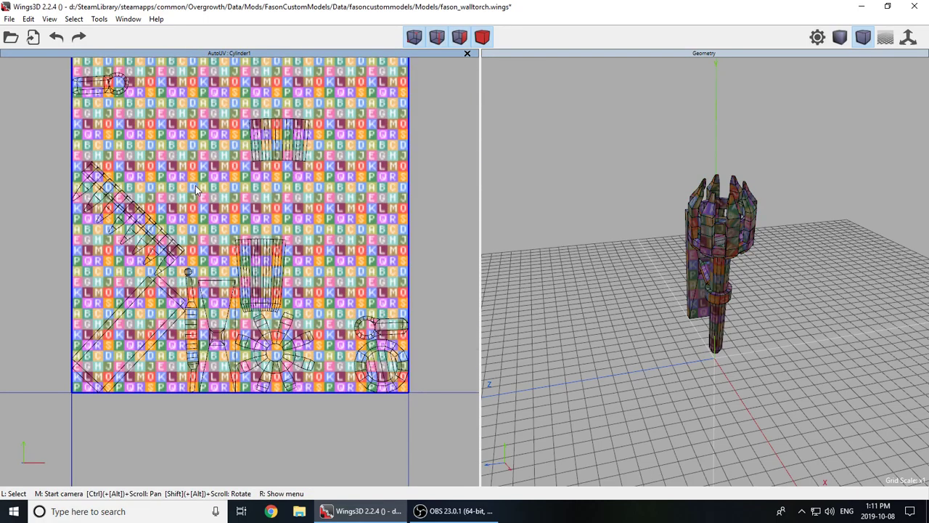
pyautogui.scroll(-2, 174, 219)
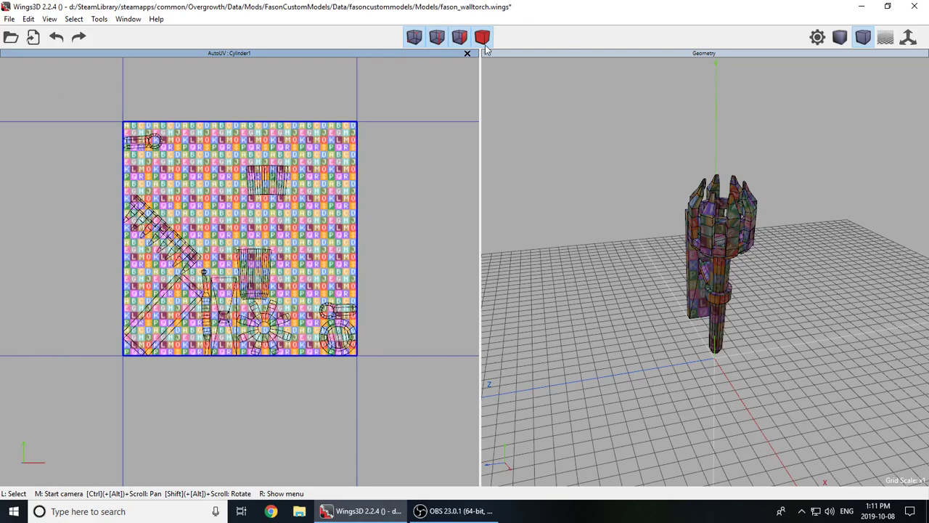
pyautogui.click(265, 180)
pyautogui.click(260, 269)
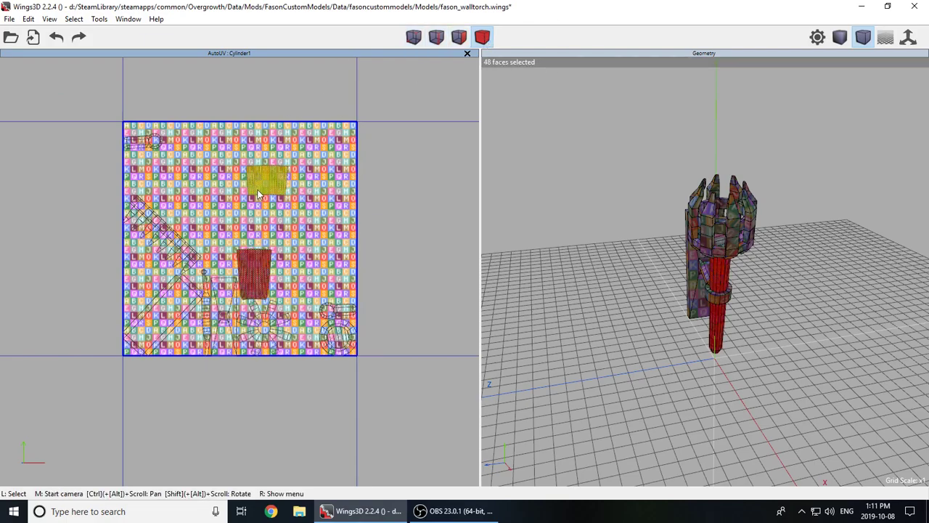
pyautogui.rightClick(283, 202)
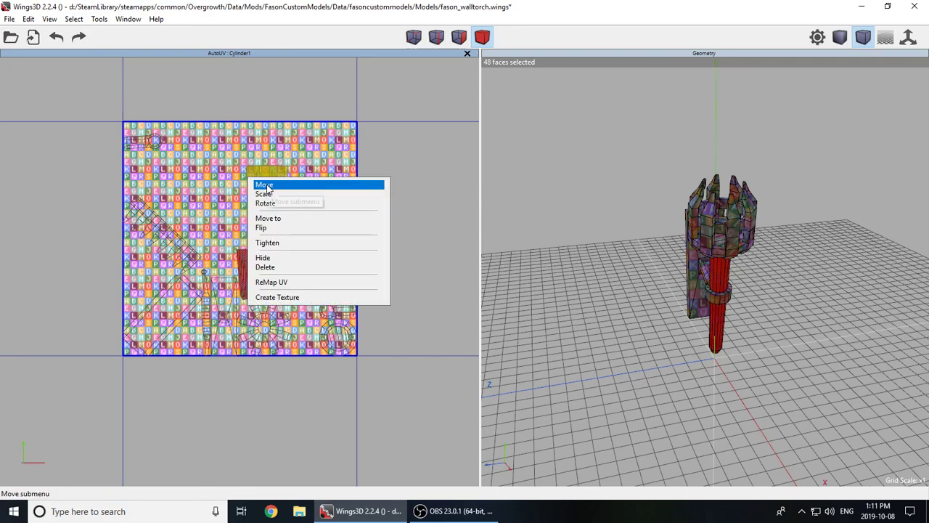
pyautogui.click(261, 185)
pyautogui.click(192, 220)
pyautogui.press('space')
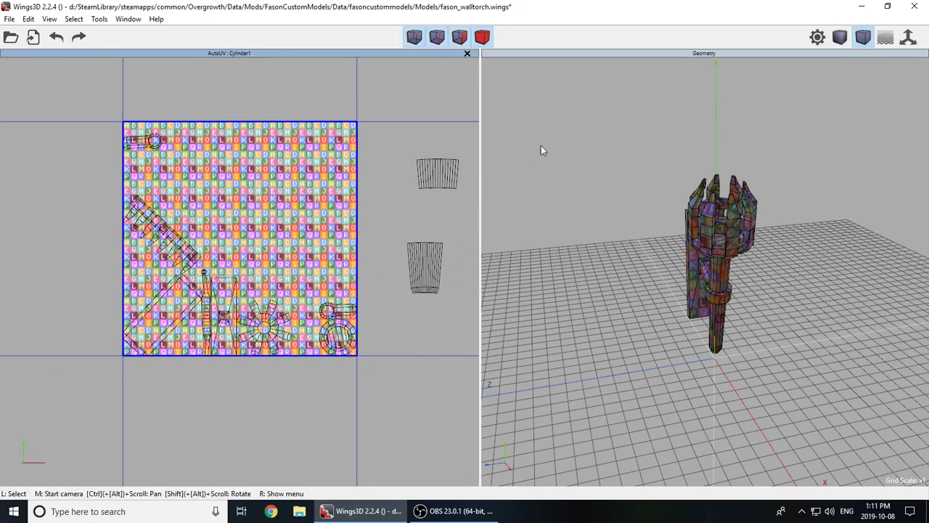
# - Select the tiny round chart above the narrow strip as a whole body, move it between the two handle charts, and clear the selection
pyautogui.click(484, 38)
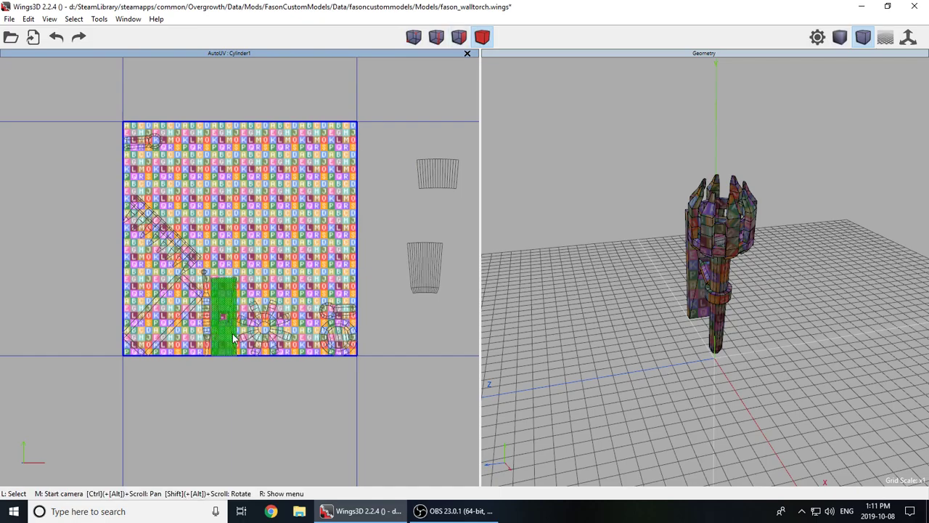
pyautogui.click(206, 279)
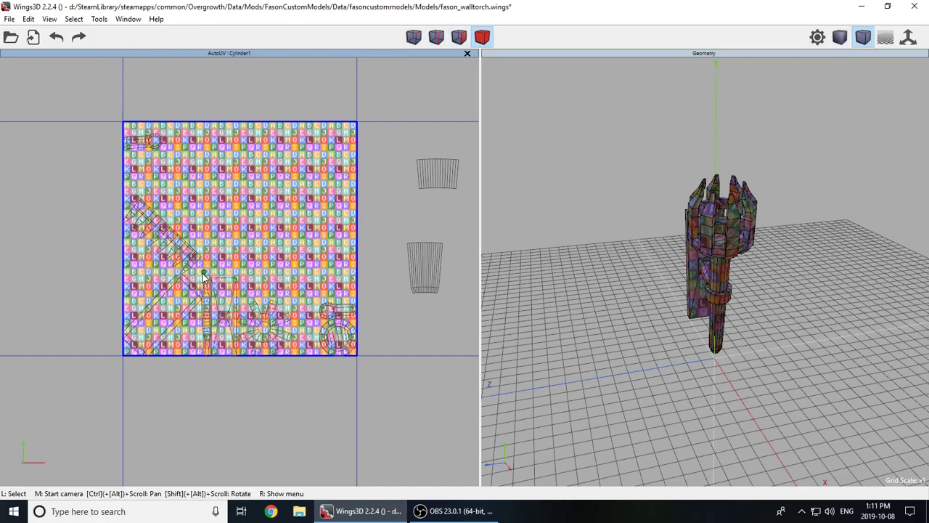
pyautogui.middleClick(824, 425)
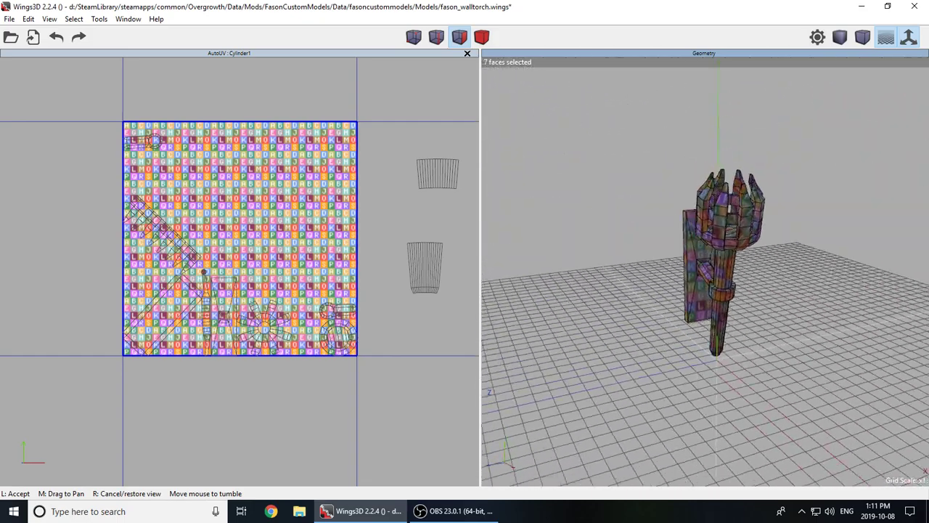
pyautogui.click(824, 425)
pyautogui.rightClick(369, 193)
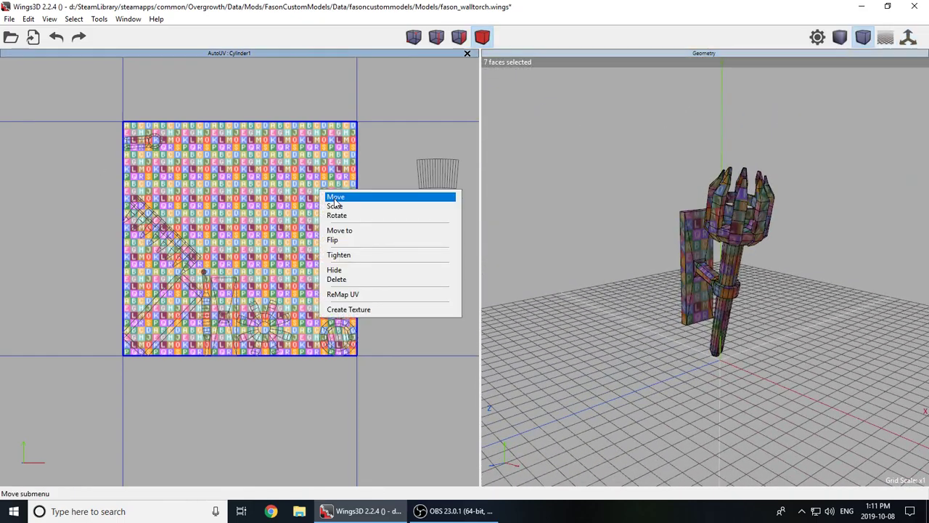
pyautogui.click(377, 195)
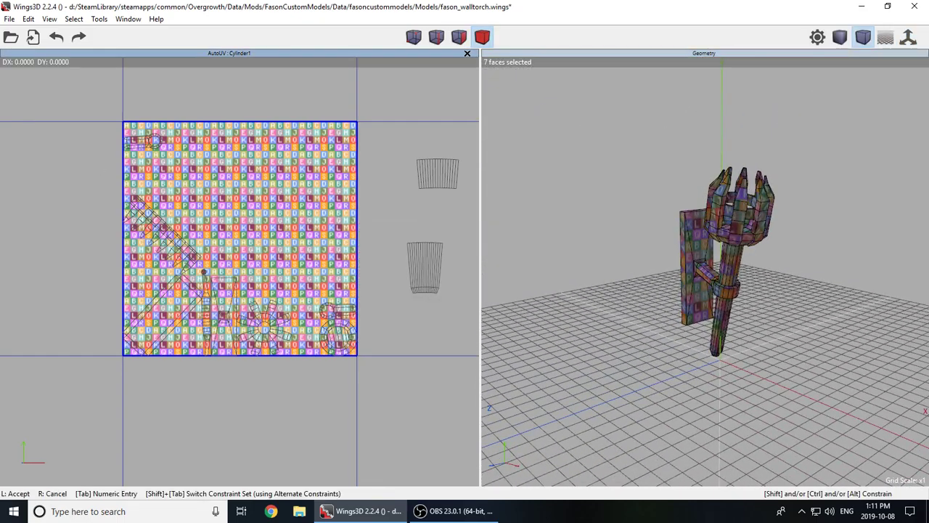
pyautogui.click(401, 209)
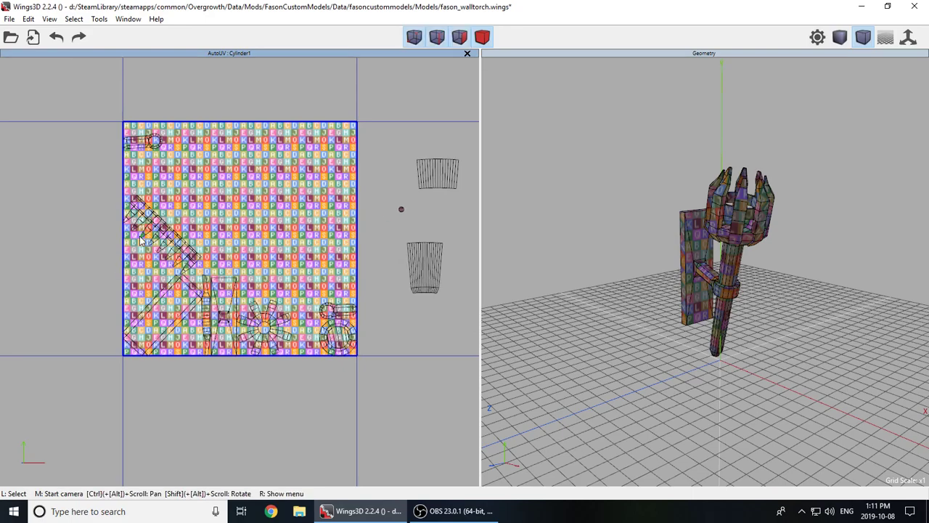
# - Select the comb-shaped prong chart, check its faces on the torch head, move it left outside the texture area, and clear the selection
pyautogui.scroll(3, 140, 240)
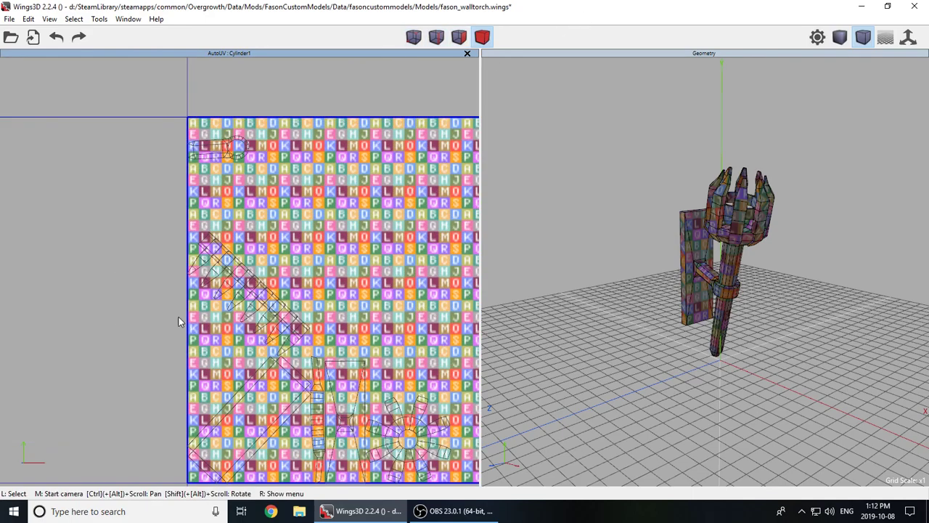
pyautogui.click(258, 300)
pyautogui.middleClick(655, 410)
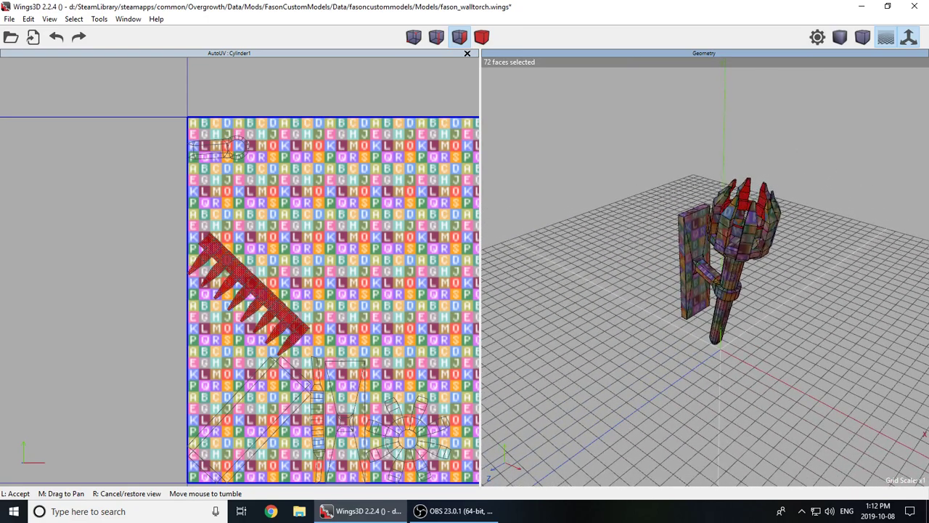
pyautogui.click(537, 394)
pyautogui.scroll(-3, 308, 291)
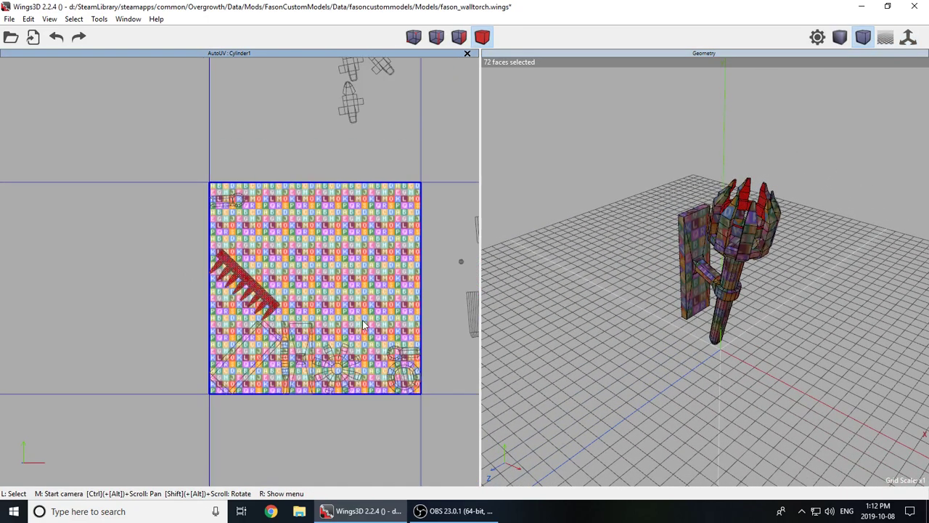
pyautogui.rightClick(308, 290)
pyautogui.click(310, 289)
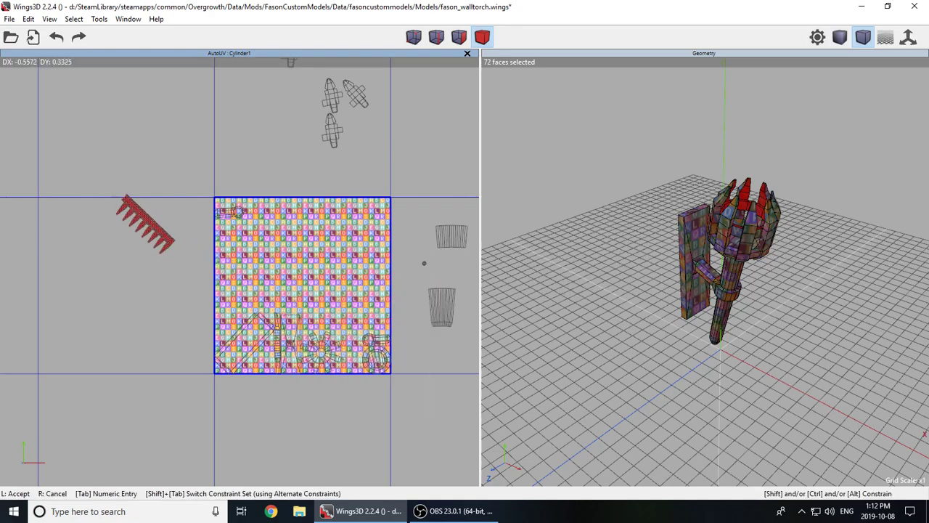
pyautogui.click(309, 290)
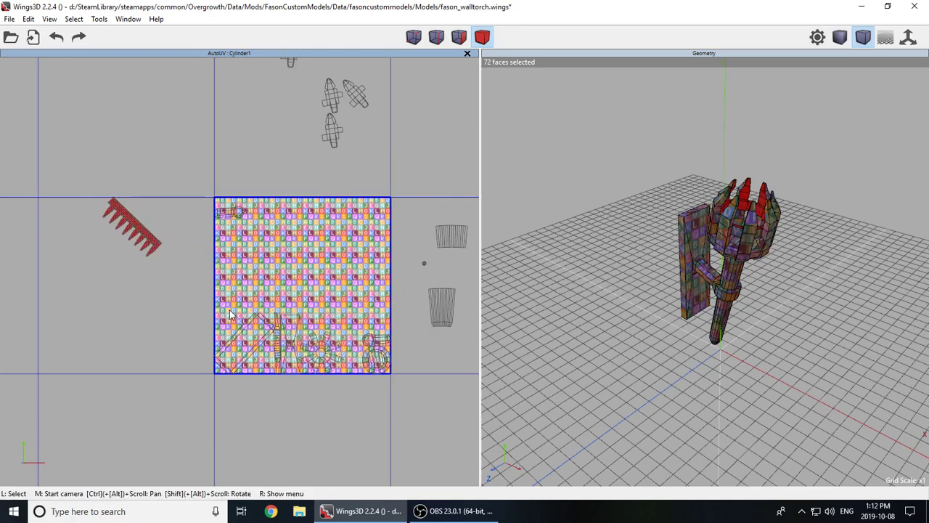
pyautogui.click(291, 342)
pyautogui.click(244, 343)
pyautogui.scroll(4, 244, 343)
pyautogui.press('space')
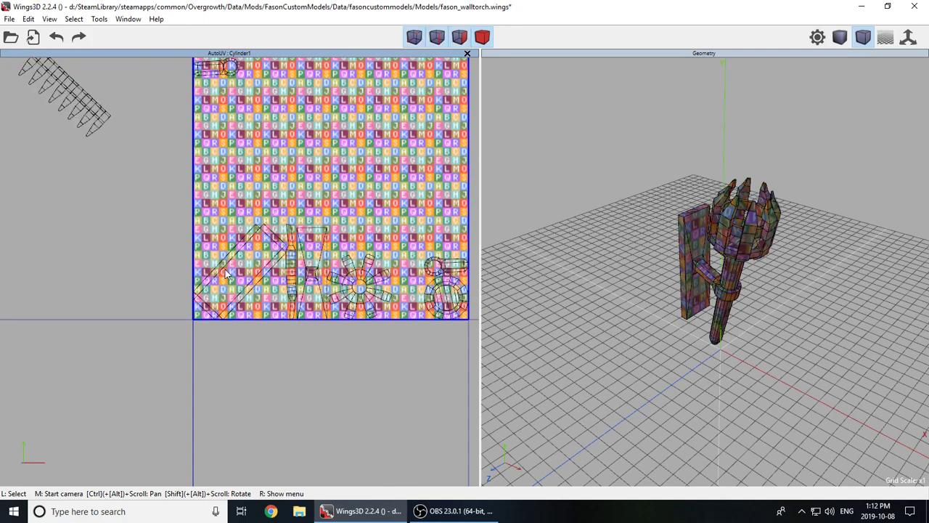
# - Select the two wall plate charts, check them on the model, move both to the lower-left outside the texture area, and clear the selection
pyautogui.scroll(-3, 231, 274)
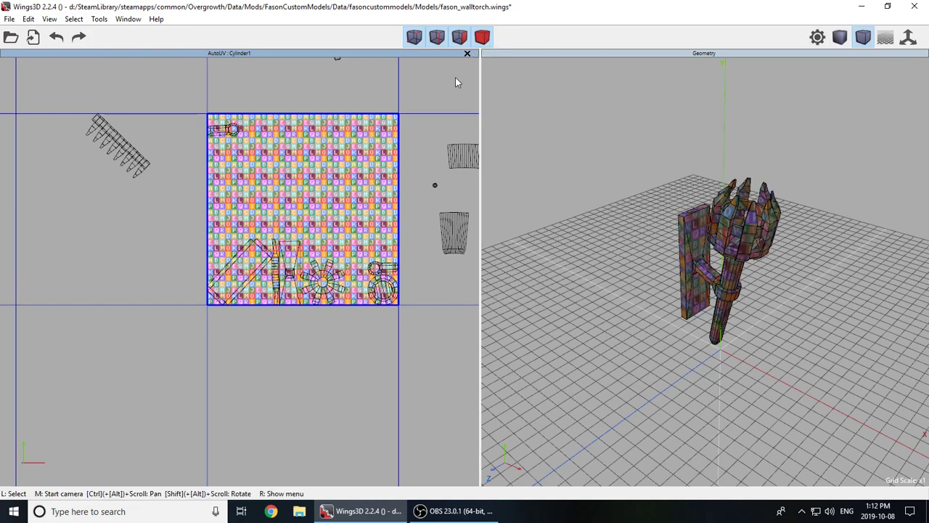
pyautogui.scroll(1, 242, 274)
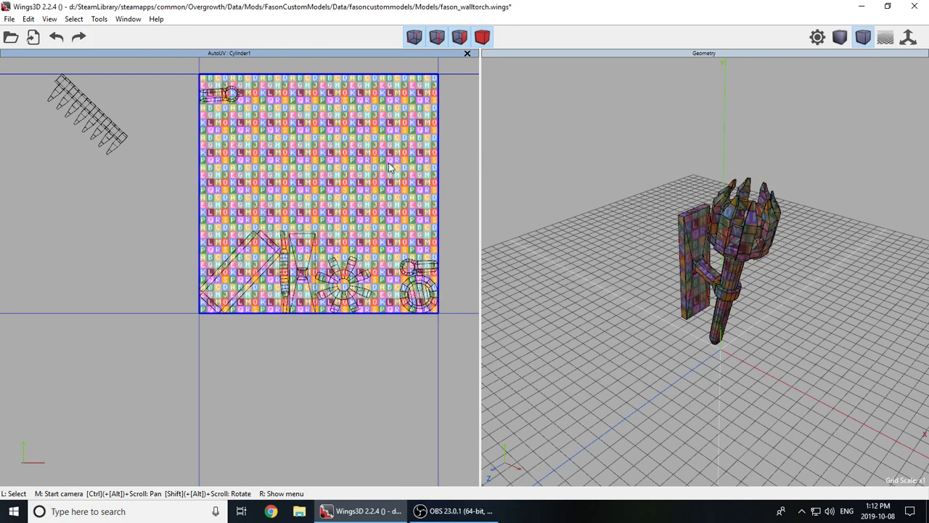
pyautogui.click(482, 36)
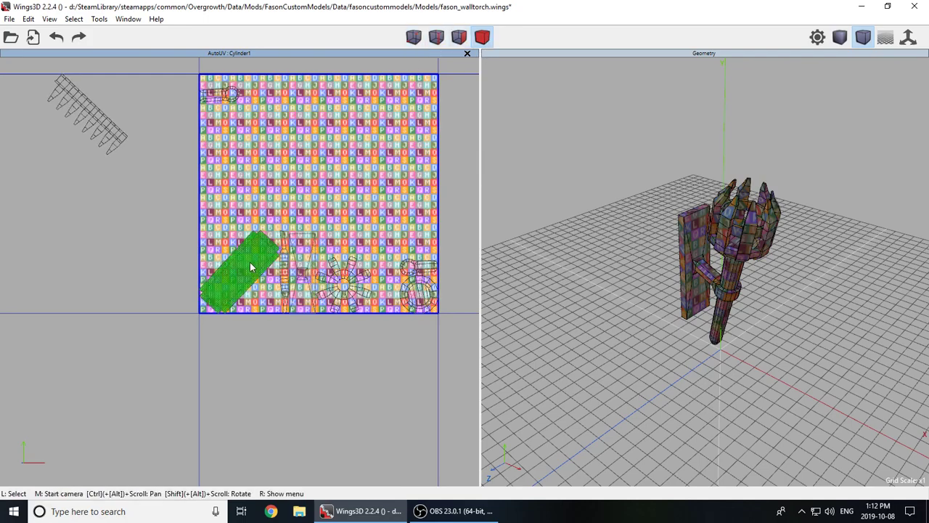
pyautogui.click(251, 267)
pyautogui.click(304, 262)
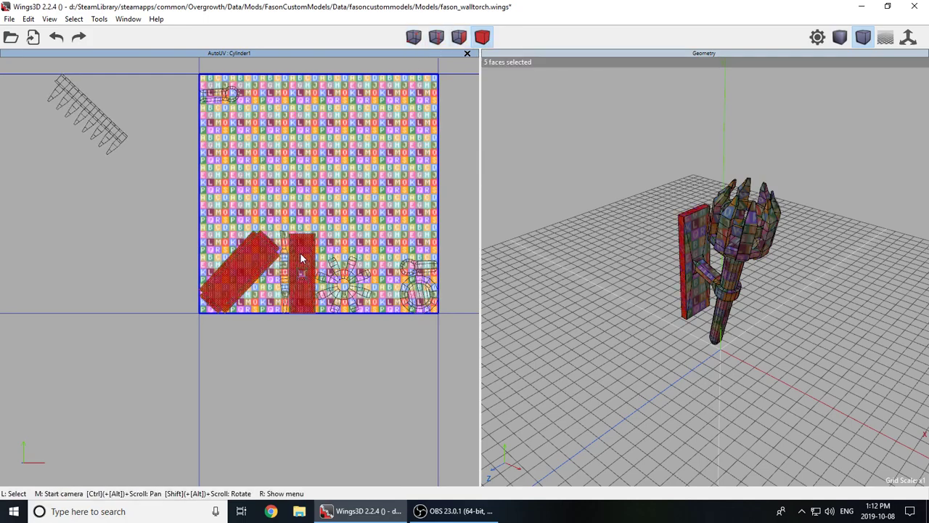
pyautogui.middleClick(651, 368)
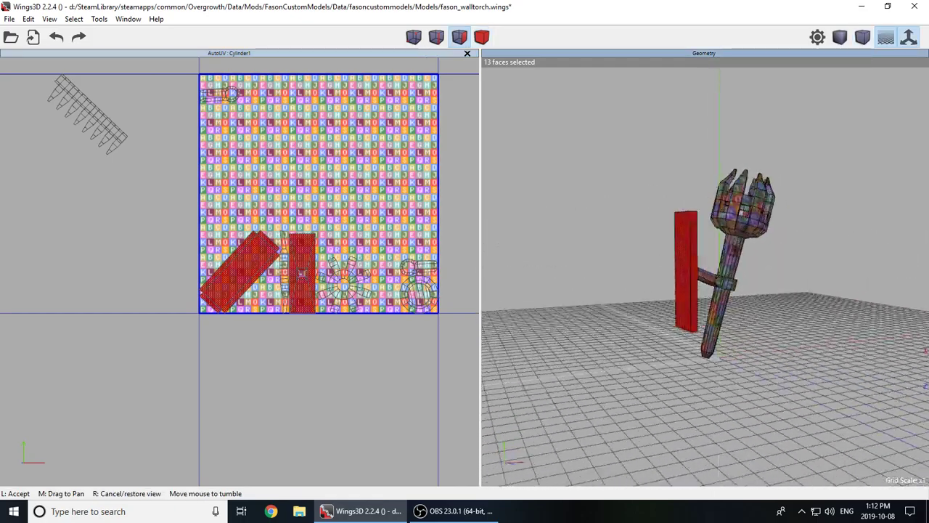
pyautogui.click(612, 369)
pyautogui.rightClick(357, 162)
pyautogui.click(359, 155)
pyautogui.click(358, 155)
pyautogui.click(562, 92)
pyautogui.click(561, 93)
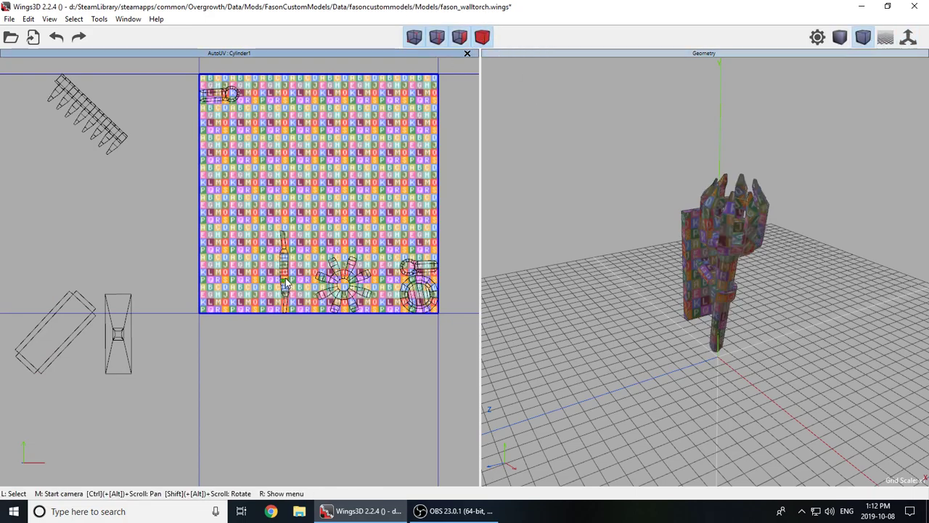
# - Select the two bracket charts with ring ends, check them on the torch, move both outside the texture area, and clear the selection
pyautogui.click(481, 35)
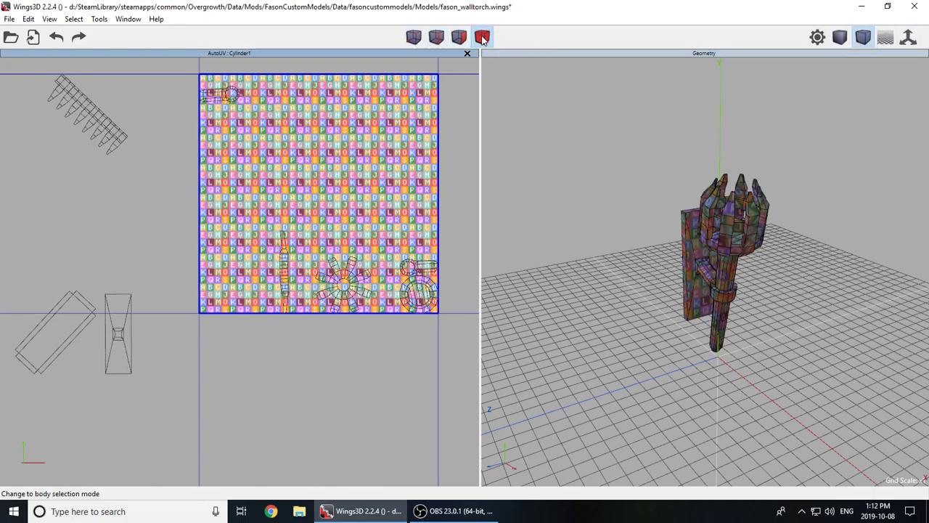
pyautogui.click(217, 103)
pyautogui.click(416, 267)
pyautogui.middleClick(724, 361)
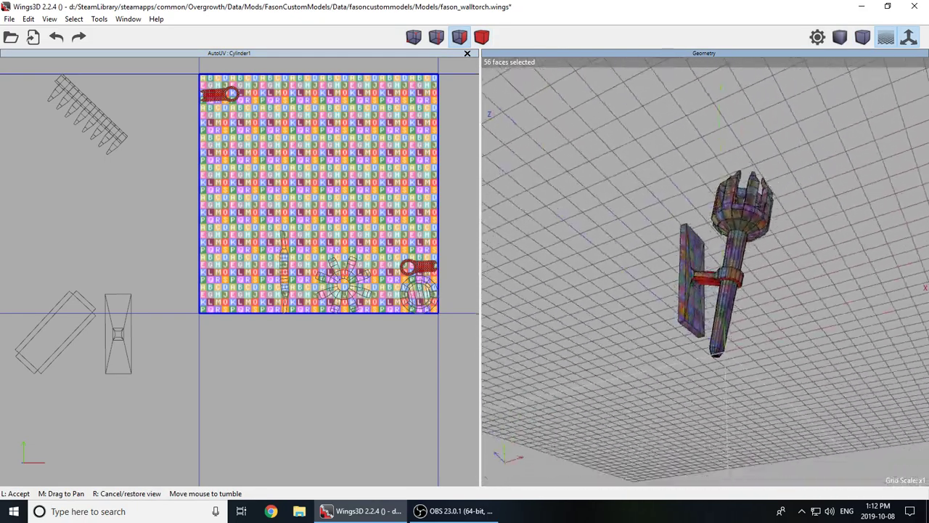
pyautogui.click(722, 361)
pyautogui.rightClick(316, 131)
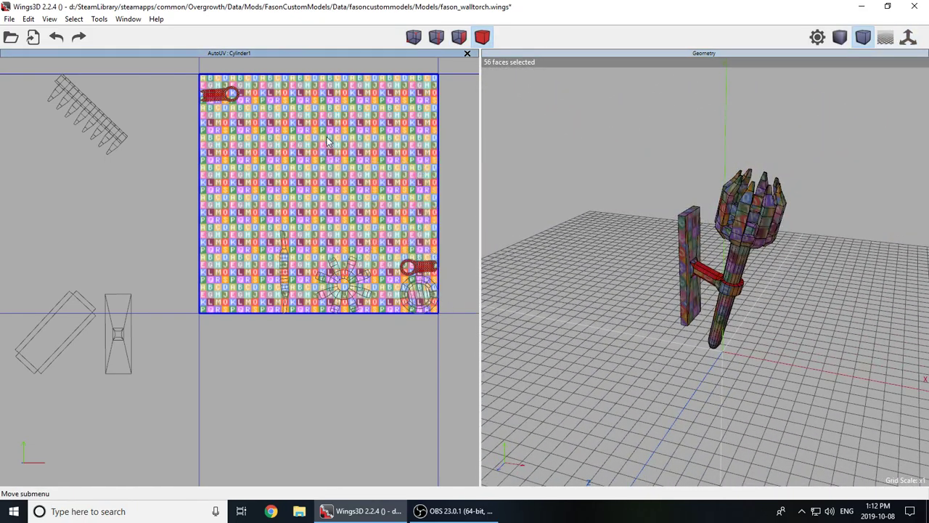
pyautogui.click(341, 137)
pyautogui.click(273, 287)
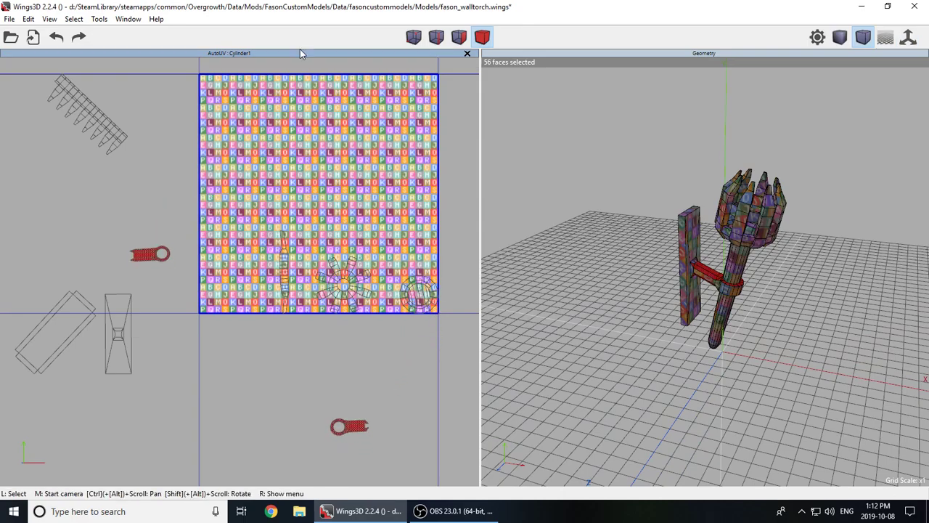
pyautogui.press('space')
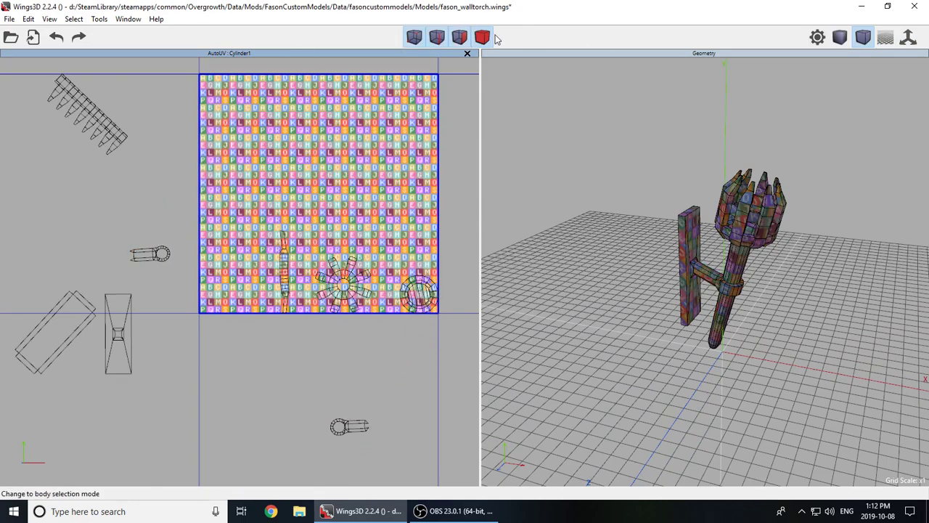
# - Move the bracket chart left of the texture area to just above the other bracket chart below it, and clear the selection
pyautogui.click(150, 253)
pyautogui.rightClick(161, 224)
pyautogui.click(169, 226)
pyautogui.click(169, 227)
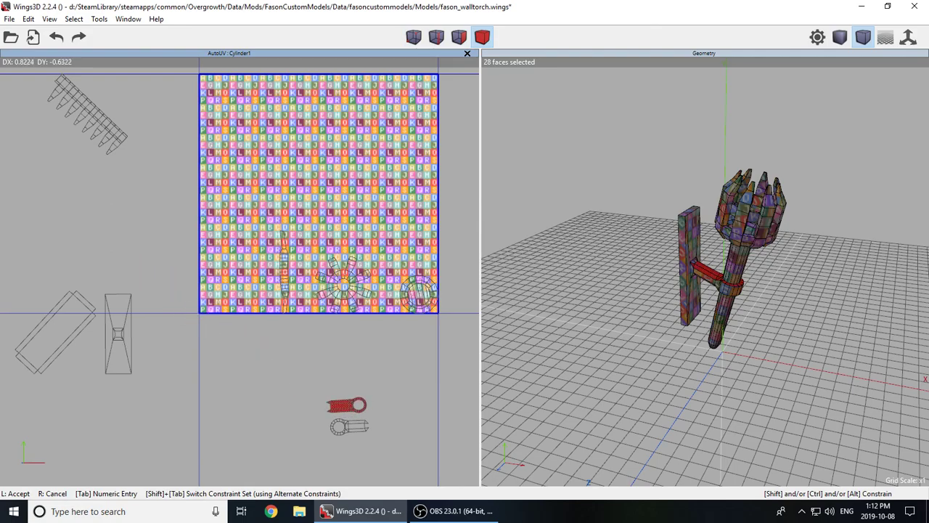
pyautogui.click(168, 230)
pyautogui.press('space')
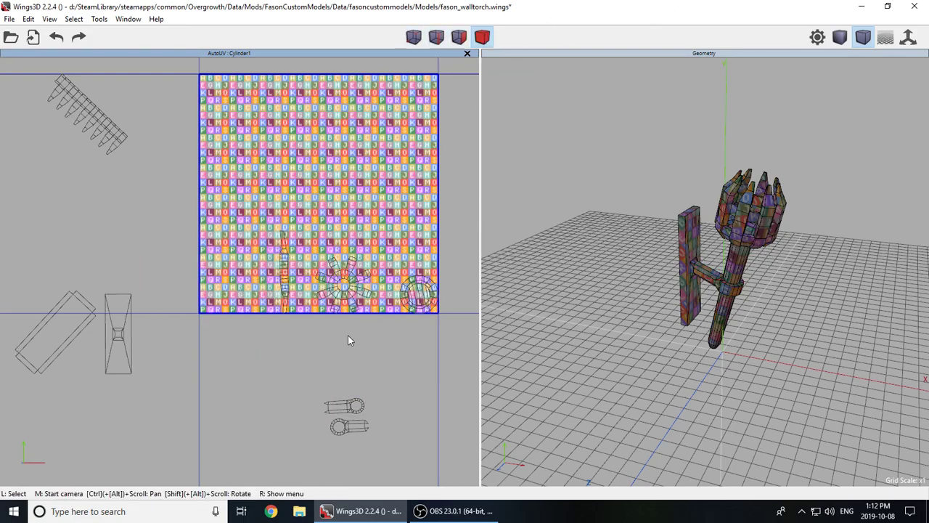
# - Select the gear-shaped chart, check its faces on the torch head, move it below the texture area's lower-left corner, and clear the selection
pyautogui.click(342, 284)
pyautogui.middleClick(730, 384)
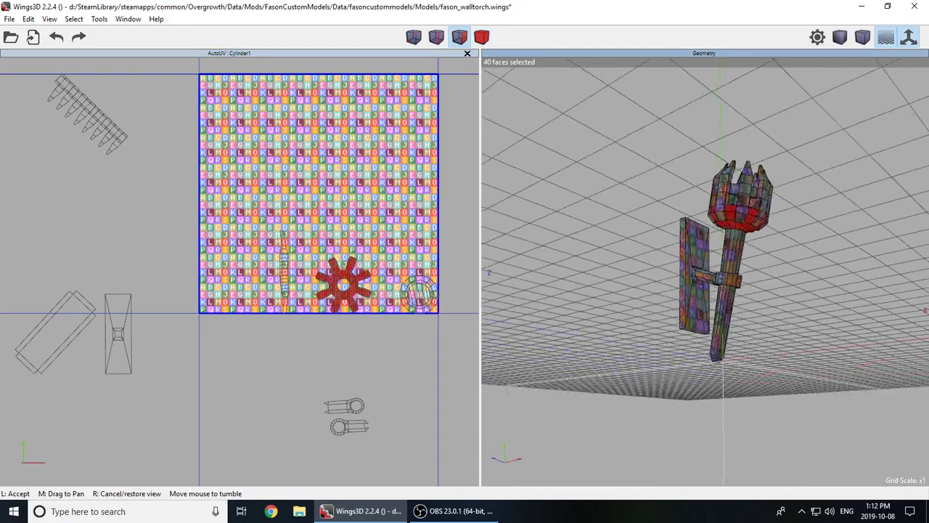
pyautogui.click(187, 219)
pyautogui.rightClick(359, 206)
pyautogui.click(366, 212)
pyautogui.click(366, 209)
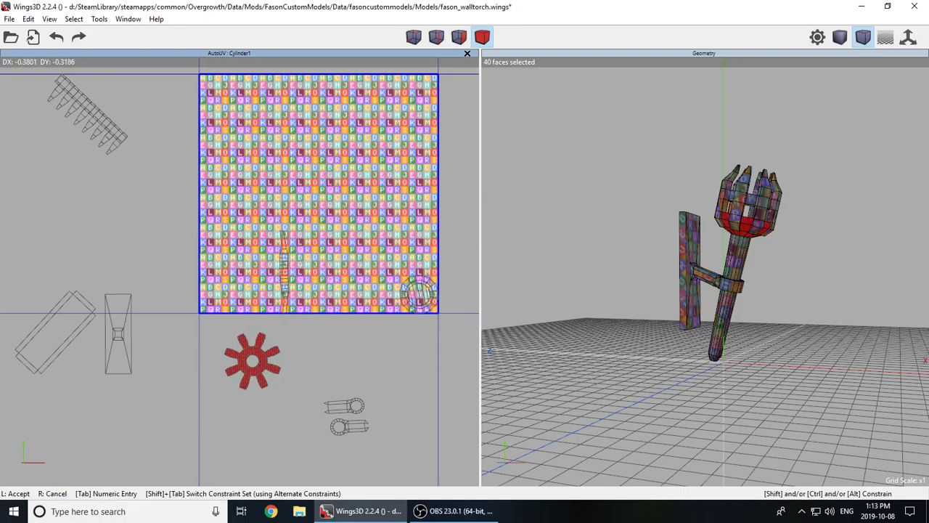
pyautogui.click(367, 209)
pyautogui.press('space')
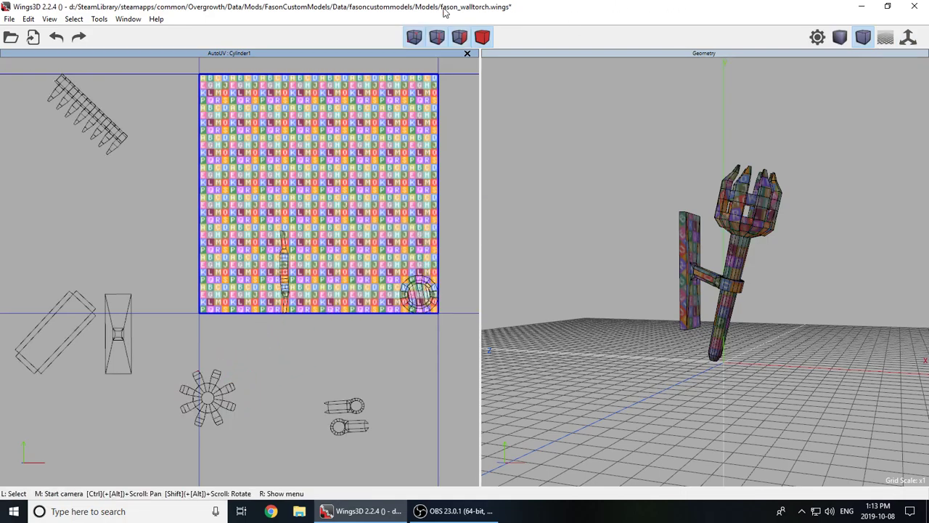
# - Move the round chart from the texture's lower-right corner to just right of the gear-shaped chart, and examine its faces on the torch head
pyautogui.click(419, 294)
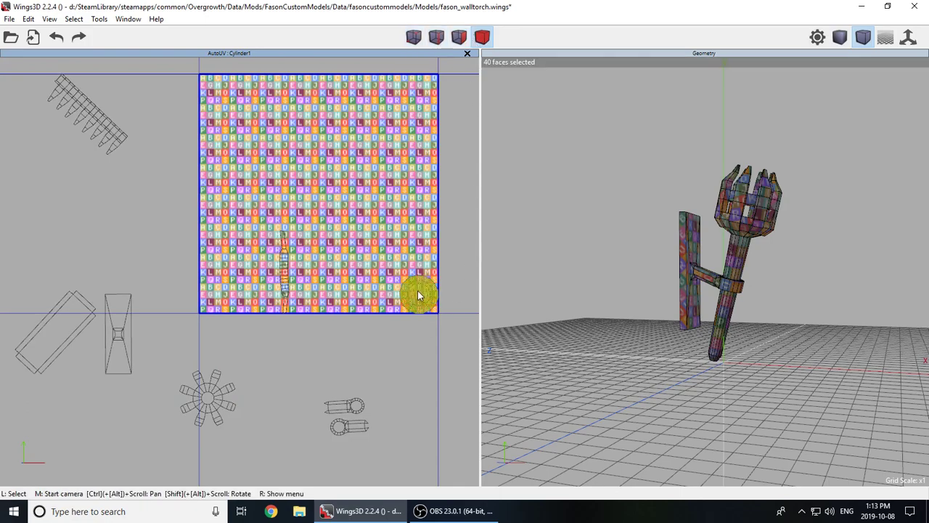
pyautogui.rightClick(423, 293)
pyautogui.click(423, 292)
pyautogui.click(425, 292)
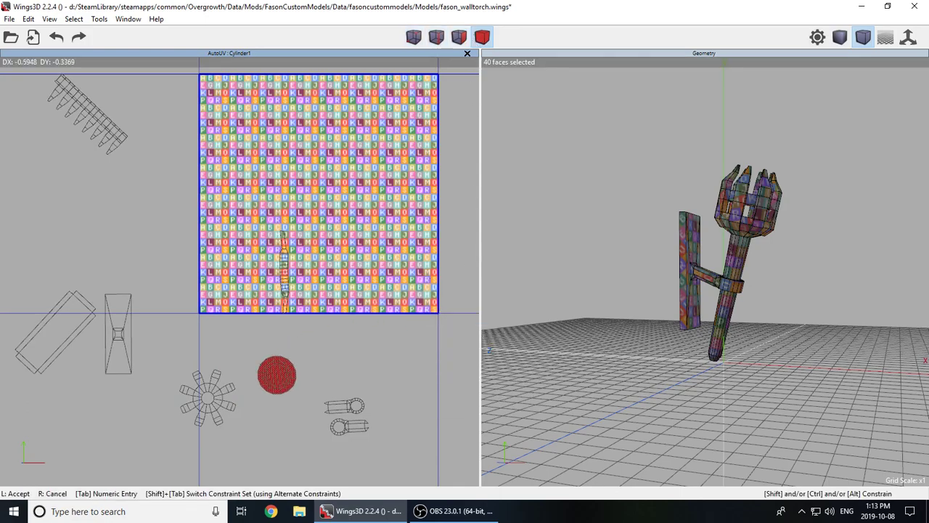
pyautogui.click(438, 295)
pyautogui.middleClick(767, 205)
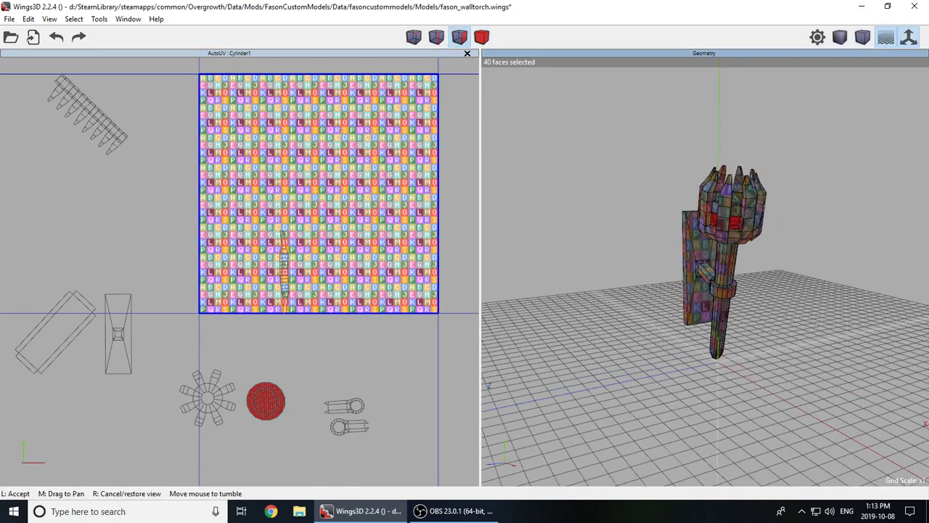
pyautogui.click(569, 376)
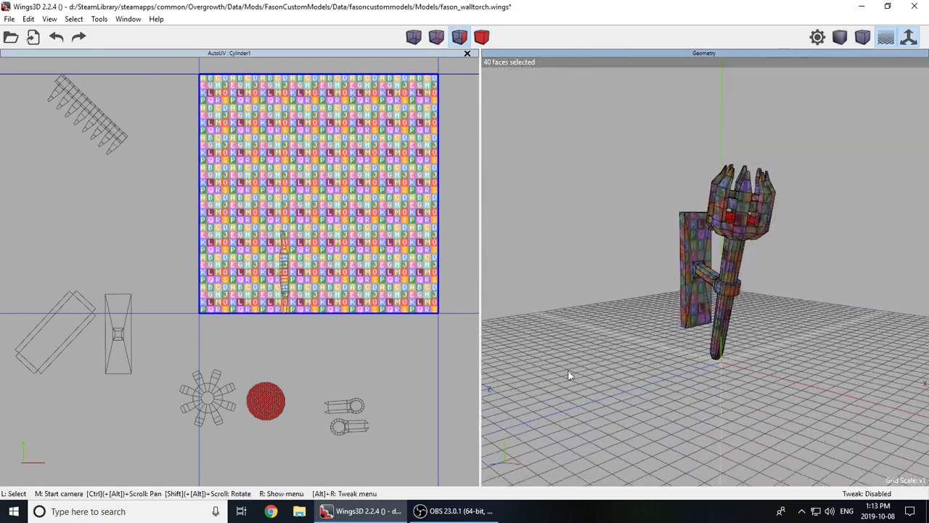
# - Move the round chart to the lower-left of the gear-shaped chart, clear the selection, and switch to body selection mode
pyautogui.rightClick(261, 363)
pyautogui.click(263, 363)
pyautogui.click(265, 363)
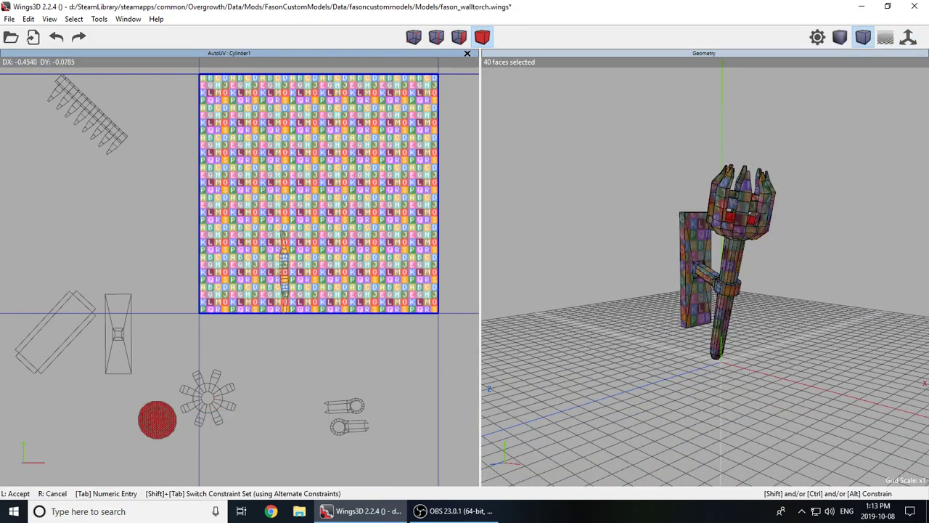
pyautogui.click(245, 380)
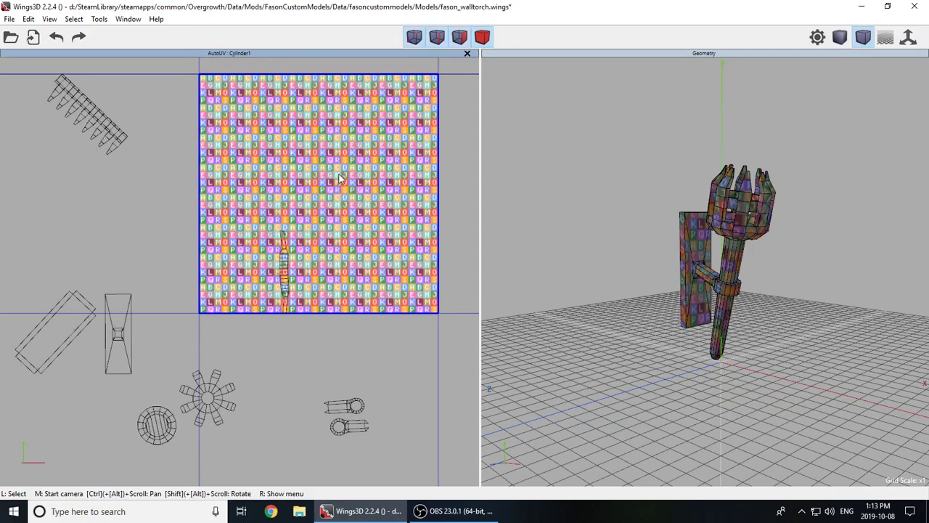
pyautogui.click(482, 36)
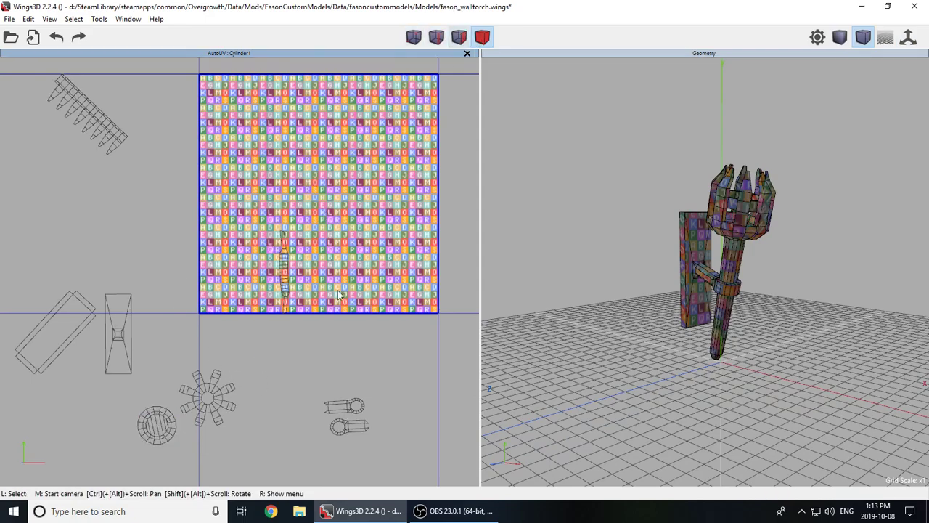
# - Select the narrow strip chart in the texture area and examine its faces on the ring and arm holding the torch from several angles
pyautogui.click(284, 275)
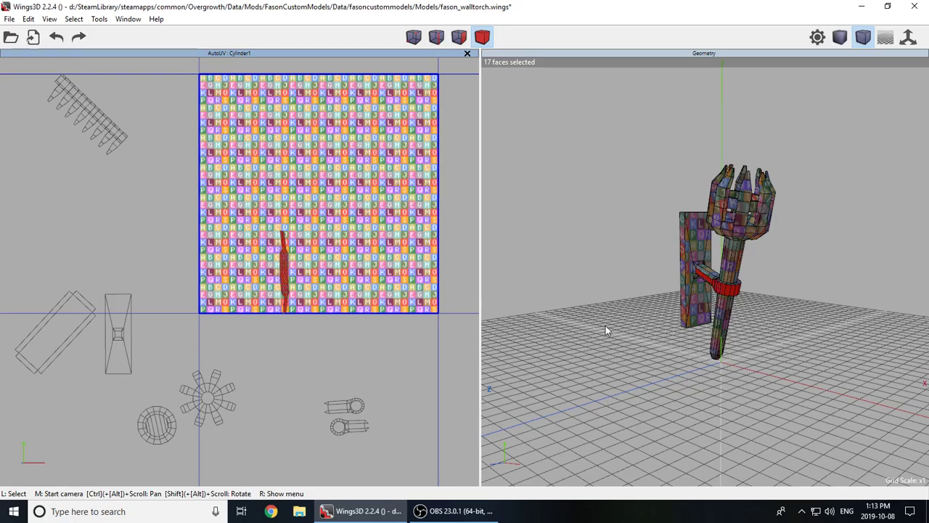
pyautogui.middleClick(660, 323)
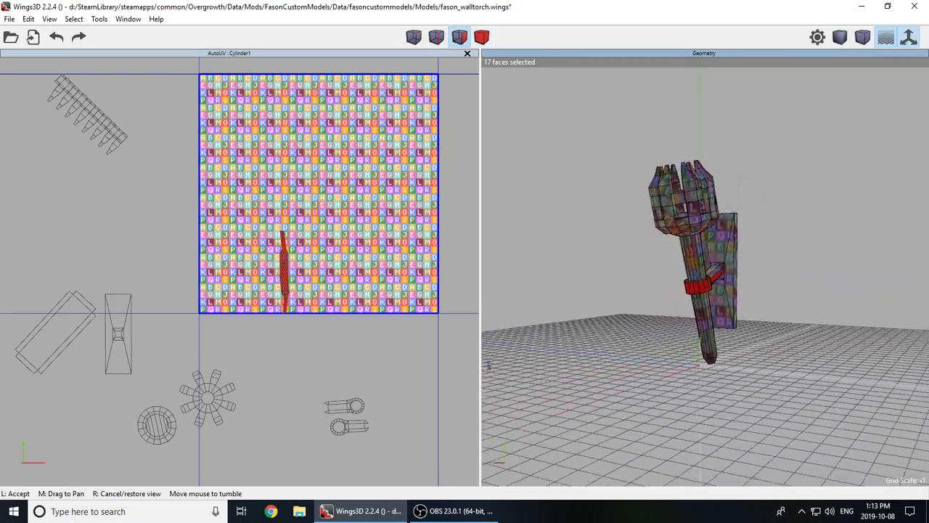
pyautogui.click(661, 323)
pyautogui.rightClick(660, 324)
pyautogui.click(578, 360)
pyautogui.middleClick(643, 324)
pyautogui.click(656, 320)
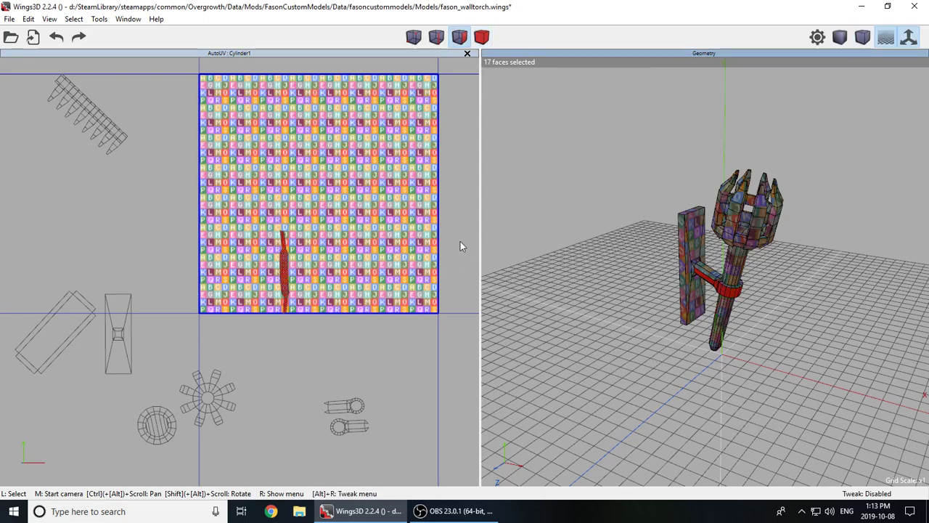
# - Move the narrow strip chart freely to just below the texture area's lower-right corner, beside the two small key-shaped charts
pyautogui.rightClick(330, 224)
pyautogui.click(330, 224)
pyautogui.click(330, 228)
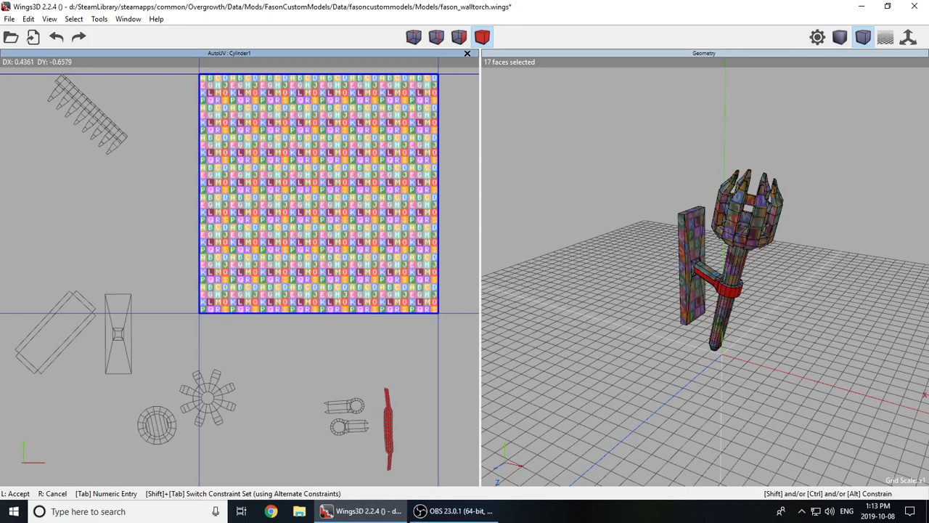
pyautogui.click(460, 348)
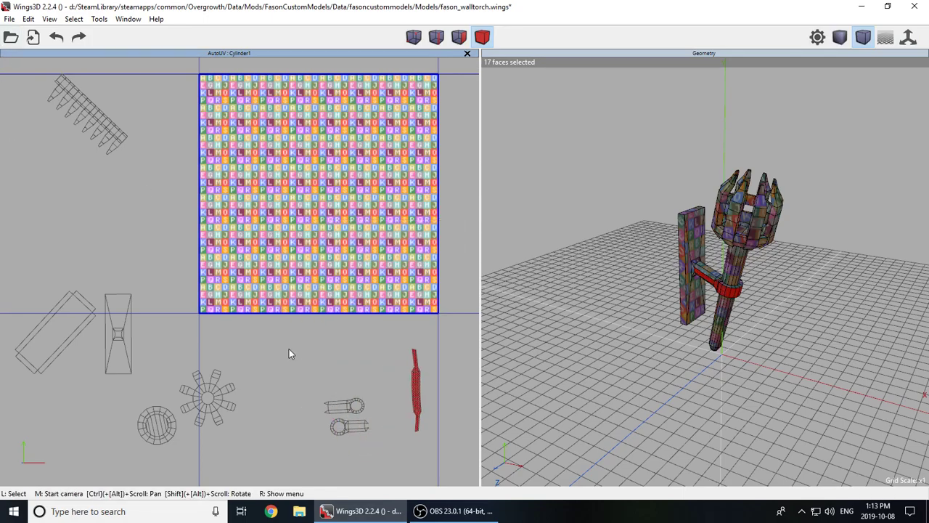
# - Select the gear-shaped and round charts together, move them far to the upper right of the texture area, and clear the selection
pyautogui.scroll(-3, 324, 341)
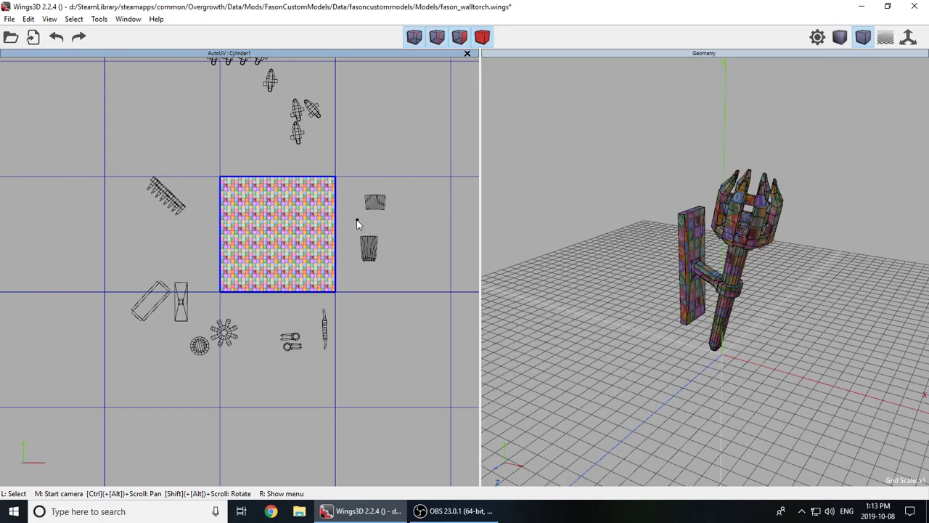
pyautogui.scroll(3, 356, 223)
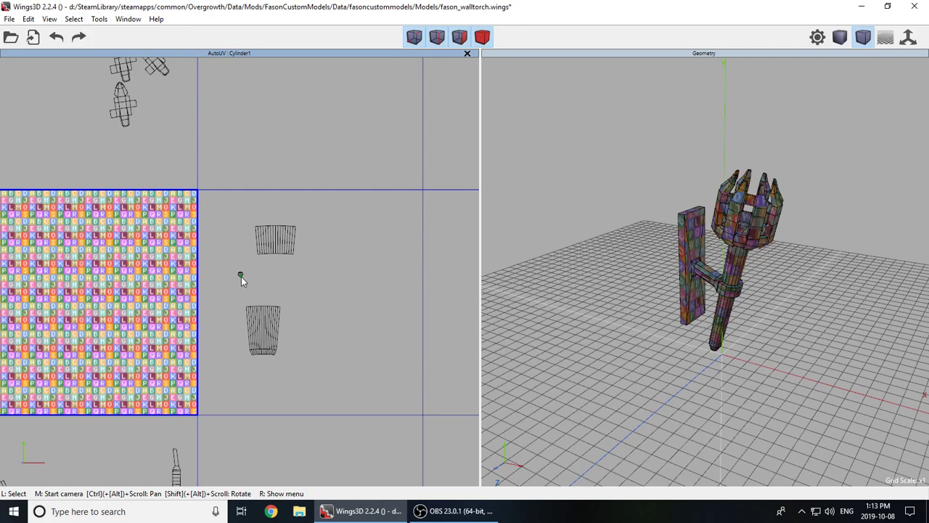
pyautogui.scroll(-3, 241, 277)
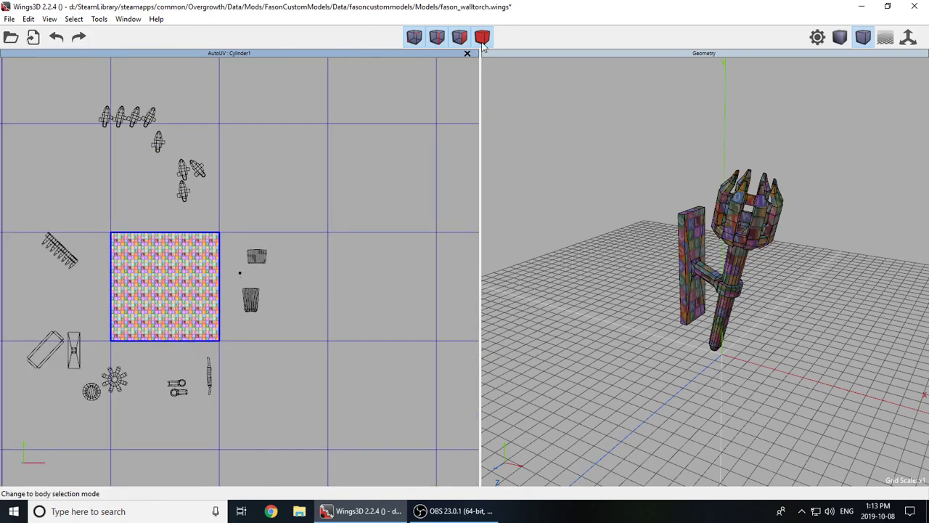
pyautogui.click(114, 379)
pyautogui.click(90, 390)
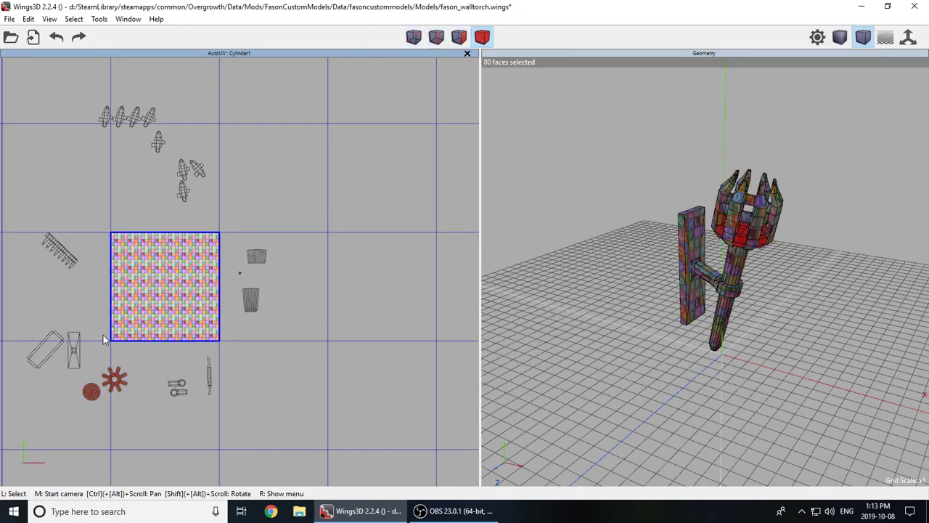
pyautogui.rightClick(103, 324)
pyautogui.click(105, 325)
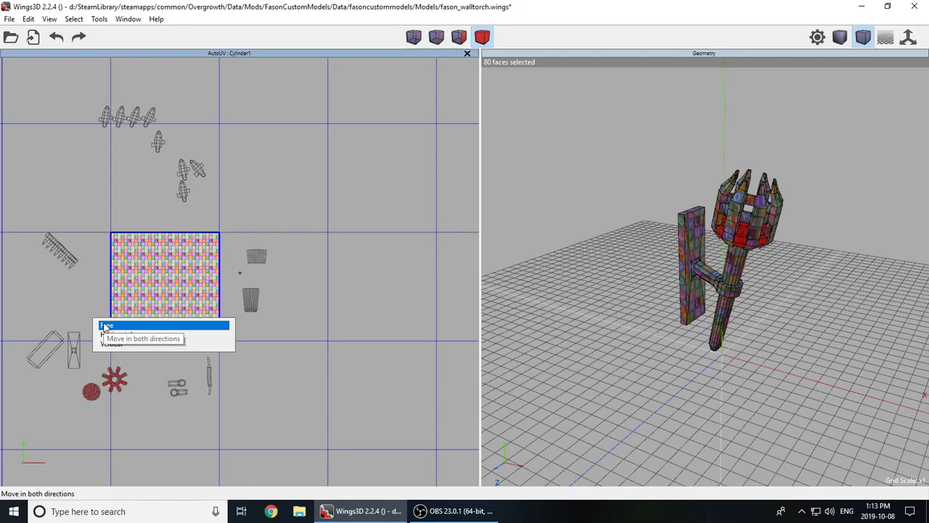
pyautogui.click(105, 325)
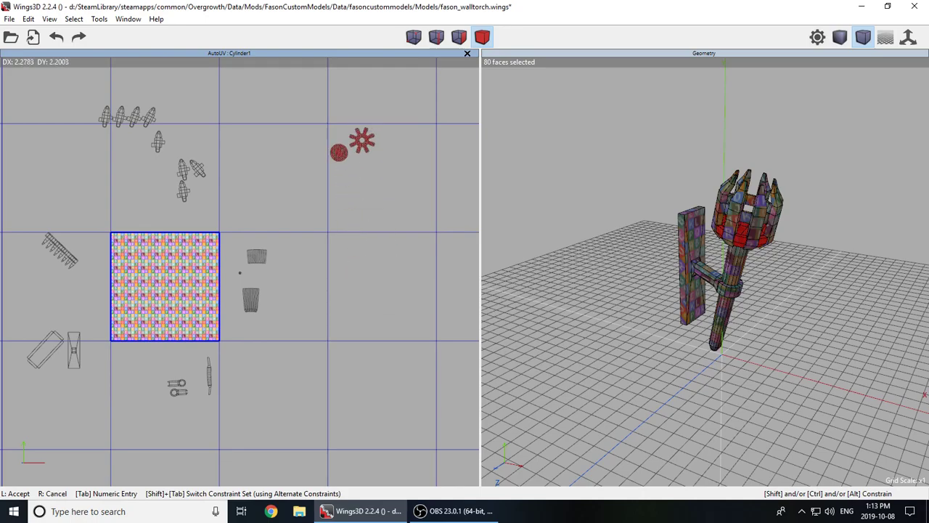
pyautogui.click(85, 383)
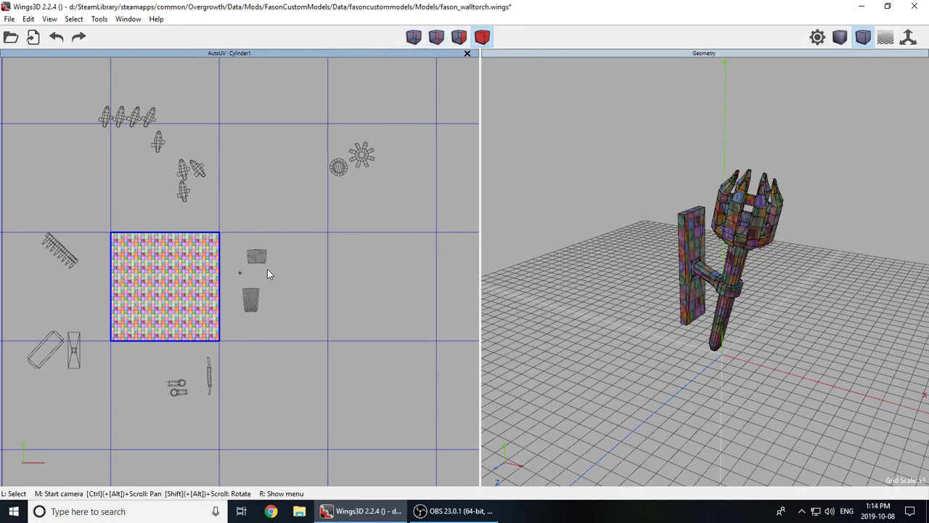
# - Move the tiny chart beside the texture area freely to just below the gear-shaped chart
pyautogui.rightClick(240, 271)
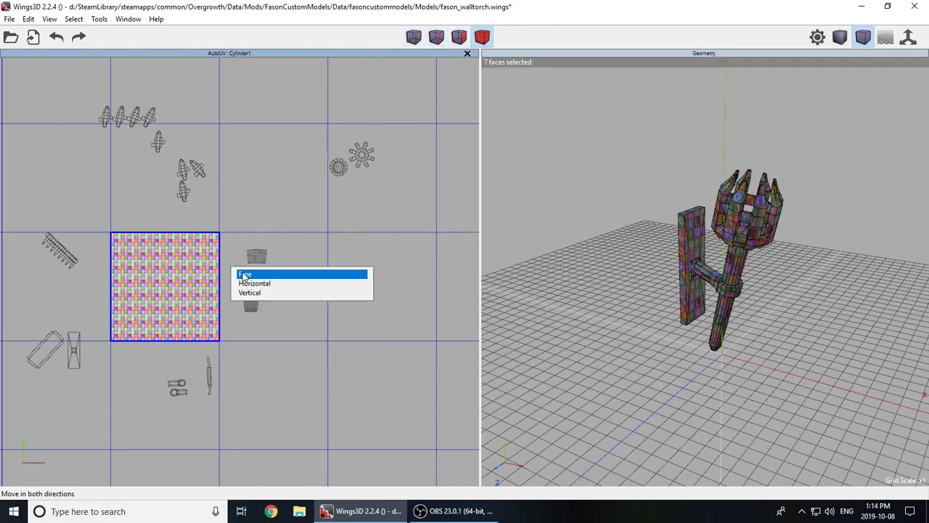
pyautogui.click(245, 273)
pyautogui.click(242, 272)
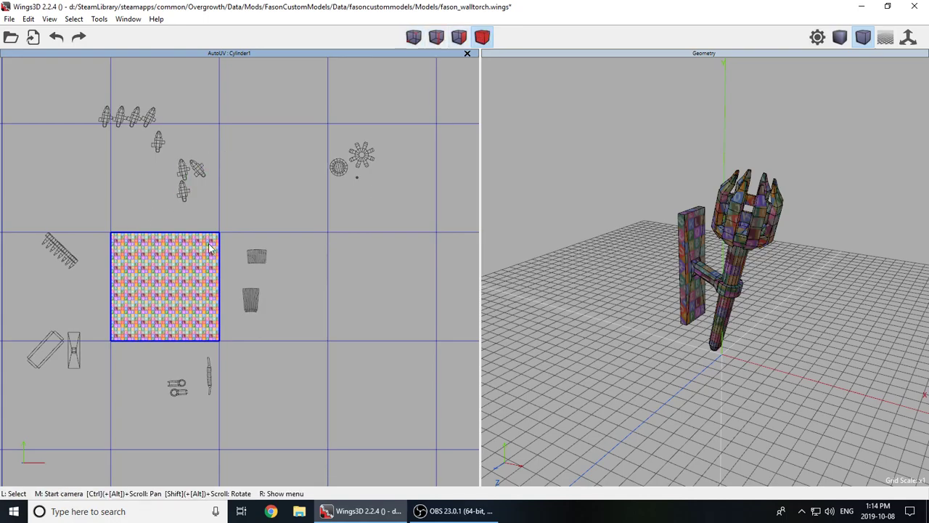
# - Select the two torch handle charts, move them together into the middle of the texture area, and clear the selection
pyautogui.click(261, 257)
pyautogui.click(251, 300)
pyautogui.rightClick(303, 260)
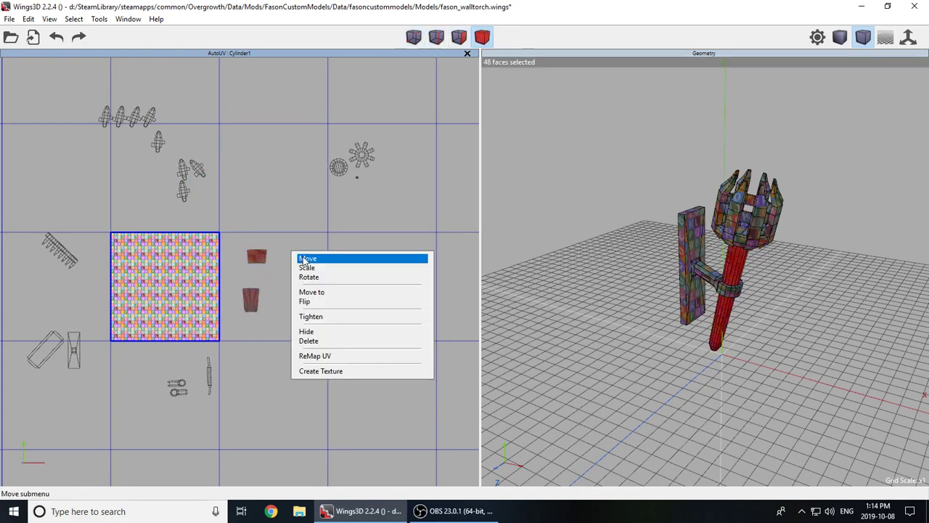
pyautogui.click(303, 262)
pyautogui.click(243, 276)
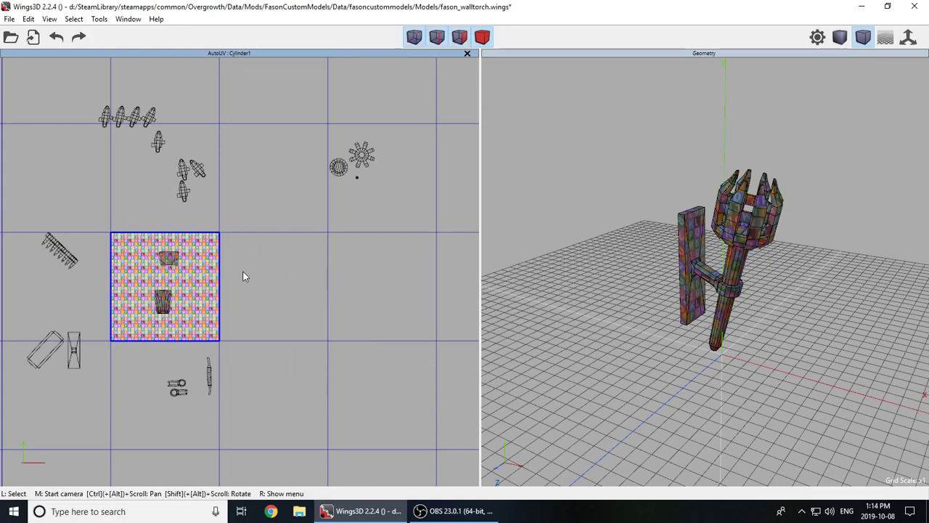
# - Select the first edges along the upper border of the upper handle chart and extend the selection to the matching lower-border edges
pyautogui.scroll(5, 166, 270)
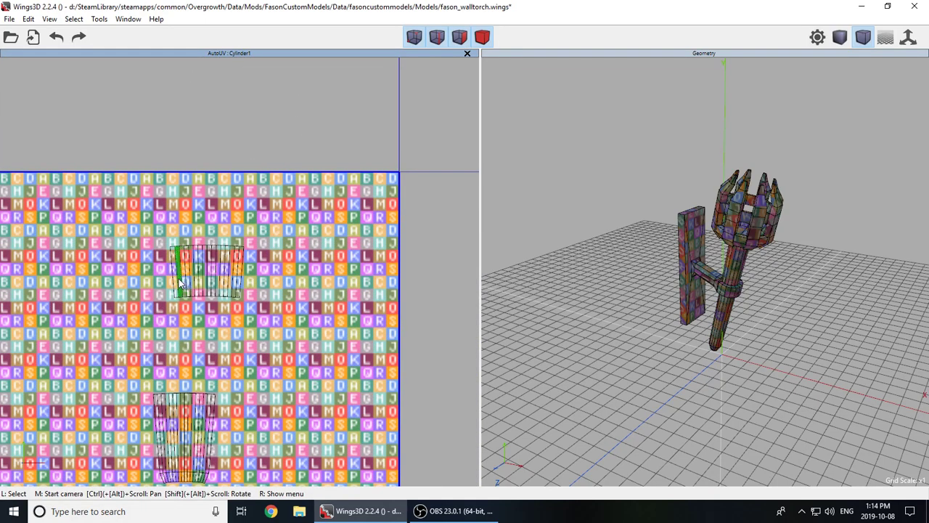
pyautogui.scroll(3, 242, 276)
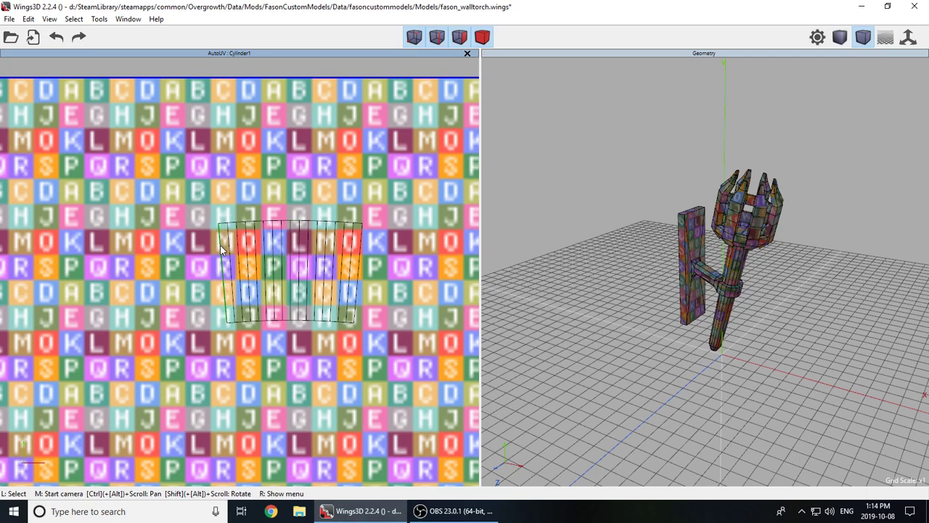
pyautogui.click(222, 225)
pyautogui.click(232, 224)
pyautogui.click(241, 223)
pyautogui.click(267, 222)
pyautogui.click(266, 224)
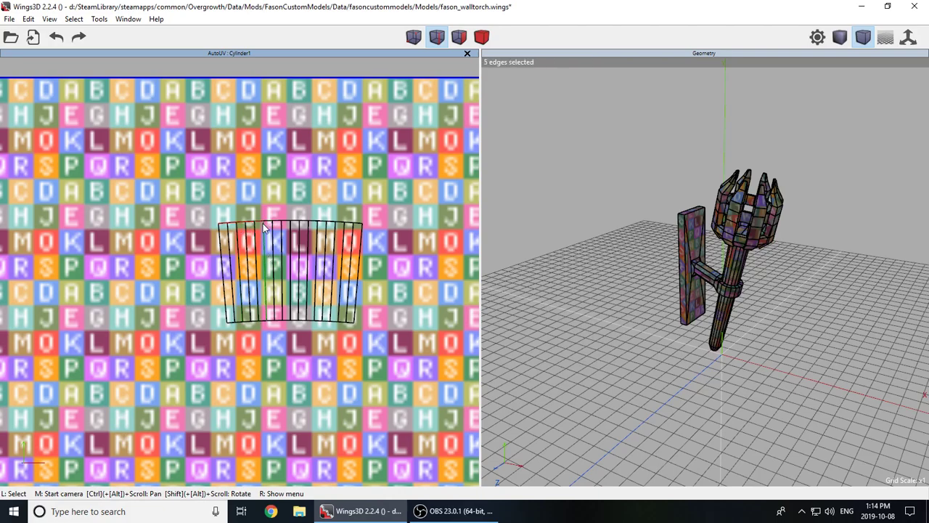
pyautogui.press('g')
pyautogui.scroll(-3, 363, 333)
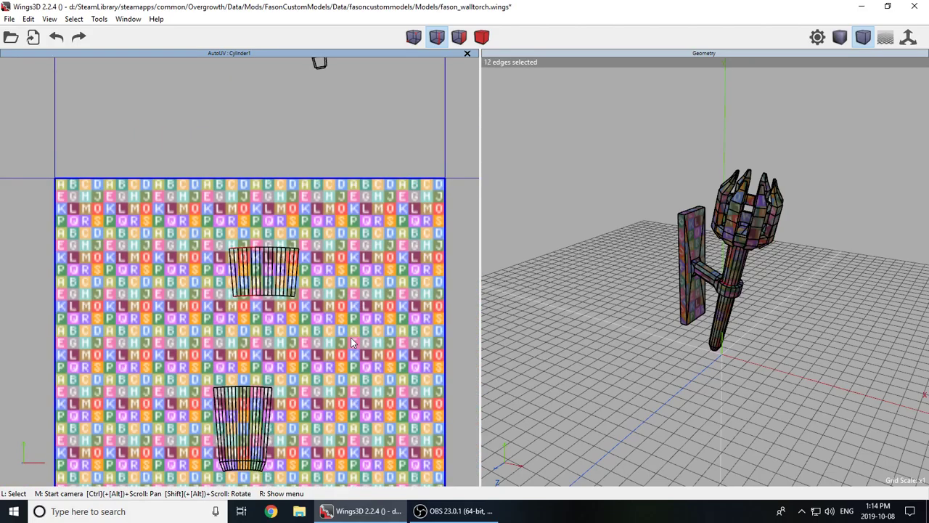
# - Add the remaining border edges until the entire upper and lower borders of the upper handle chart are selected
pyautogui.scroll(3, 241, 278)
pyautogui.scroll(2, 241, 278)
pyautogui.click(232, 198)
pyautogui.click(246, 198)
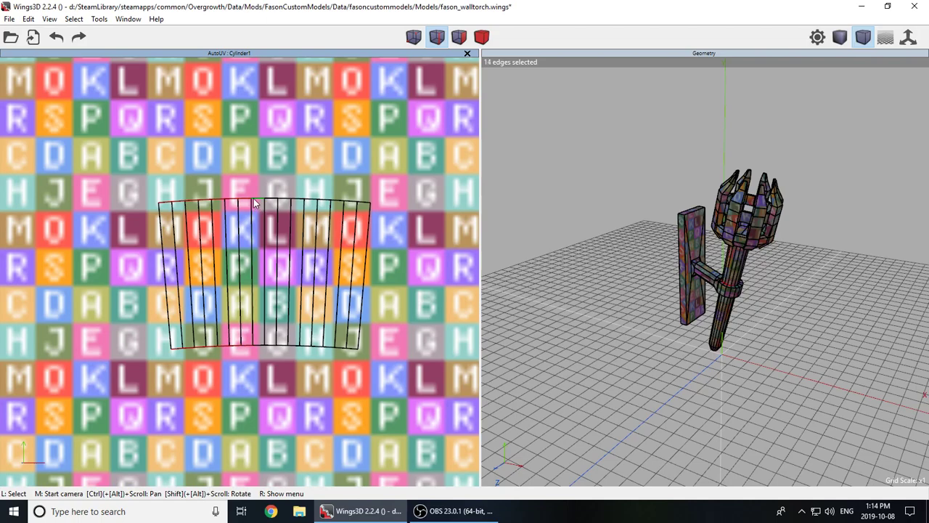
pyautogui.click(312, 203)
pyautogui.click(327, 206)
pyautogui.click(336, 205)
pyautogui.click(350, 207)
pyautogui.press('l')
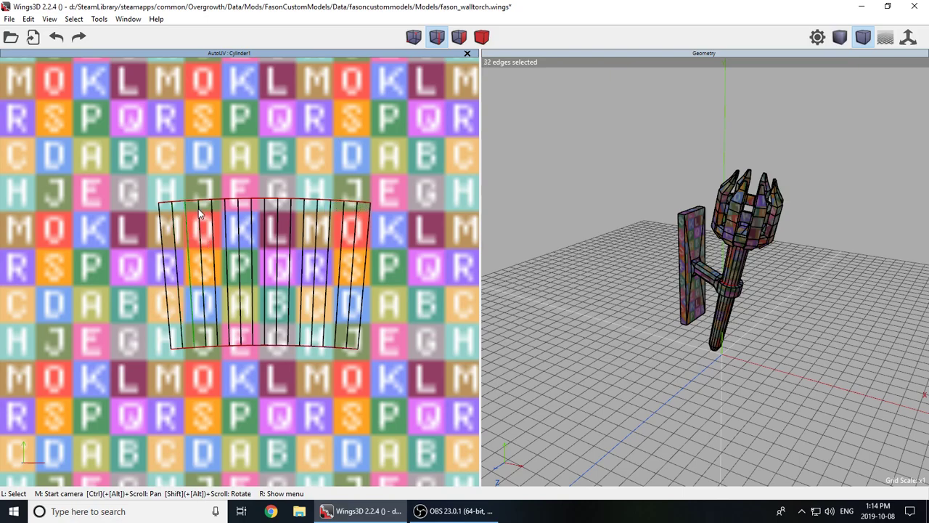
# - Try rotating the upper handle chart's selected border edges freely, and undo the rotation
pyautogui.scroll(-6, 327, 341)
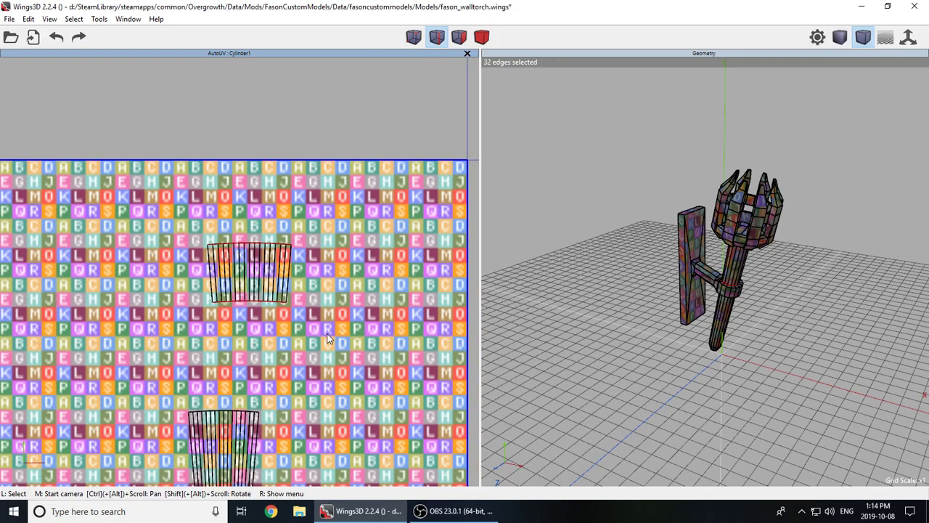
pyautogui.scroll(-2, 131, 378)
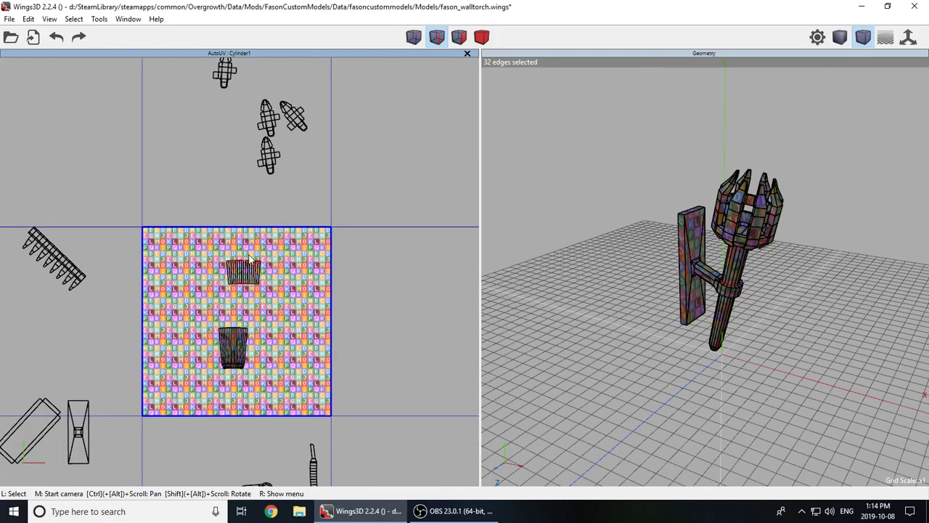
pyautogui.scroll(8, 245, 274)
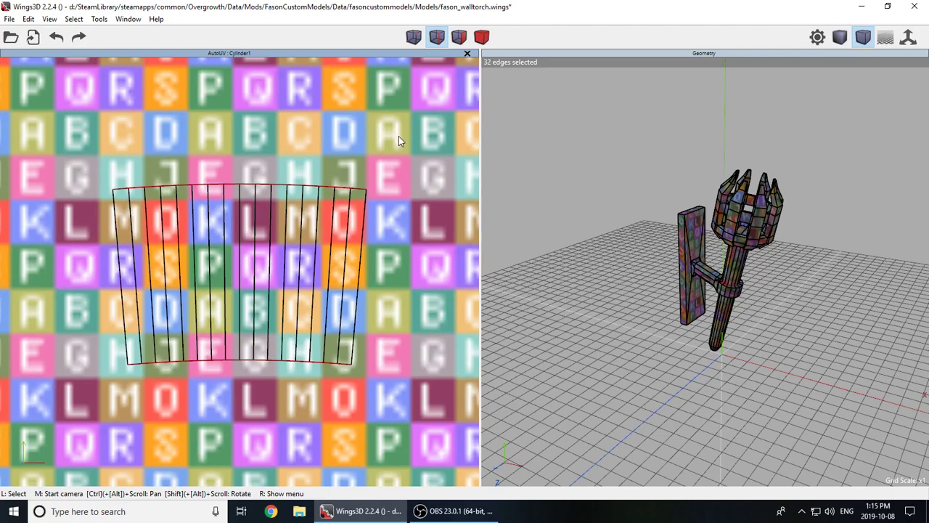
pyautogui.scroll(-2, 312, 171)
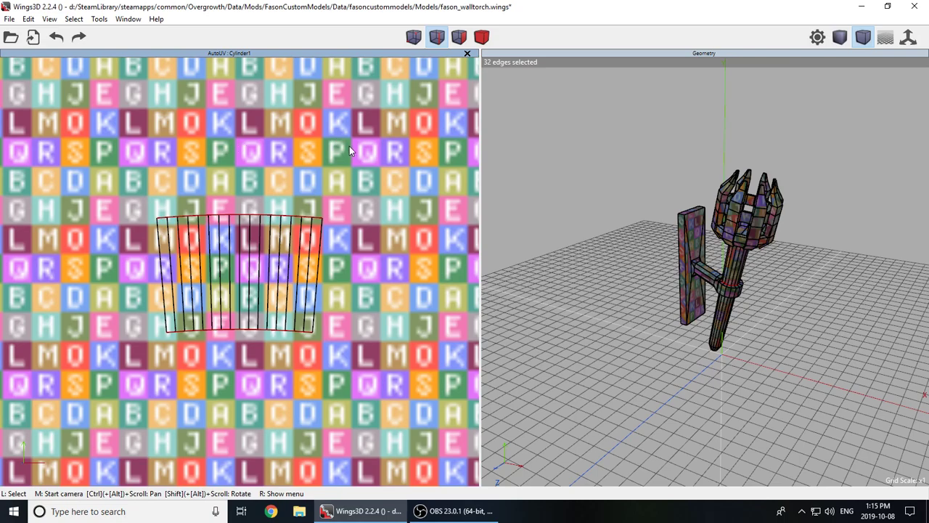
pyautogui.scroll(-1, 349, 152)
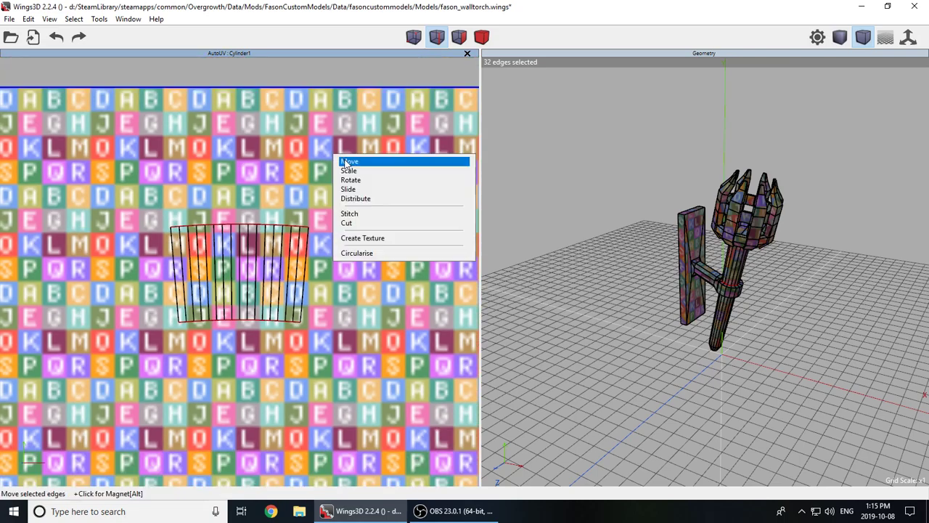
pyautogui.click(378, 181)
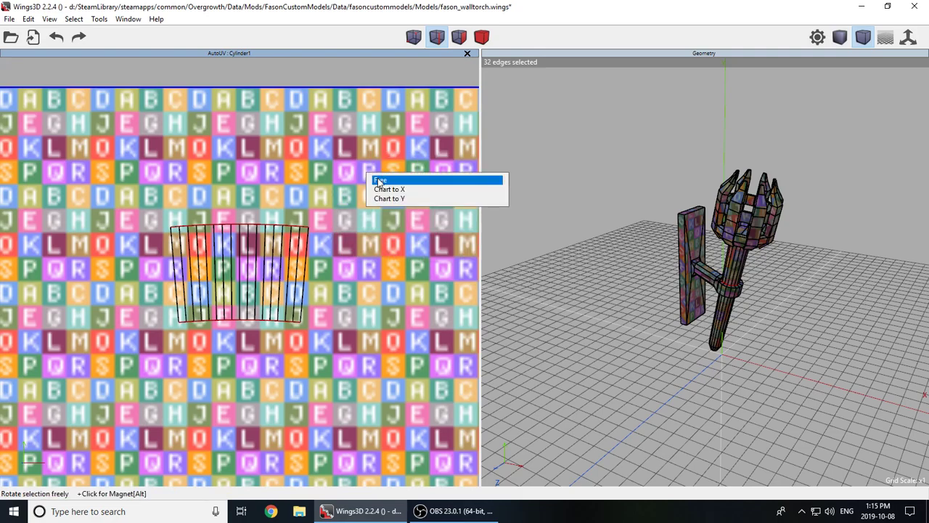
pyautogui.click(378, 181)
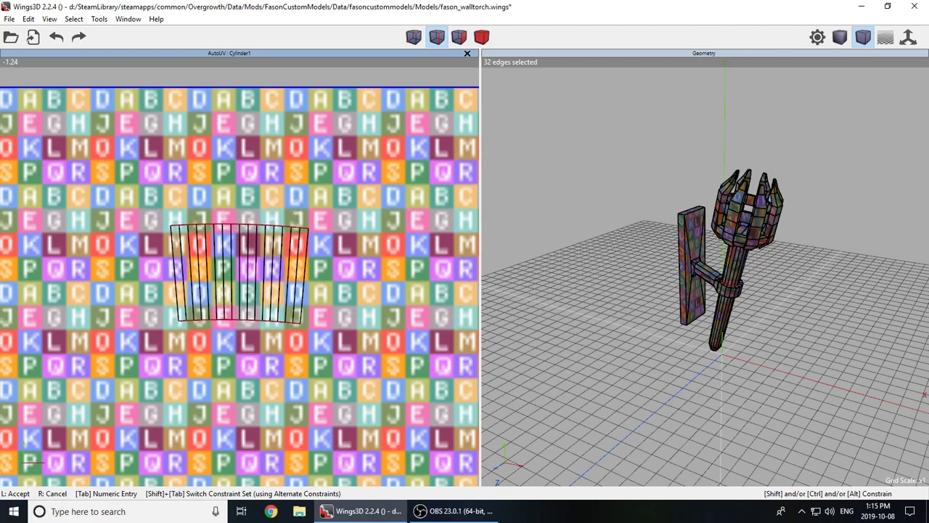
pyautogui.click(292, 162)
pyautogui.click(52, 42)
# - Scale the upper handle chart's selected border edges vertically with a value of 0% to flatten both borders
pyautogui.rightClick(313, 172)
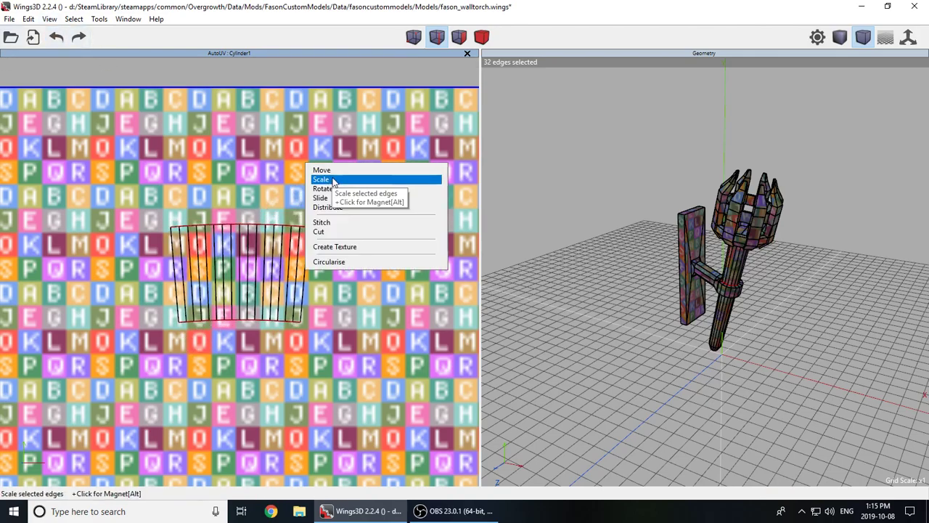
pyautogui.click(332, 179)
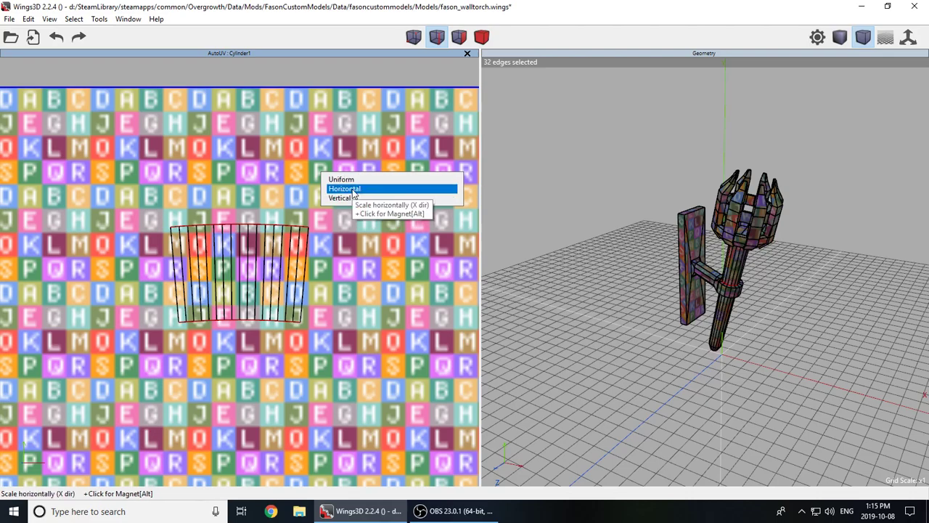
pyautogui.click(346, 199)
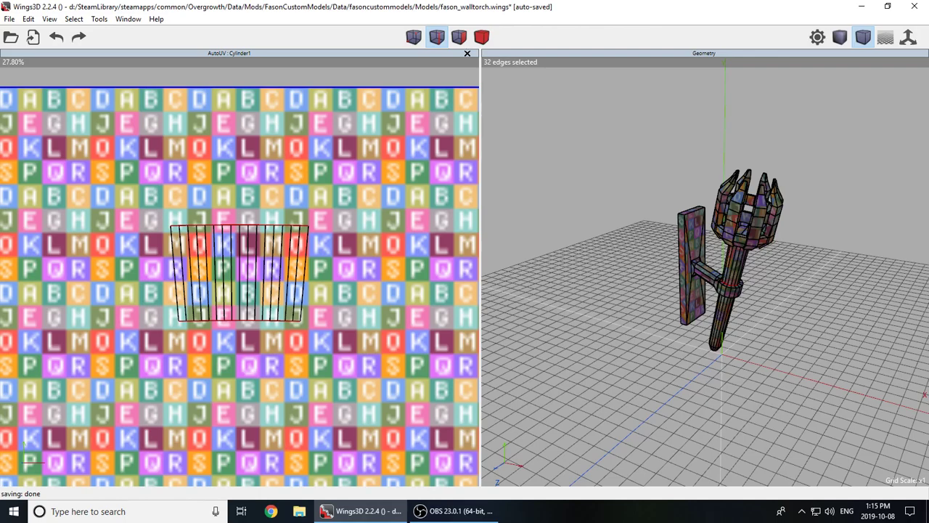
pyautogui.press('Tab')
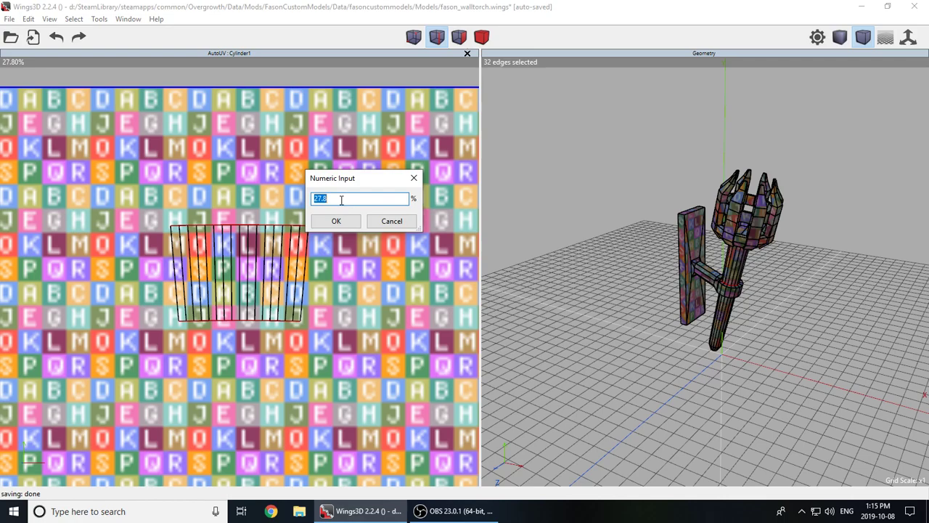
pyautogui.write('0')
pyautogui.click(341, 220)
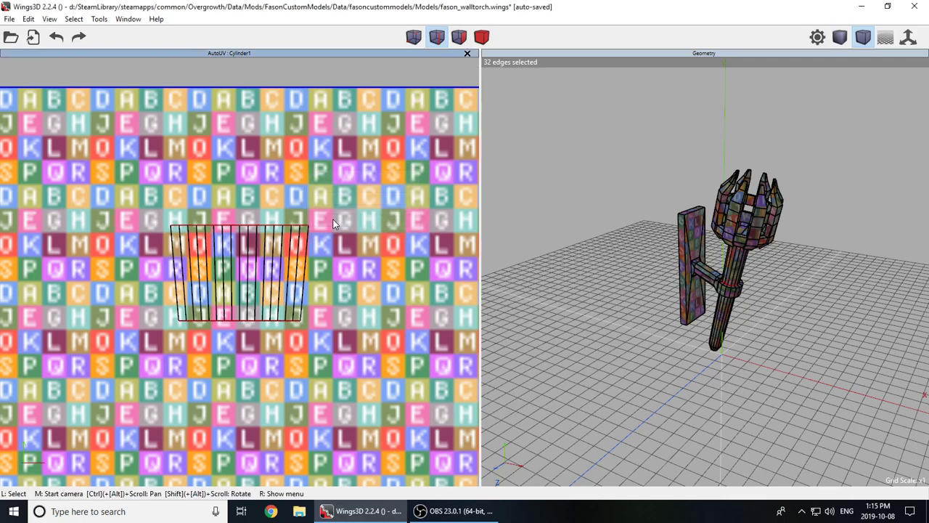
# - Select the upper handle chart's lengthwise edges and scale them horizontally to 0% to make them straight and parallel
pyautogui.click(173, 258)
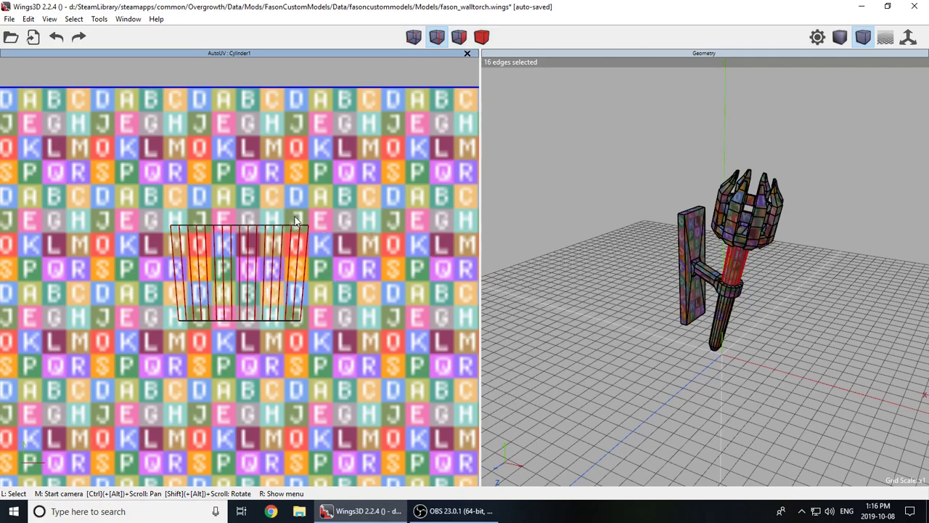
pyautogui.rightClick(327, 227)
pyautogui.click(333, 236)
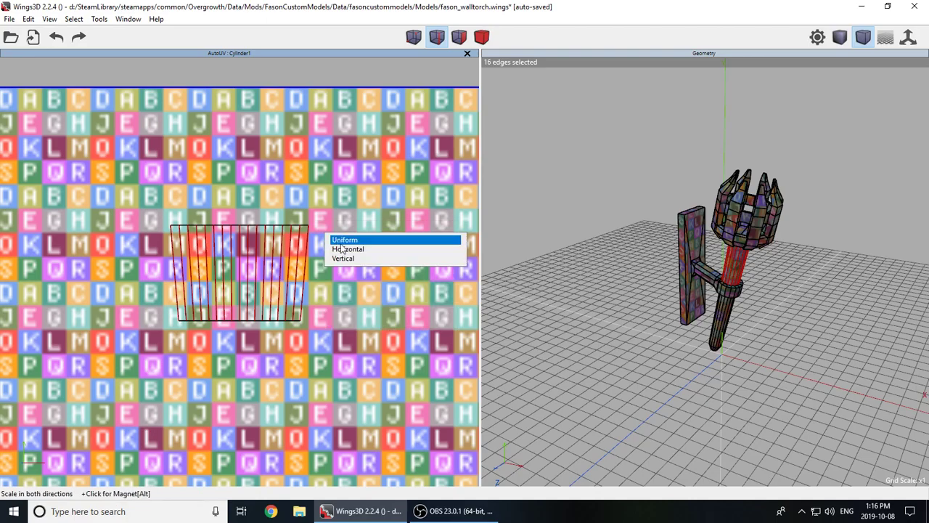
pyautogui.click(346, 249)
pyautogui.press('Tab')
pyautogui.write('80')
pyautogui.click(324, 272)
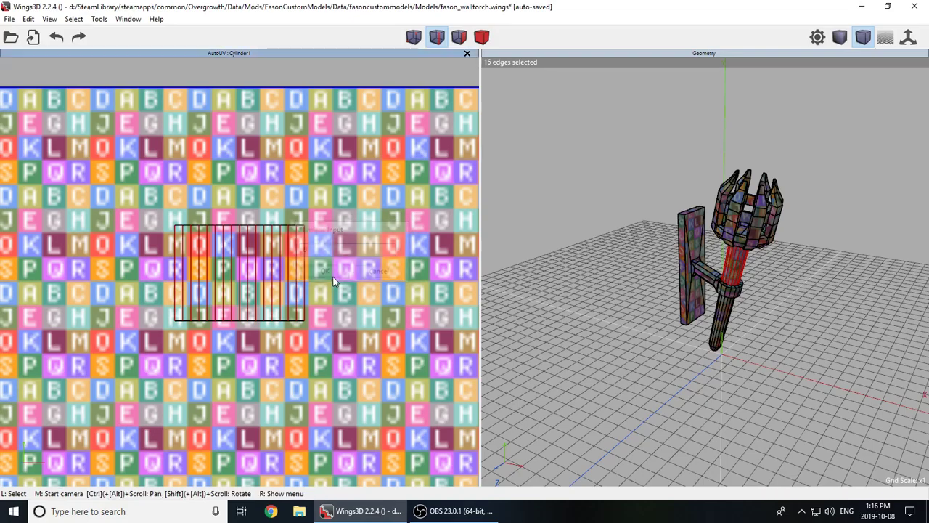
# - Select every edge along the lower handle chart's upper border and extend the selection to the matching edges in its two lower rows
pyautogui.scroll(-7, 270, 278)
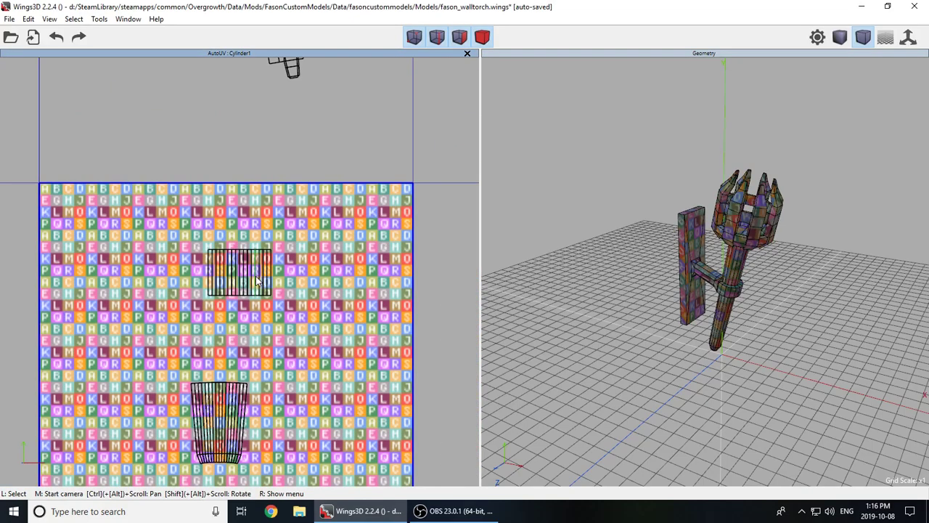
pyautogui.scroll(4, 206, 416)
pyautogui.scroll(2, 242, 277)
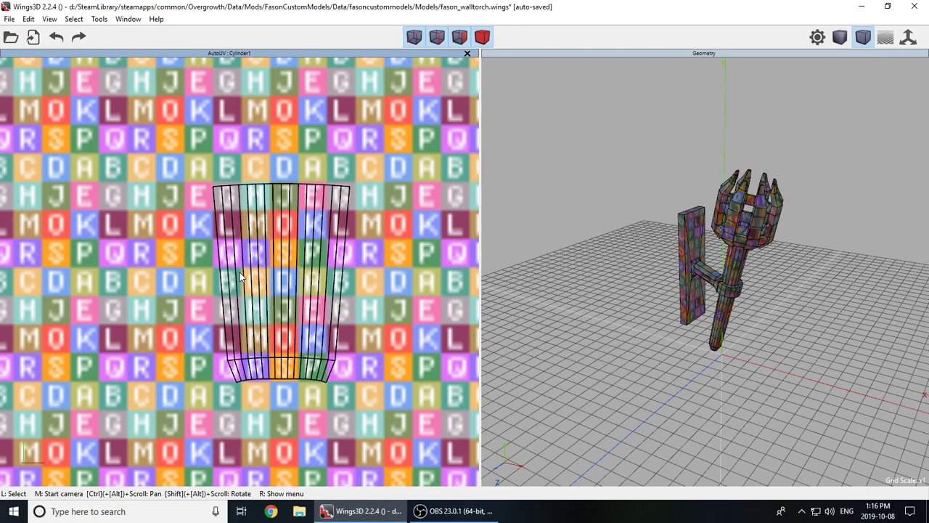
pyautogui.click(218, 186)
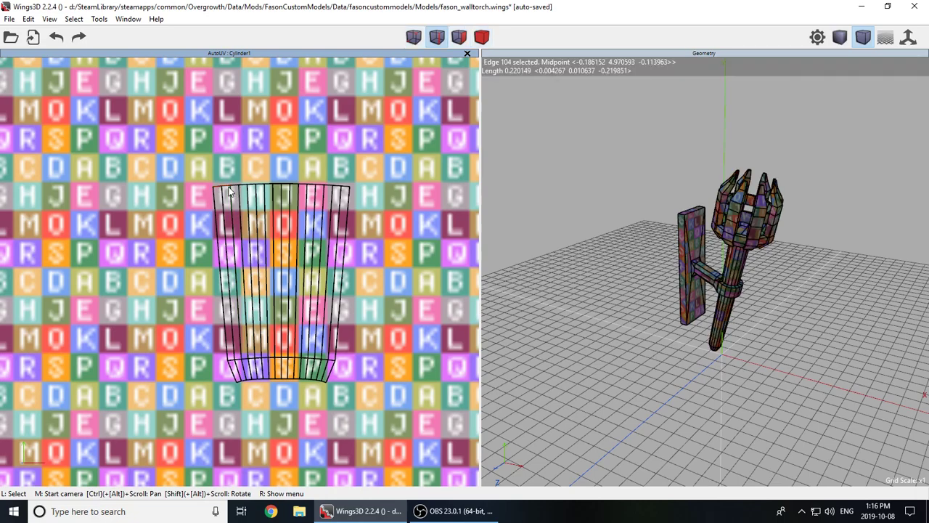
pyautogui.click(228, 186)
pyautogui.click(237, 186)
pyautogui.click(246, 186)
pyautogui.click(255, 186)
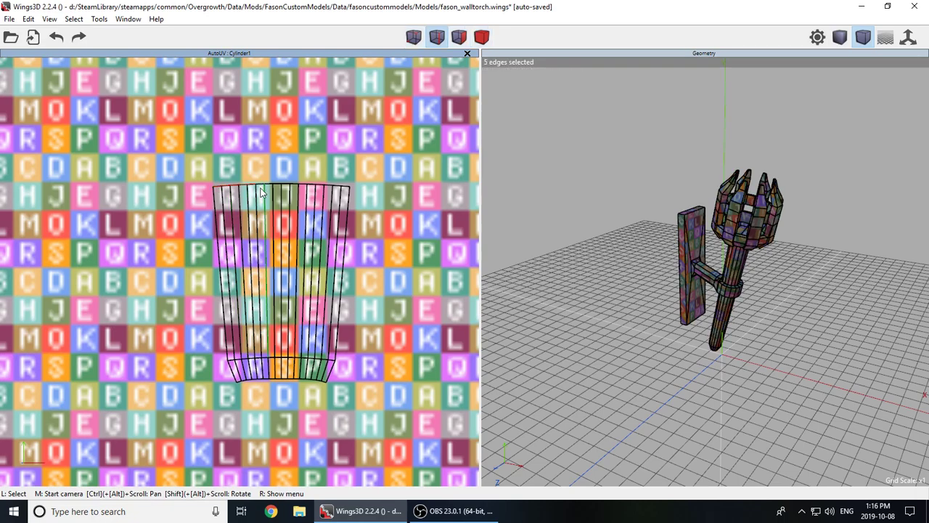
pyautogui.click(282, 187)
pyautogui.click(291, 186)
pyautogui.click(301, 187)
pyautogui.click(309, 187)
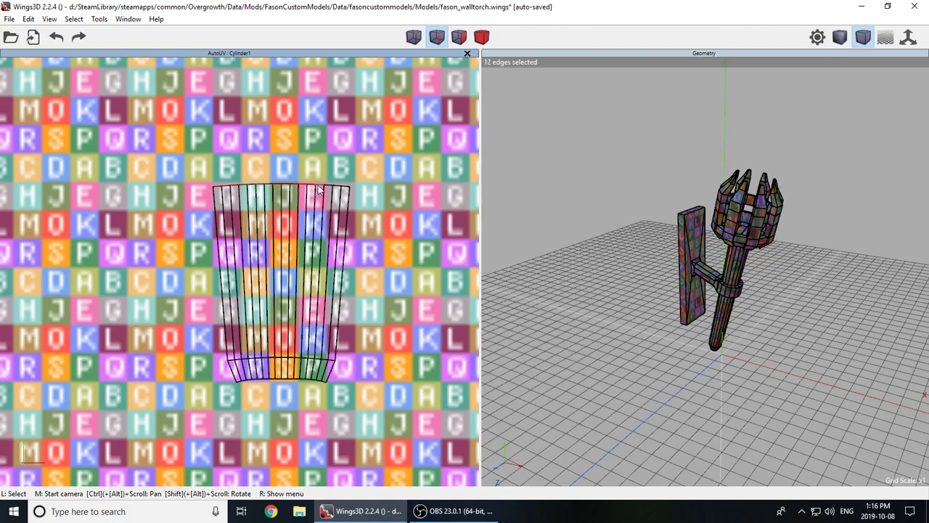
pyautogui.click(327, 187)
pyautogui.click(337, 187)
pyautogui.click(346, 189)
pyautogui.press('g')
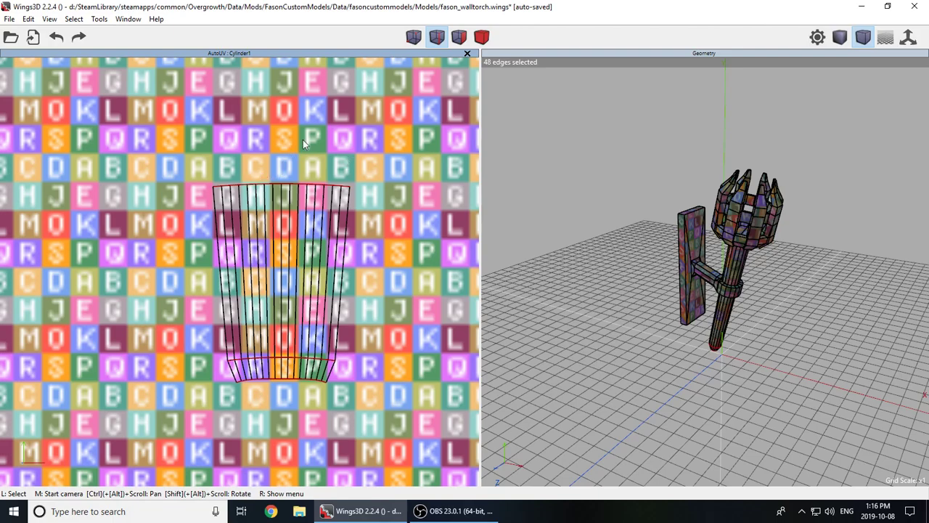
# - Scale the lower handle chart's selected edge rows vertically to 0% to flatten them
pyautogui.rightClick(293, 115)
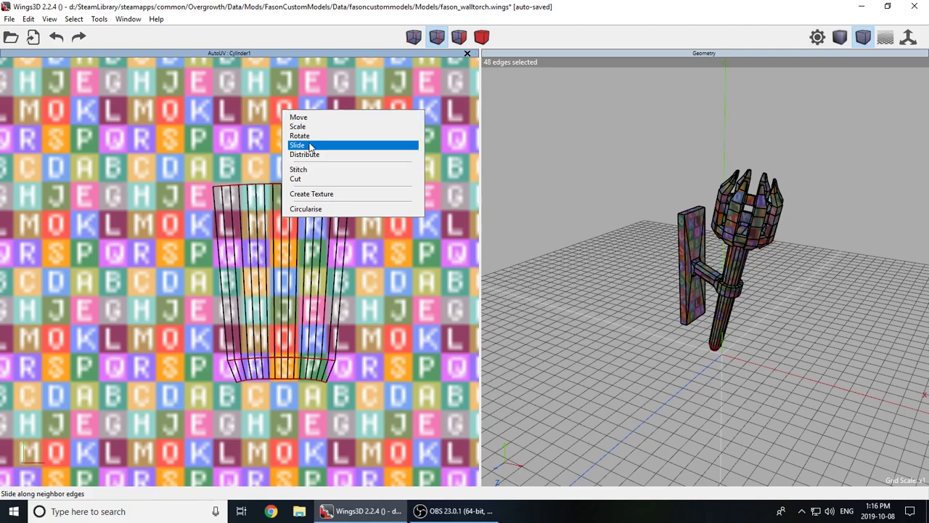
pyautogui.click(299, 126)
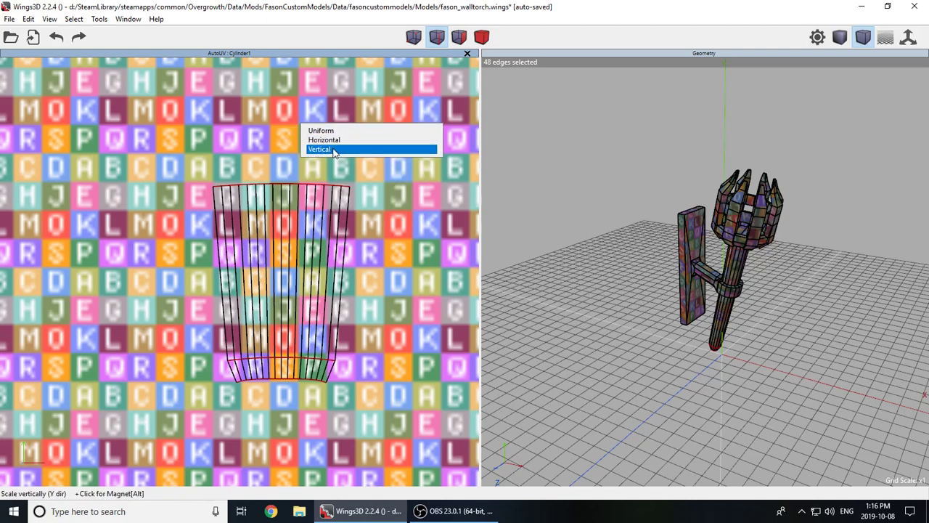
pyautogui.click(332, 149)
pyautogui.press('Tab')
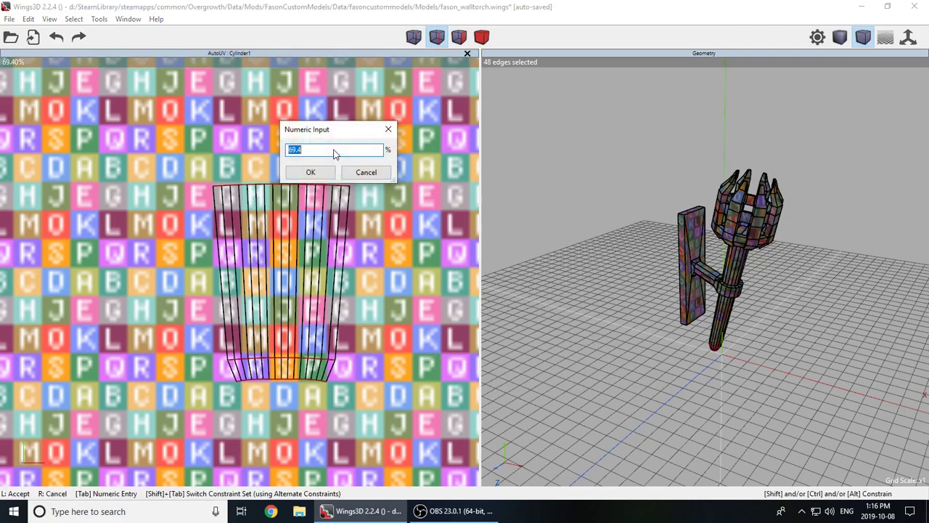
pyautogui.write('0')
pyautogui.click(314, 173)
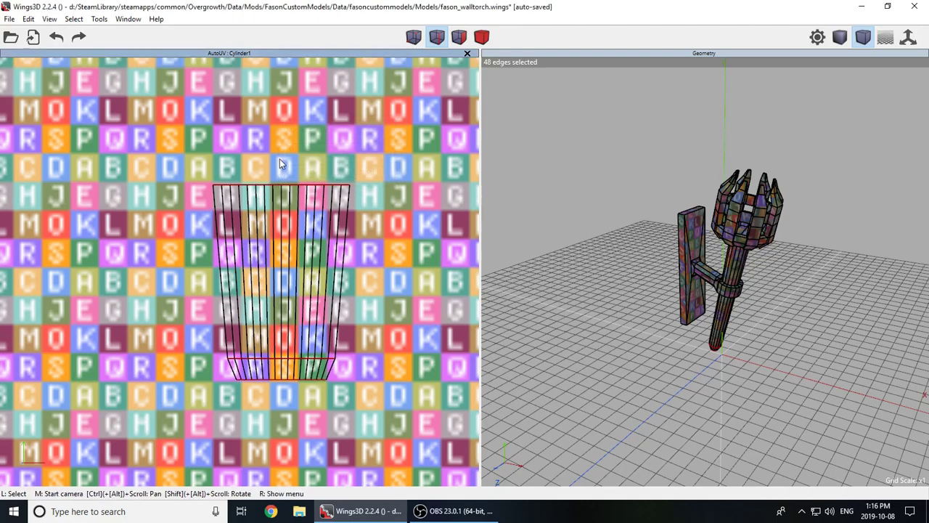
# - Select the lengthwise edges in both sections of the lower handle chart and scale them horizontally to 0% to straighten the sides
pyautogui.click(282, 167)
pyautogui.click(217, 239)
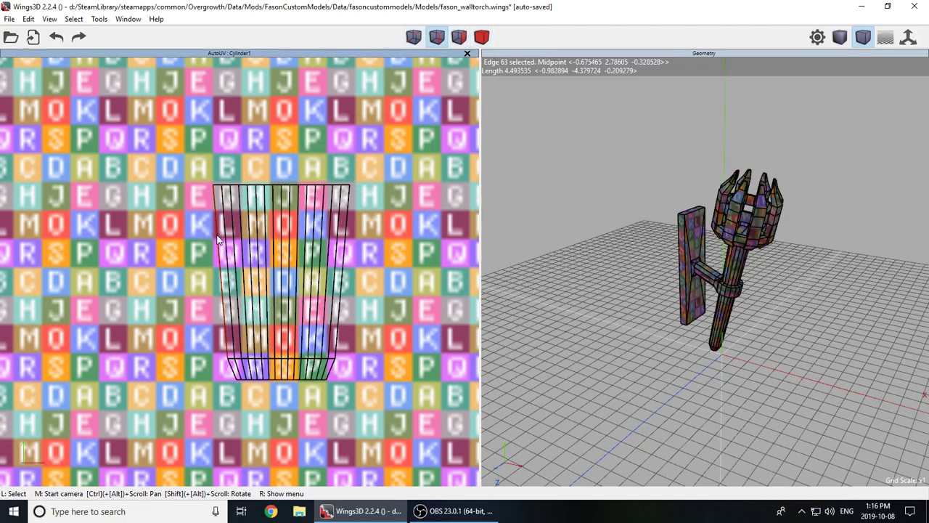
pyautogui.press('g')
pyautogui.click(231, 368)
pyautogui.press('g')
pyautogui.rightClick(421, 187)
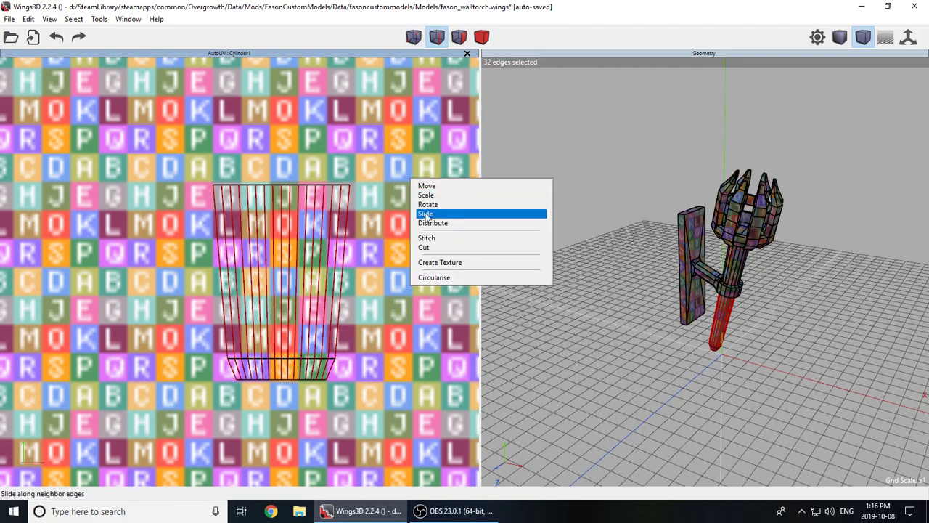
pyautogui.click(427, 193)
pyautogui.click(426, 195)
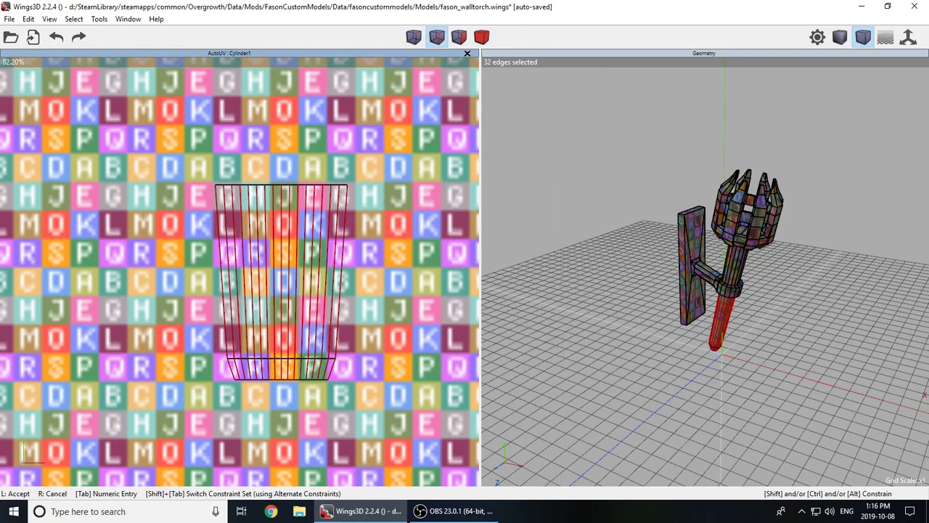
pyautogui.press('Tab')
pyautogui.write('0')
pyautogui.click(426, 229)
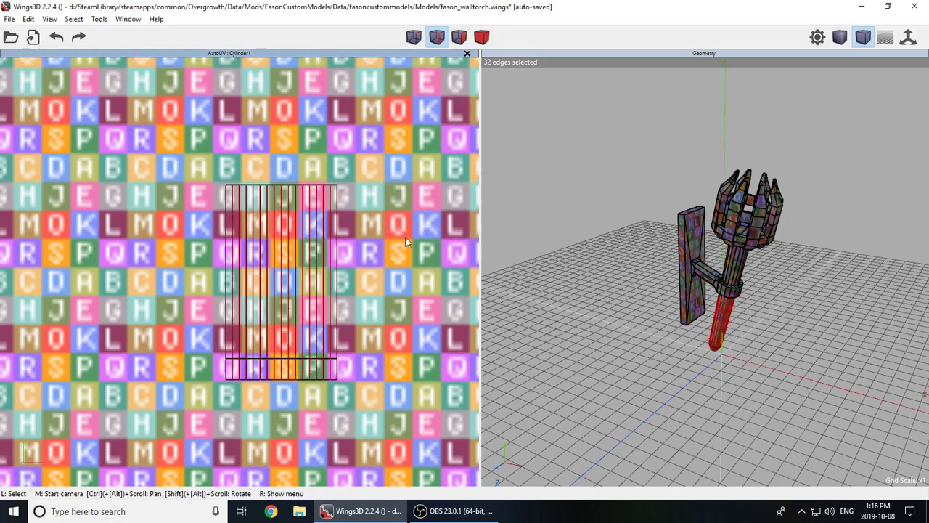
# - Select both straightened handle charts and move them out of the texture area, just below the round charts
pyautogui.scroll(-5, 333, 284)
pyautogui.scroll(-3, 283, 167)
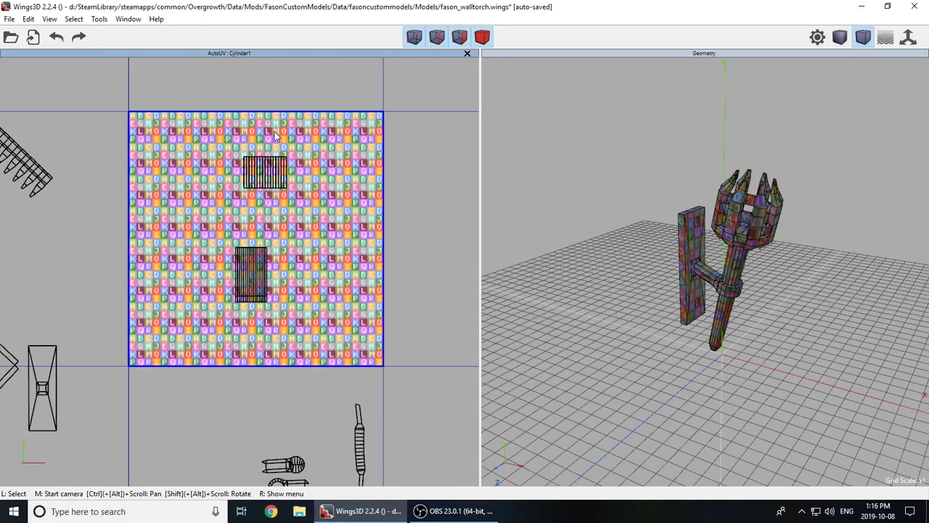
pyautogui.click(285, 169)
pyautogui.click(249, 283)
pyautogui.rightClick(302, 238)
pyautogui.click(314, 238)
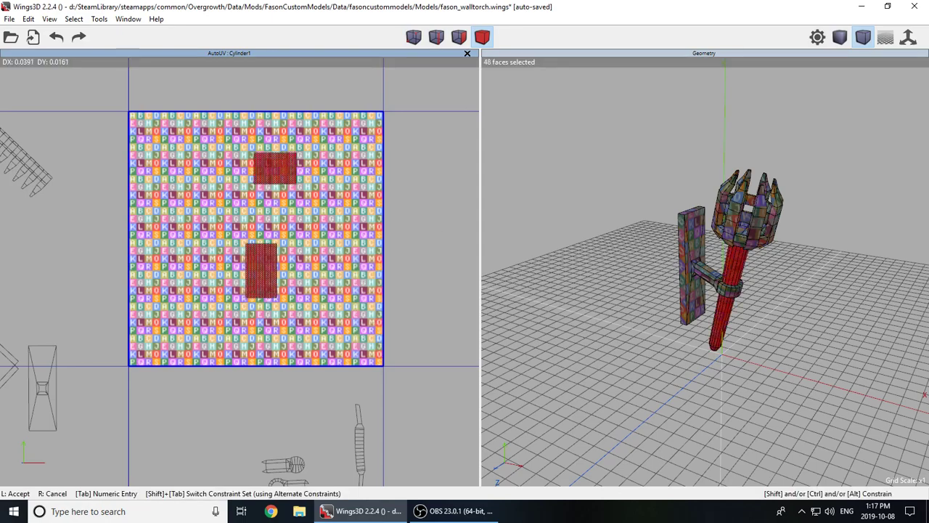
pyautogui.click(408, 142)
pyautogui.scroll(-4, 408, 143)
pyautogui.scroll(-1, 409, 142)
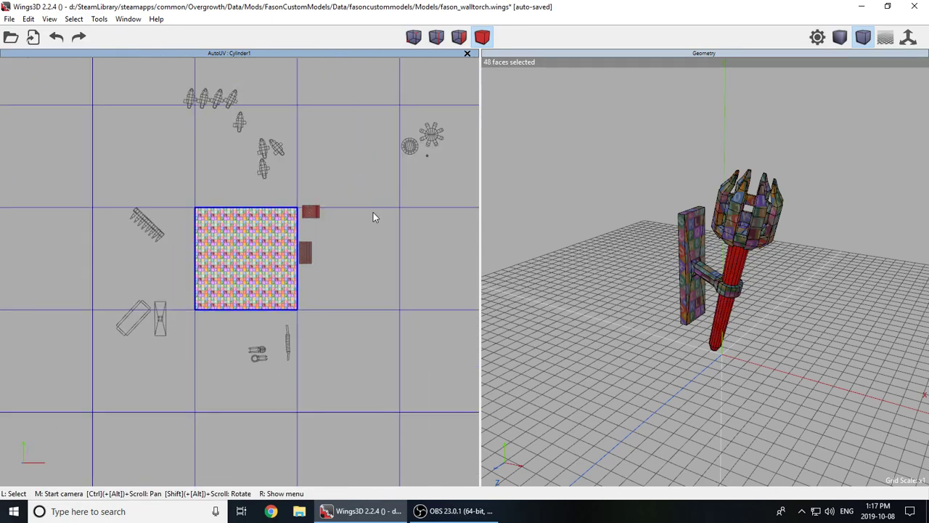
pyautogui.rightClick(344, 197)
pyautogui.click(349, 200)
pyautogui.click(348, 200)
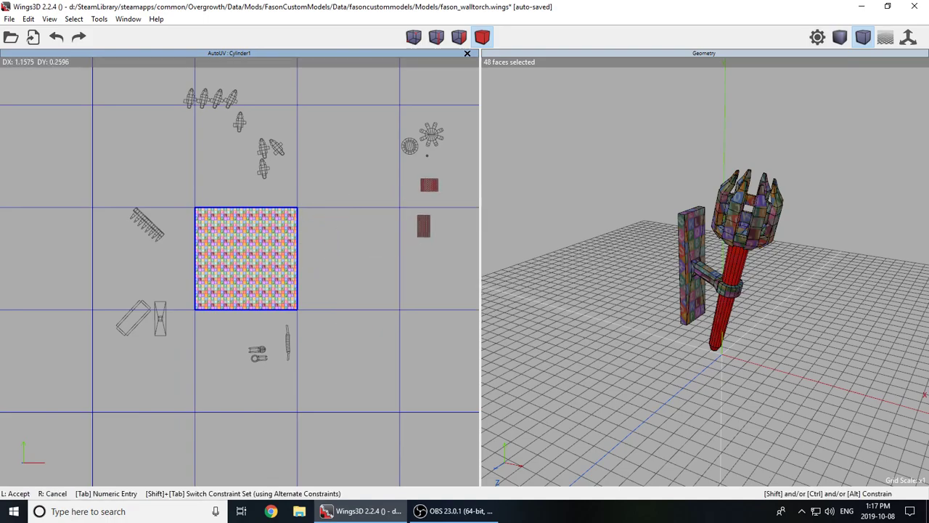
pyautogui.click(327, 211)
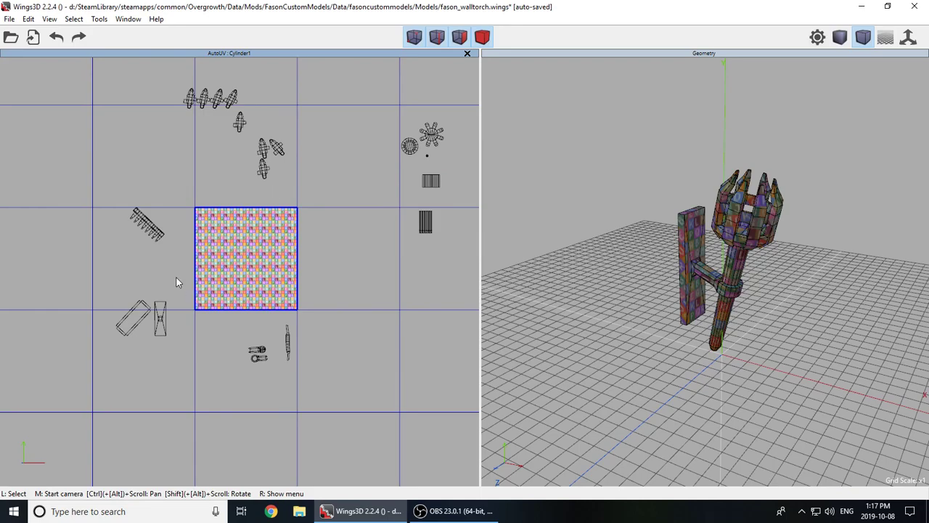
# - Move the slanted chart with eight spikes into the texture area, and deselect it
pyautogui.scroll(6, 239, 271)
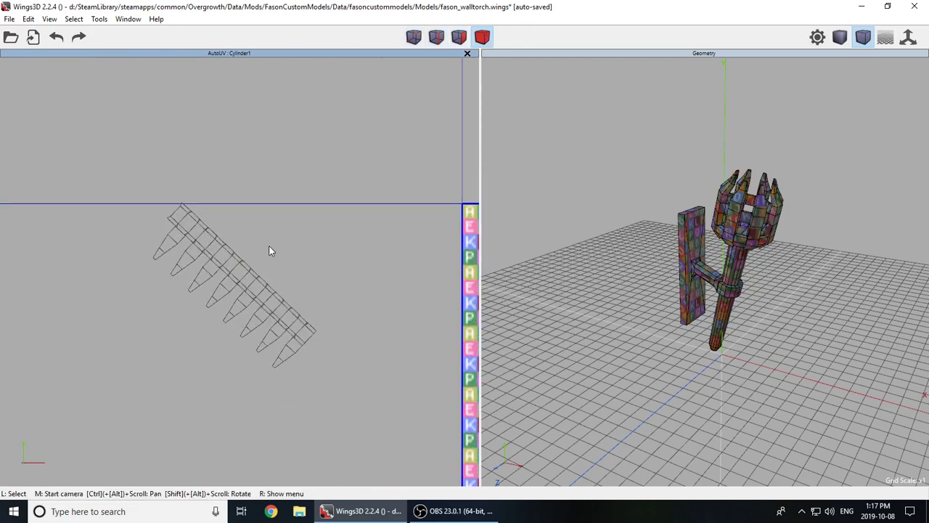
pyautogui.click(226, 274)
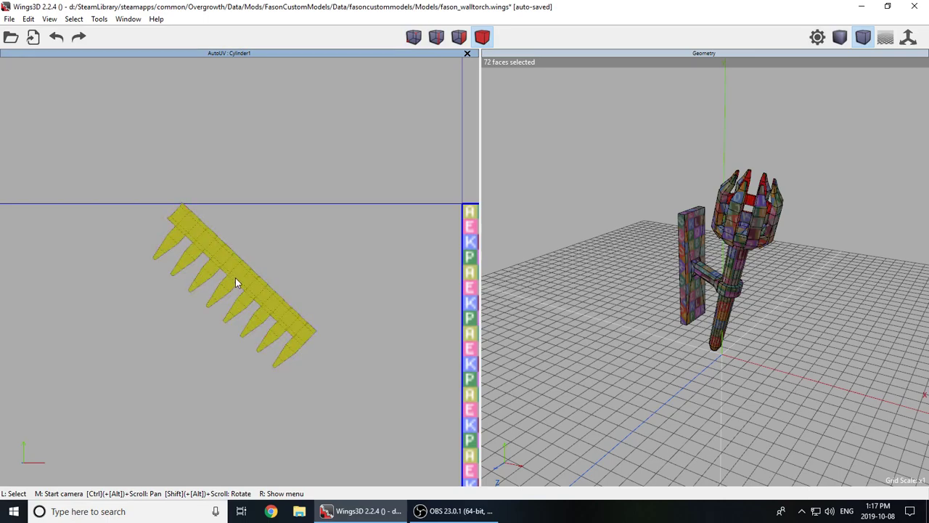
pyautogui.scroll(-3, 236, 278)
pyautogui.rightClick(309, 258)
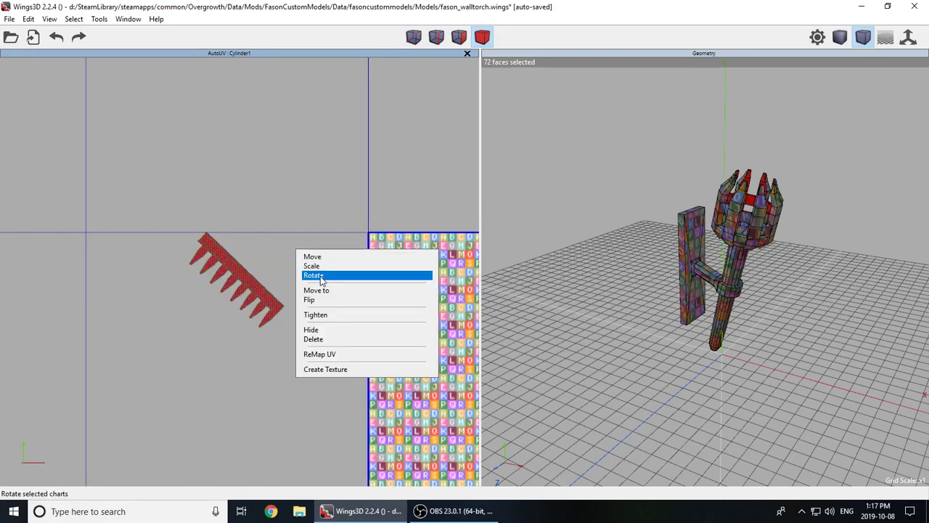
pyautogui.click(310, 257)
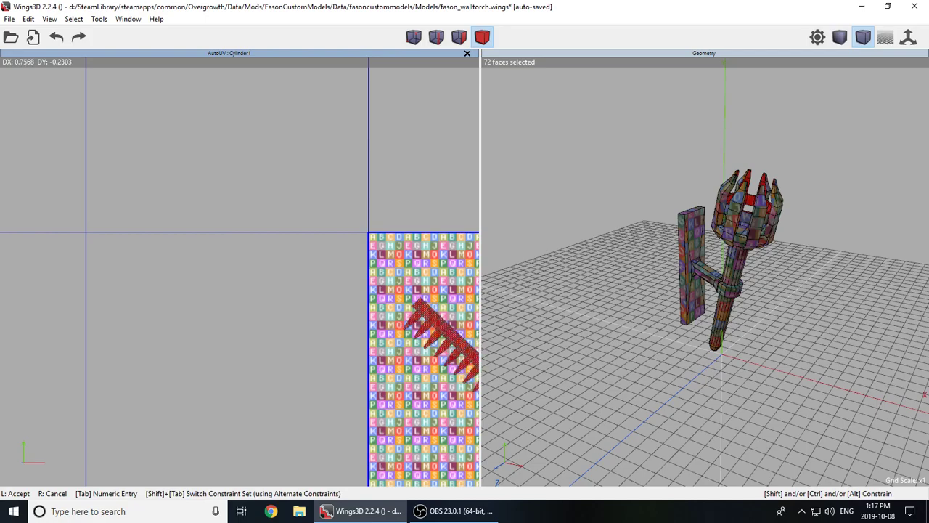
pyautogui.click(189, 259)
pyautogui.scroll(-3, 263, 304)
pyautogui.scroll(5, 237, 276)
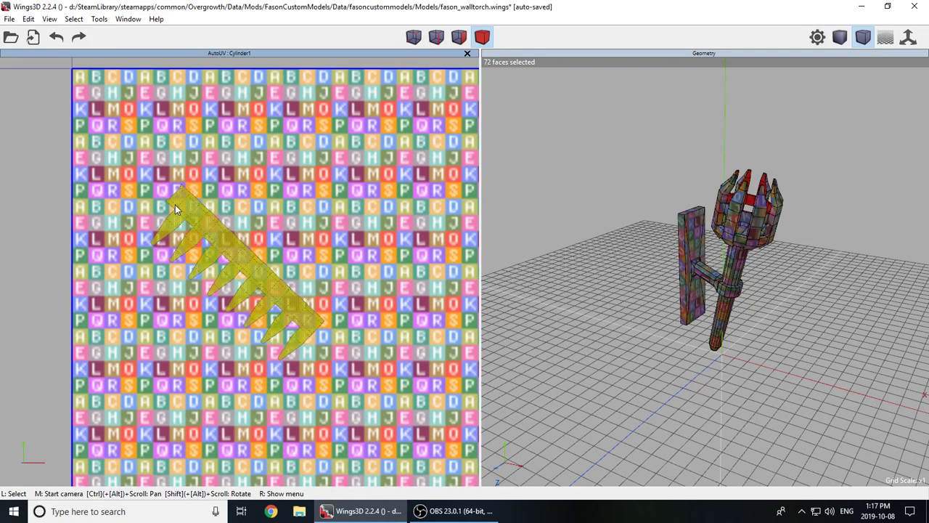
pyautogui.click(168, 231)
pyautogui.scroll(1, 168, 230)
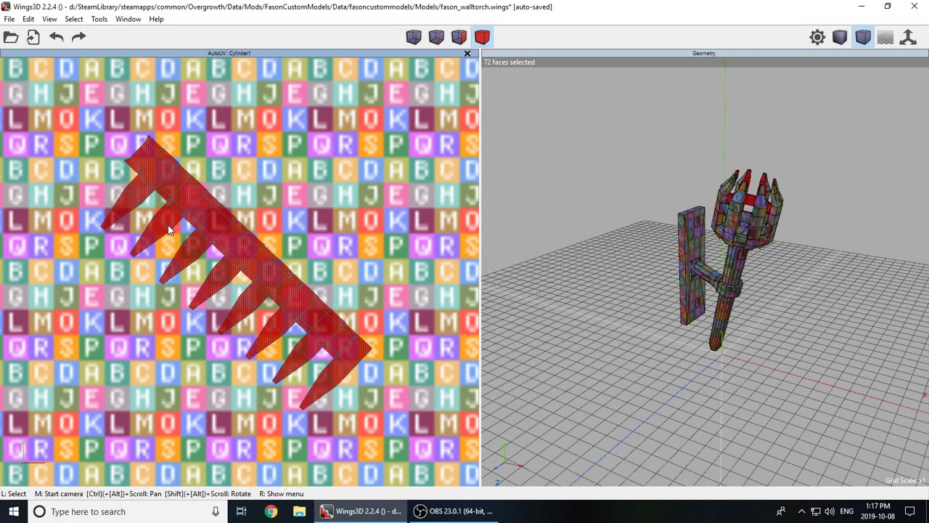
pyautogui.click(168, 231)
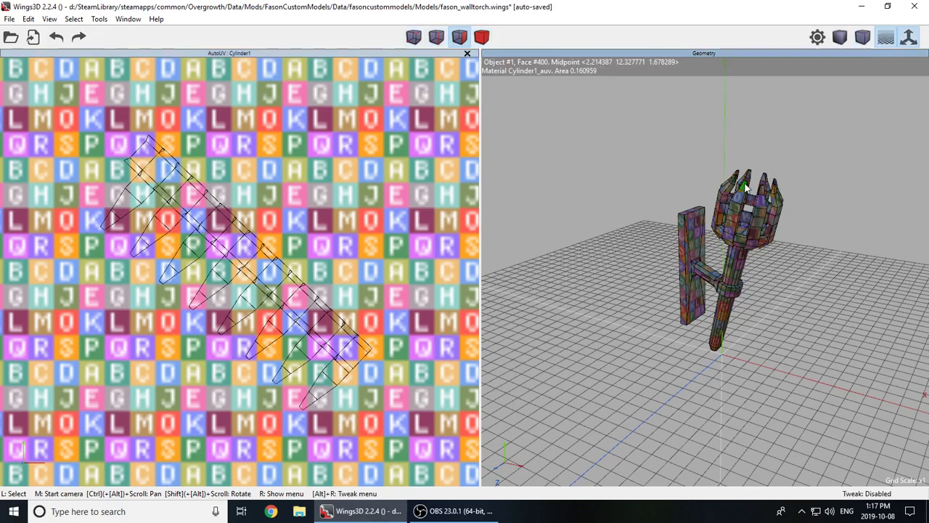
# - Examine the inner faces of the torch head's crown and spikes in the 3D model to see what the spiked chart covers
pyautogui.scroll(10, 748, 197)
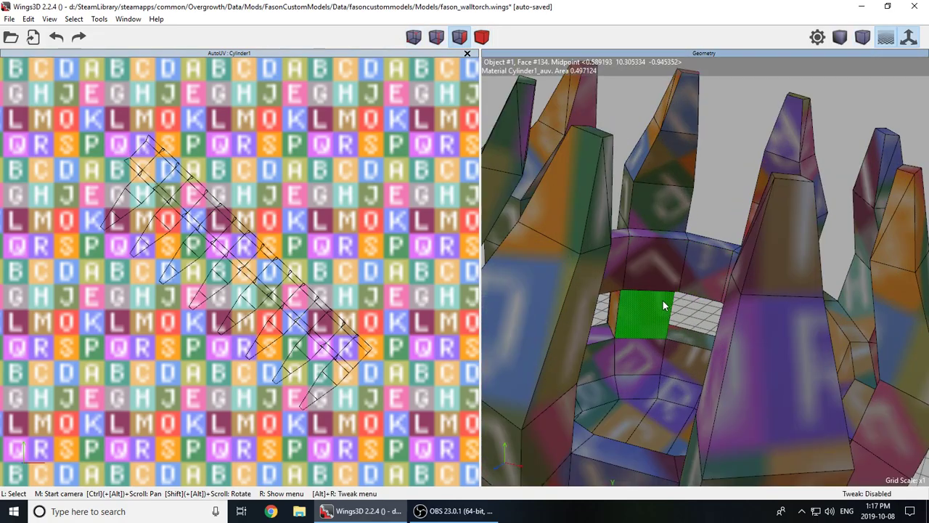
pyautogui.middleClick(683, 352)
pyautogui.scroll(-10, 682, 352)
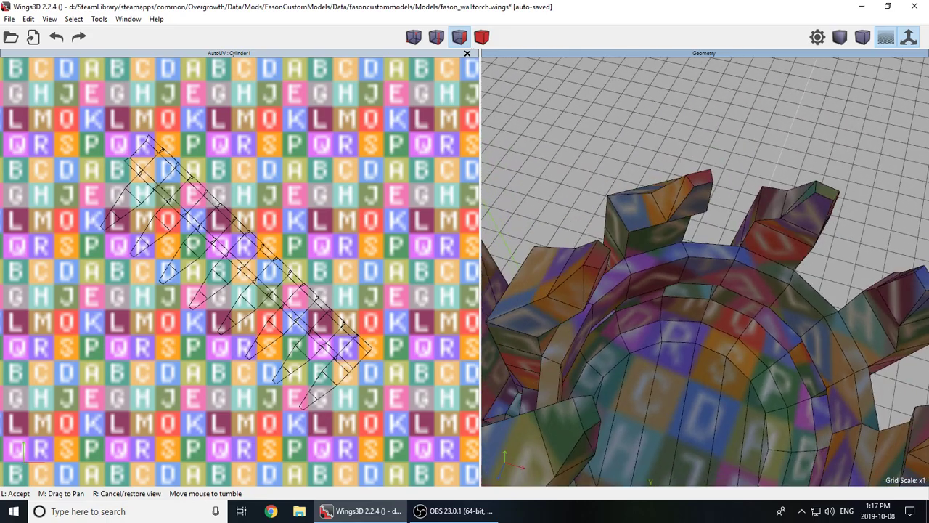
pyautogui.click(690, 341)
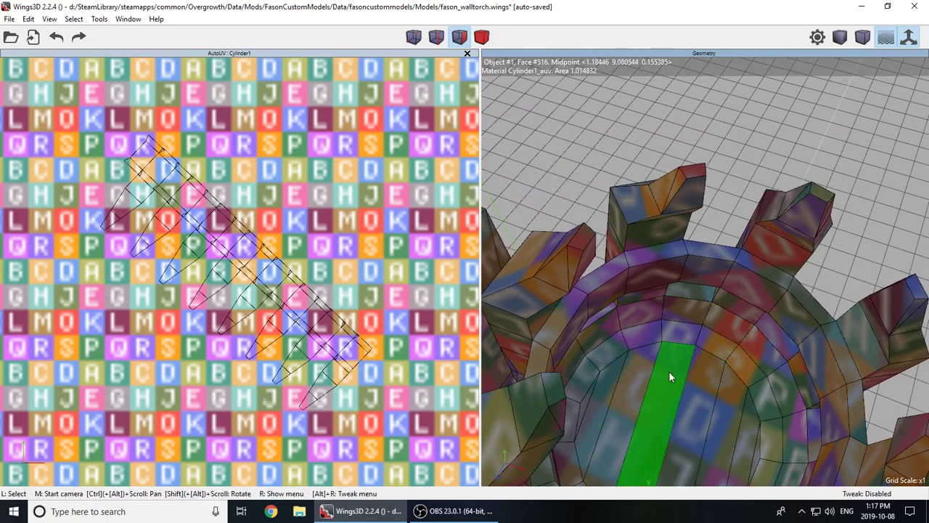
pyautogui.middleClick(680, 330)
pyautogui.click(678, 326)
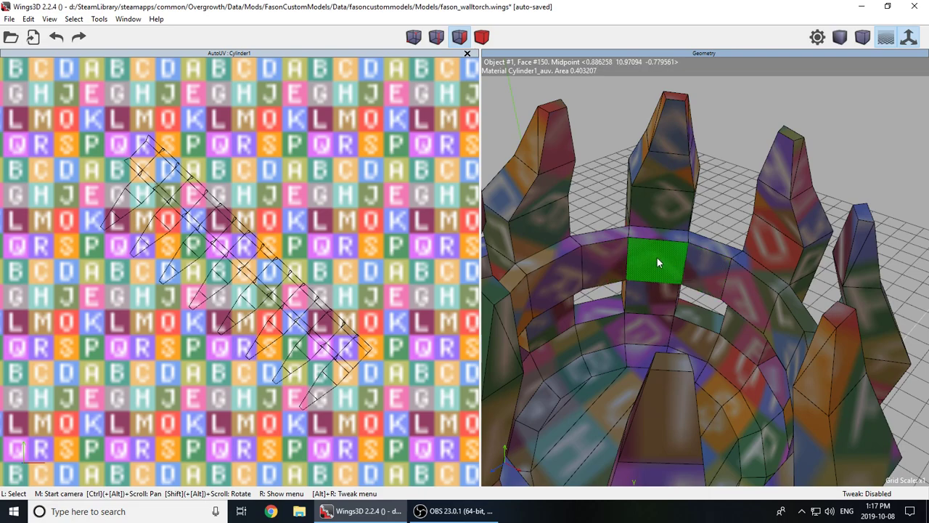
pyautogui.scroll(-5, 623, 253)
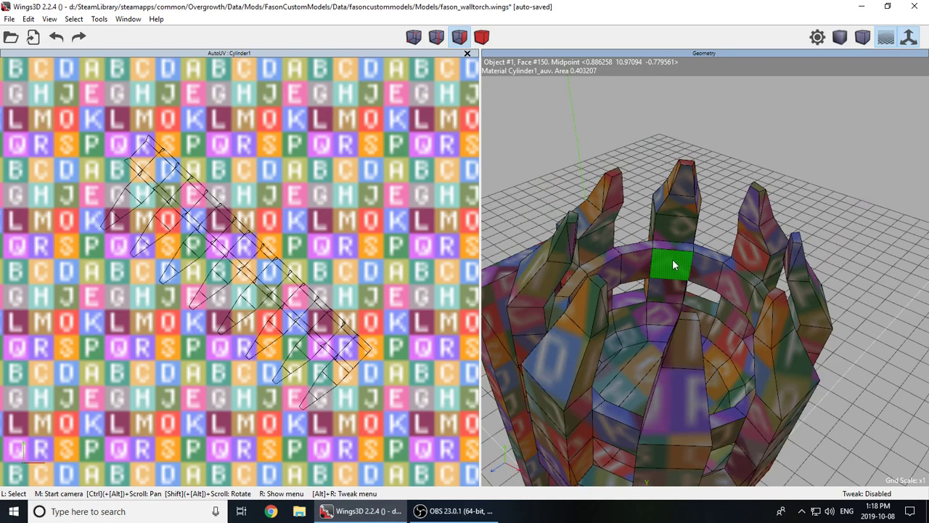
pyautogui.scroll(-3, 662, 263)
pyautogui.scroll(-3, 276, 345)
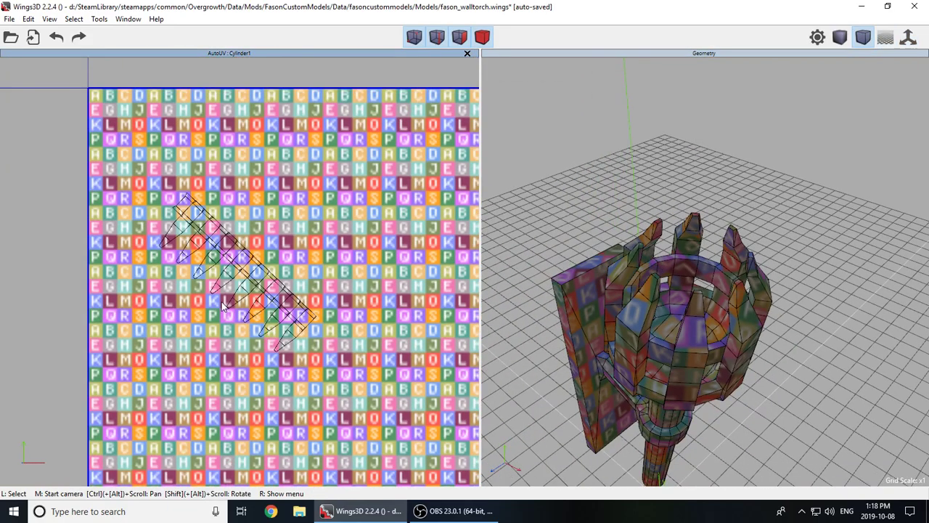
# - Select the slanted spiked crown chart inside the texture area
pyautogui.scroll(-2, 223, 304)
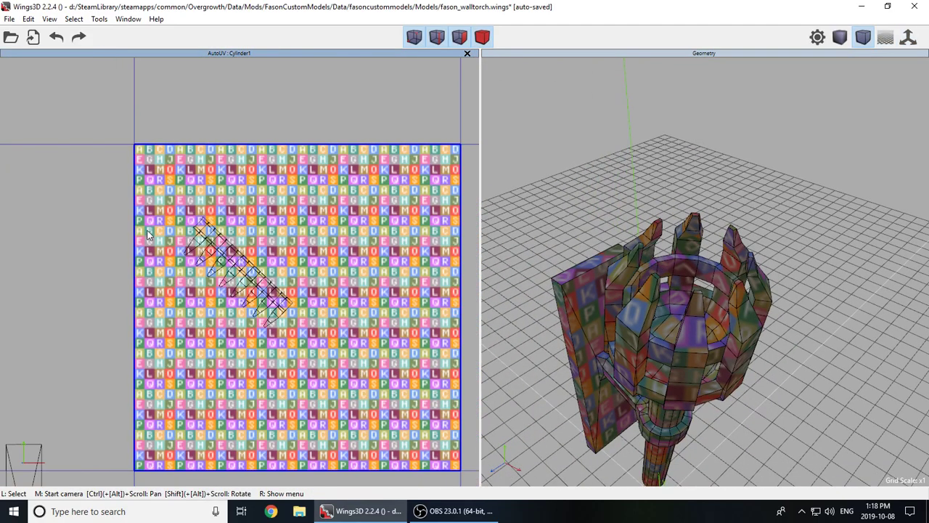
pyautogui.scroll(4, 233, 254)
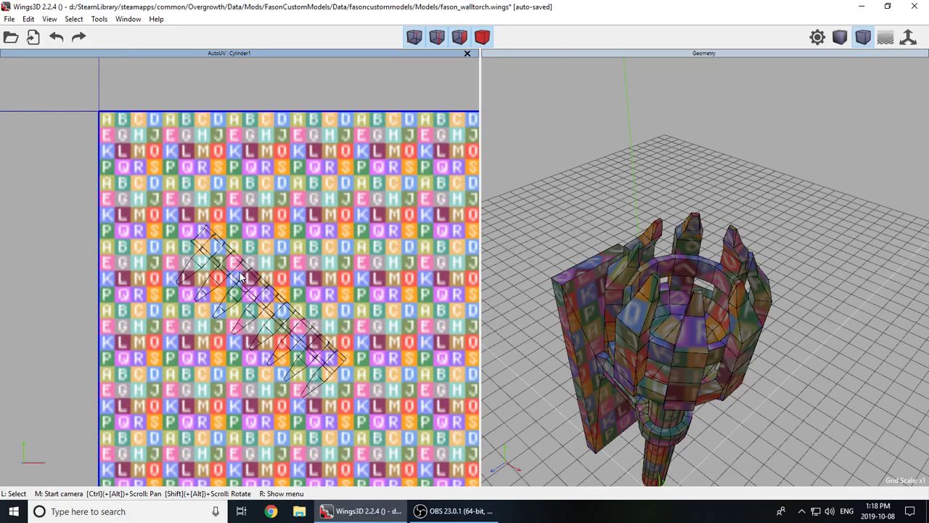
pyautogui.scroll(-1, 242, 278)
pyautogui.scroll(-1, 242, 278)
pyautogui.scroll(1, 241, 278)
pyautogui.scroll(1, 242, 278)
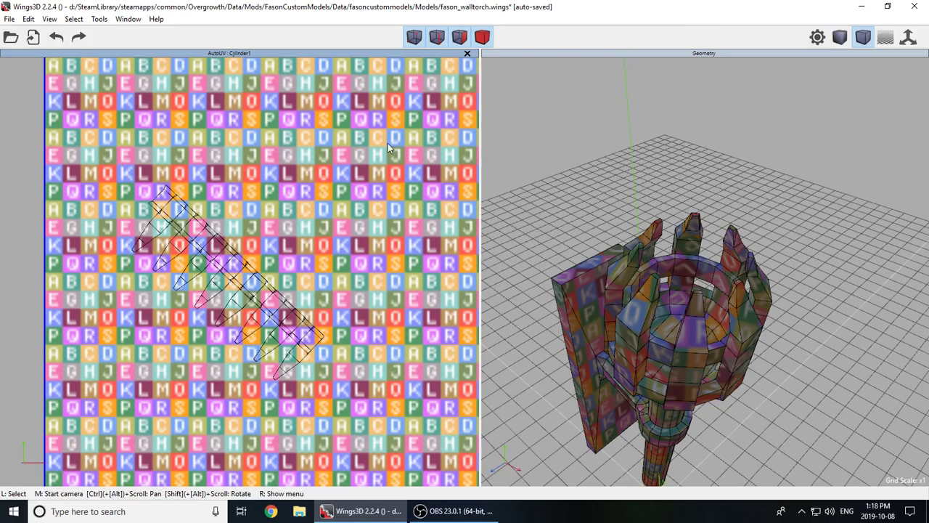
pyautogui.scroll(-2, 233, 276)
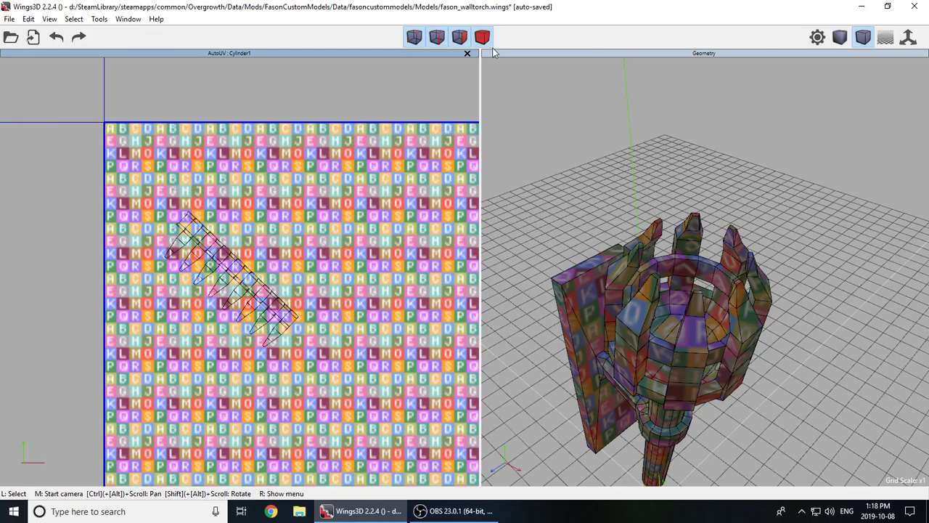
pyautogui.click(246, 253)
pyautogui.scroll(-2, 245, 253)
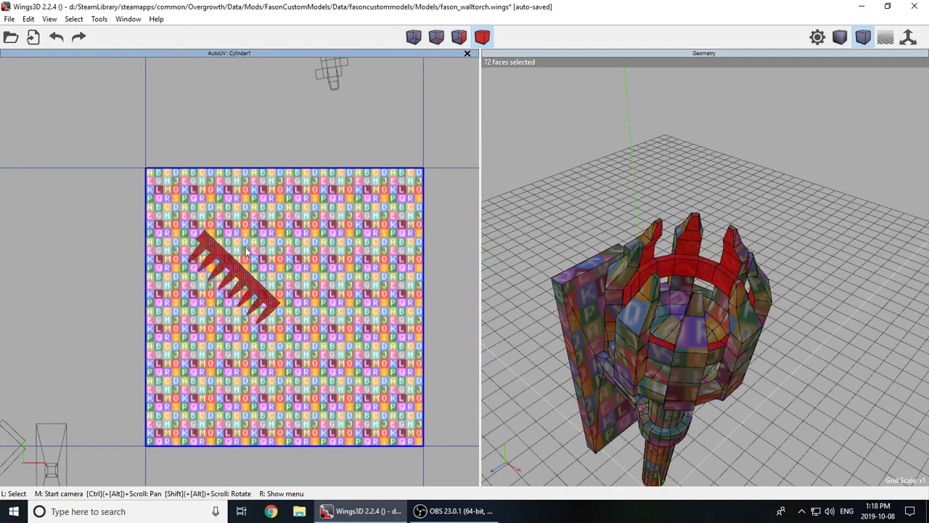
pyautogui.rightClick(260, 205)
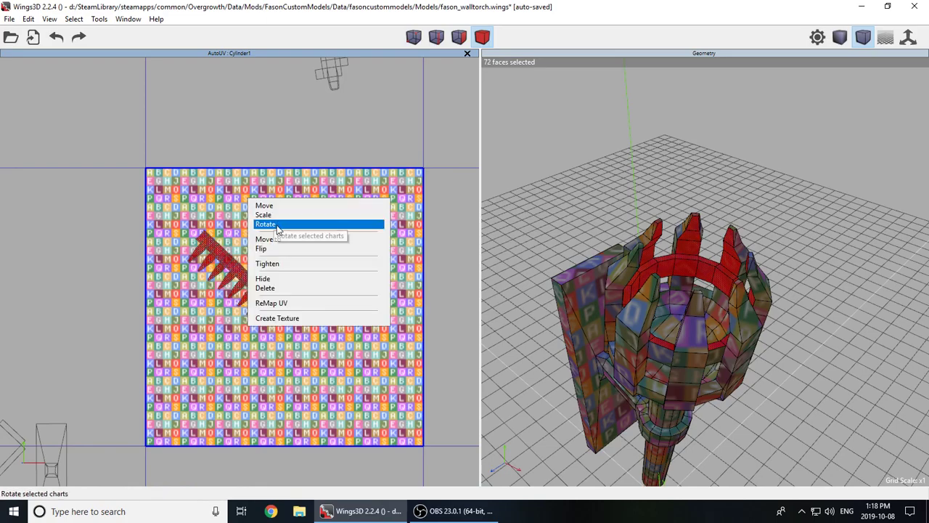
pyautogui.click(279, 222)
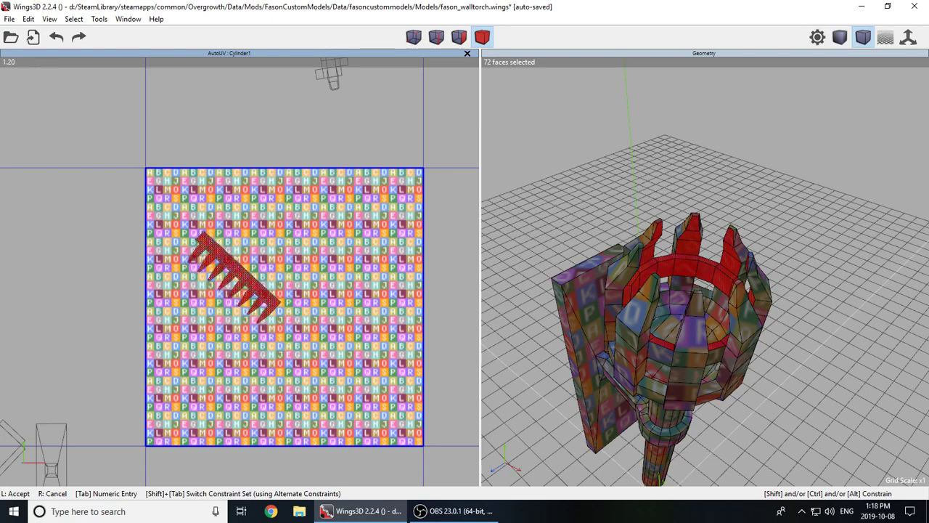
pyautogui.click(279, 228)
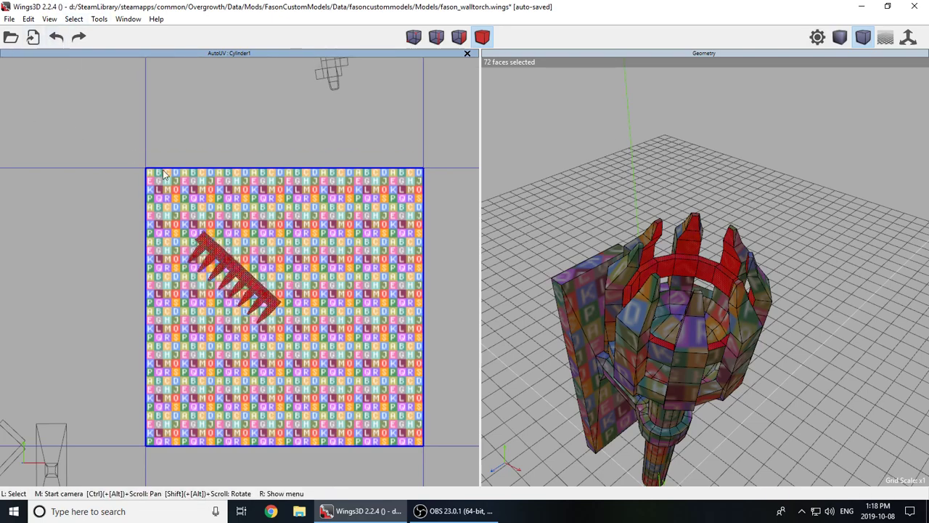
pyautogui.click(57, 38)
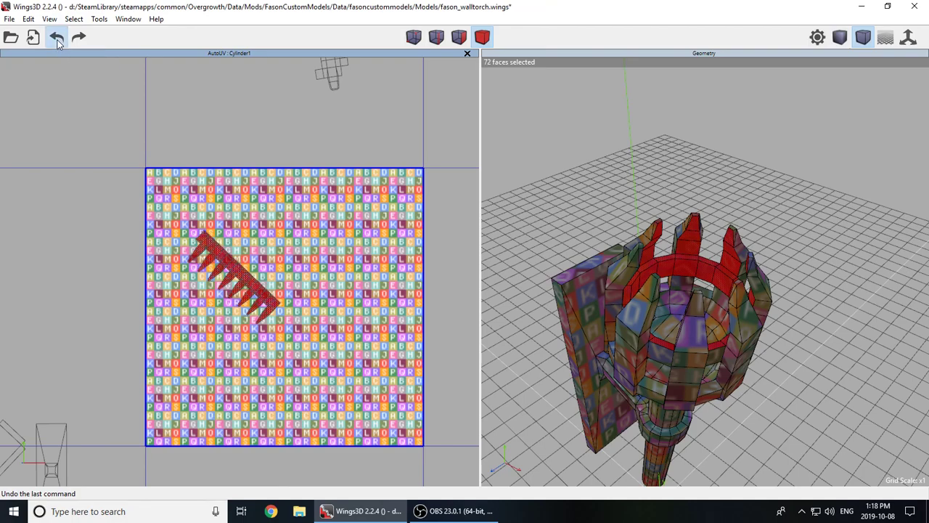
# - Rotate the selected spiked chart by -135° so its spikes point upward
pyautogui.scroll(3, 218, 278)
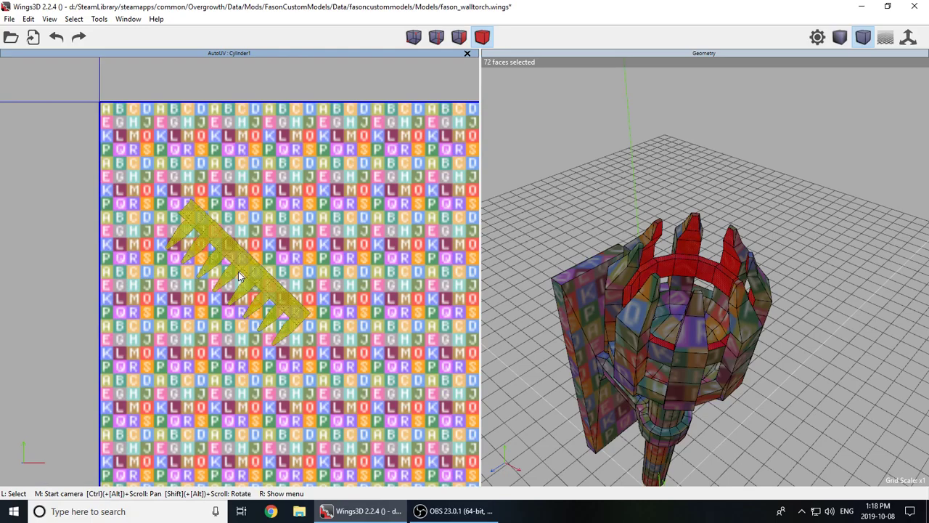
pyautogui.scroll(-3, 240, 276)
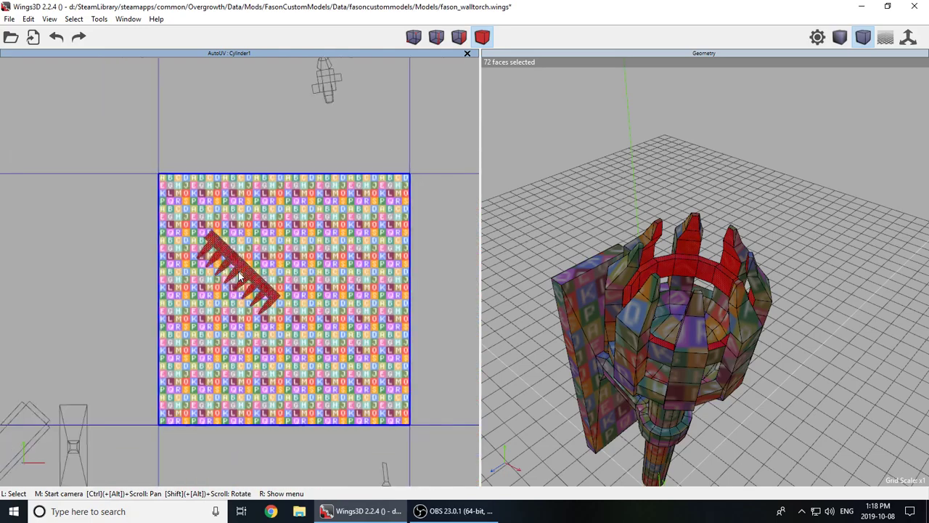
pyautogui.rightClick(283, 216)
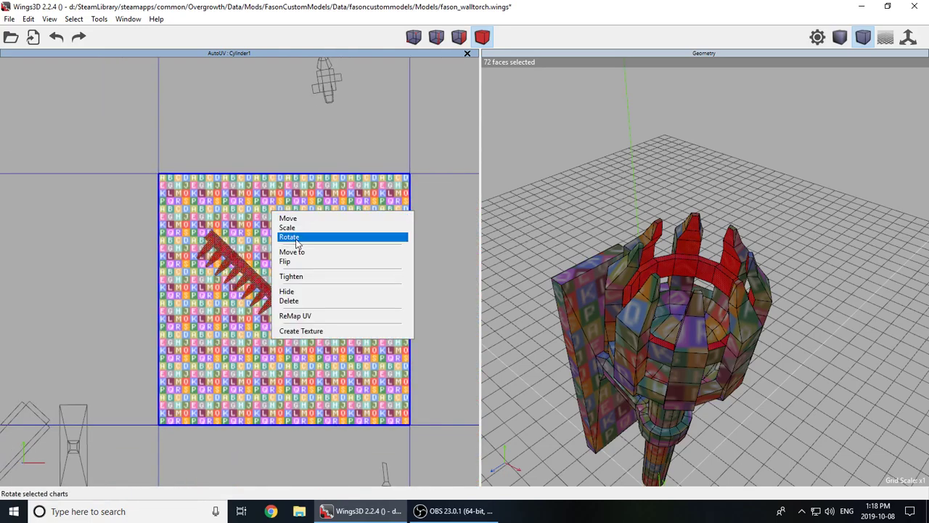
pyautogui.click(294, 239)
pyautogui.press('Tab')
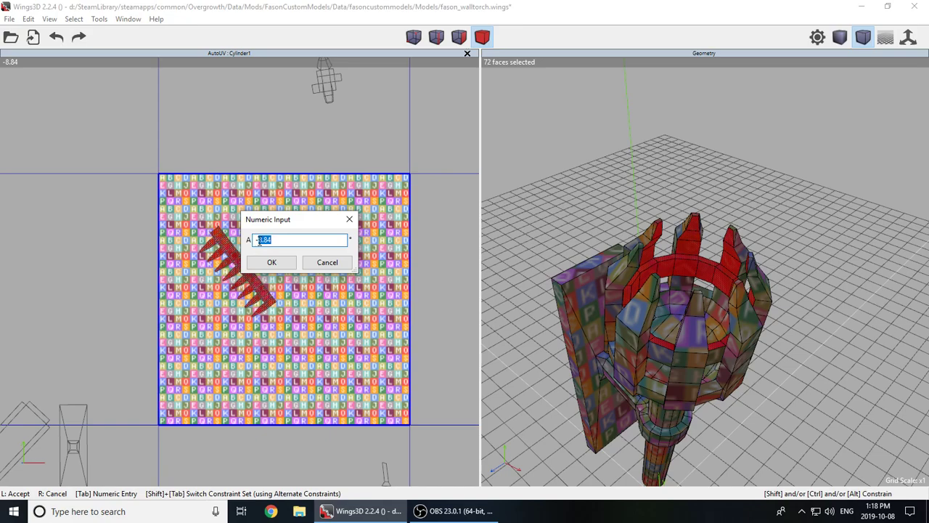
pyautogui.write('-45')
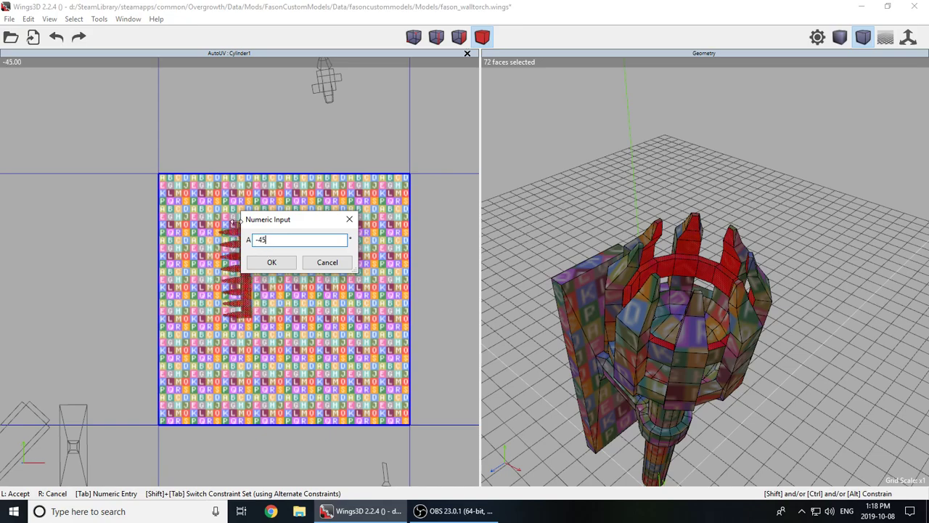
pyautogui.doubleClick(261, 240)
pyautogui.doubleClick(261, 239)
pyautogui.write('135')
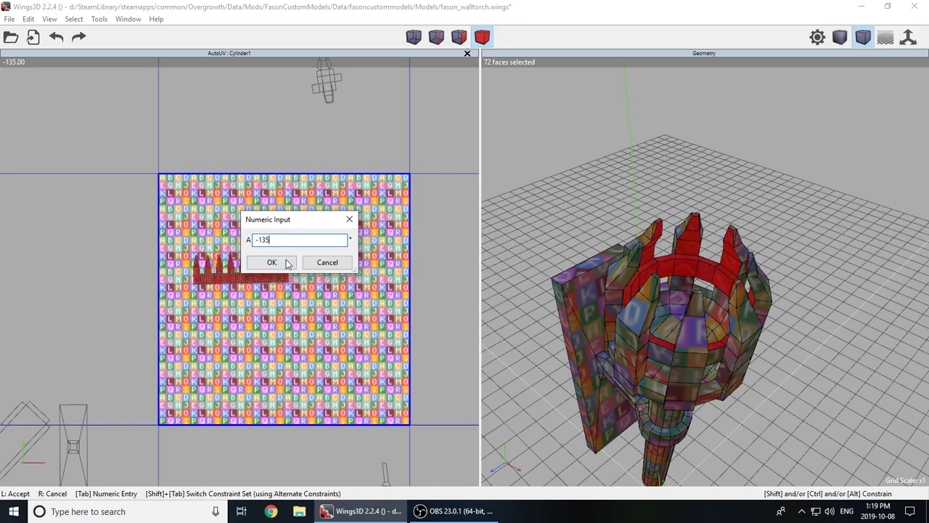
pyautogui.click(281, 264)
# - Rotate the spiked chart freehand by about -1.2° to level its base strip, and deselect it
pyautogui.scroll(5, 239, 271)
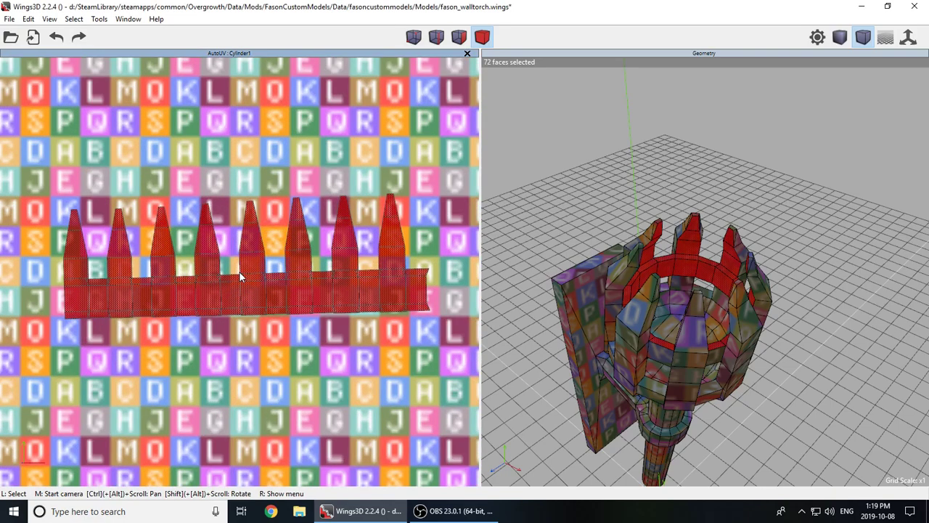
pyautogui.scroll(-2, 183, 300)
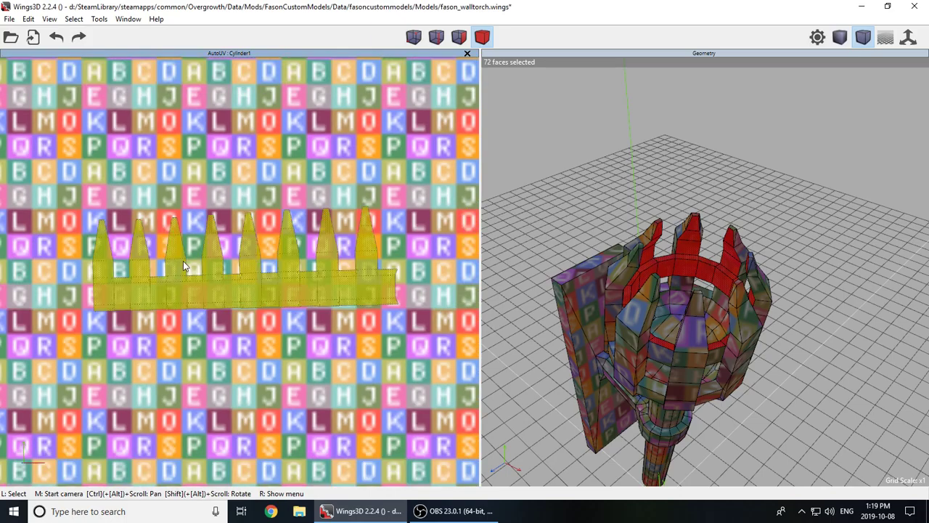
pyautogui.scroll(-3, 181, 263)
pyautogui.rightClick(285, 146)
pyautogui.click(297, 166)
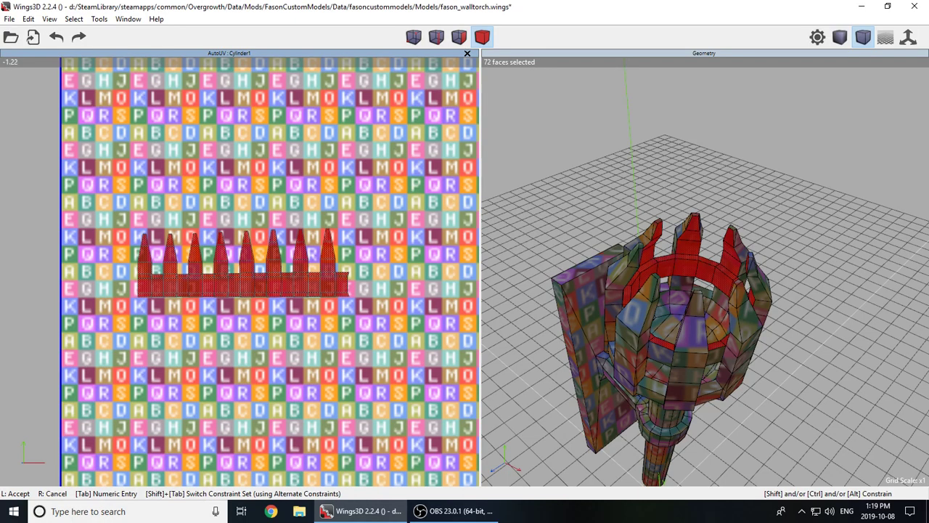
pyautogui.click(240, 265)
pyautogui.scroll(-4, 238, 266)
pyautogui.scroll(4, 240, 266)
pyautogui.scroll(-2, 240, 265)
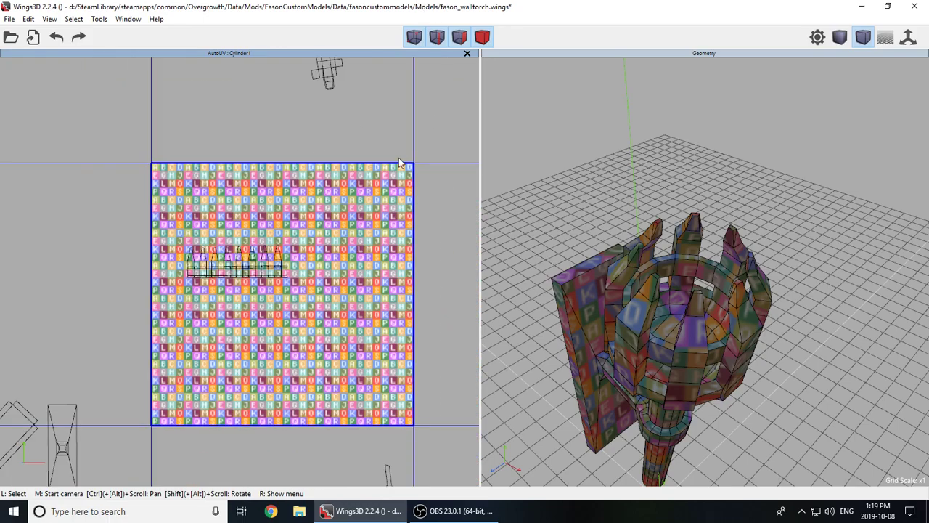
# - Move the levelled spiked chart out of the texture area to just below the round charts, and deselect it
pyautogui.scroll(-3, 330, 245)
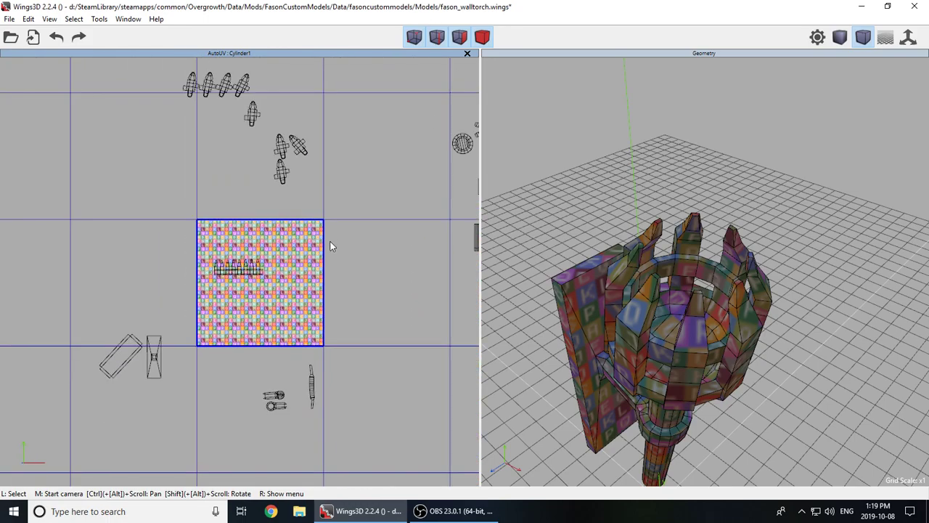
pyautogui.click(235, 269)
pyautogui.rightClick(236, 270)
pyautogui.click(235, 270)
pyautogui.click(235, 267)
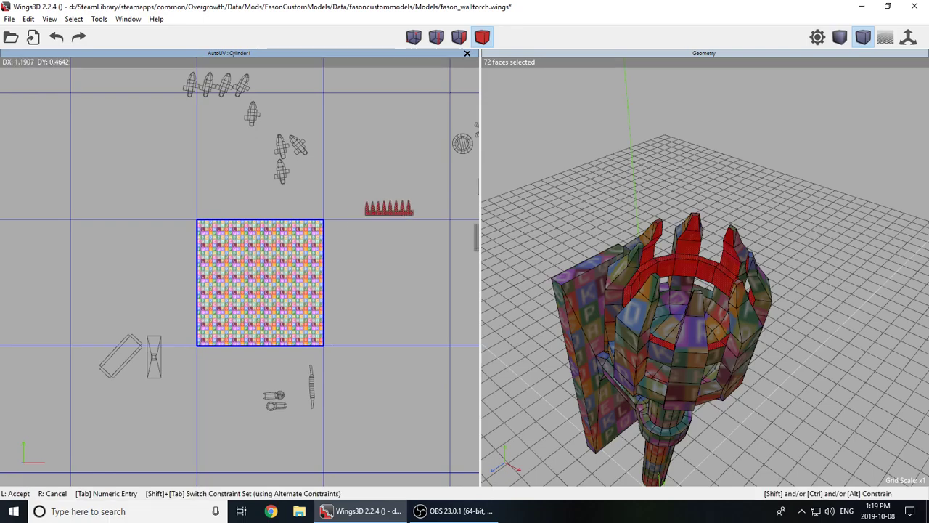
pyautogui.click(240, 271)
pyautogui.click(240, 271)
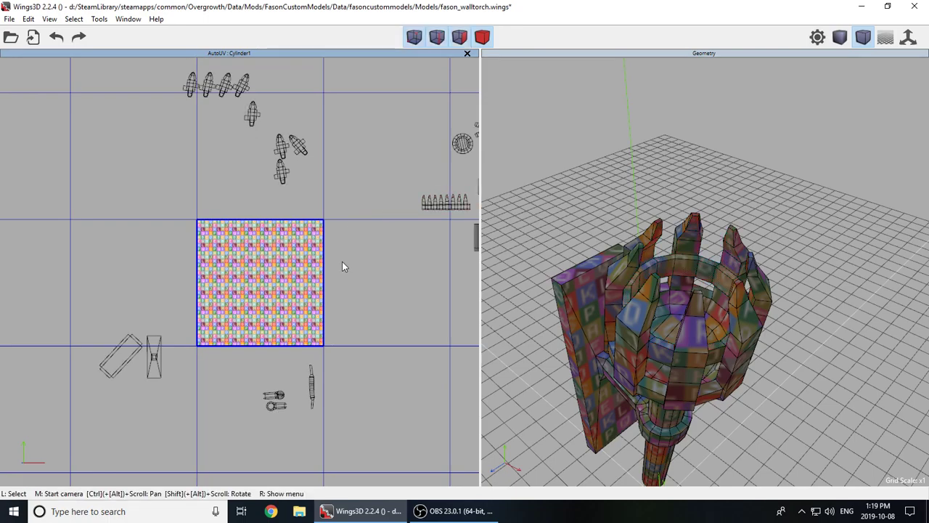
# - Select the slanted rectangular chart of the torch's wall plate and rotate it 45° to stand it nearly upright
pyautogui.scroll(-2, 342, 261)
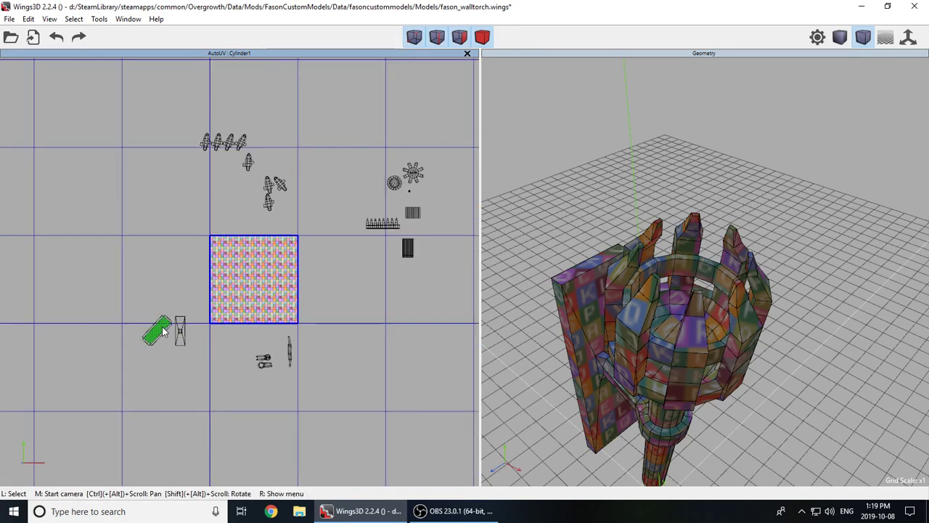
pyautogui.scroll(6, 163, 331)
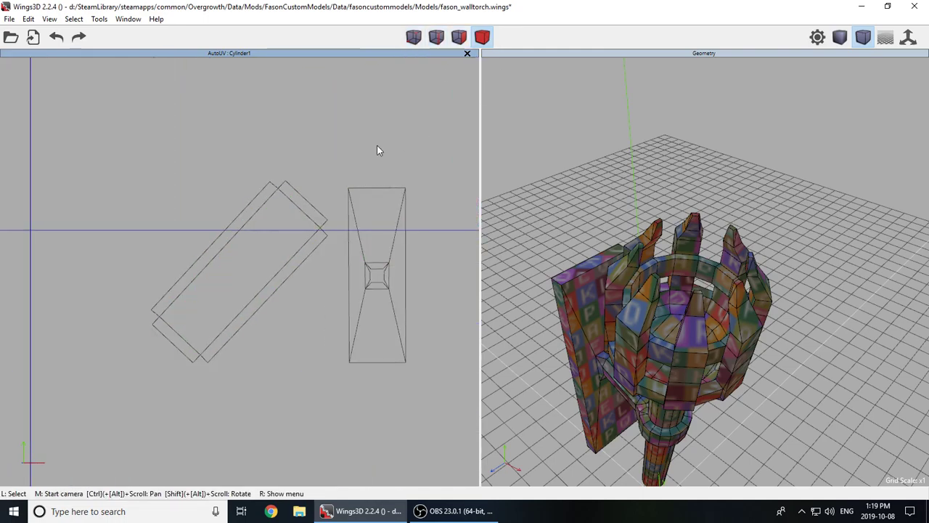
pyautogui.click(273, 249)
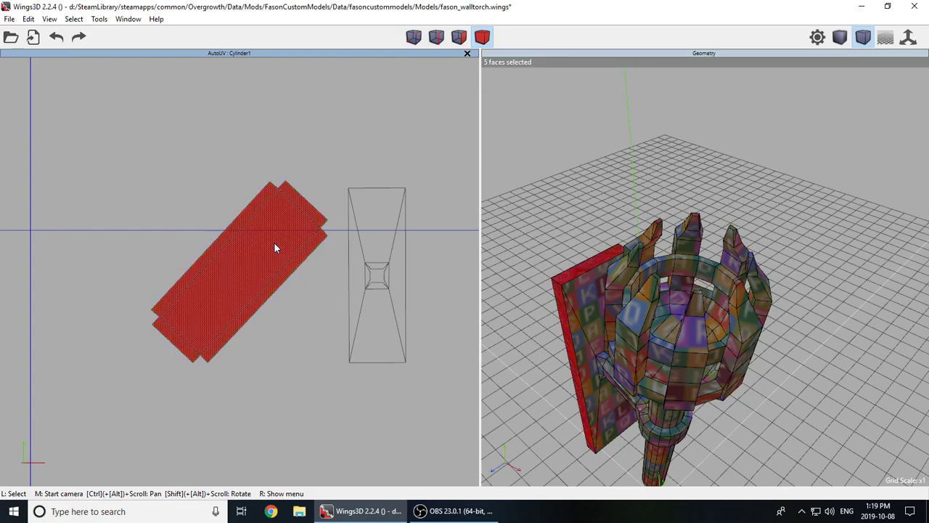
pyautogui.scroll(-2, 286, 155)
pyautogui.rightClick(286, 156)
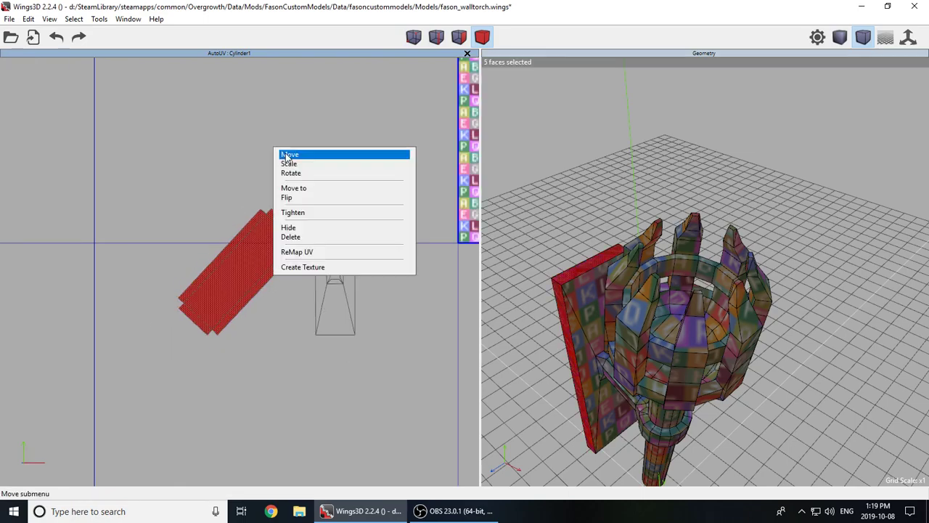
pyautogui.click(321, 173)
pyautogui.press('Tab')
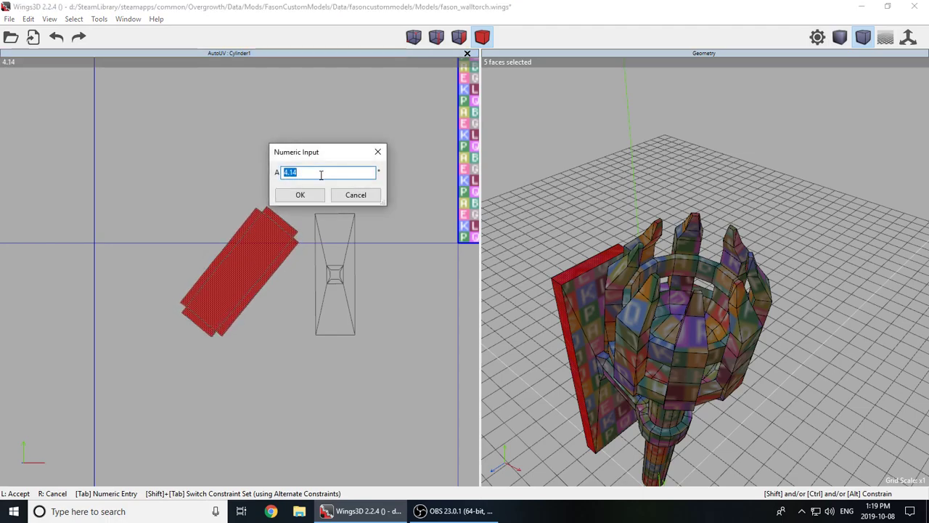
pyautogui.write('45')
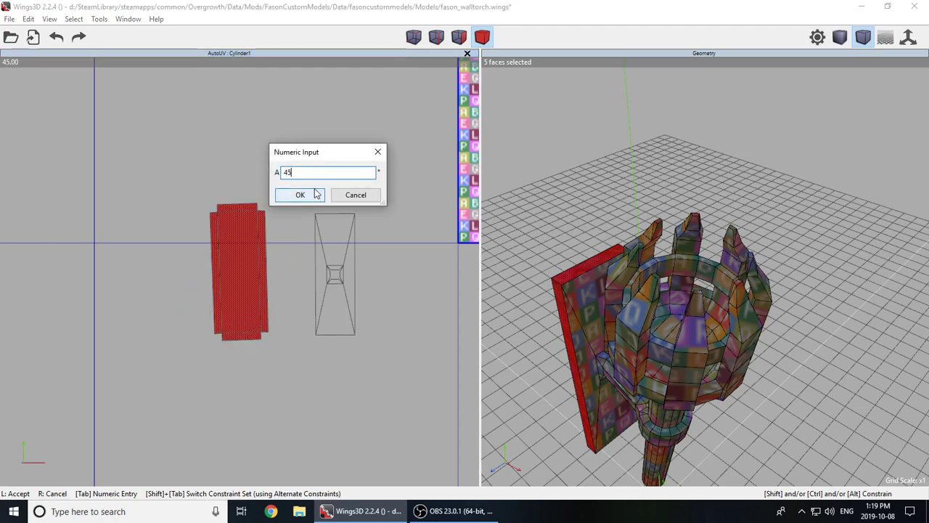
pyautogui.click(315, 193)
pyautogui.scroll(5, 241, 273)
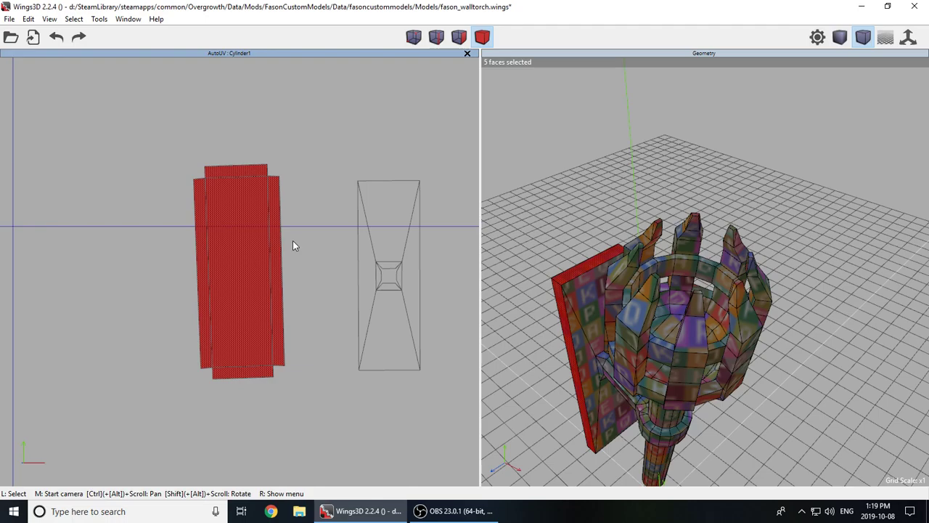
pyautogui.scroll(-2, 85, 148)
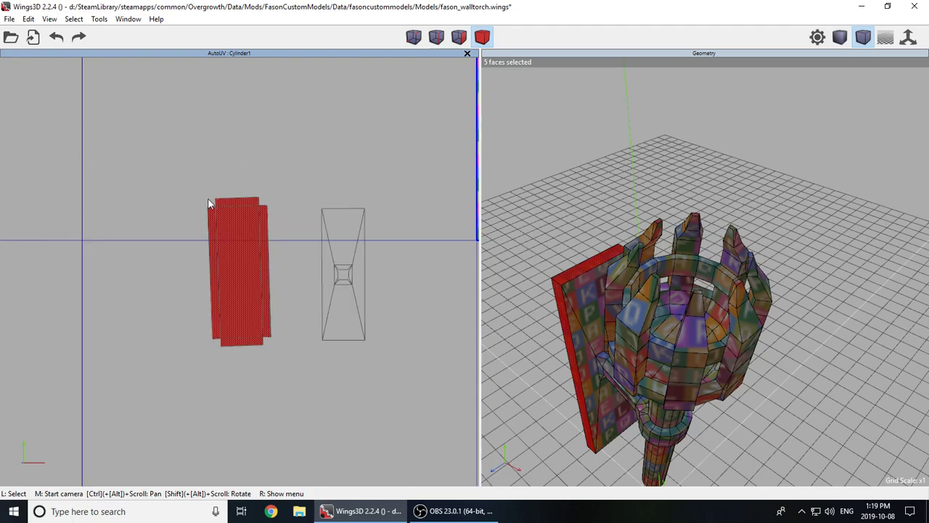
# - Try remapping the wall plate chart with Unfold, and undo it
pyautogui.rightClick(91, 176)
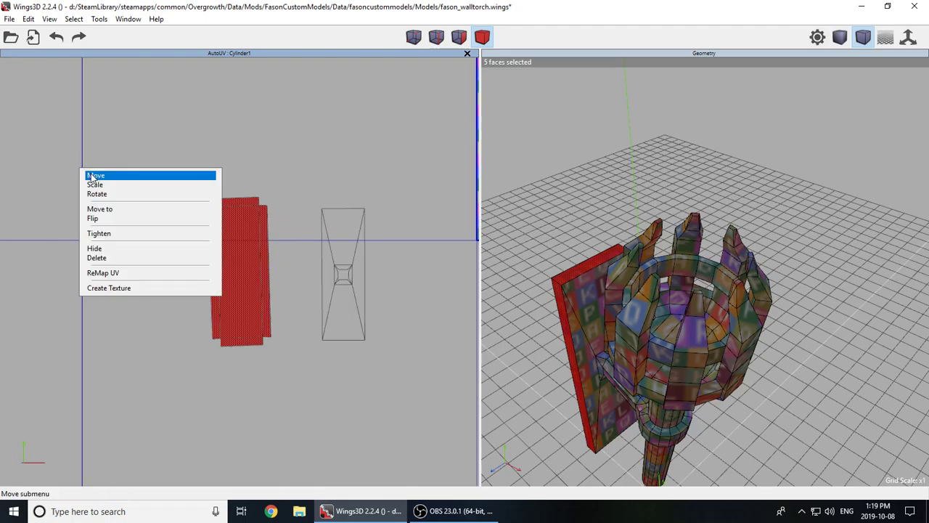
pyautogui.click(113, 275)
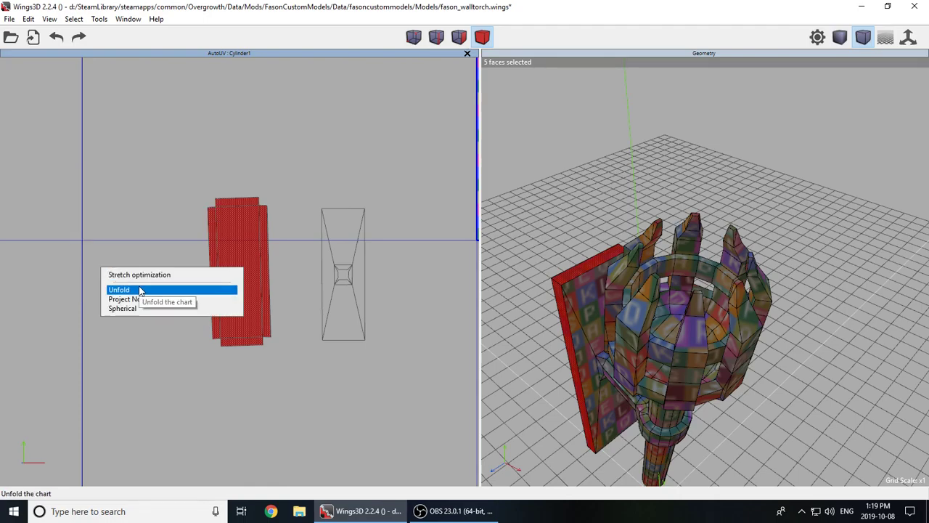
pyautogui.click(141, 290)
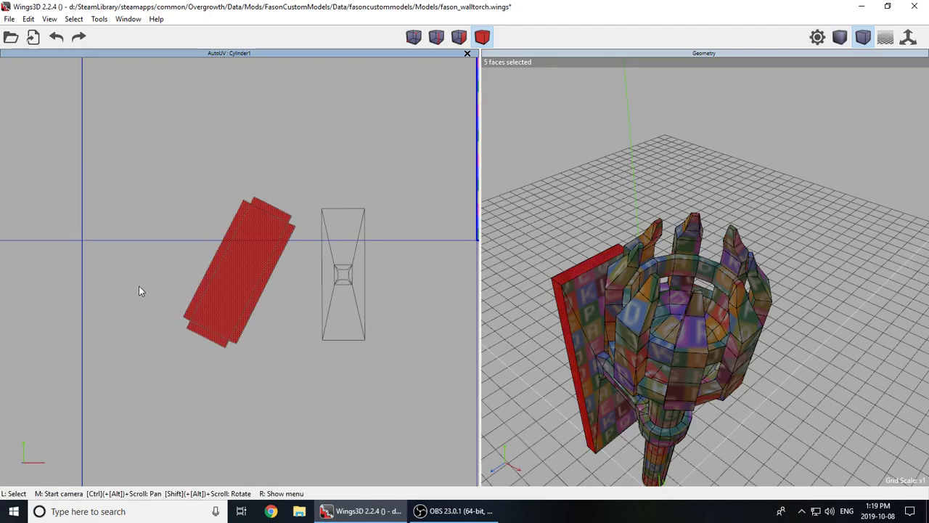
pyautogui.click(56, 37)
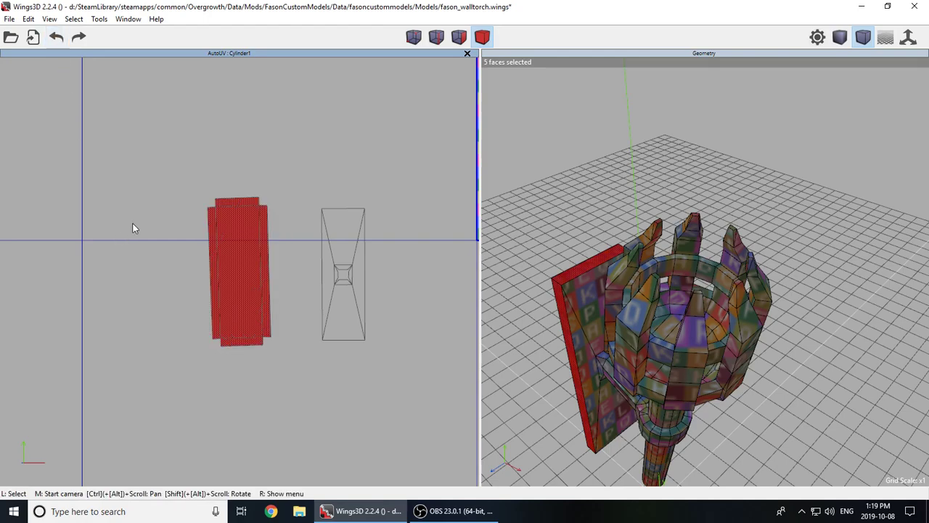
# - Remap the selected wall plate chart with Stretch optimization
pyautogui.rightClick(111, 207)
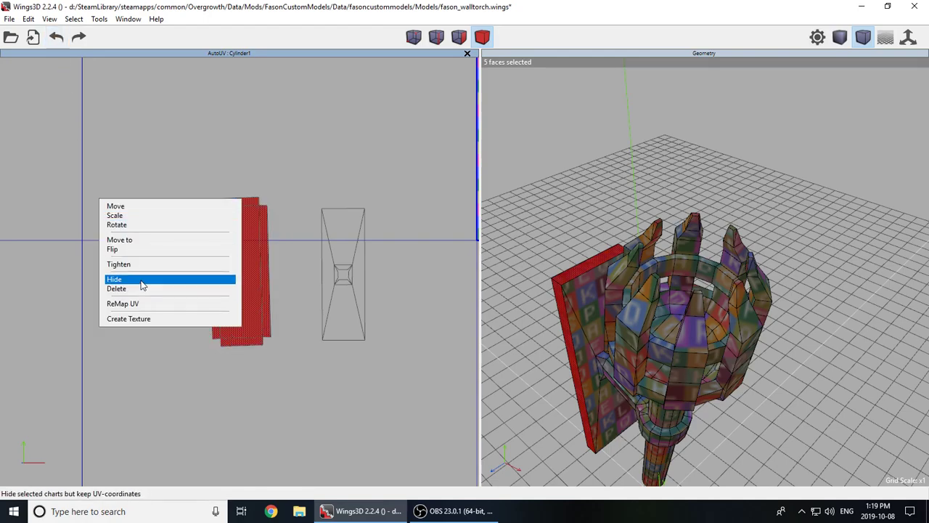
pyautogui.click(146, 305)
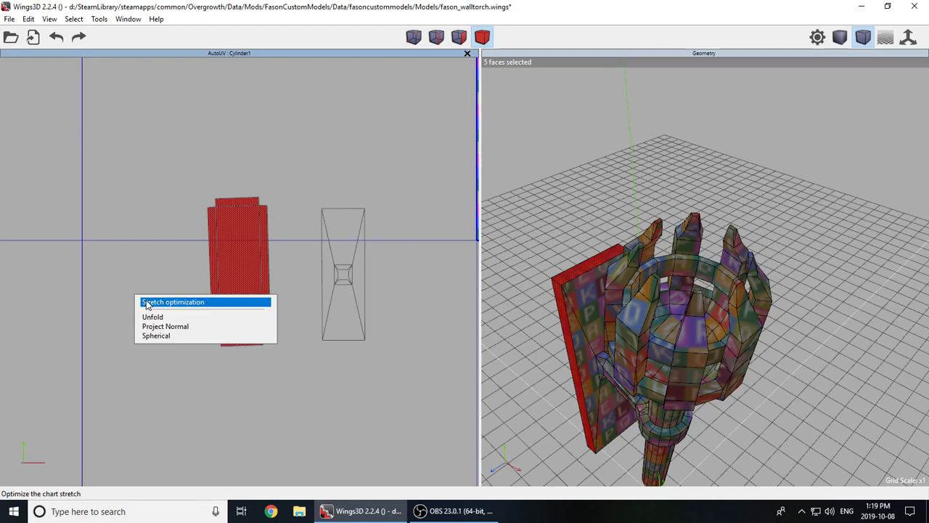
pyautogui.click(96, 256)
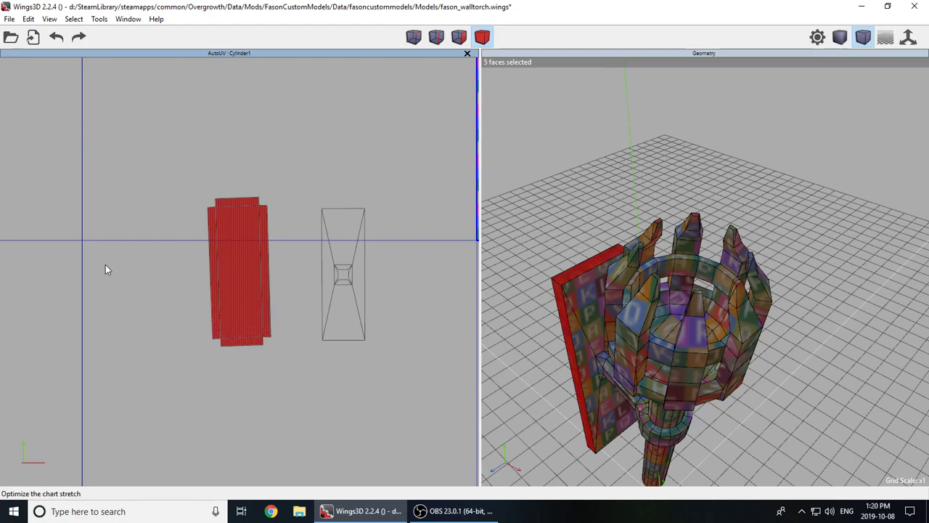
pyautogui.rightClick(97, 291)
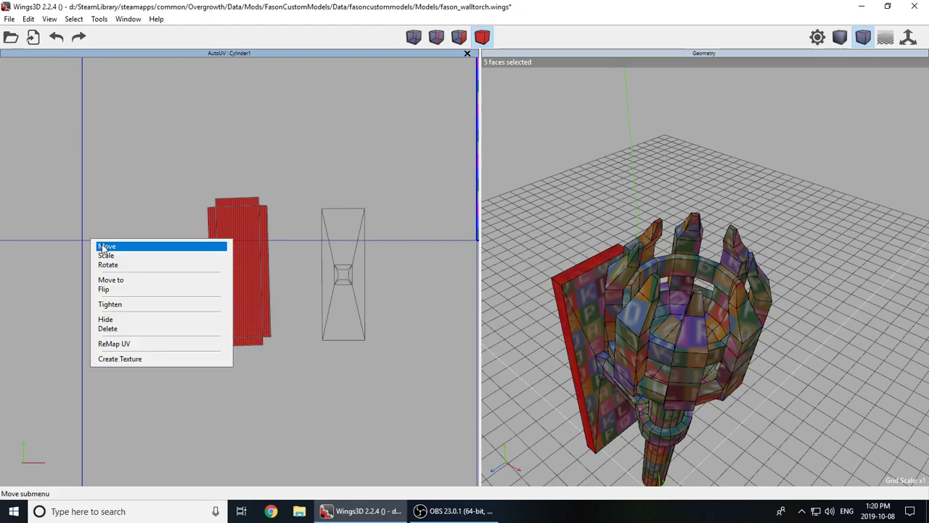
pyautogui.click(134, 343)
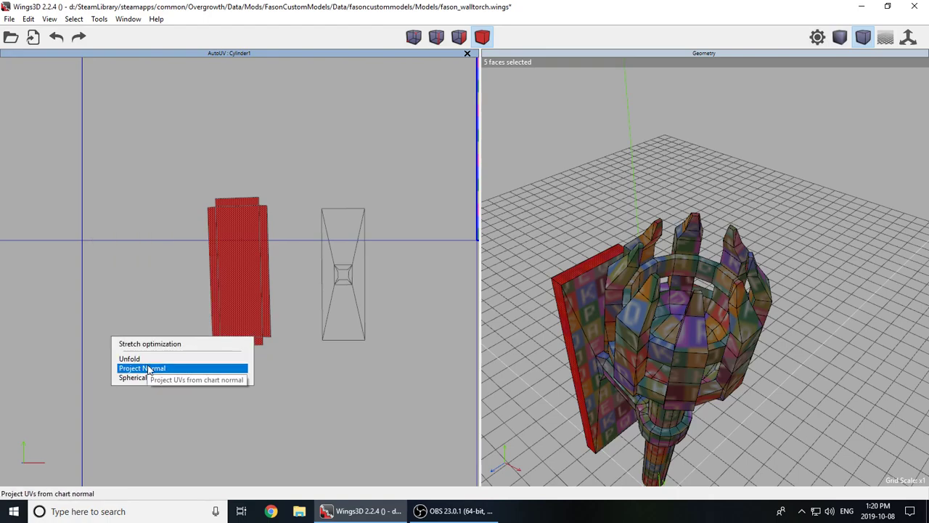
pyautogui.click(145, 343)
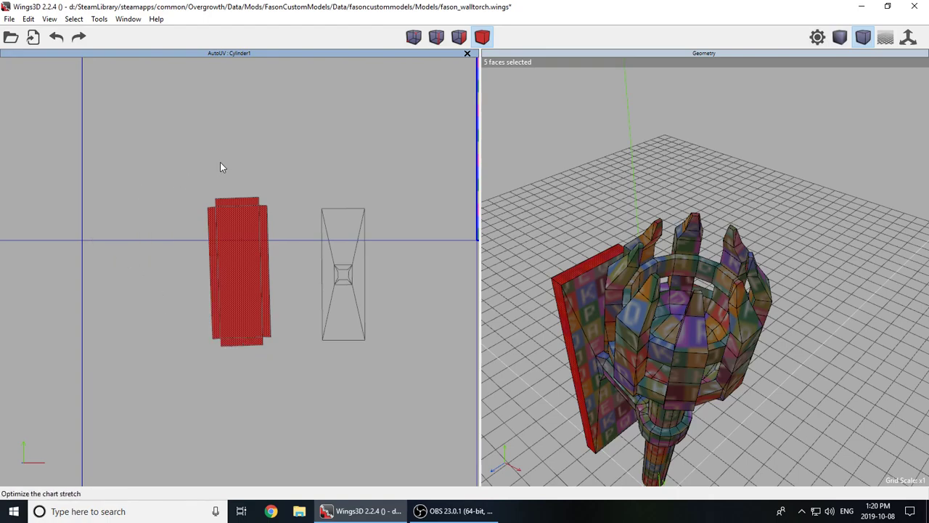
# - Rotate the wall plate chart freehand by about -2.6° to stand it upright
pyautogui.scroll(5, 236, 232)
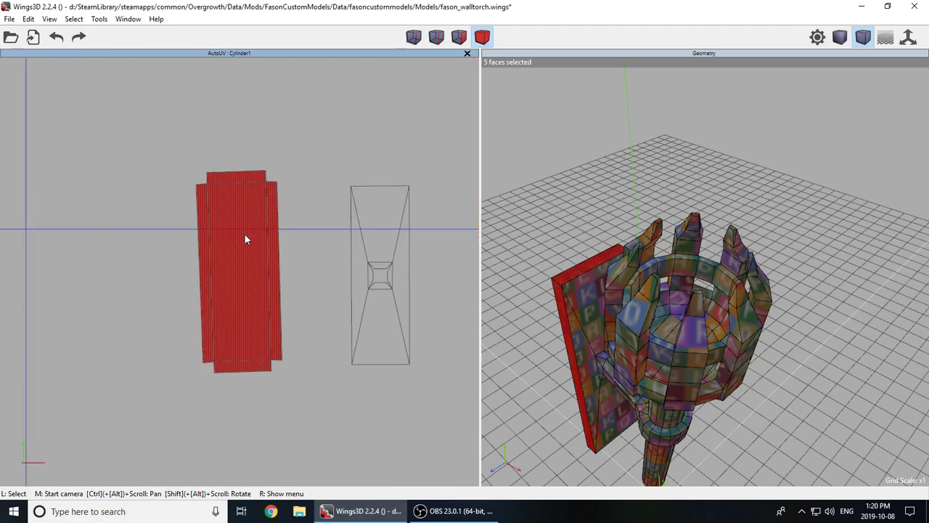
pyautogui.rightClick(337, 227)
pyautogui.click(351, 247)
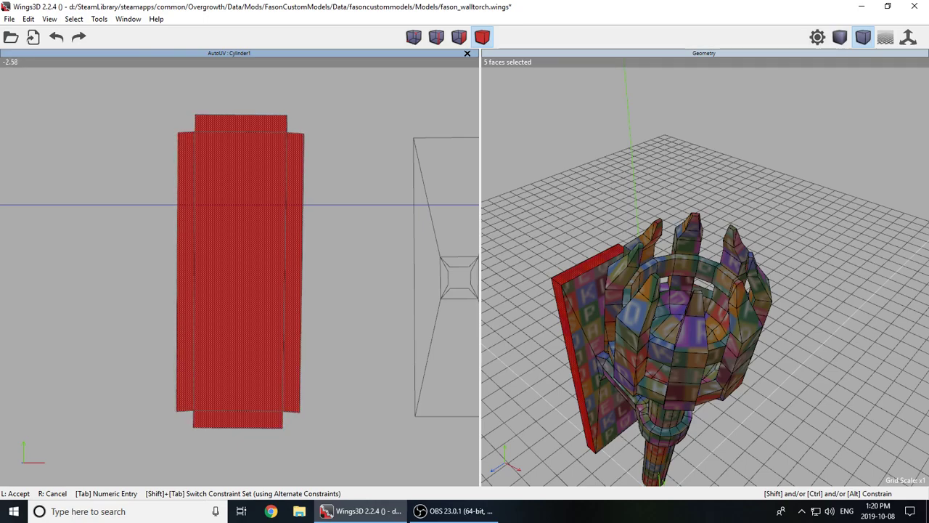
pyautogui.click(338, 238)
# - Move the straightened wall plate chart freely into the texture area, slightly below its middle
pyautogui.scroll(-8, 319, 229)
pyautogui.rightClick(270, 185)
pyautogui.click(276, 190)
pyautogui.click(232, 197)
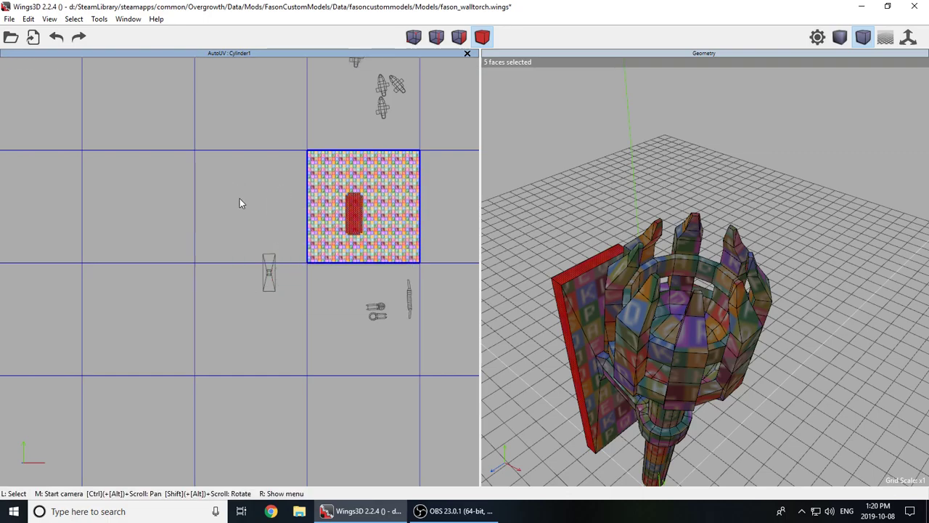
# - Nudge the wall plate chart freely by about 0.0145 in X and 0.022 in Y over the checker texture
pyautogui.scroll(8, 353, 214)
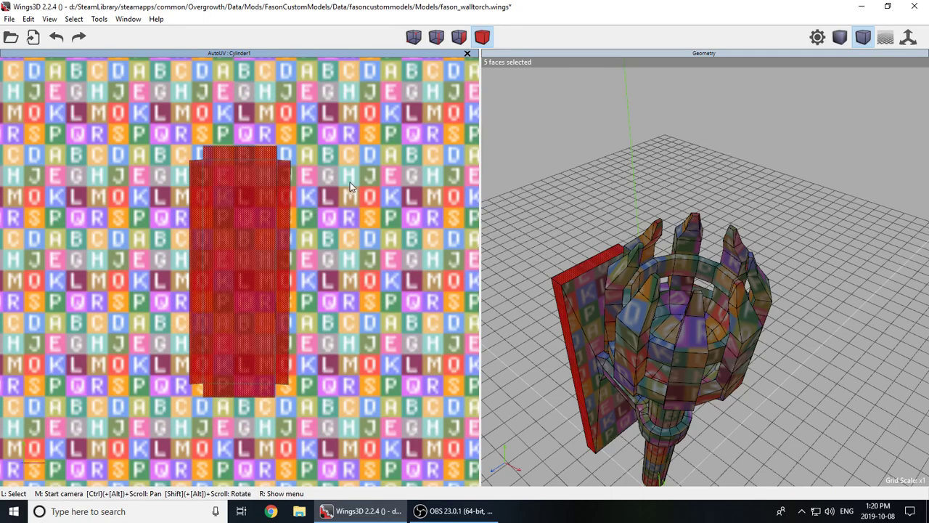
pyautogui.rightClick(299, 191)
pyautogui.click(312, 191)
pyautogui.click(313, 193)
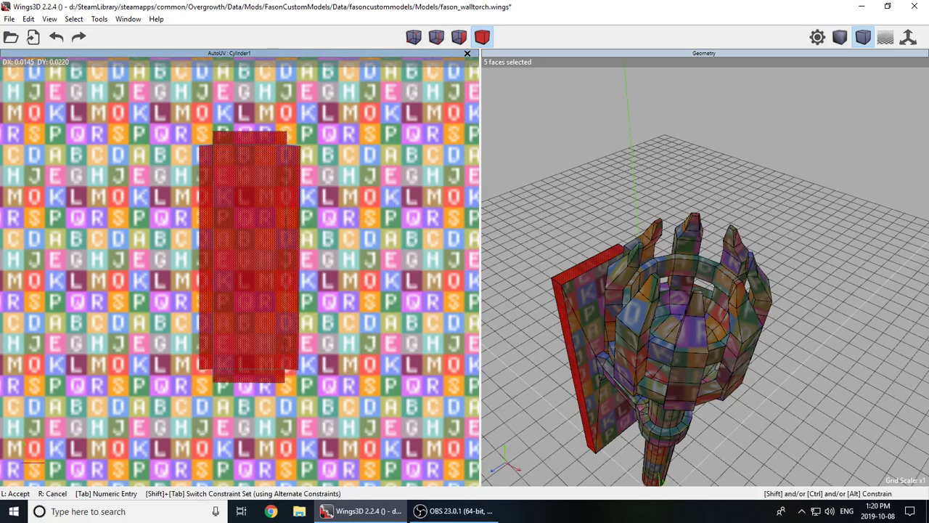
pyautogui.click(306, 221)
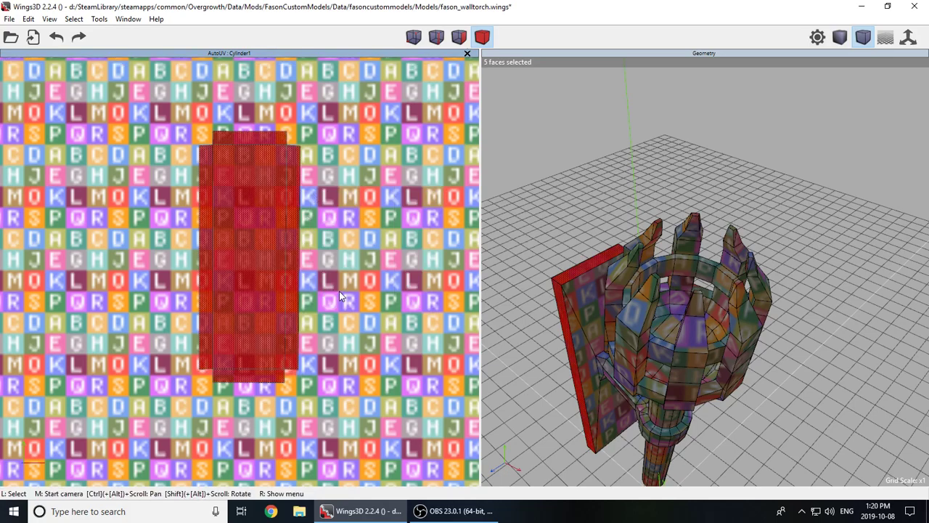
# - Try stitching the bottom edge of the separate chart with the small inner square to the wall plate chart, and deselect it
pyautogui.scroll(-5, 333, 293)
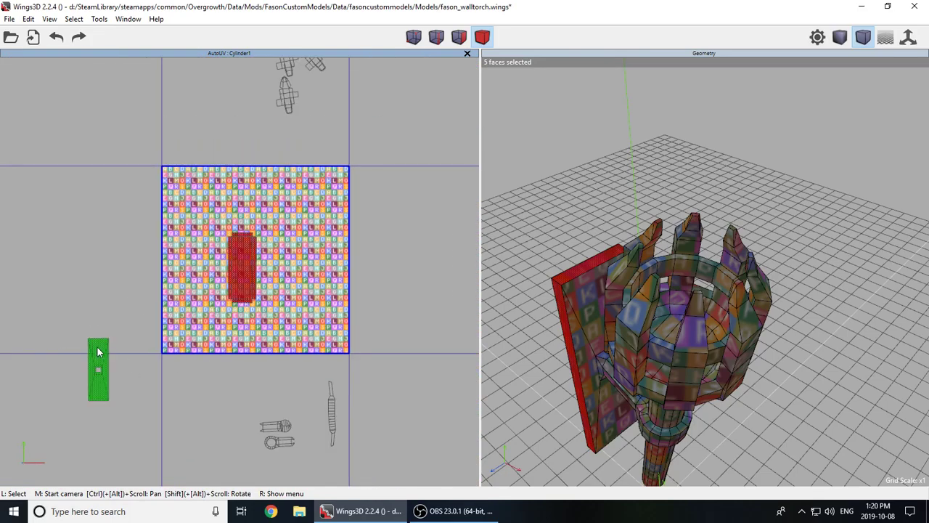
pyautogui.click(99, 352)
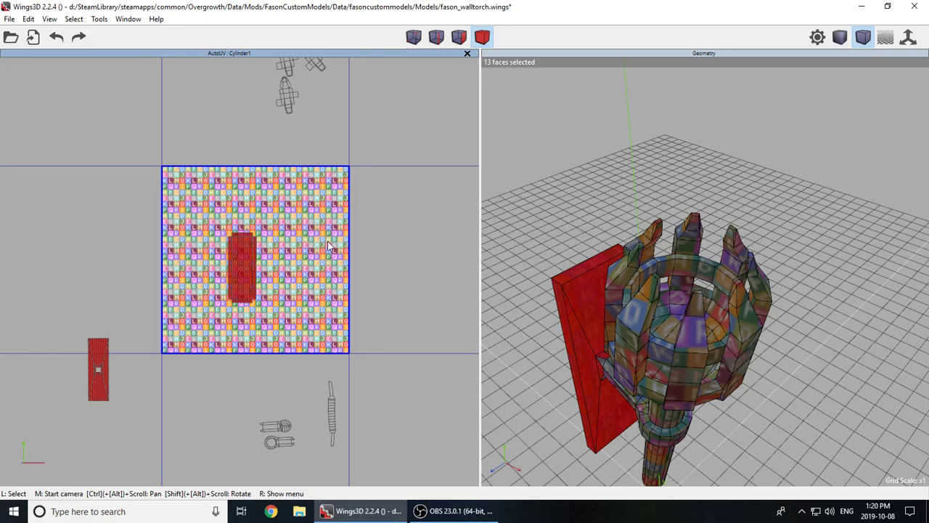
pyautogui.click(58, 380)
pyautogui.click(98, 401)
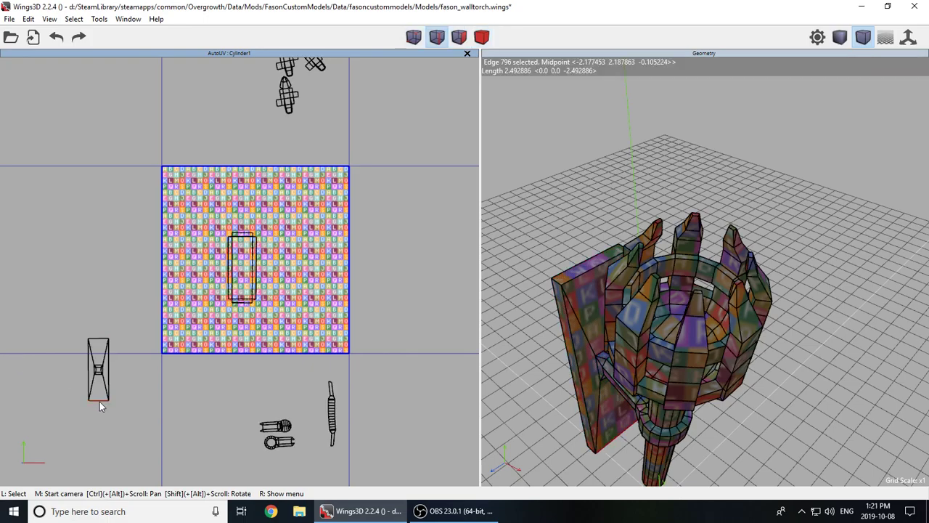
pyautogui.rightClick(161, 362)
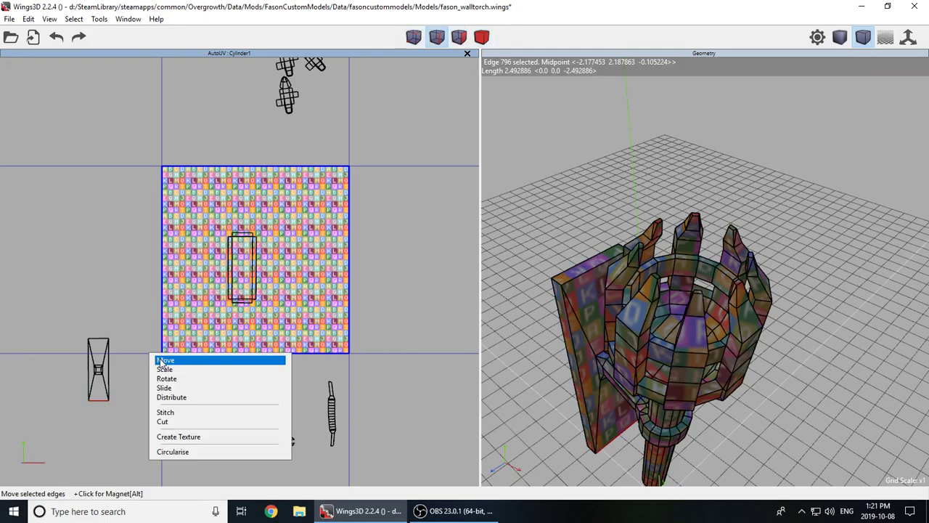
pyautogui.click(177, 412)
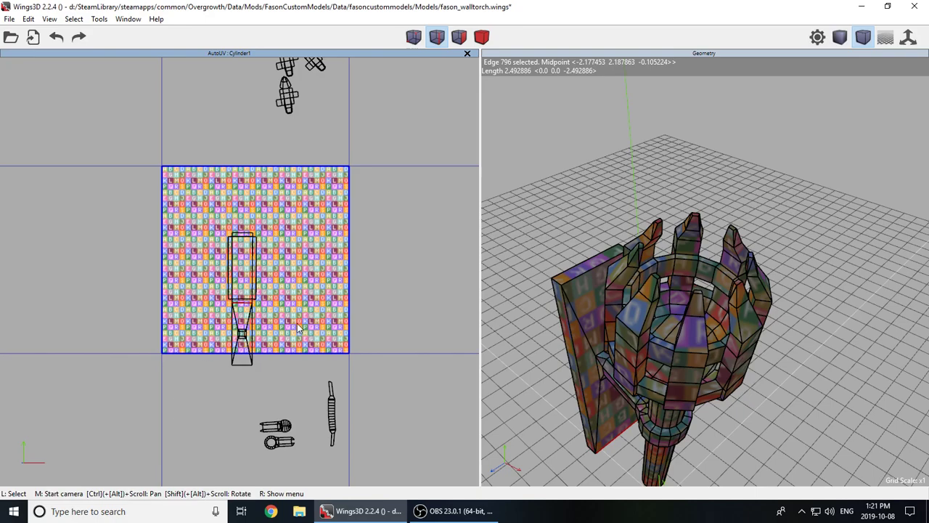
pyautogui.click(418, 376)
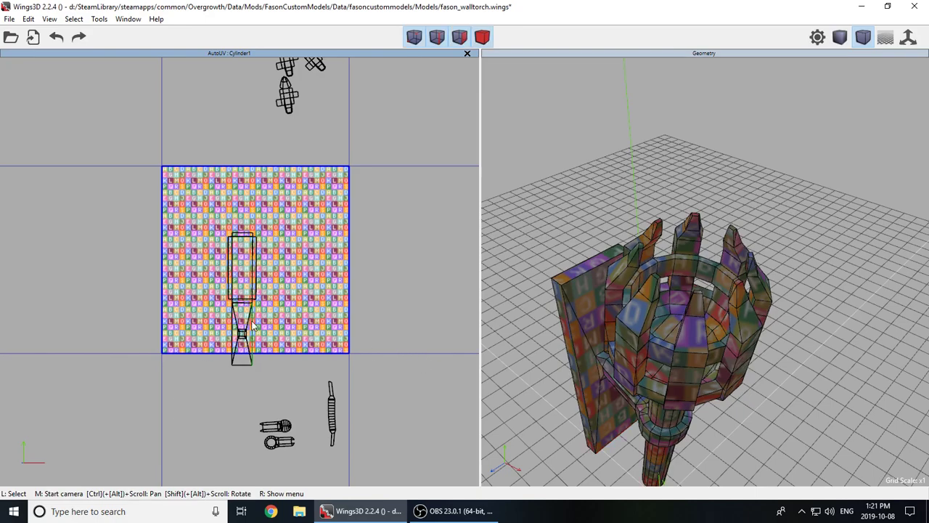
# - Inspect the stitched wall plate on the 3D torch from several sides, and undo the stitch
pyautogui.middleClick(534, 351)
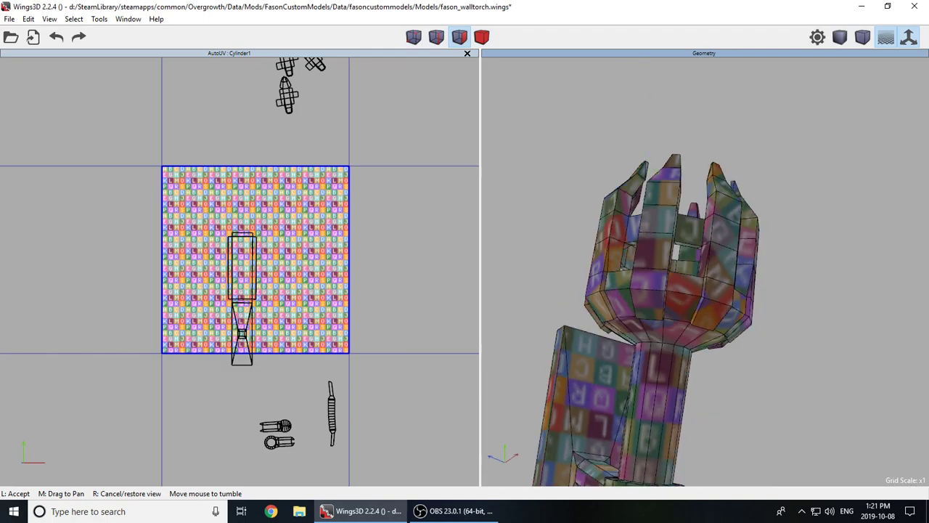
pyautogui.click(545, 322)
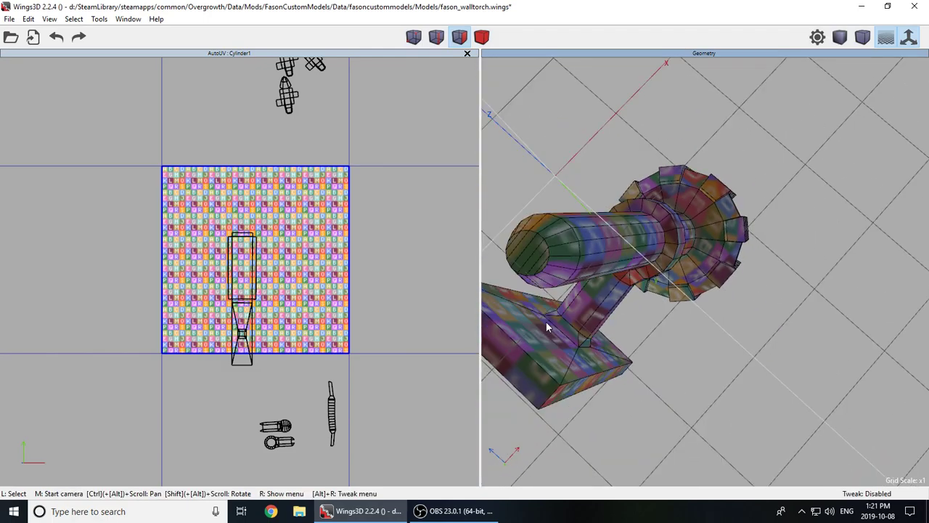
pyautogui.middleClick(575, 440)
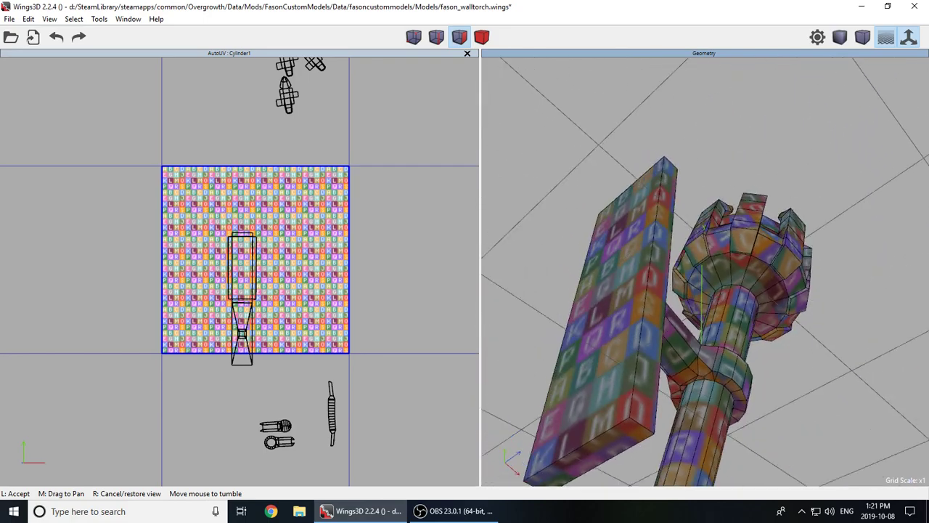
pyautogui.click(570, 441)
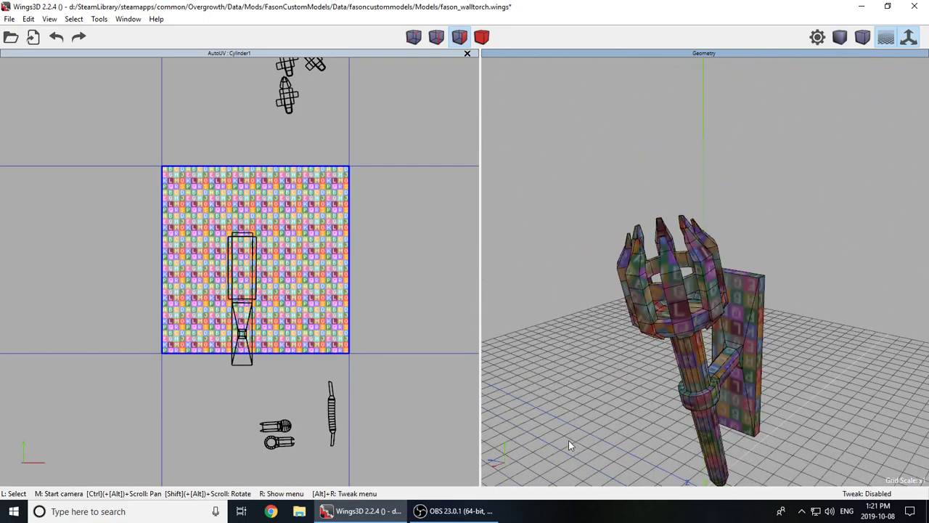
pyautogui.scroll(3, 706, 276)
pyautogui.scroll(-5, 674, 286)
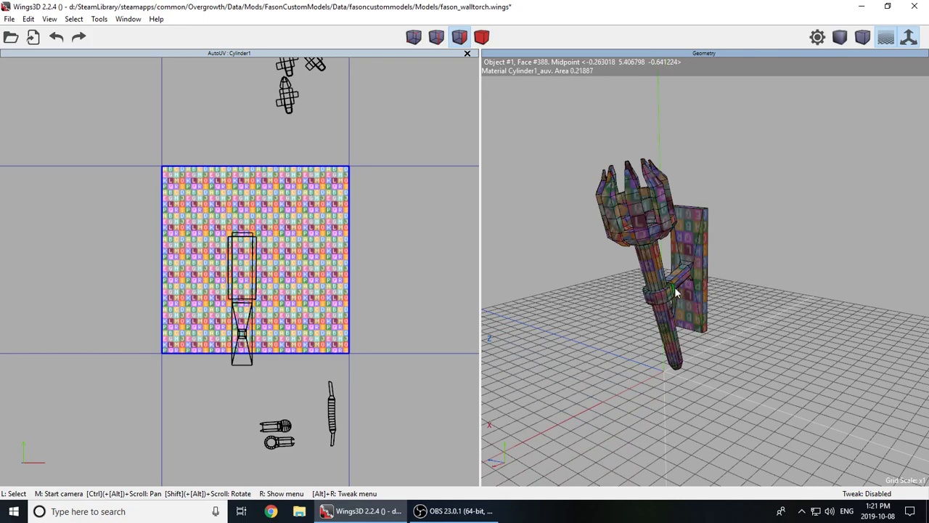
pyautogui.click(56, 40)
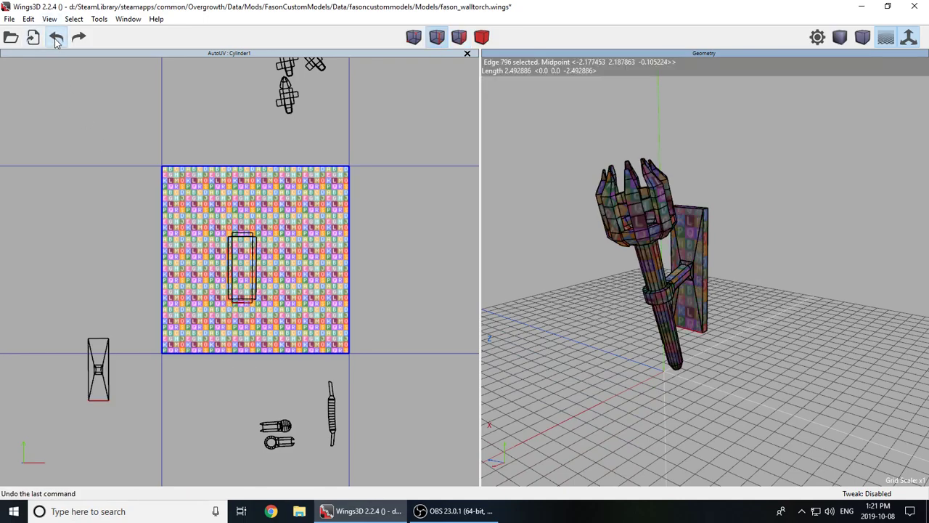
# - Select both wall plate charts as whole bodies, move them to the center of the texture area, and deselect them
pyautogui.click(481, 36)
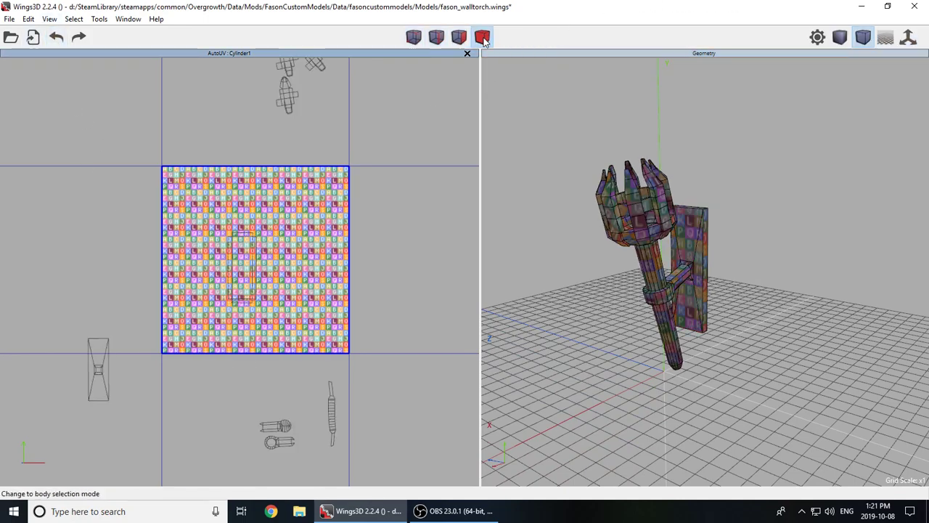
pyautogui.click(102, 359)
pyautogui.click(242, 267)
pyautogui.rightClick(94, 249)
pyautogui.click(114, 280)
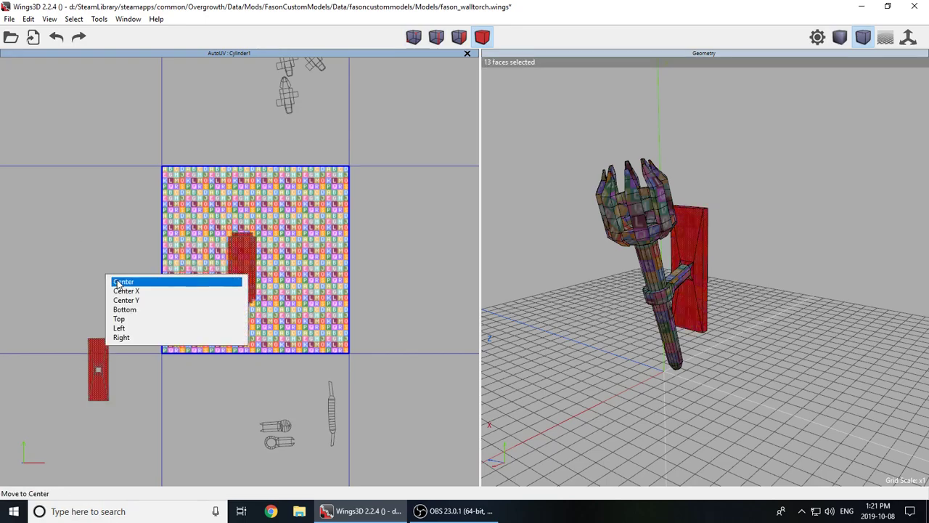
pyautogui.click(116, 281)
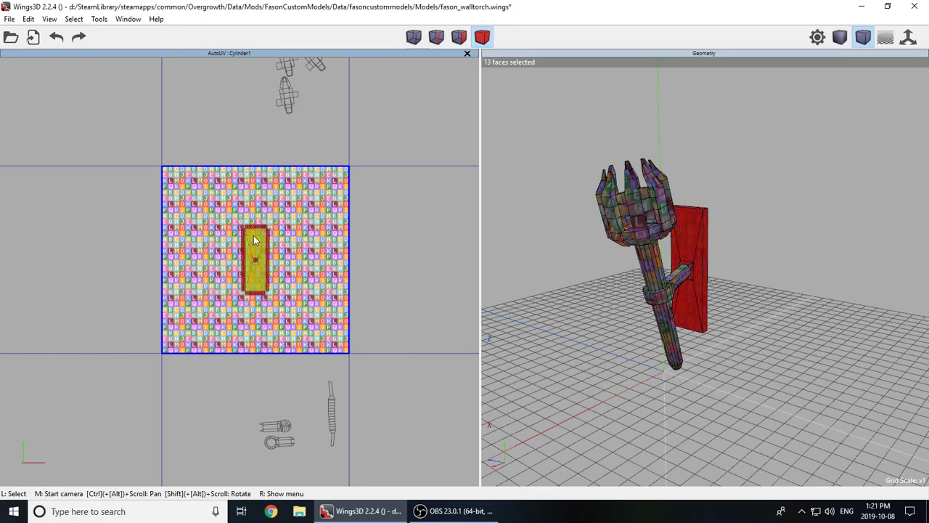
pyautogui.scroll(5, 240, 275)
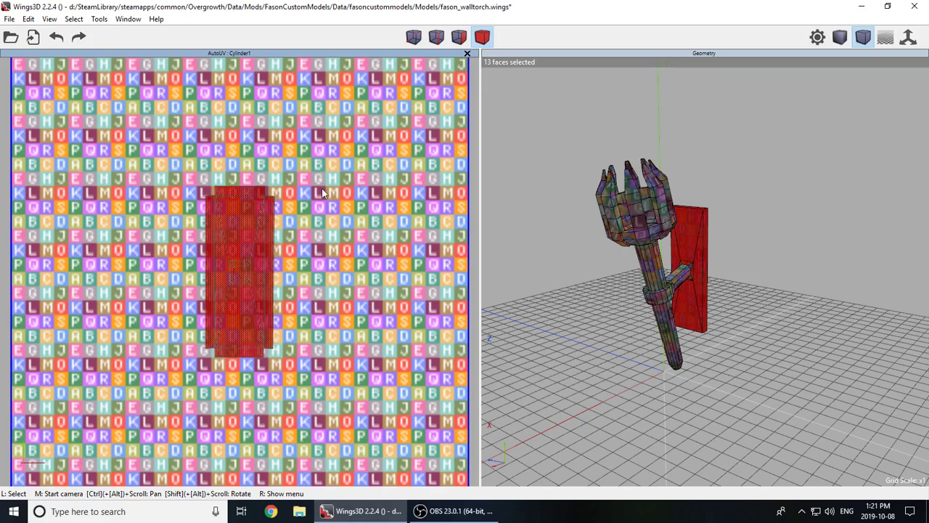
pyautogui.scroll(3, 220, 203)
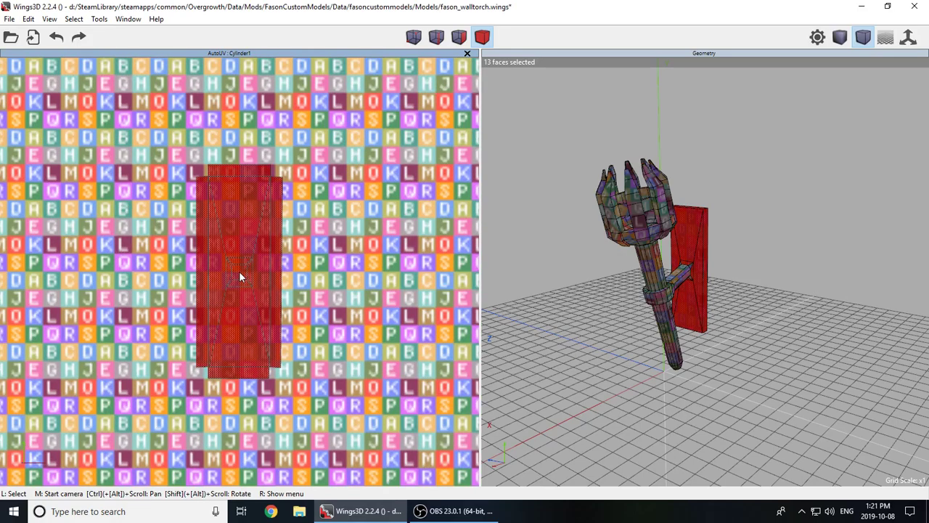
pyautogui.click(221, 163)
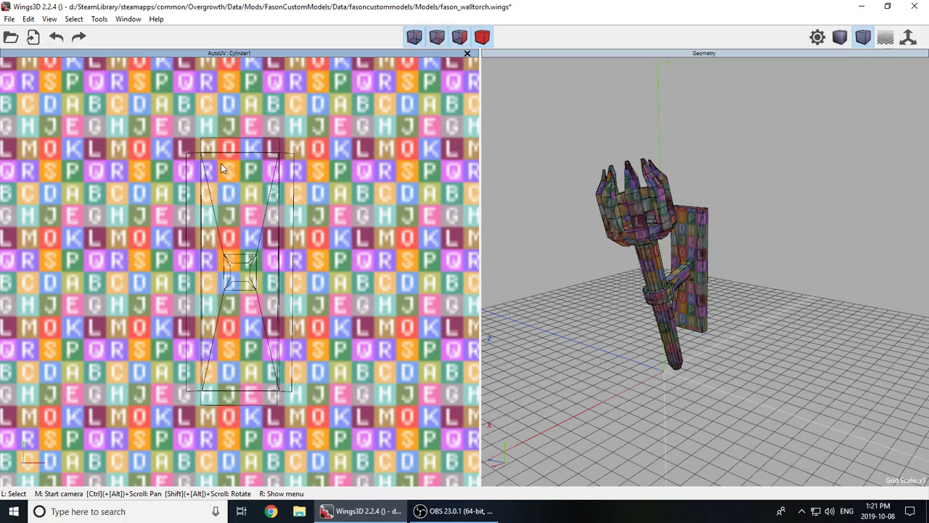
pyautogui.scroll(-4, 221, 164)
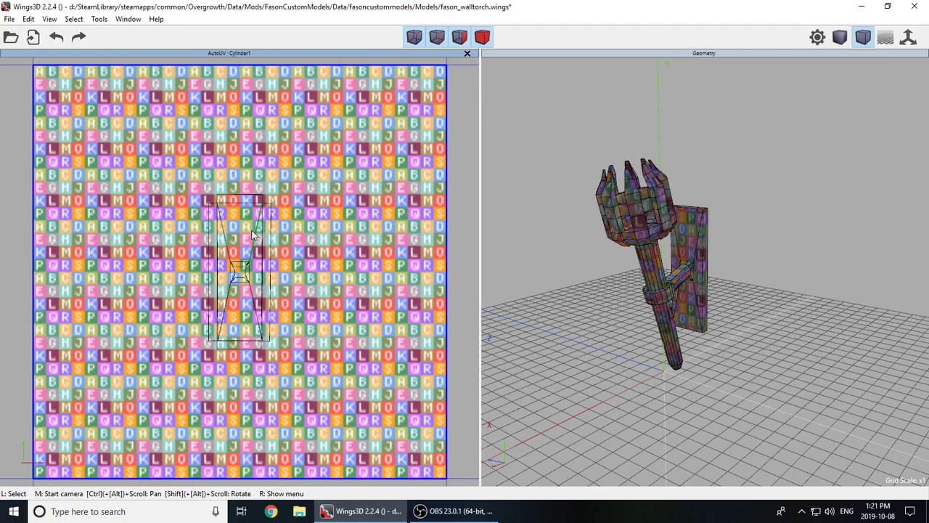
# - Select both overlapping wall plate charts and move them freely out of the texture area, to just beside its upper right corner
pyautogui.click(481, 37)
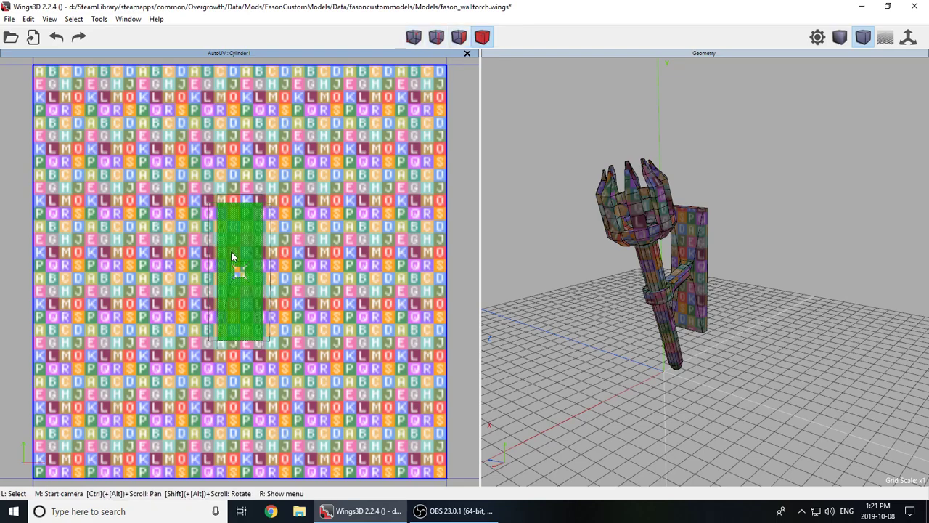
pyautogui.moveTo(328, 135); pyautogui.dragTo(137, 441)
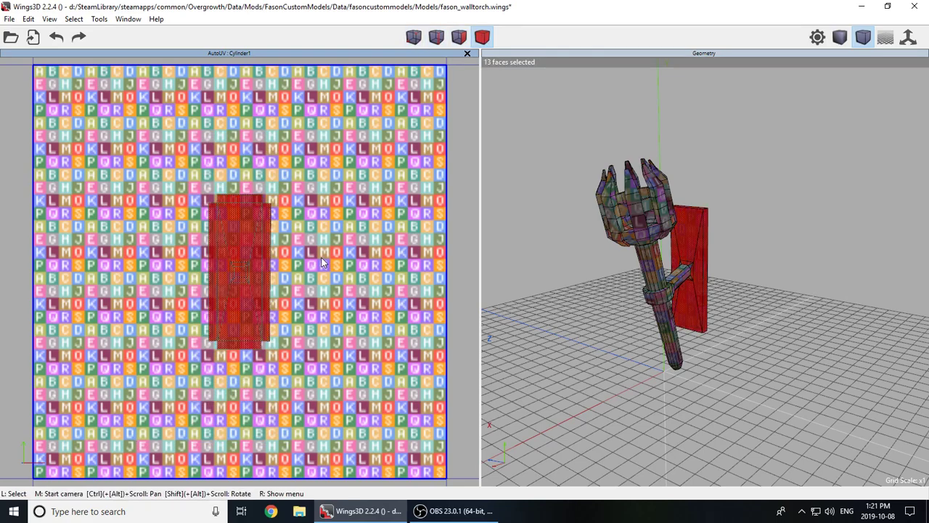
pyautogui.scroll(-3, 313, 231)
pyautogui.click(308, 232)
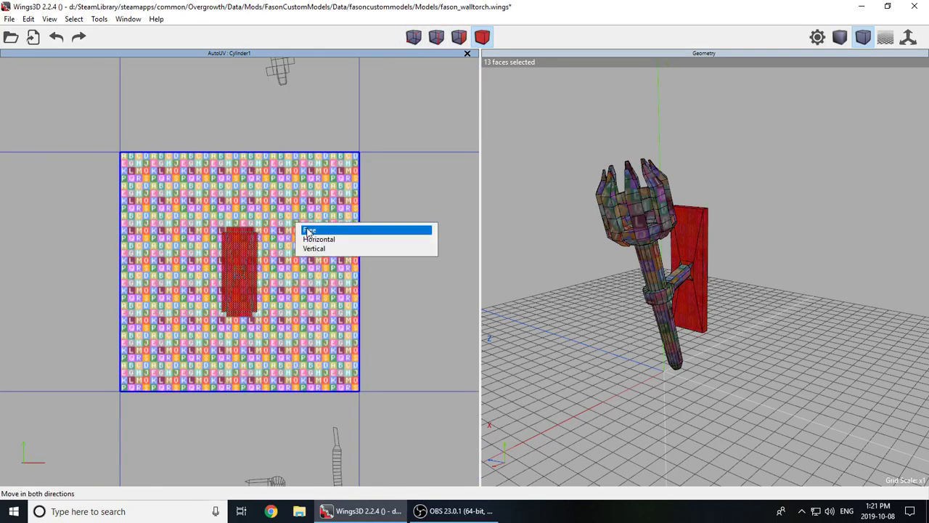
pyautogui.click(309, 230)
pyautogui.click(278, 247)
pyautogui.scroll(-1, 309, 373)
pyautogui.scroll(-1, 309, 373)
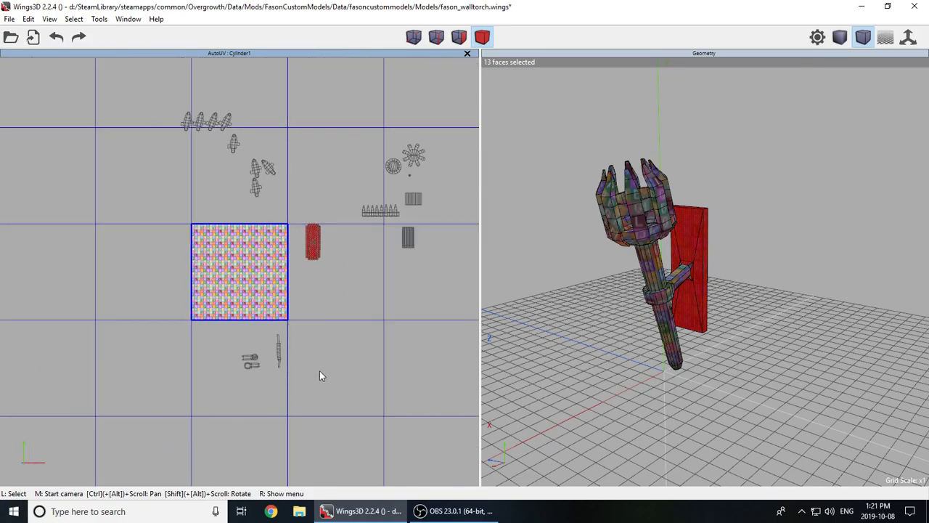
# - Move the two selected wall plate charts freely up and to the right by about 0.40 and 0.62, toward the other grouped charts, and deselect them
pyautogui.rightClick(323, 290)
pyautogui.click(326, 294)
pyautogui.click(326, 295)
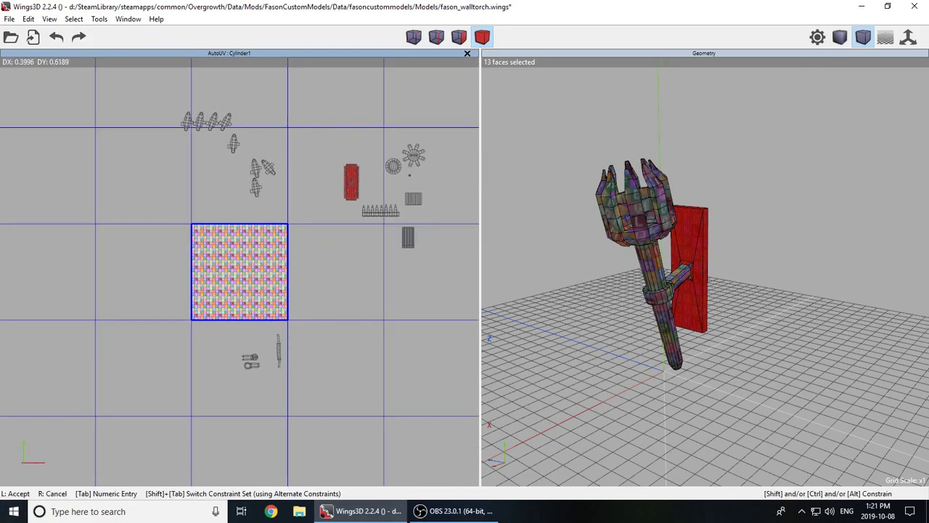
pyautogui.click(365, 173)
pyautogui.scroll(8, 365, 172)
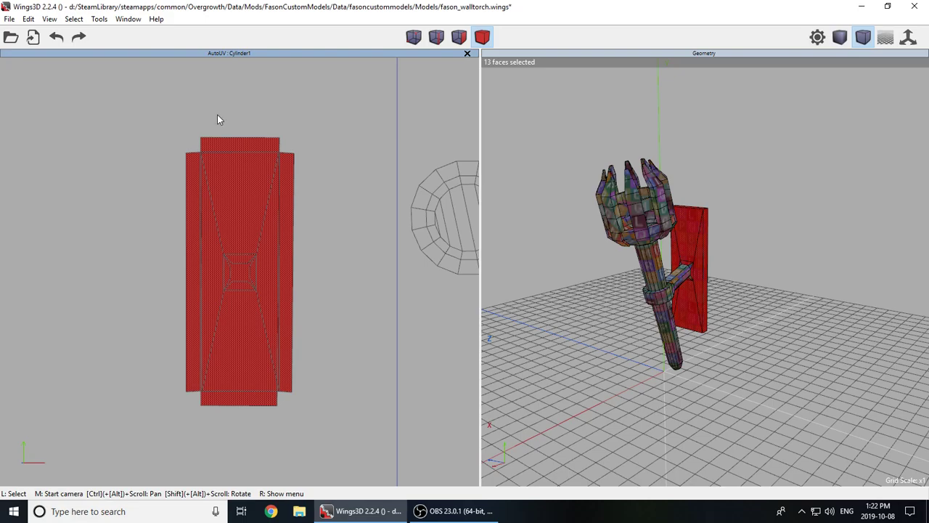
pyautogui.scroll(-5, 261, 151)
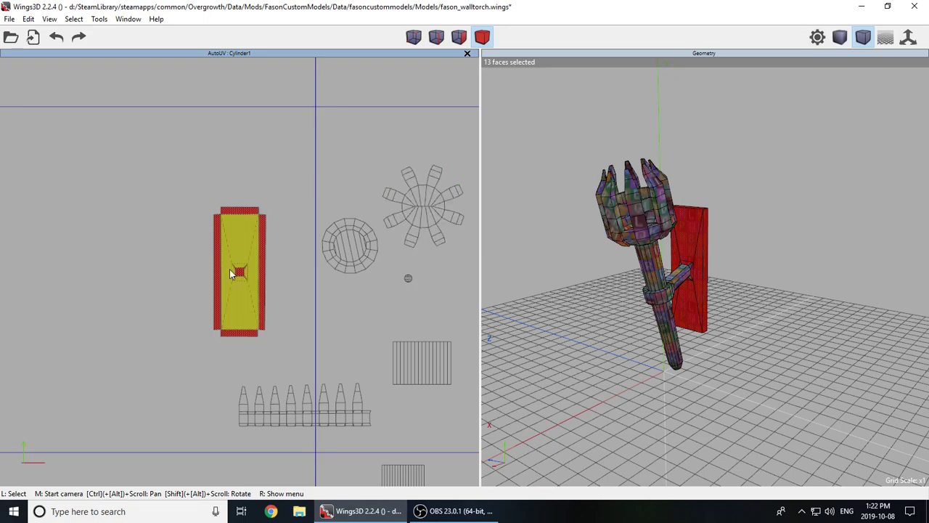
pyautogui.scroll(-2, 349, 166)
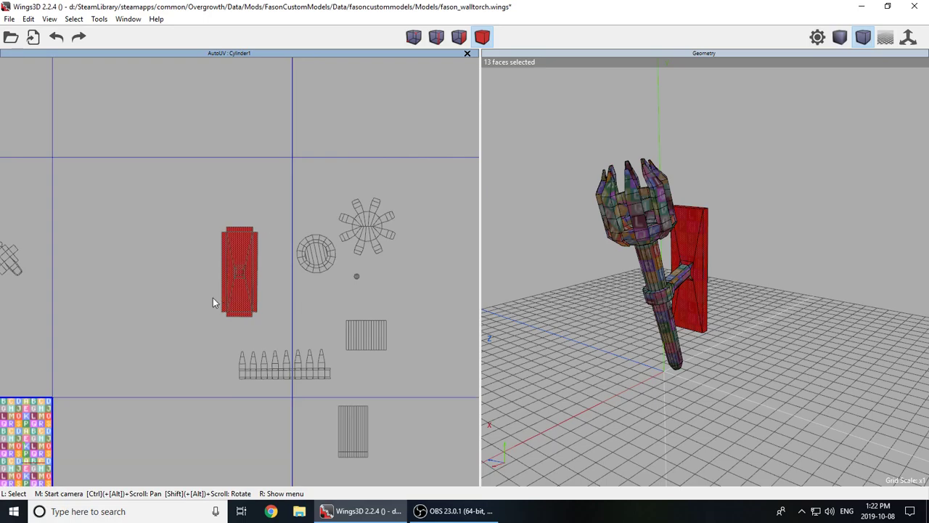
pyautogui.press('space')
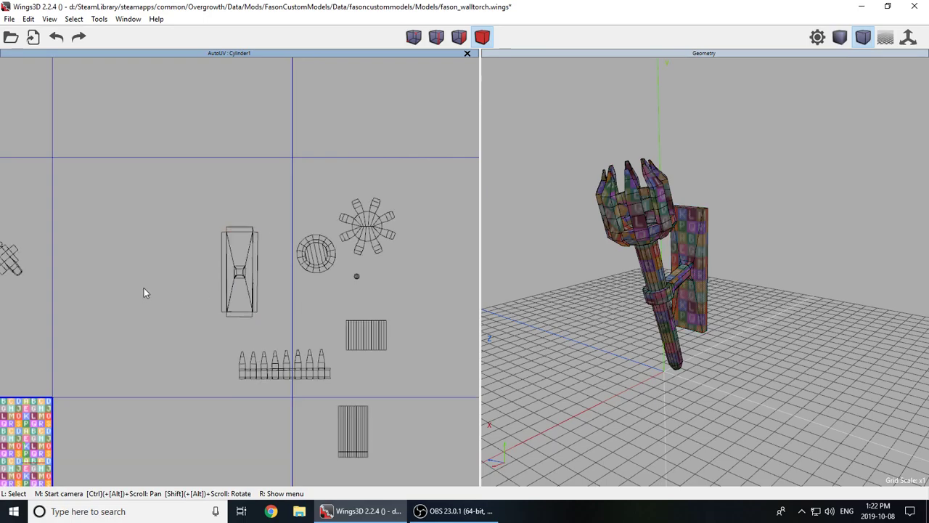
# - Select the round chart and the gear-shaped chart as whole bodies and move both to the center of the texture area
pyautogui.click(324, 265)
pyautogui.click(372, 232)
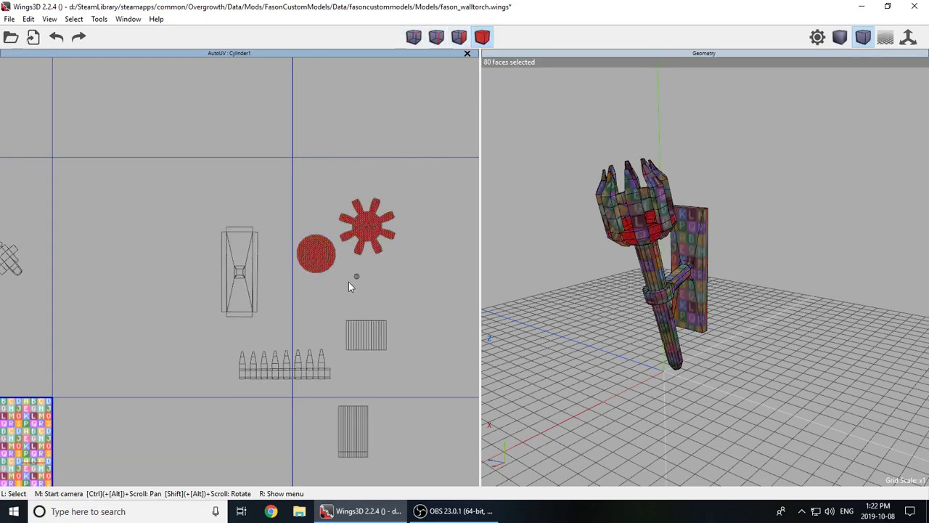
pyautogui.scroll(-2, 356, 240)
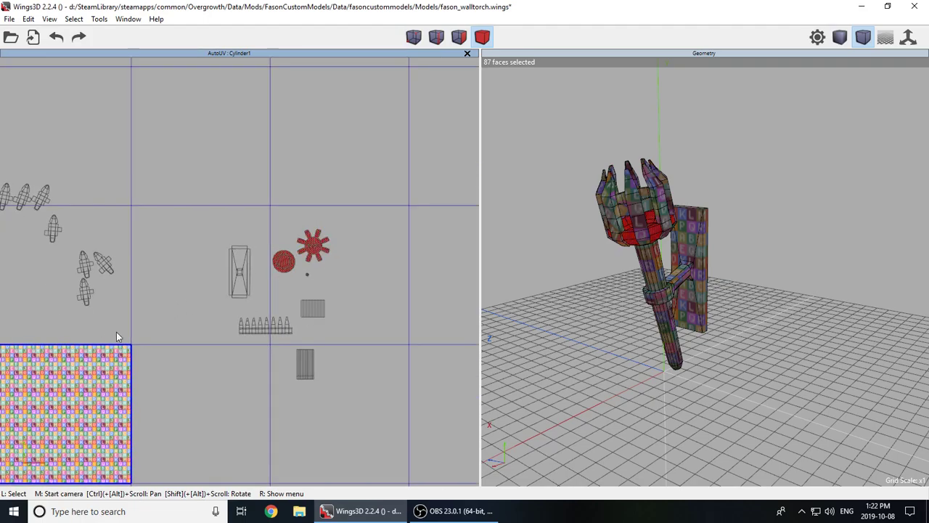
pyautogui.scroll(-1, 238, 285)
pyautogui.scroll(5, 272, 294)
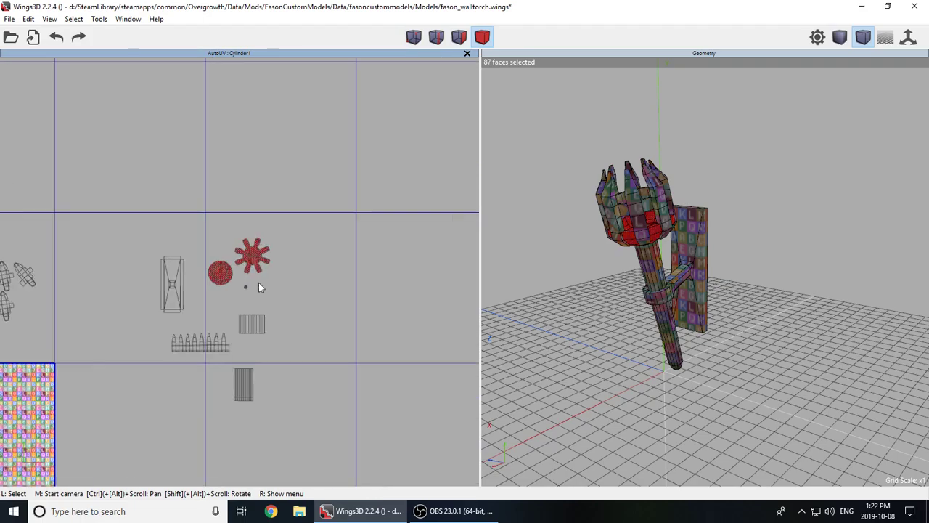
pyautogui.scroll(-2, 326, 228)
pyautogui.scroll(-1, 129, 321)
pyautogui.scroll(-1, 199, 309)
pyautogui.rightClick(156, 301)
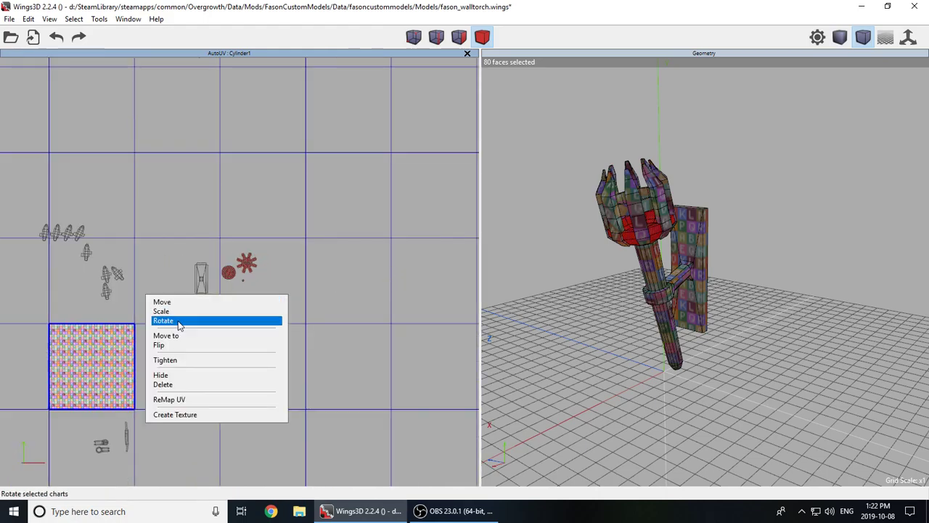
pyautogui.click(176, 332)
pyautogui.click(183, 332)
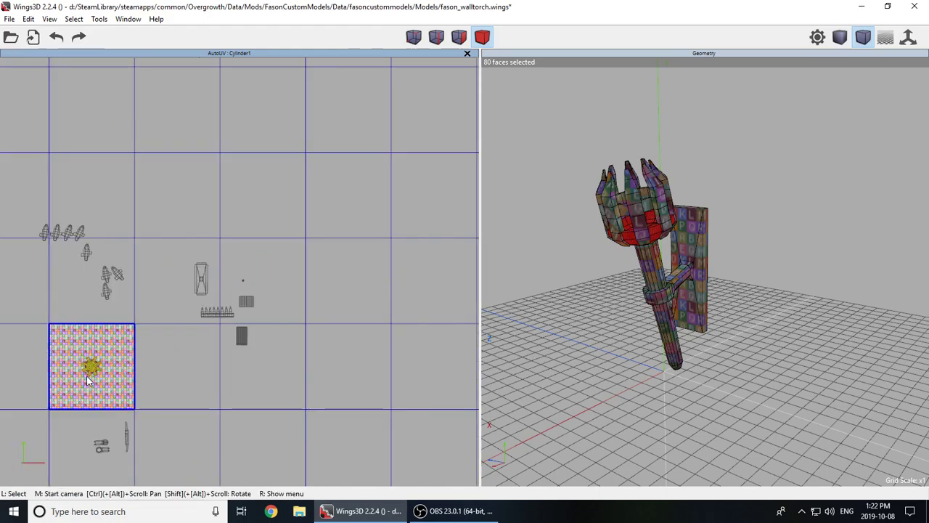
pyautogui.scroll(5, 91, 367)
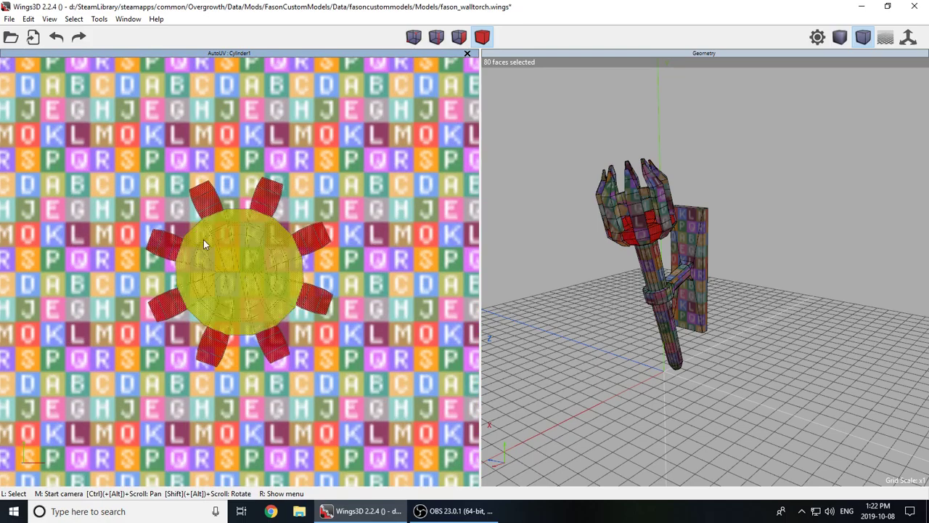
pyautogui.scroll(-4, 245, 228)
# - Move the overlapping round and gear-shaped charts freely out of the texture area, to just beside its upper right corner
pyautogui.rightClick(249, 218)
pyautogui.click(249, 217)
pyautogui.click(248, 217)
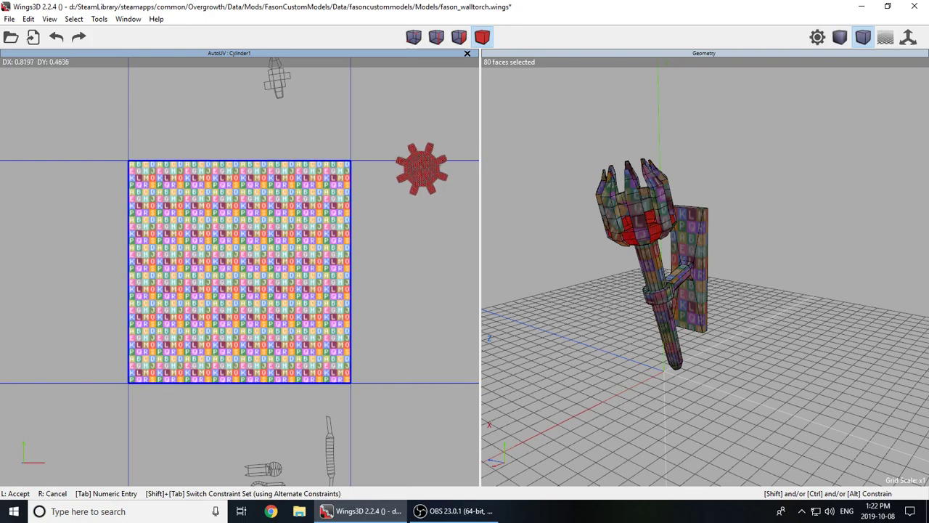
pyautogui.click(402, 153)
pyautogui.scroll(-3, 429, 137)
pyautogui.scroll(5, 239, 270)
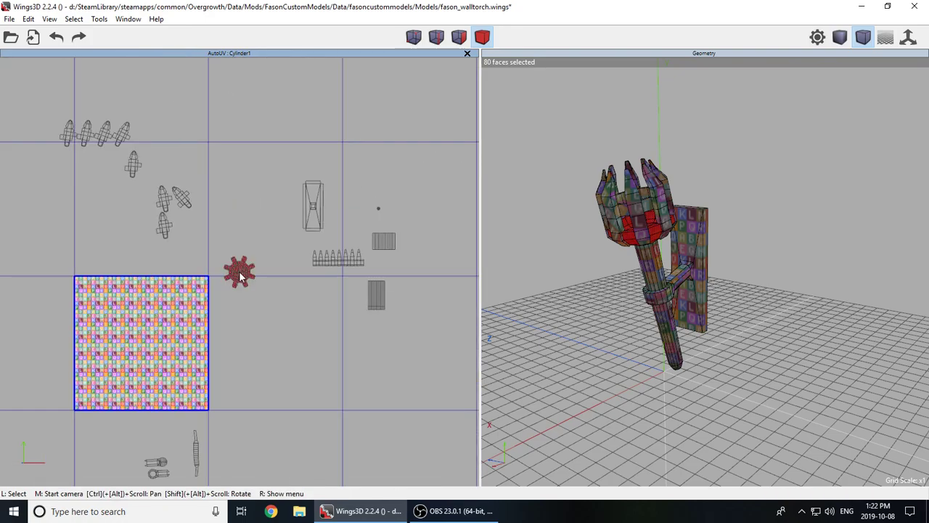
pyautogui.scroll(-2, 239, 271)
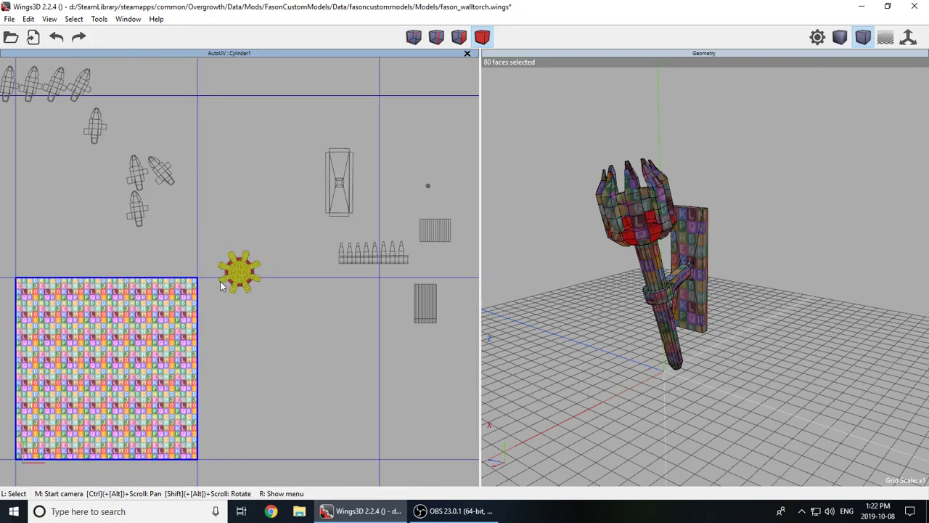
pyautogui.scroll(-1, 220, 281)
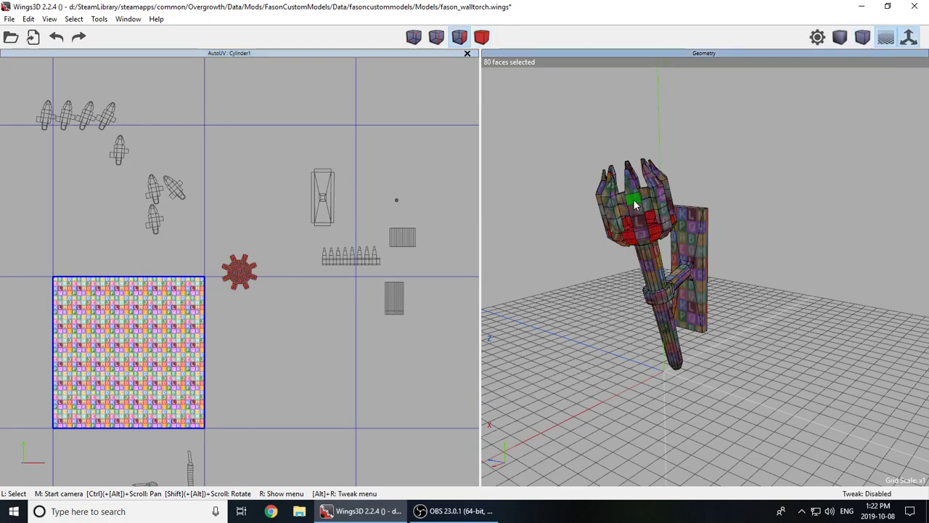
# - Move the overlapping round and gear-shaped charts freely to just above the tiny round chart in the outside group, and deselect them
pyautogui.rightClick(233, 206)
pyautogui.click(235, 206)
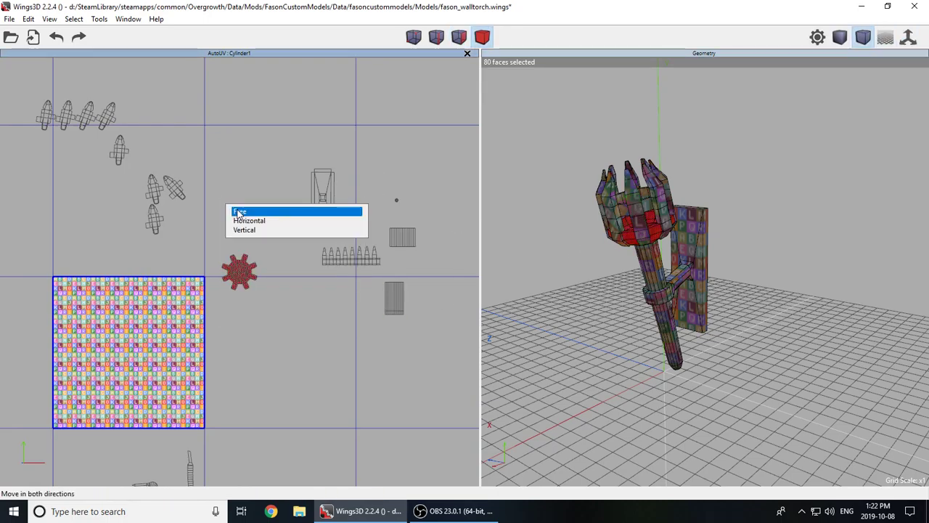
pyautogui.click(235, 209)
pyautogui.click(236, 214)
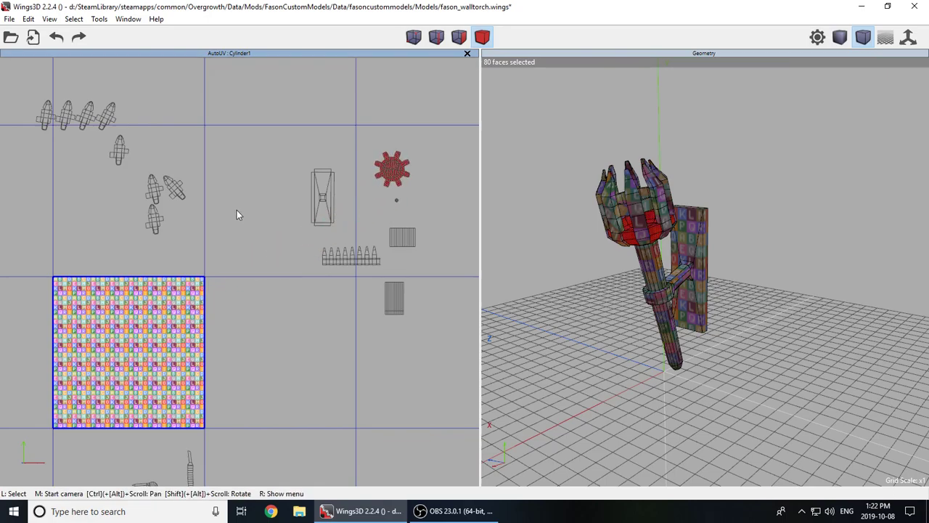
pyautogui.press('space')
pyautogui.scroll(5, 392, 171)
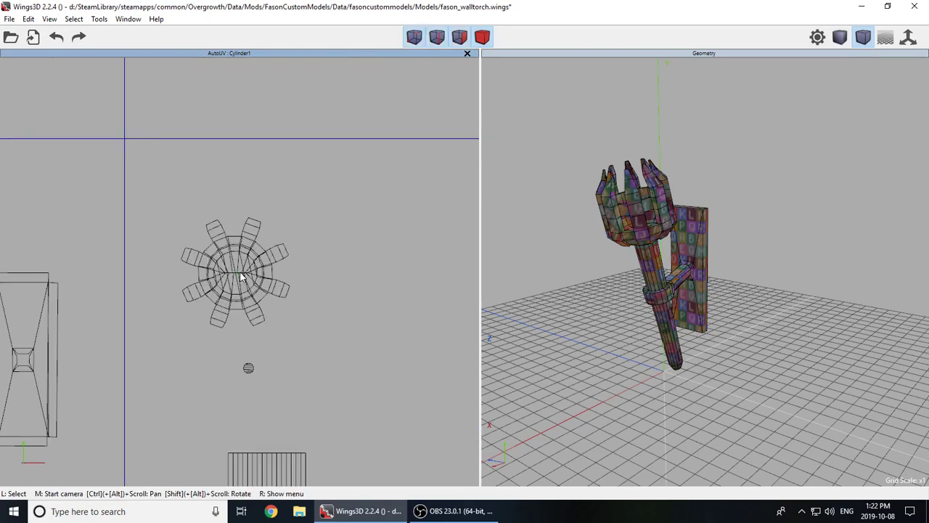
pyautogui.scroll(-3, 233, 276)
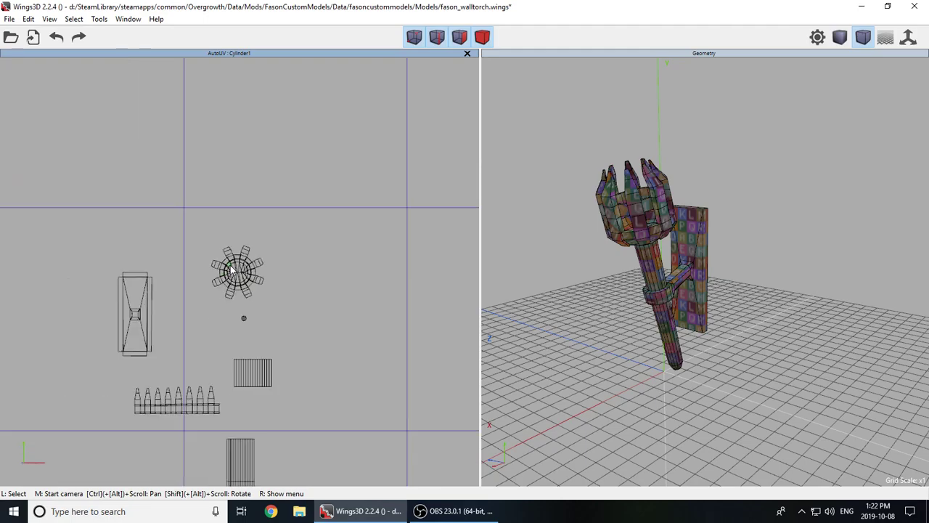
# - Select both bracket arm charts below the texture area as whole bodies, rotate them freely by about -2.48 degrees to level them, and deselect them
pyautogui.scroll(-2, 210, 278)
pyautogui.scroll(-1, 240, 283)
pyautogui.scroll(-1, 247, 348)
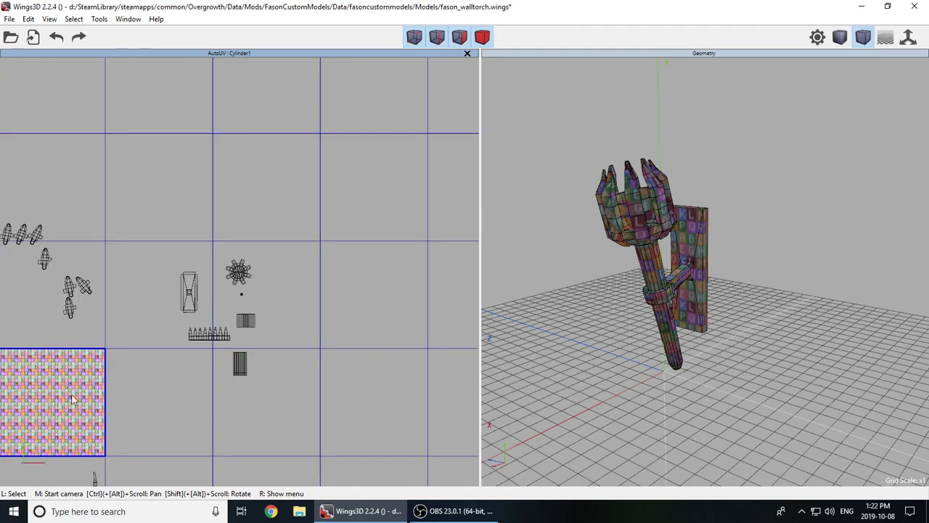
pyautogui.scroll(-1, 202, 383)
pyautogui.scroll(1, 116, 428)
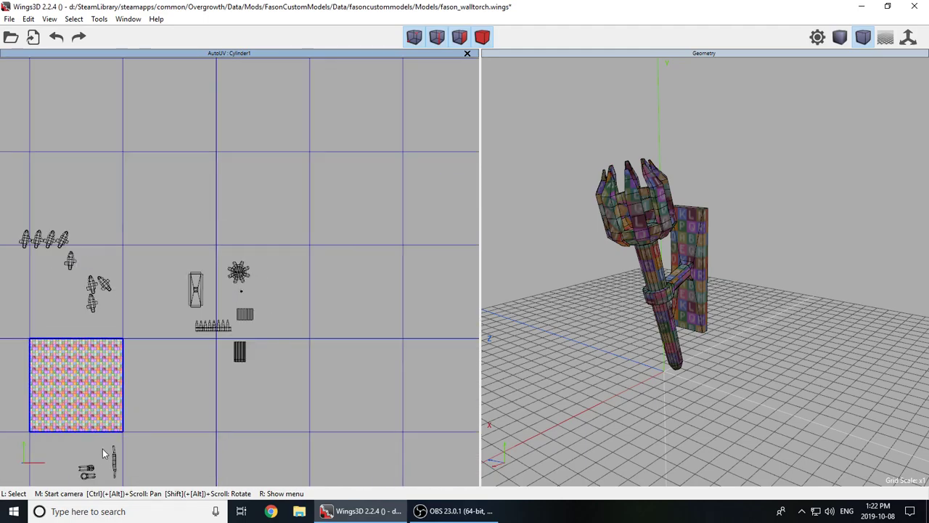
pyautogui.scroll(3, 91, 472)
pyautogui.scroll(2, 239, 272)
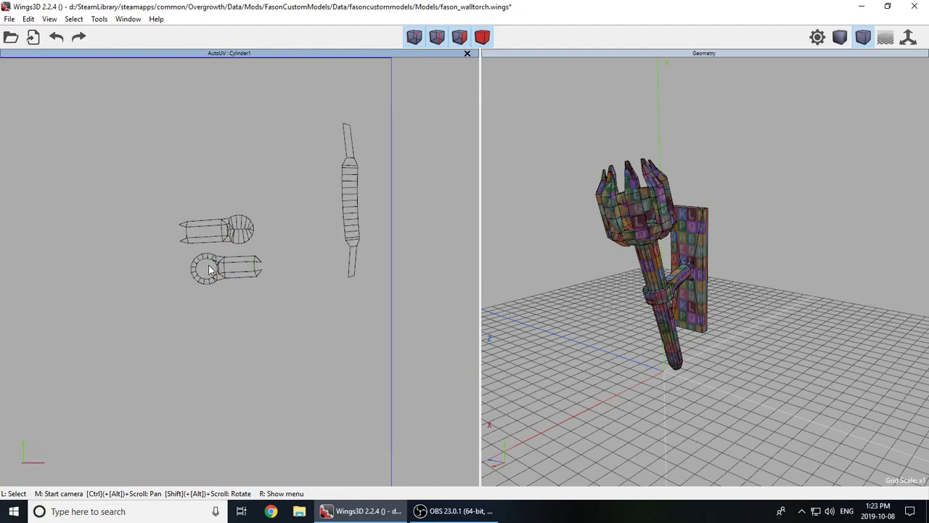
pyautogui.click(482, 37)
pyautogui.click(229, 236)
pyautogui.click(234, 269)
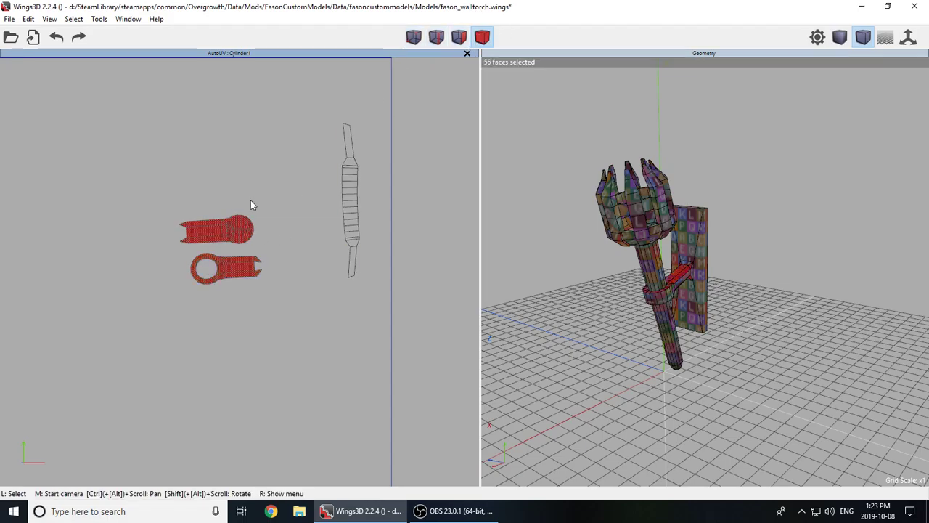
pyautogui.rightClick(259, 155)
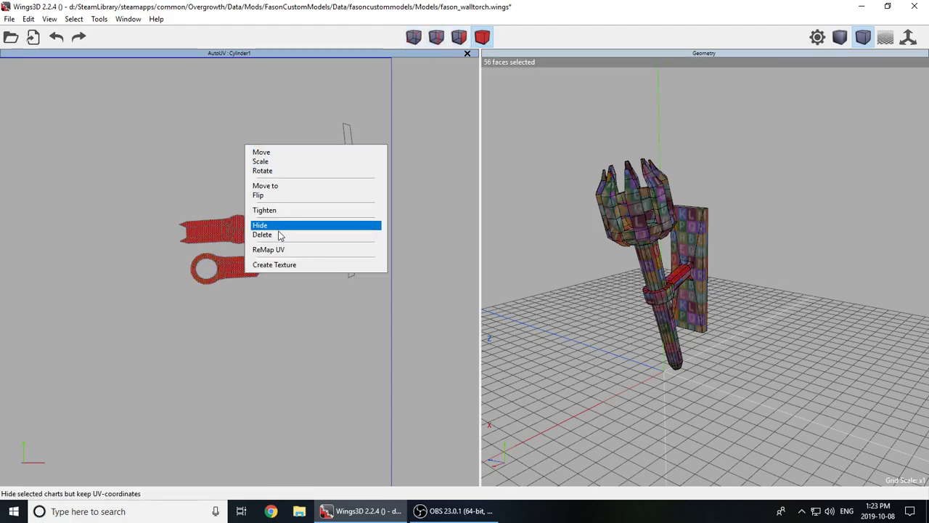
pyautogui.click(256, 172)
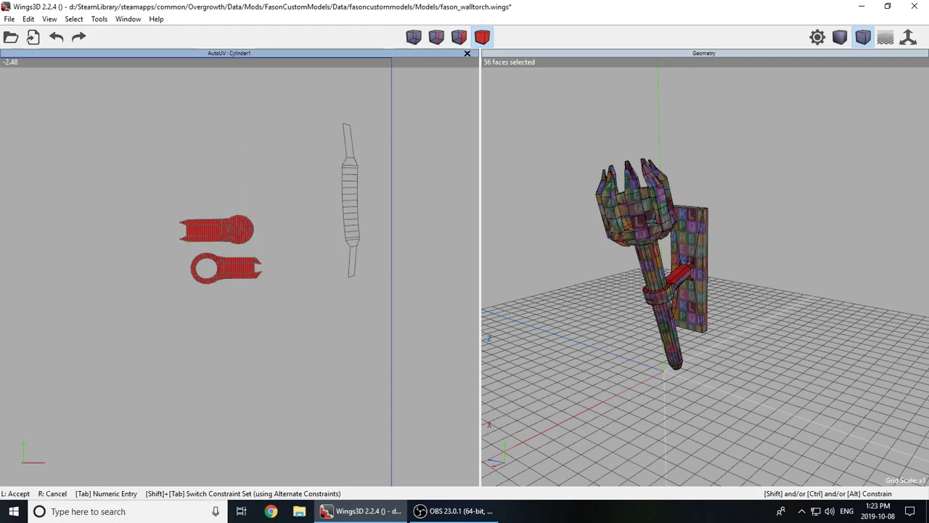
pyautogui.click(306, 116)
pyautogui.click(306, 116)
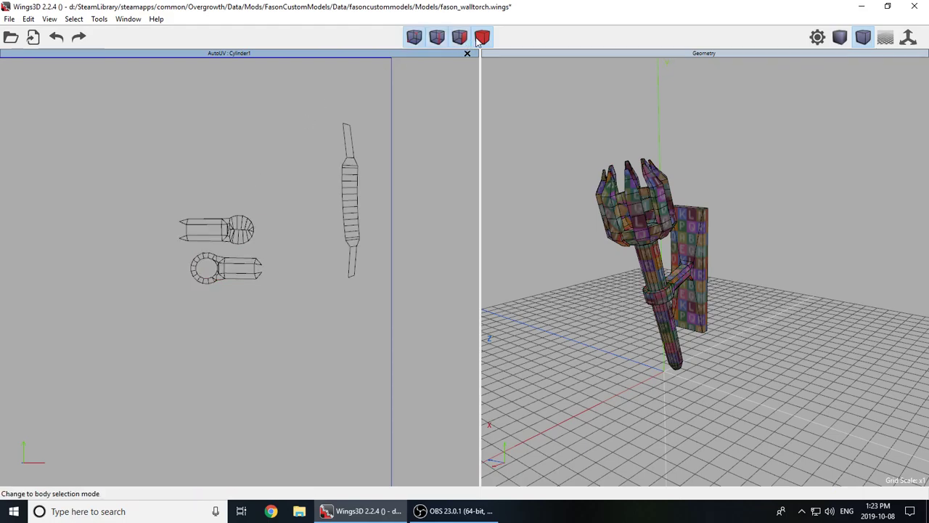
# - Select the lower bracket arm chart with the ring-shaped end and rotate it by 180 degrees
pyautogui.click(240, 258)
pyautogui.rightClick(240, 255)
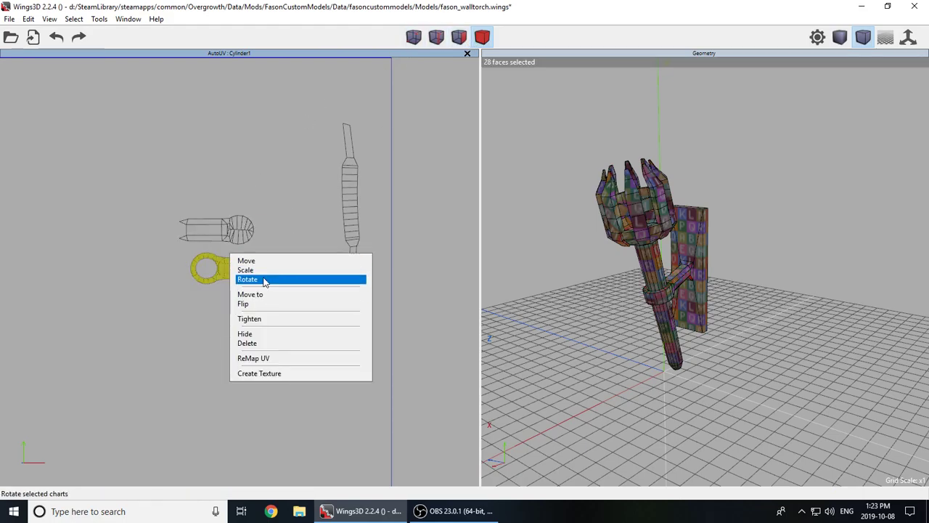
pyautogui.click(264, 278)
pyautogui.press('Tab')
pyautogui.write('180')
pyautogui.click(241, 300)
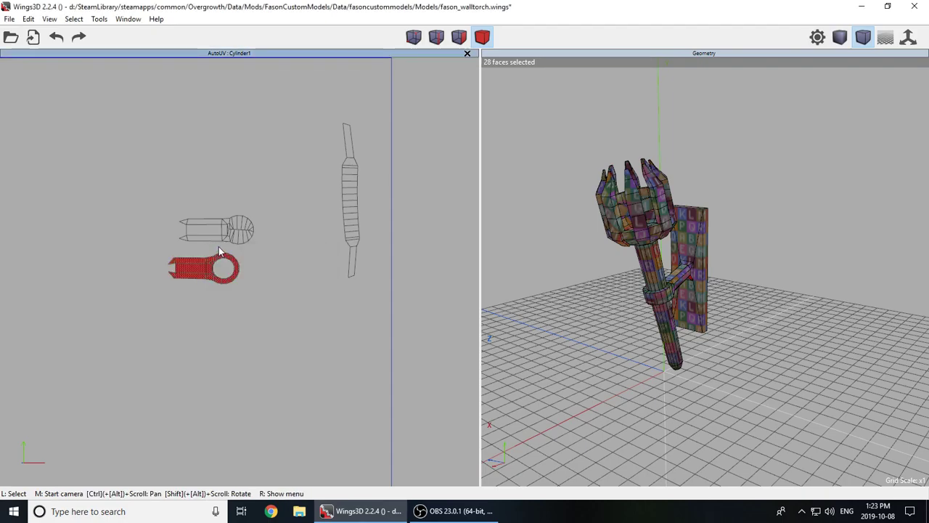
# - Add the upper bracket arm chart to the selection and move both bracket charts to the center of the texture area
pyautogui.rightClick(274, 254)
pyautogui.click(223, 234)
pyautogui.scroll(-5, 257, 136)
pyautogui.rightClick(261, 185)
pyautogui.click(274, 218)
pyautogui.click(278, 223)
pyautogui.scroll(10, 213, 150)
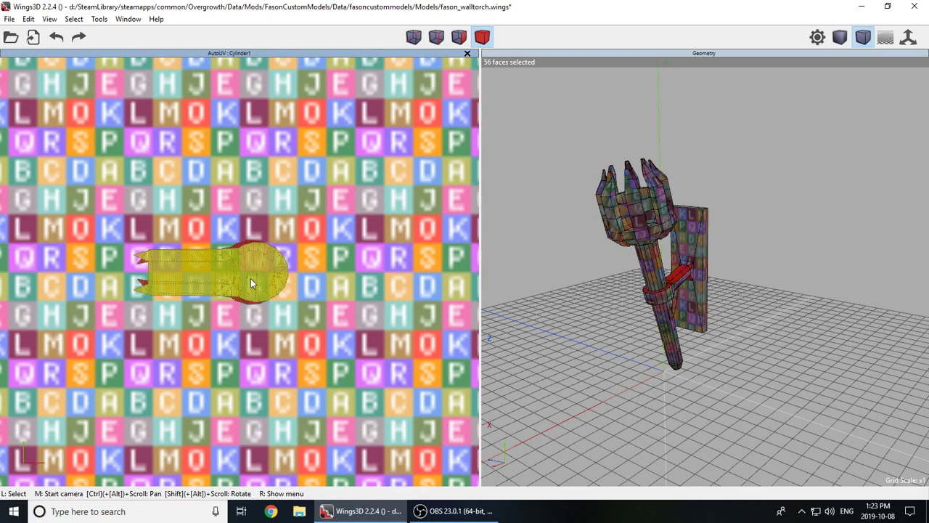
# - Select only the bracket chart with the solid round end and move it freely slightly left to align it over the ring-ended chart
pyautogui.click(245, 264)
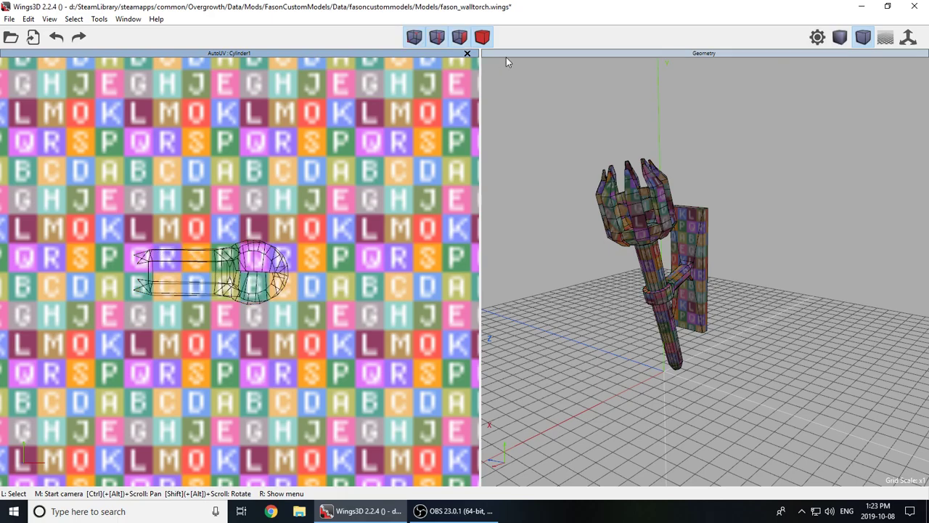
pyautogui.click(482, 36)
pyautogui.click(251, 262)
pyautogui.rightClick(250, 262)
pyautogui.click(255, 262)
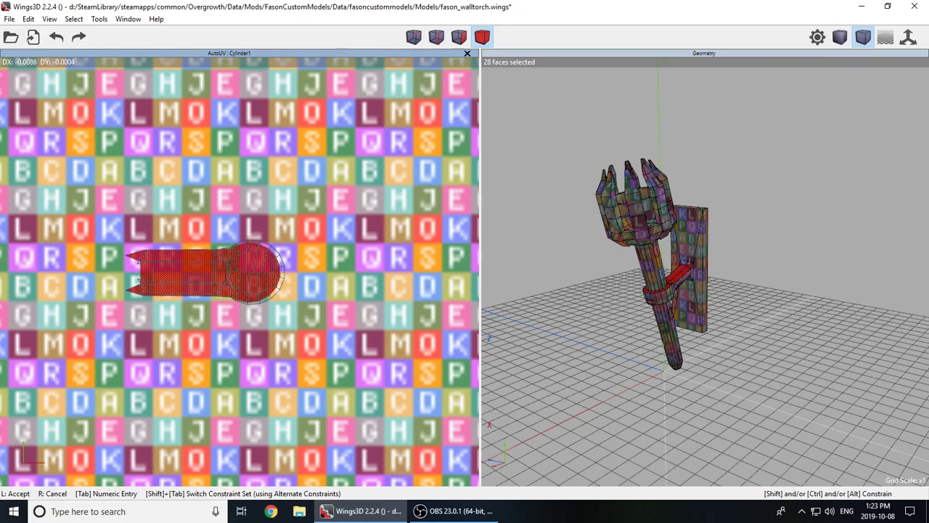
pyautogui.click(249, 266)
# - Select both overlapping bracket charts, move them freely out of the texture area to just left of the tall striped chart, and deselect them
pyautogui.scroll(-6, 303, 207)
pyautogui.moveTo(145, 251); pyautogui.dragTo(323, 299)
pyautogui.scroll(-4, 324, 299)
pyautogui.rightClick(373, 225)
pyautogui.click(382, 219)
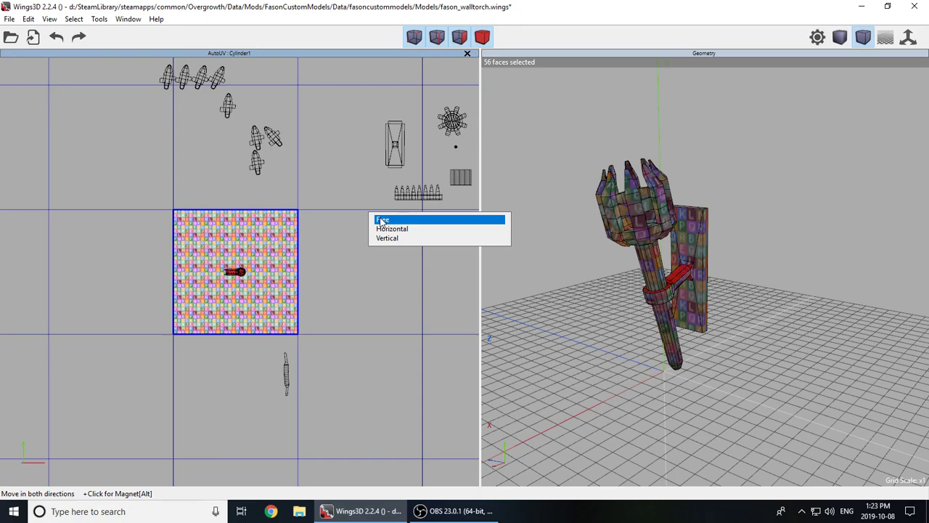
pyautogui.click(383, 219)
pyautogui.click(380, 217)
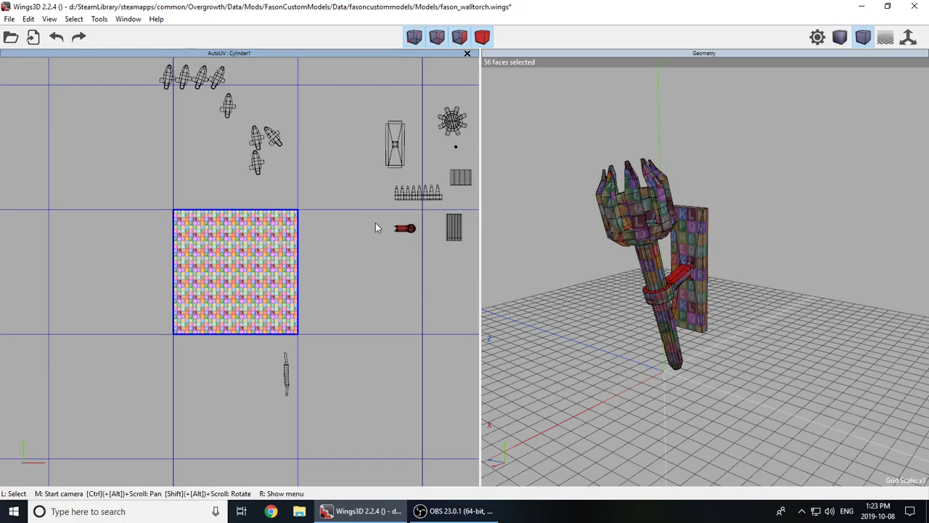
pyautogui.click(325, 331)
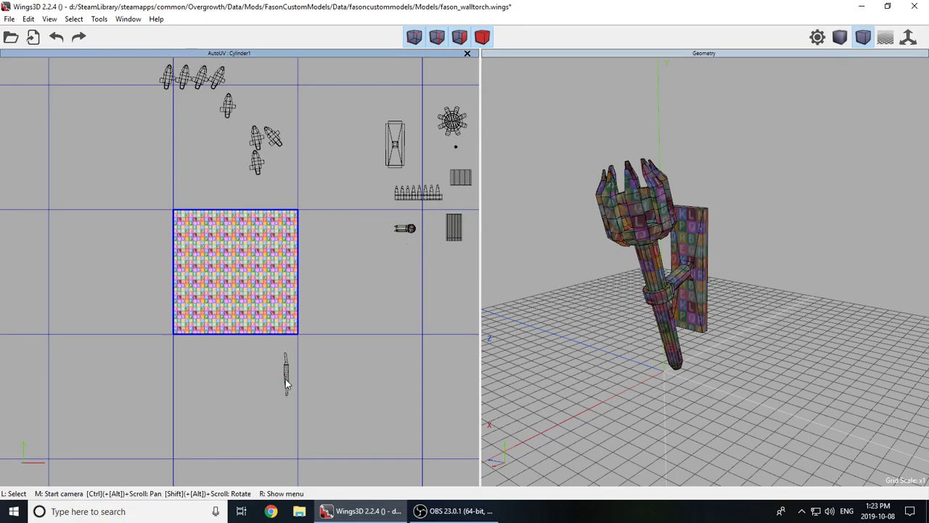
# - Select the narrow bracket strip chart below the texture area and rotate it freely slightly clockwise until it stands upright
pyautogui.scroll(6, 239, 273)
pyautogui.scroll(-2, 238, 269)
pyautogui.scroll(4, 238, 272)
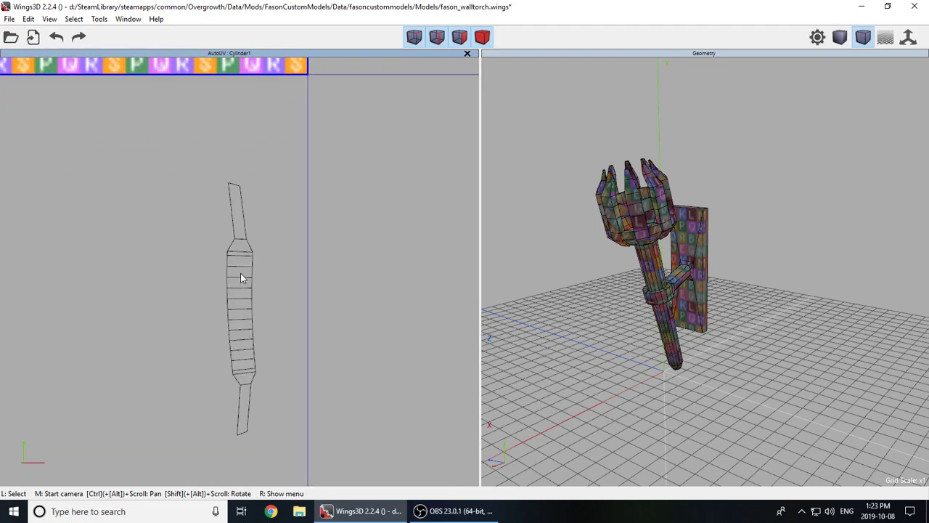
pyautogui.scroll(-1, 240, 272)
pyautogui.scroll(-1, 241, 277)
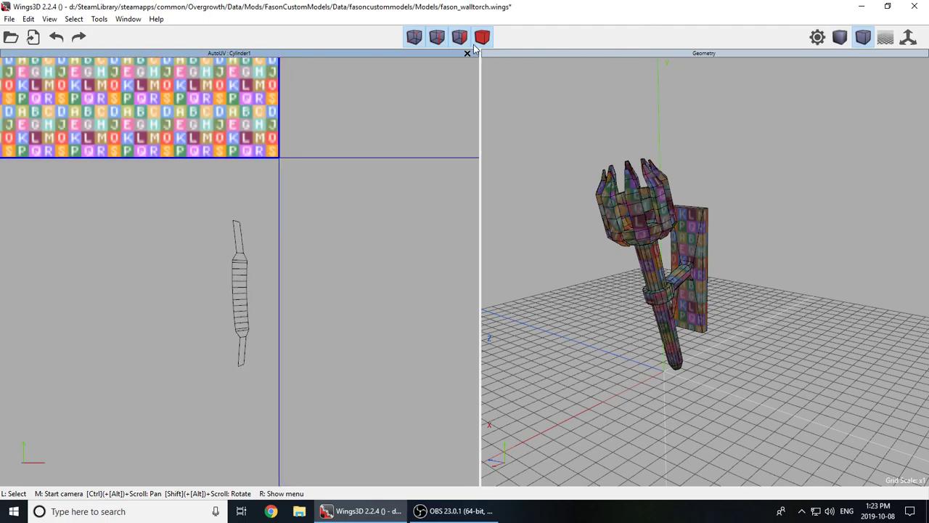
pyautogui.click(240, 286)
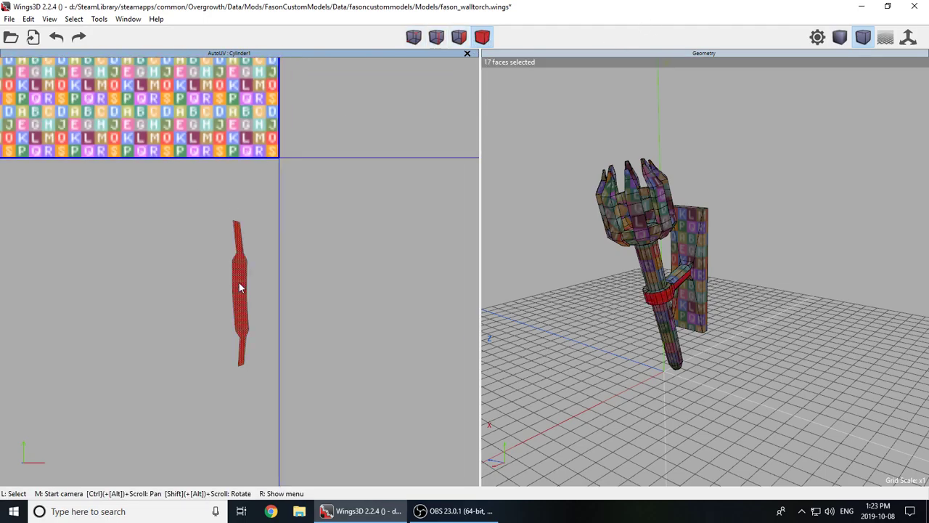
pyautogui.scroll(2, 238, 274)
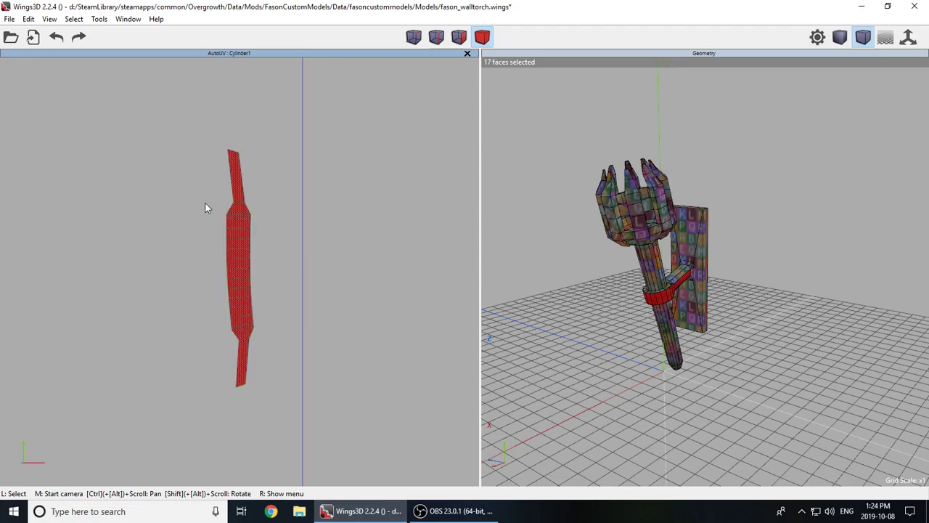
pyautogui.click(241, 247)
pyautogui.scroll(-6, 282, 265)
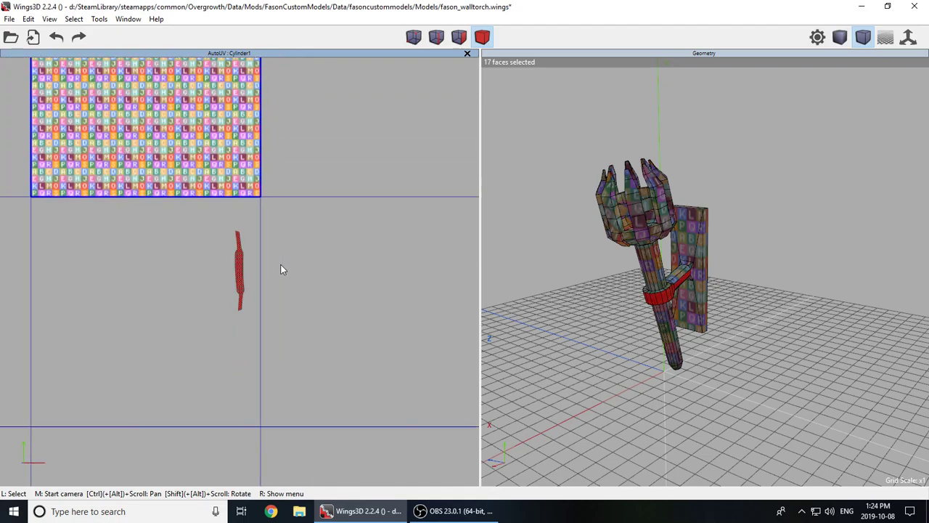
pyautogui.scroll(6, 249, 269)
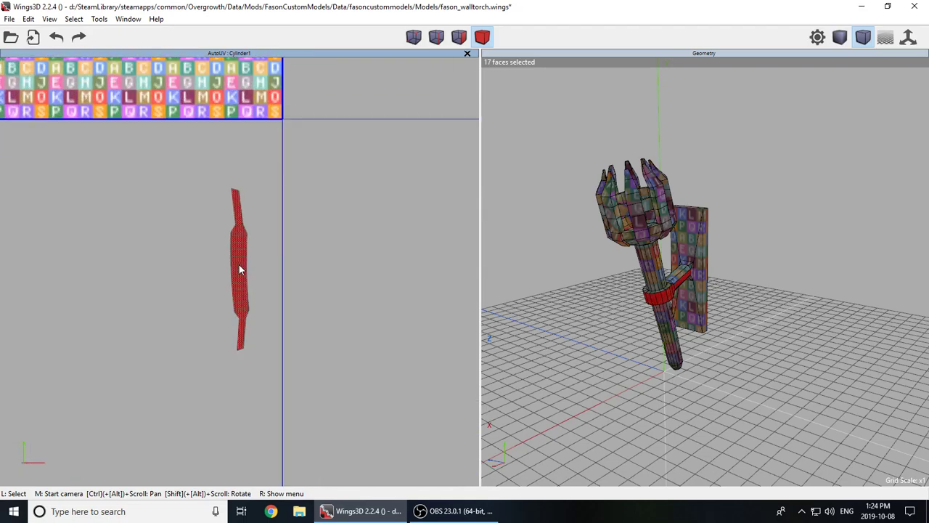
pyautogui.rightClick(278, 241)
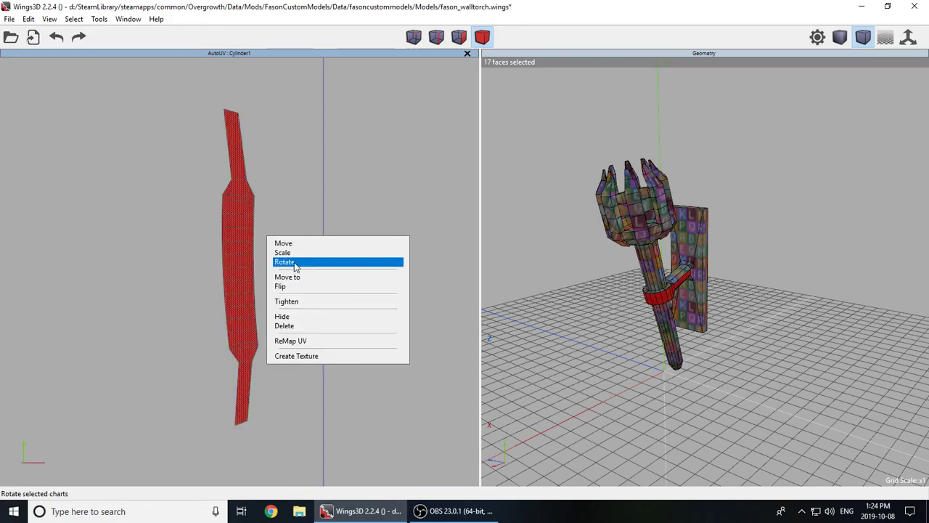
pyautogui.click(295, 263)
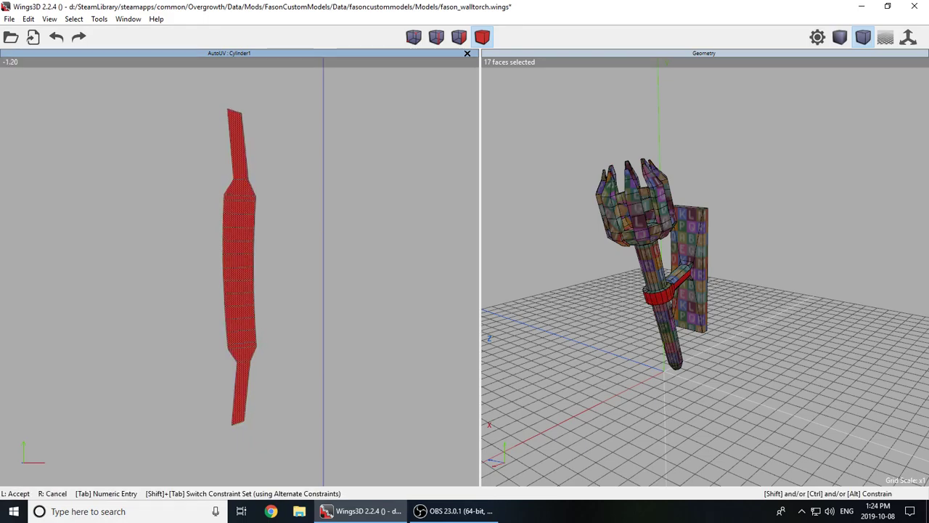
pyautogui.click(290, 265)
# - Select the bracket strip chart again, move it freely out to just right of the striped charts beside the texture area, and deselect it
pyautogui.scroll(-5, 272, 268)
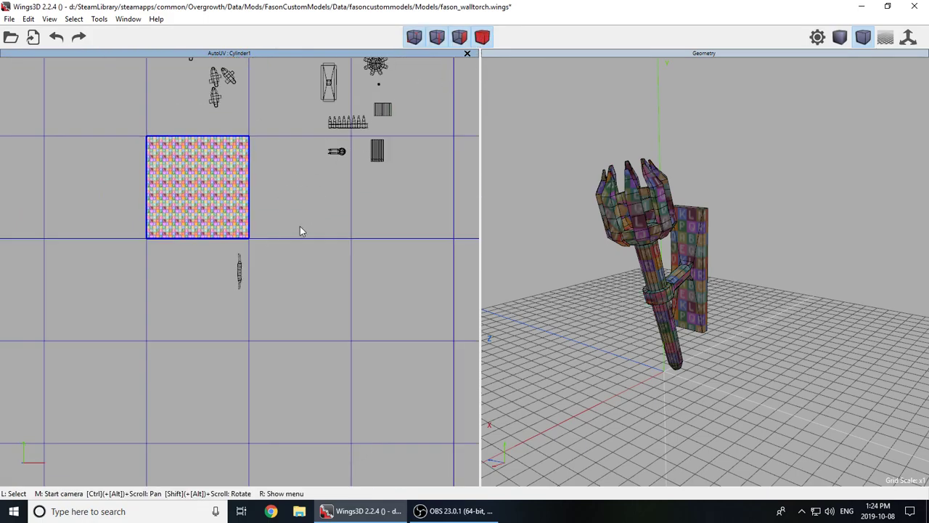
pyautogui.click(482, 37)
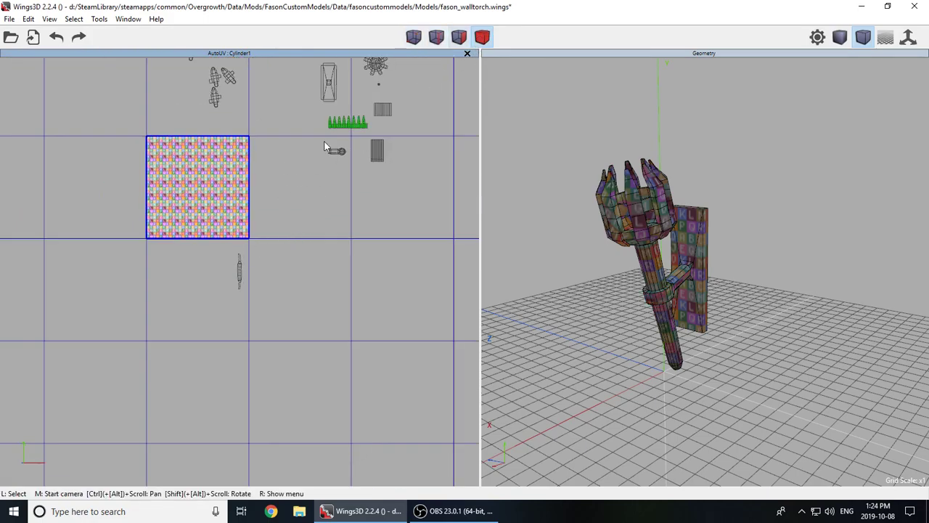
pyautogui.moveTo(310, 318); pyautogui.dragTo(148, 246)
pyautogui.rightClick(280, 252)
pyautogui.click(279, 252)
pyautogui.click(280, 252)
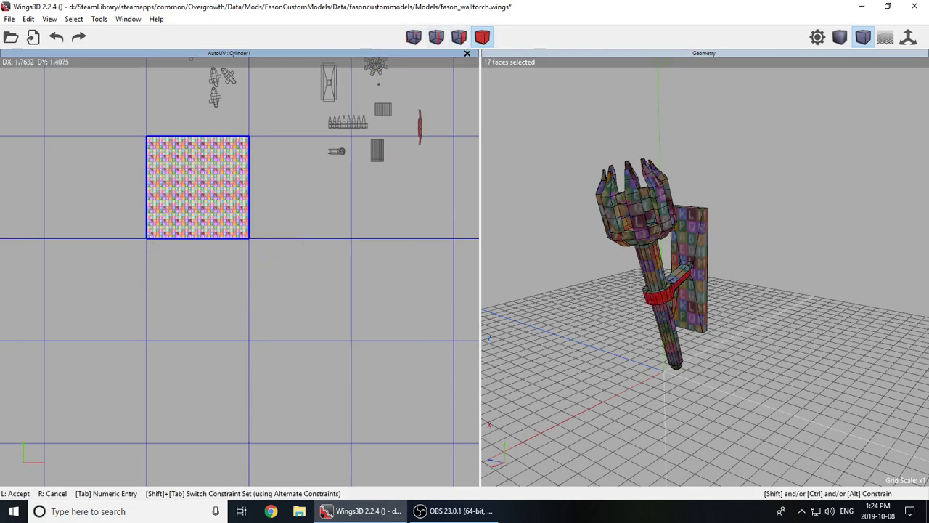
pyautogui.click(256, 292)
pyautogui.click(305, 189)
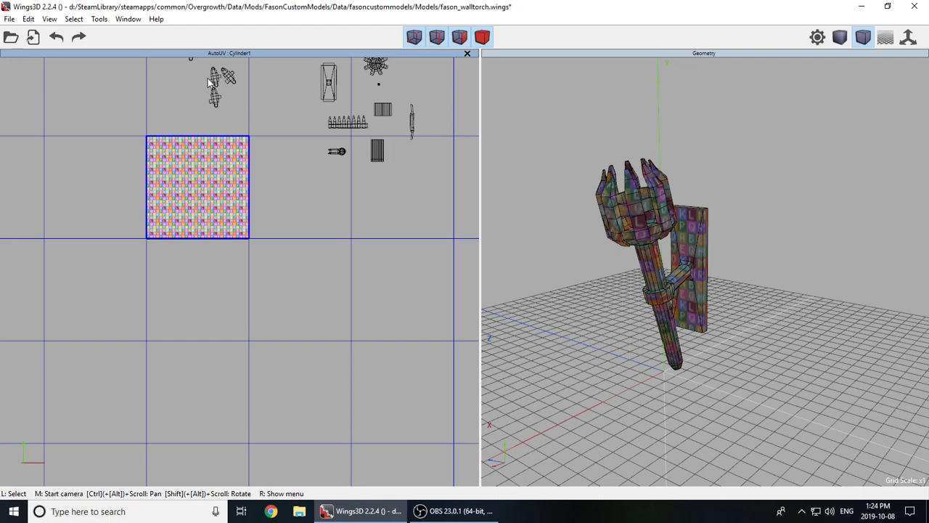
# - Select the eight small prong charts in the UV layout to check which faces they cover on the torch head
pyautogui.scroll(3, 242, 267)
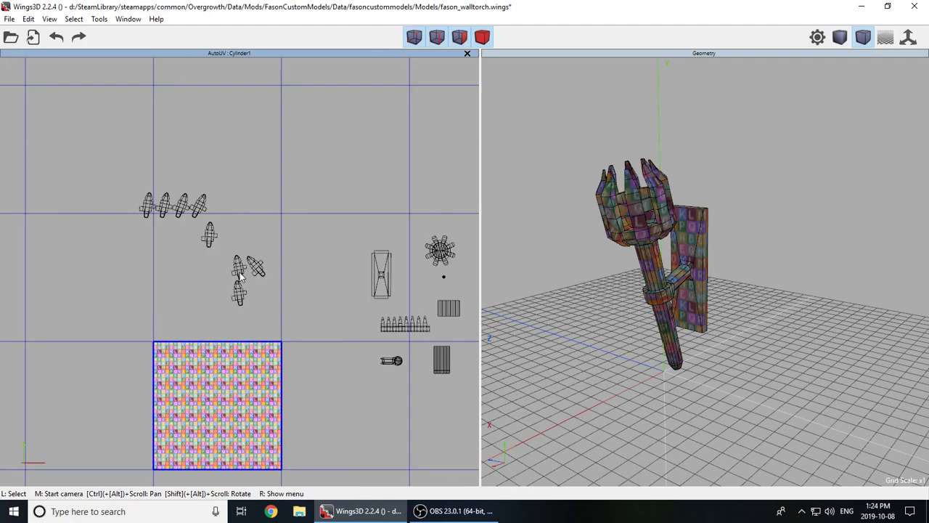
pyautogui.click(486, 34)
pyautogui.moveTo(95, 171)
pyautogui.mouseDown()
pyautogui.moveTo(181, 174)
pyautogui.moveTo(213, 267)
pyautogui.moveTo(258, 268)
pyautogui.moveTo(239, 315)
pyautogui.mouseUp()
pyautogui.middleClick(575, 279)
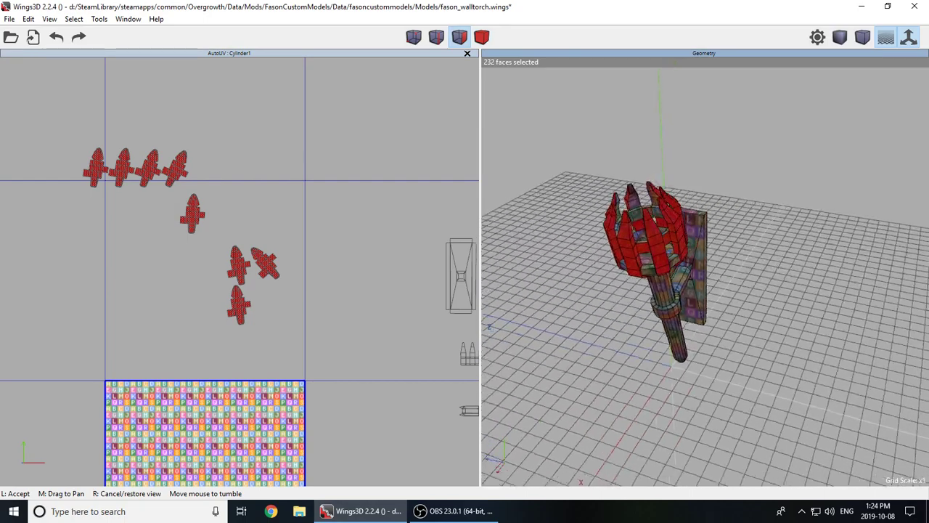
pyautogui.click(576, 279)
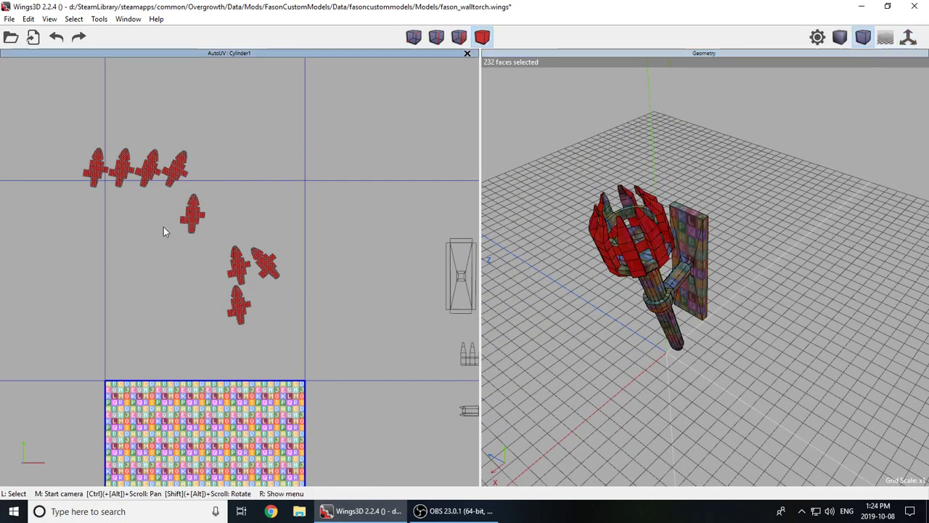
pyautogui.press('space')
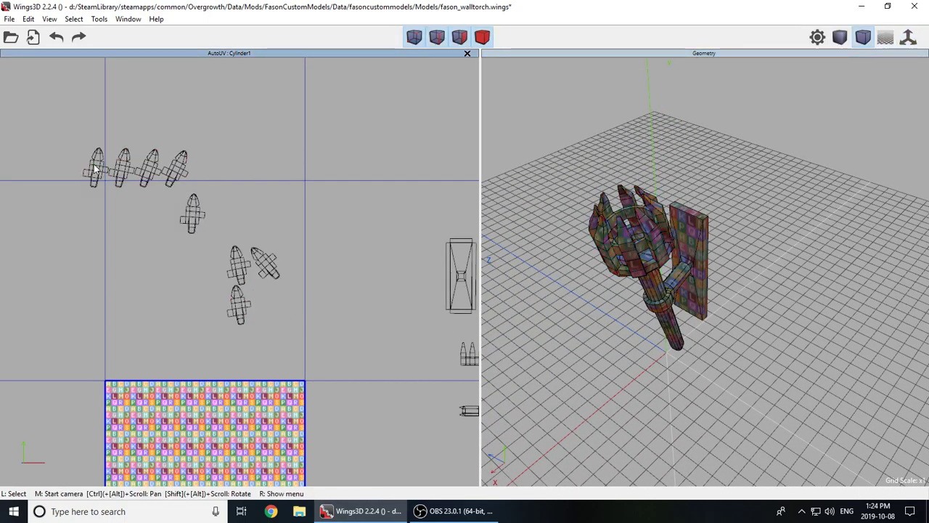
# - Examine the shape and tilt of the leftmost prong chart up close and compare it with its neighbours
pyautogui.scroll(10, 95, 172)
pyautogui.scroll(2, 240, 276)
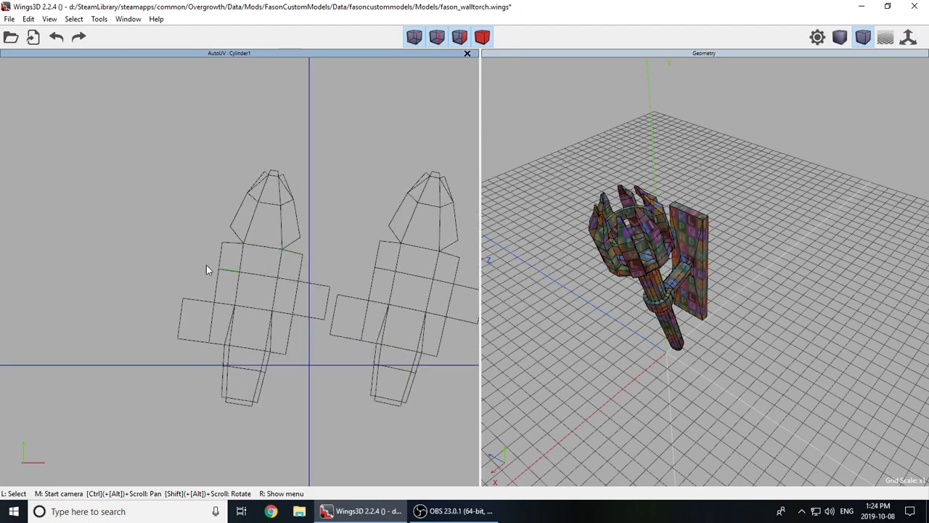
pyautogui.click(482, 36)
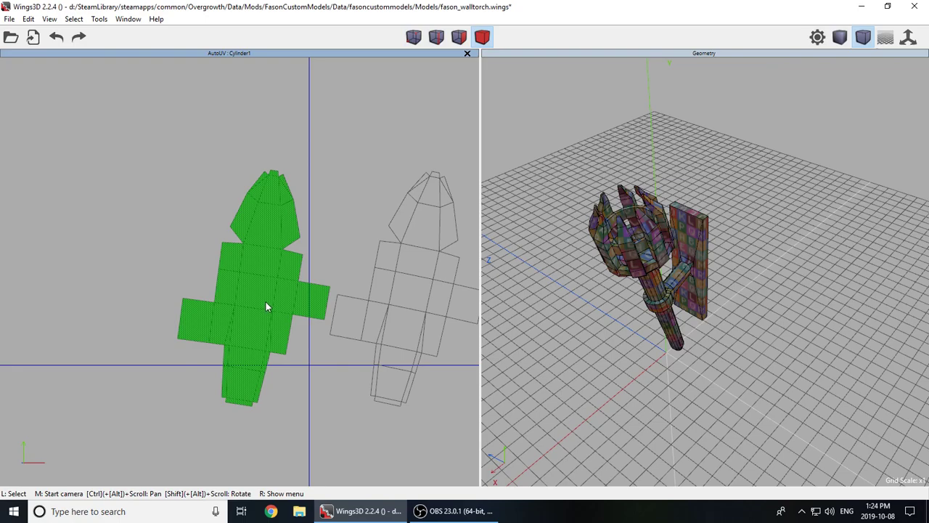
pyautogui.scroll(-3, 246, 239)
pyautogui.scroll(-3, 250, 242)
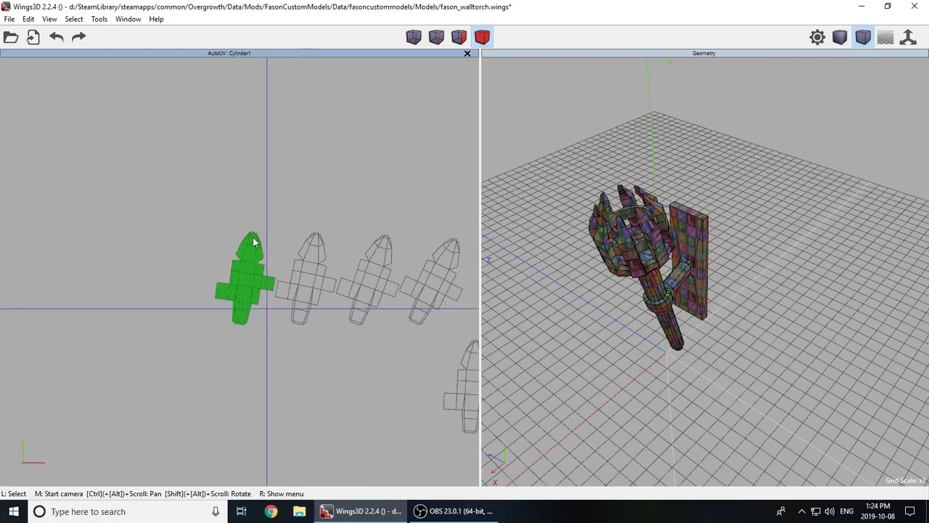
pyautogui.scroll(4, 242, 276)
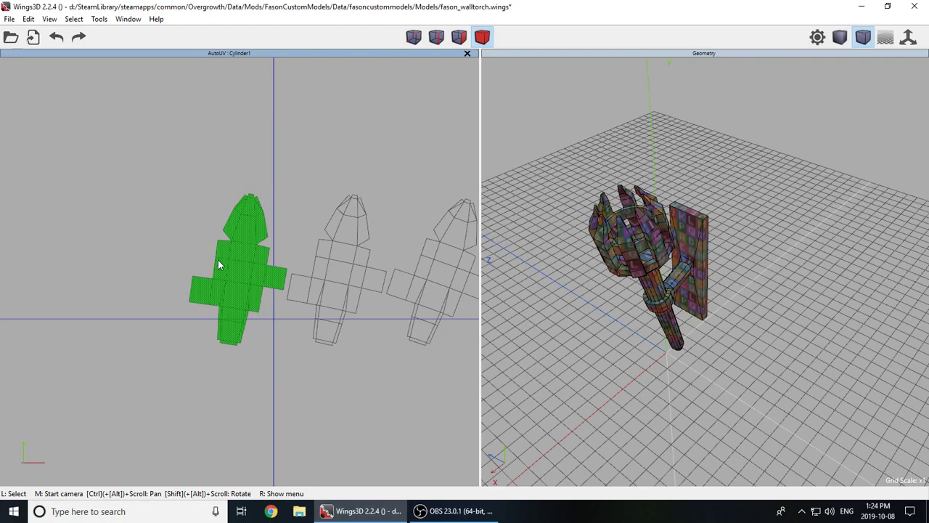
pyautogui.scroll(-2, 233, 251)
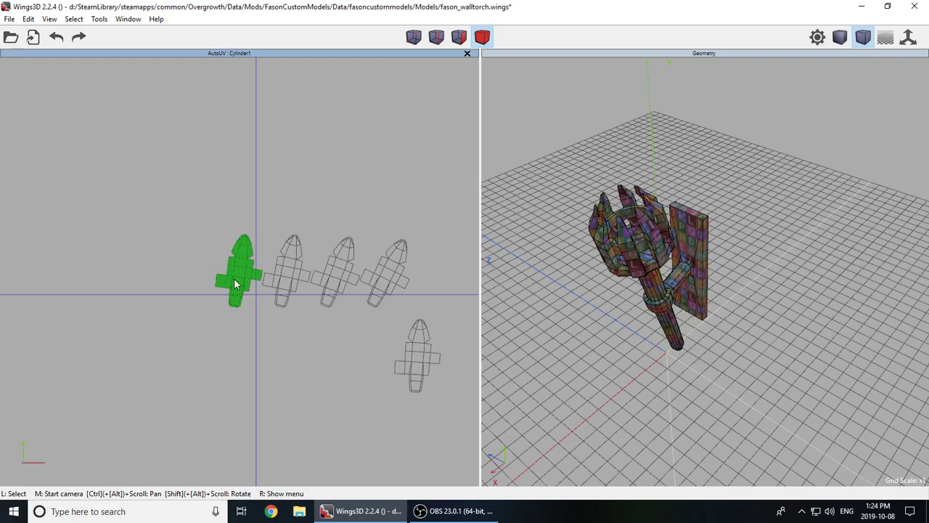
pyautogui.scroll(3, 234, 284)
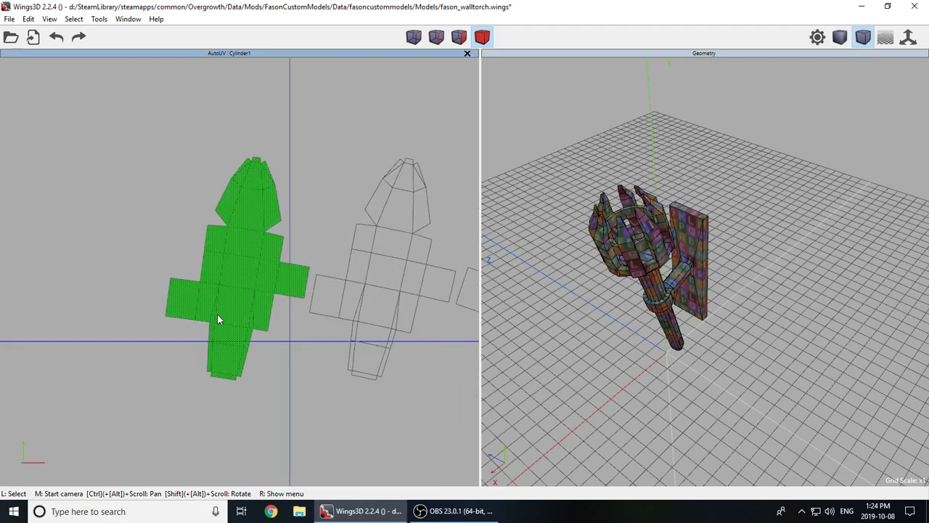
pyautogui.scroll(-3, 246, 230)
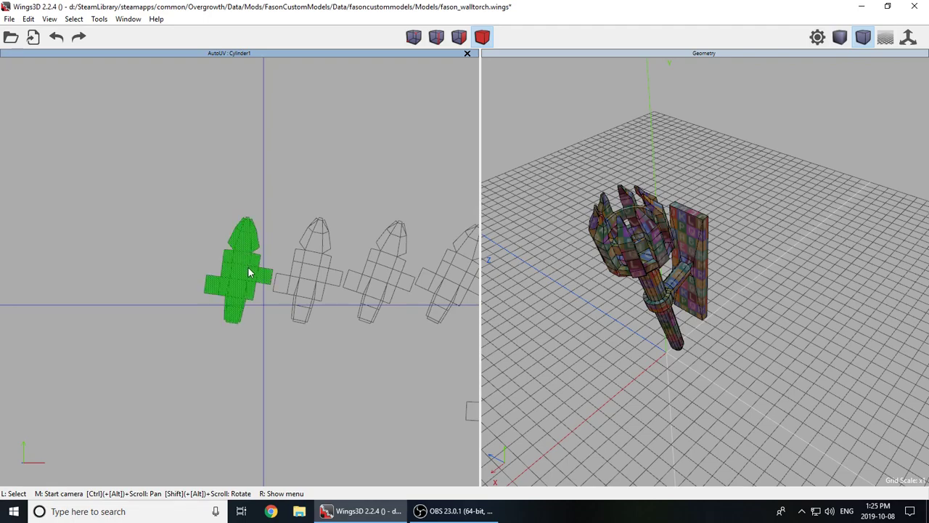
pyautogui.scroll(3, 240, 265)
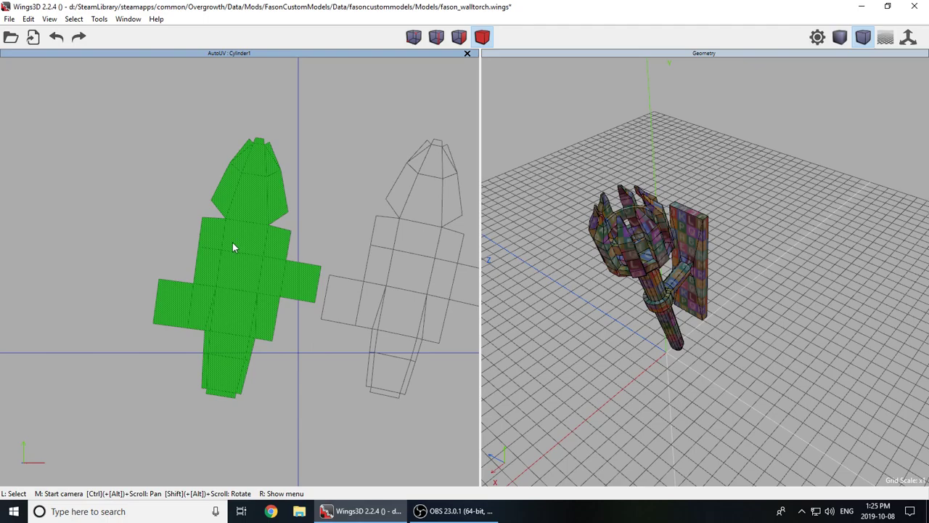
pyautogui.press('space')
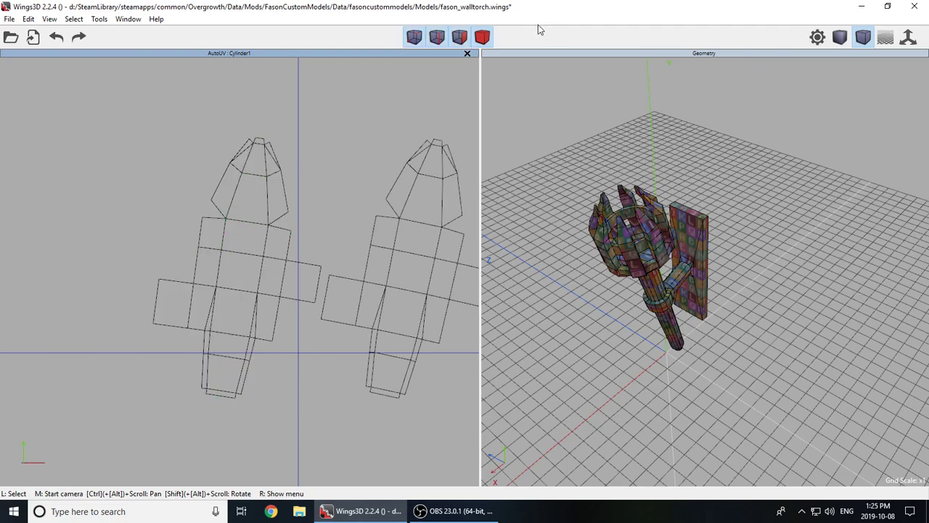
# - Select the leftmost prong chart as a whole and move it freely by about 0.04 towards its neighbour
pyautogui.click(482, 36)
pyautogui.click(256, 219)
pyautogui.rightClick(293, 181)
pyautogui.click(296, 188)
pyautogui.rightClick(296, 157)
pyautogui.click(297, 158)
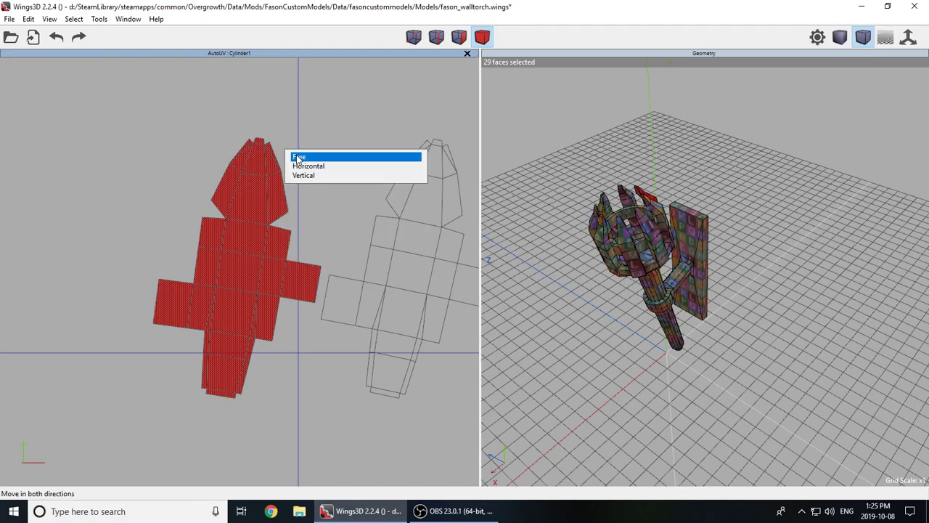
pyautogui.click(297, 157)
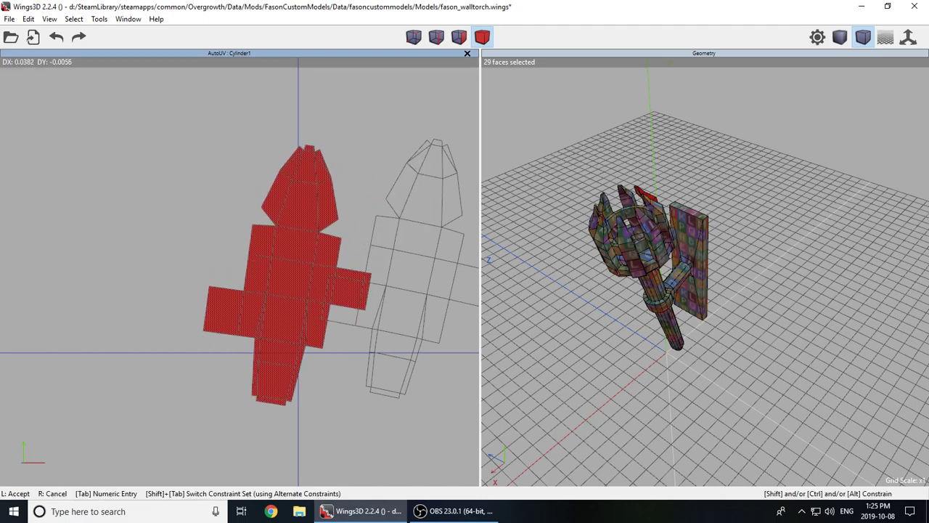
pyautogui.click(286, 135)
# - Rotate the leftmost prong chart by about 8 degrees so it stands upright, nudging its position slightly
pyautogui.rightClick(332, 88)
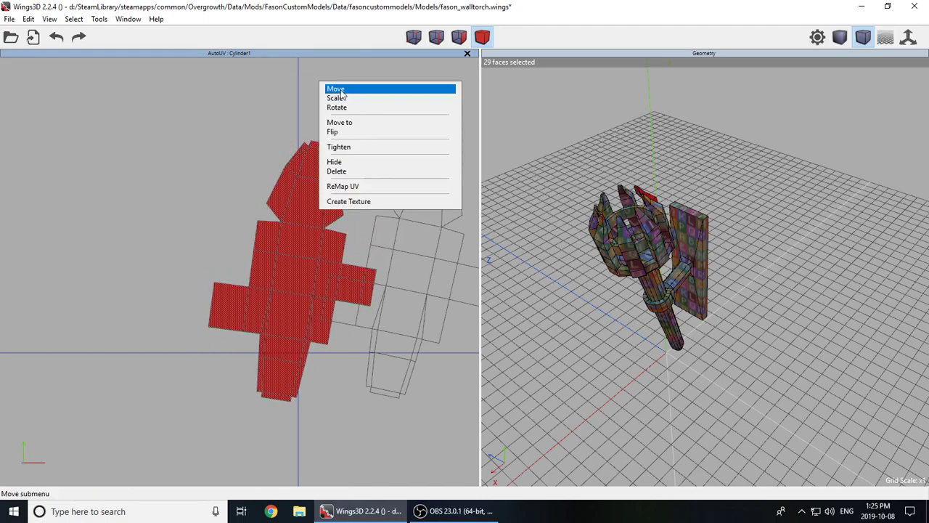
pyautogui.click(344, 108)
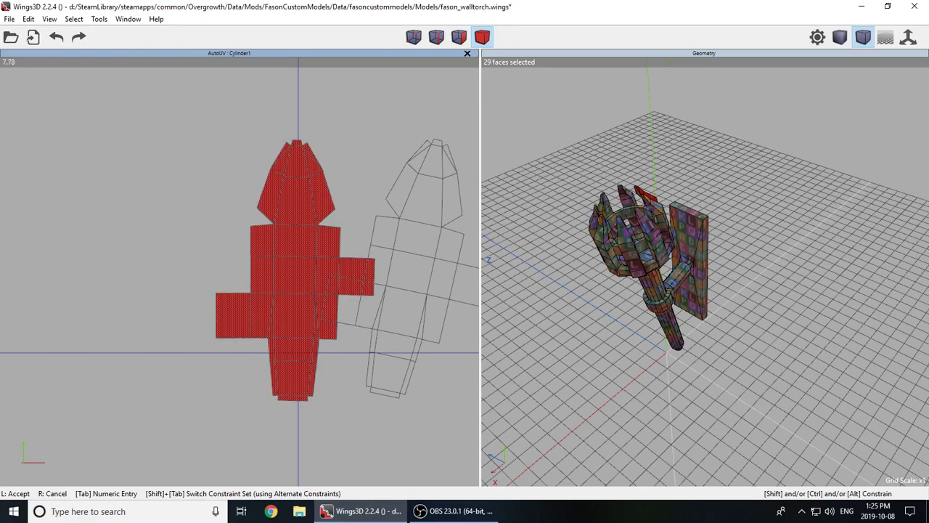
pyautogui.click(341, 100)
pyautogui.rightClick(342, 101)
pyautogui.click(332, 108)
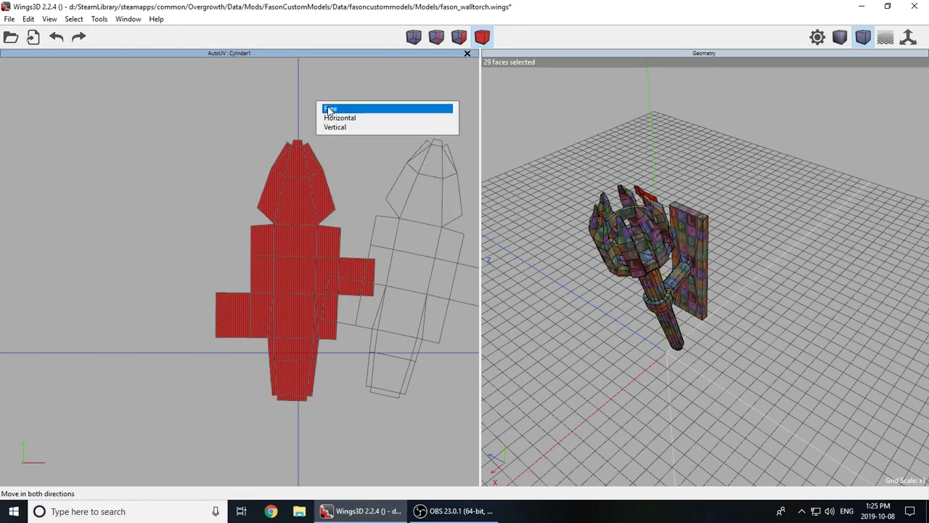
pyautogui.click(332, 107)
pyautogui.click(328, 106)
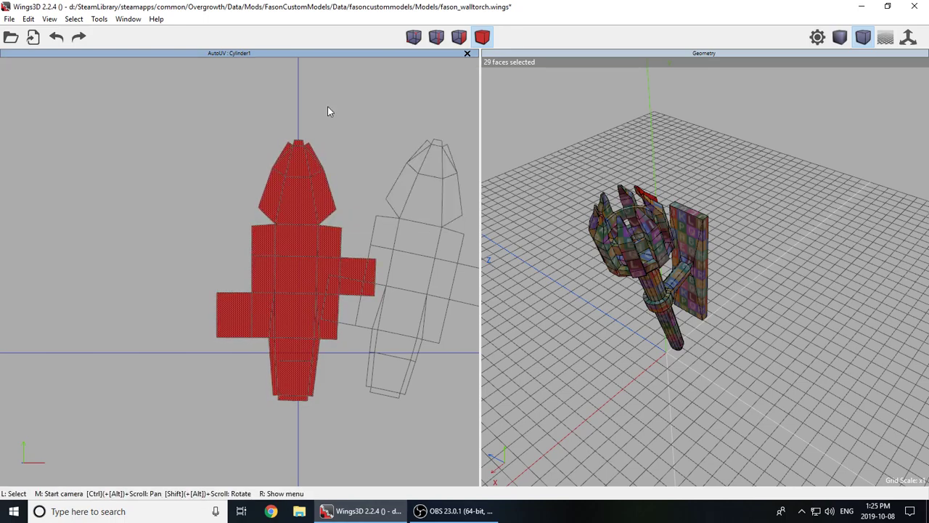
pyautogui.rightClick(327, 109)
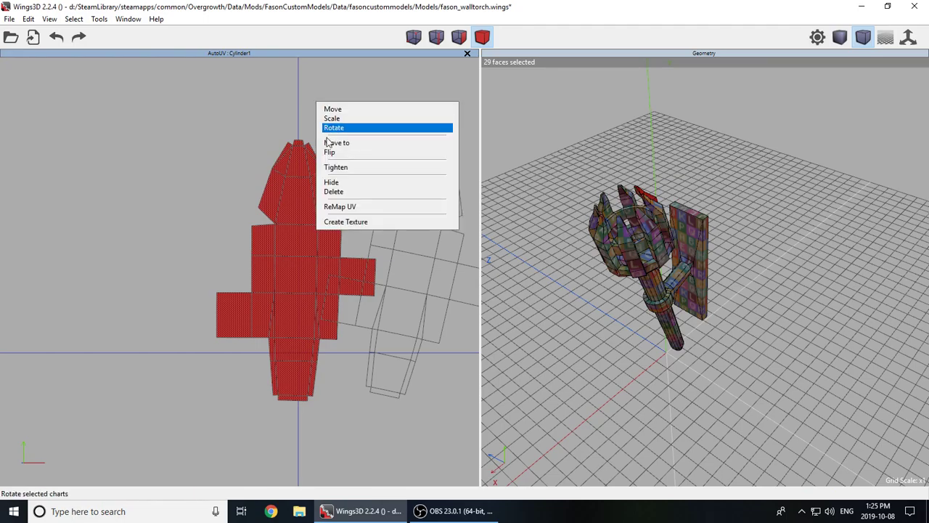
pyautogui.click(335, 129)
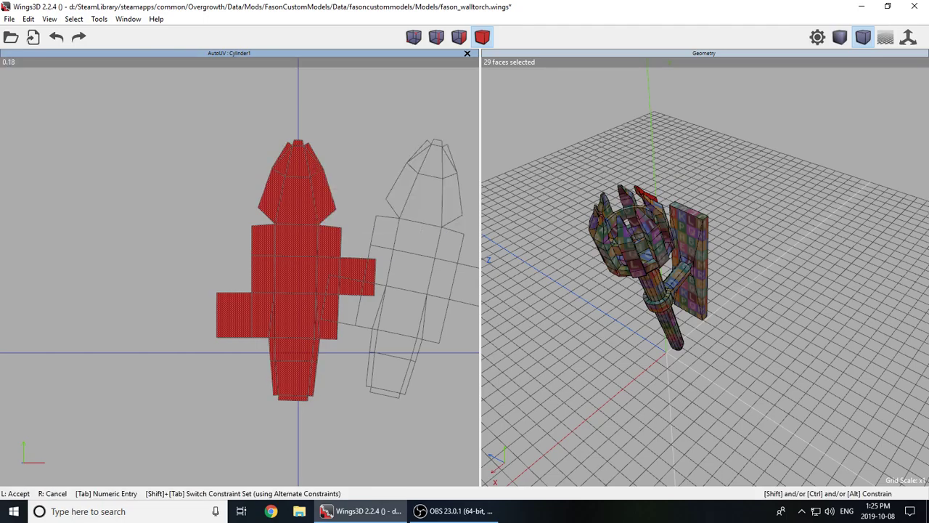
pyautogui.click(333, 128)
# - Move only the straightened prong chart to the center of the UV tile
pyautogui.scroll(-5, 297, 146)
pyautogui.rightClick(265, 232)
pyautogui.click(274, 269)
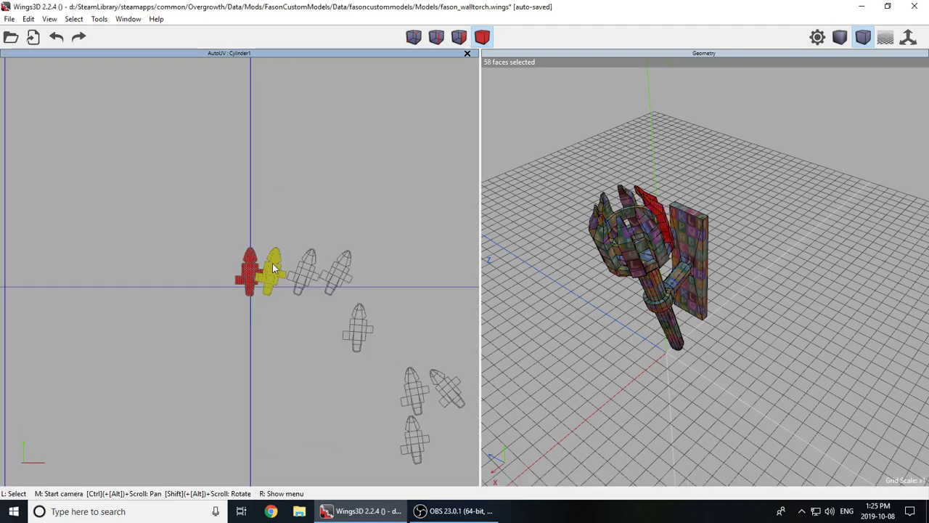
pyautogui.rightClick(273, 237)
pyautogui.click(295, 268)
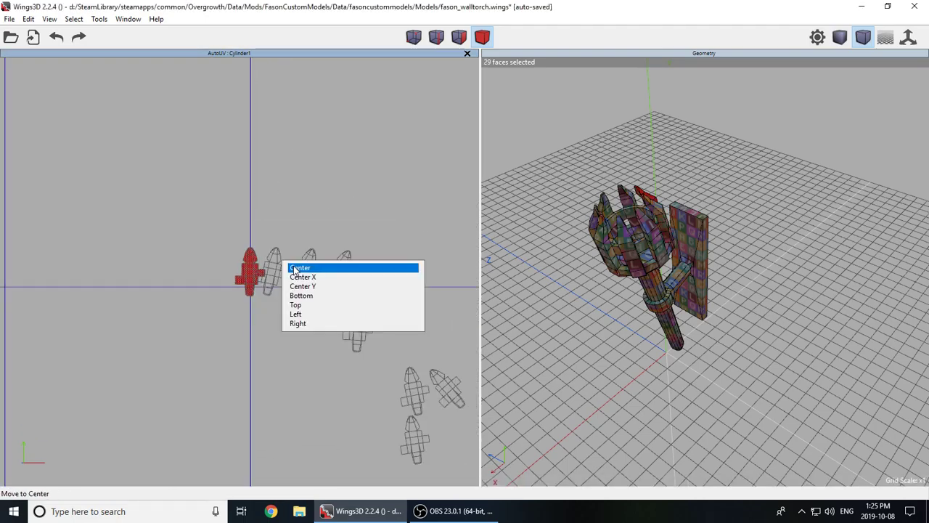
pyautogui.click(293, 266)
pyautogui.scroll(-3, 289, 226)
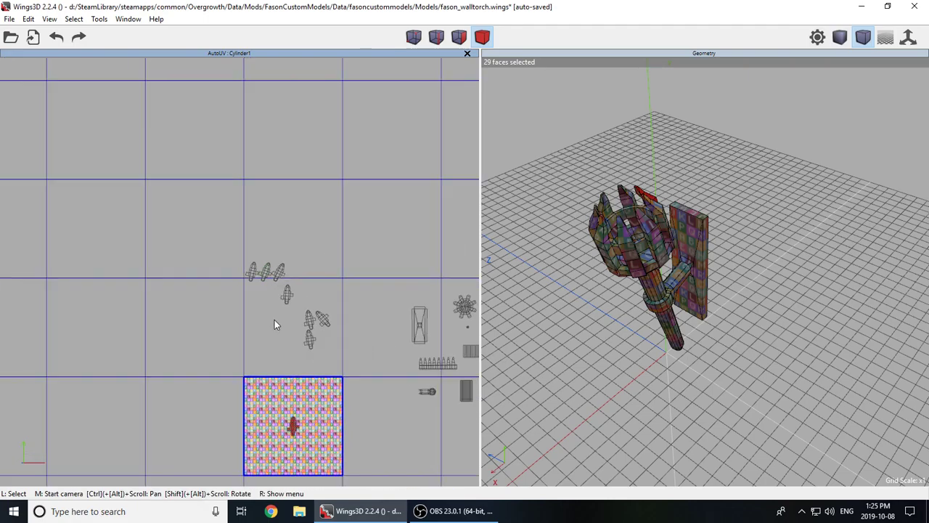
pyautogui.press('a')
pyautogui.scroll(5, 239, 271)
pyautogui.scroll(-4, 229, 220)
pyautogui.scroll(2, 217, 98)
pyautogui.moveTo(218, 95); pyautogui.dragTo(240, 272, button='middle')
pyautogui.scroll(2, 240, 272)
pyautogui.moveTo(109, 192); pyautogui.dragTo(367, 460)
pyautogui.scroll(-2, 387, 313)
pyautogui.scroll(-1, 387, 313)
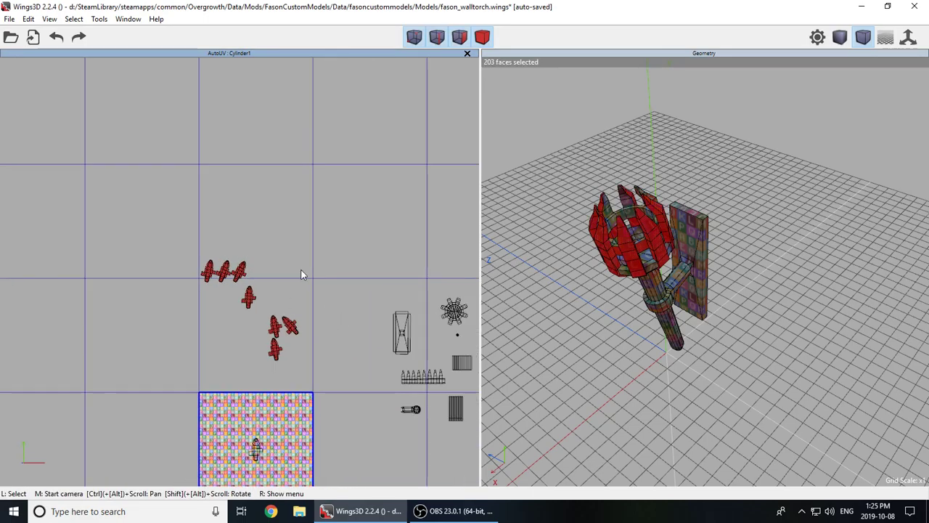
pyautogui.rightClick(302, 270)
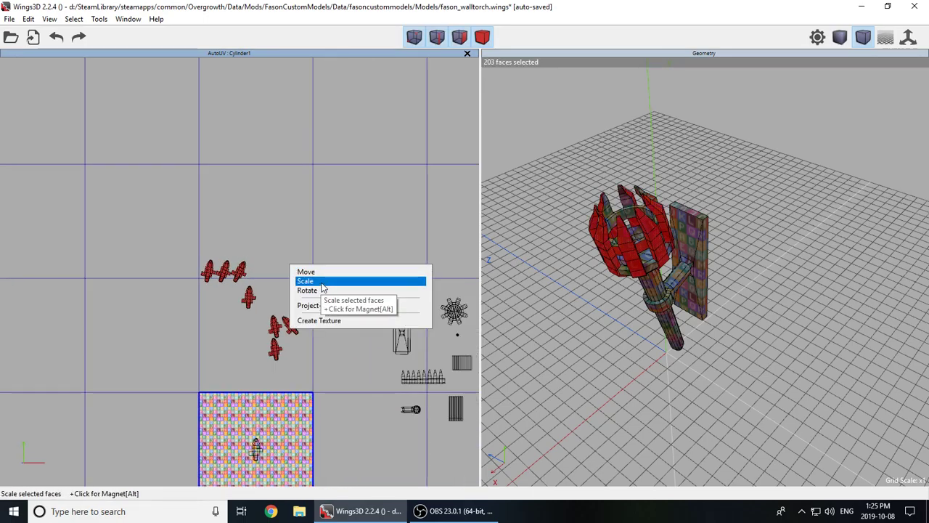
pyautogui.click(308, 271)
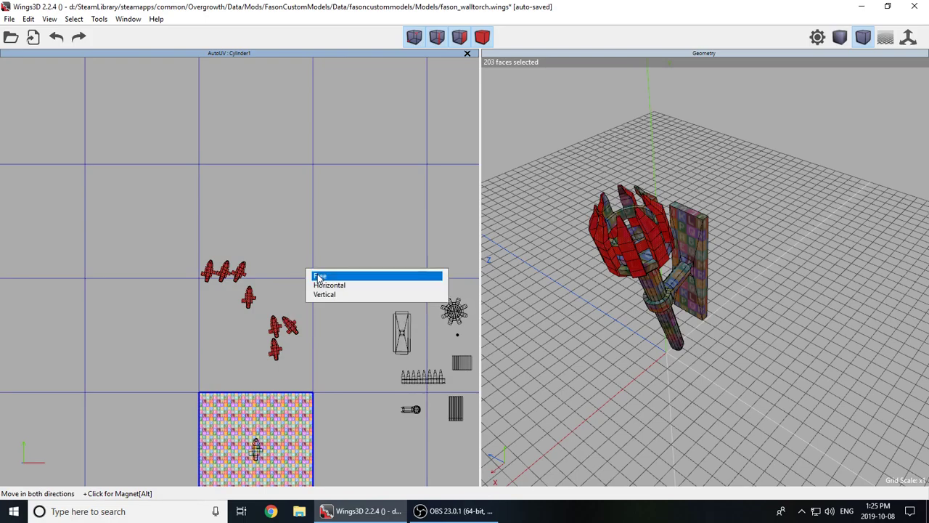
pyautogui.rightClick(279, 231)
pyautogui.scroll(3, 233, 330)
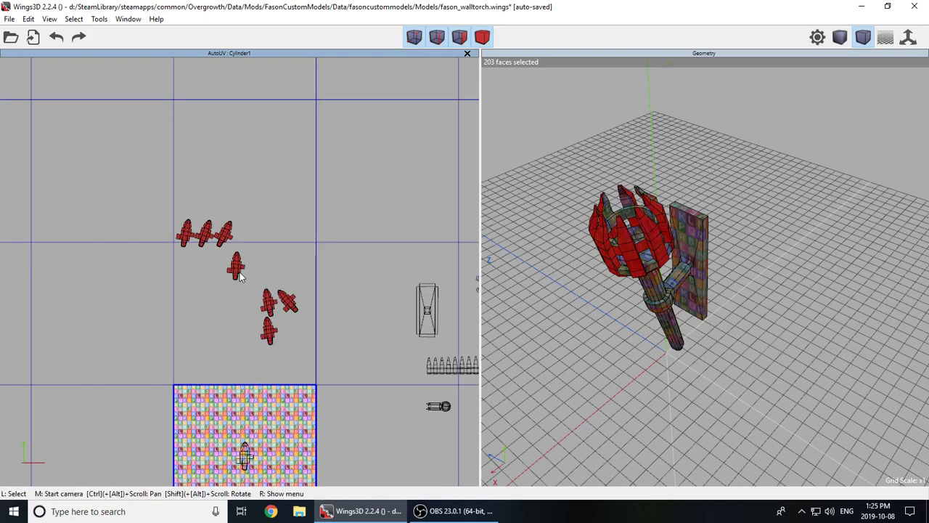
# - Select the seven remaining prong charts as whole charts and move them all to the center of the UV tile
pyautogui.press('space')
pyautogui.moveTo(110, 157); pyautogui.dragTo(347, 371)
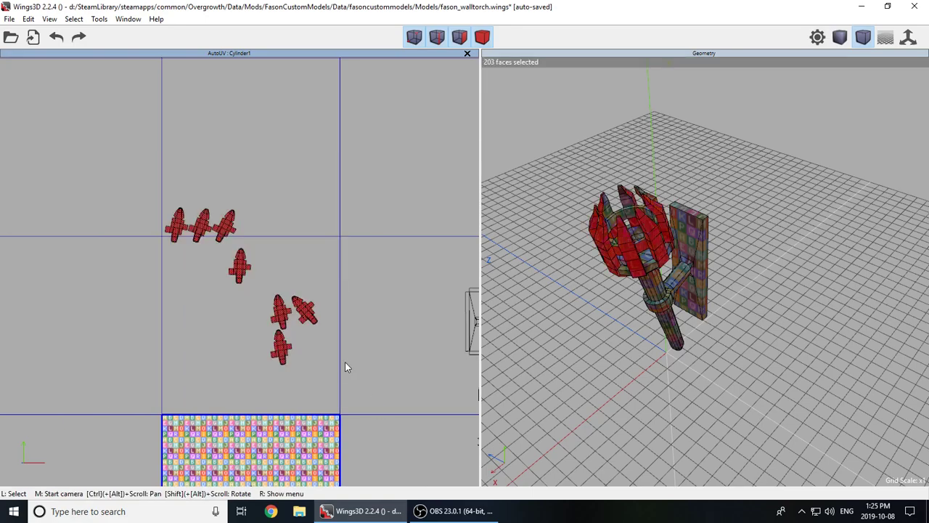
pyautogui.rightClick(302, 245)
pyautogui.click(306, 247)
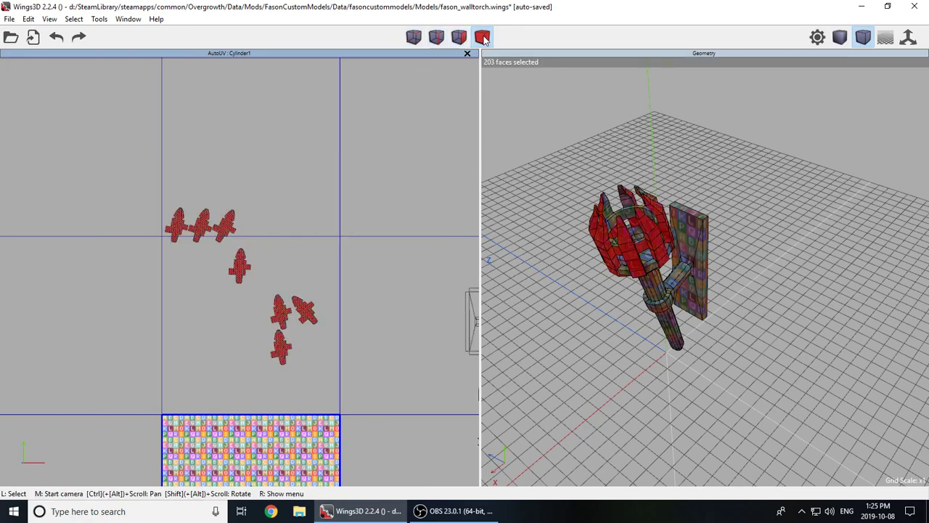
pyautogui.rightClick(265, 236)
pyautogui.click(279, 272)
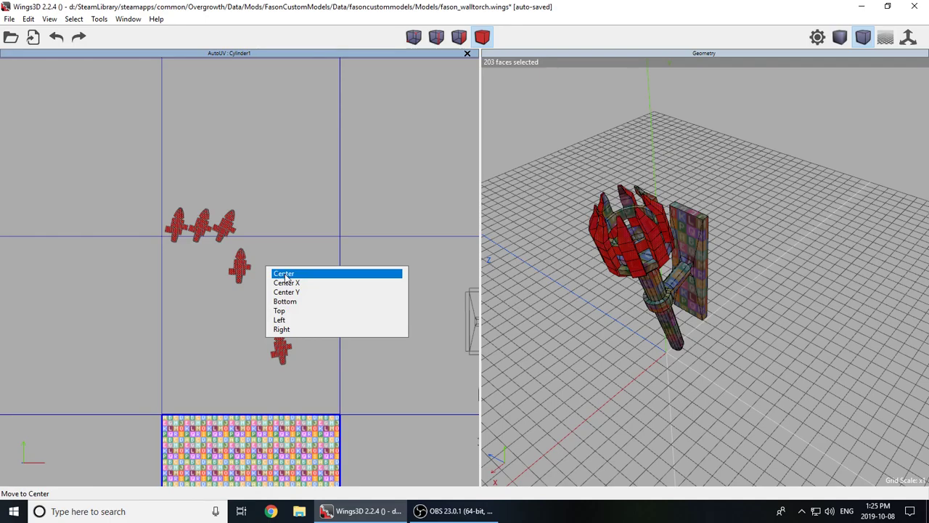
pyautogui.click(284, 274)
# - Move the seven selected prong charts freely up and left, clear of the straightened chart at the tile's center, and clear the selection
pyautogui.scroll(-3, 290, 304)
pyautogui.press('a')
pyautogui.scroll(4, 253, 270)
pyautogui.scroll(4, 247, 272)
pyautogui.scroll(-2, 242, 273)
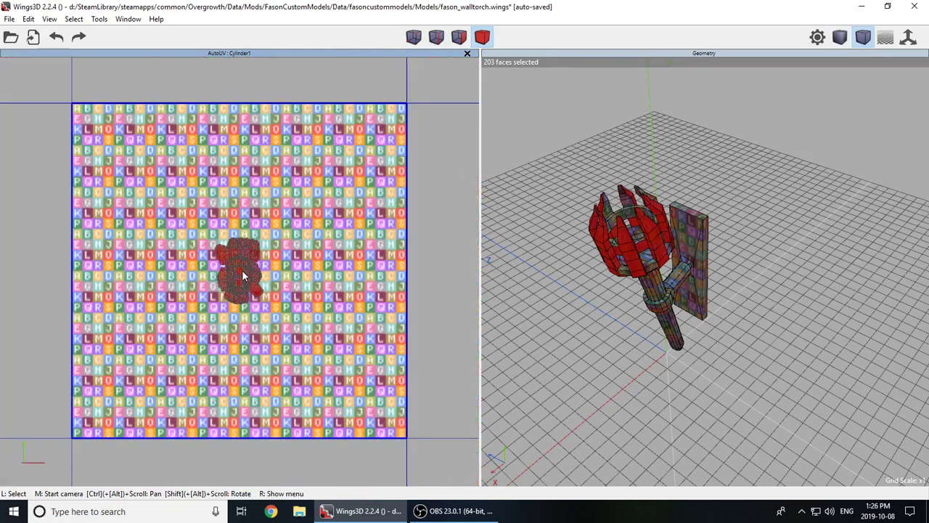
pyautogui.scroll(5, 240, 268)
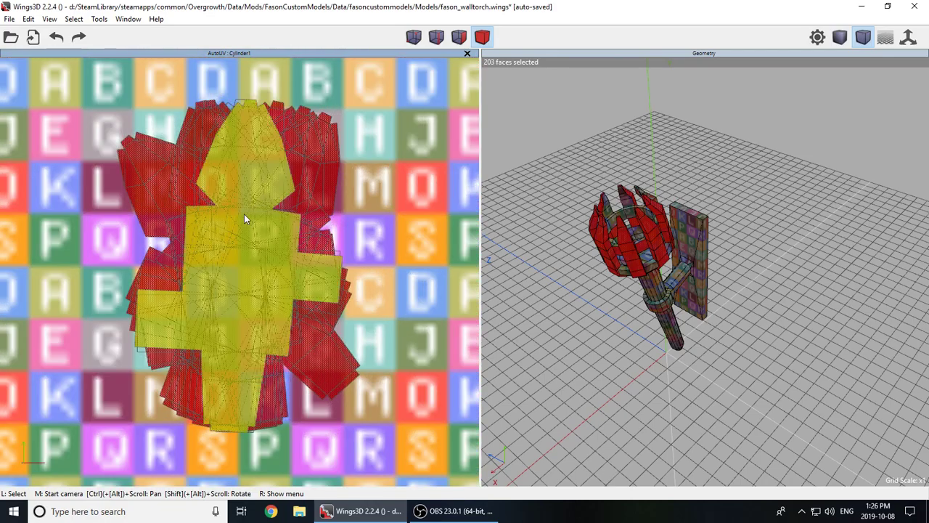
pyautogui.scroll(-6, 237, 174)
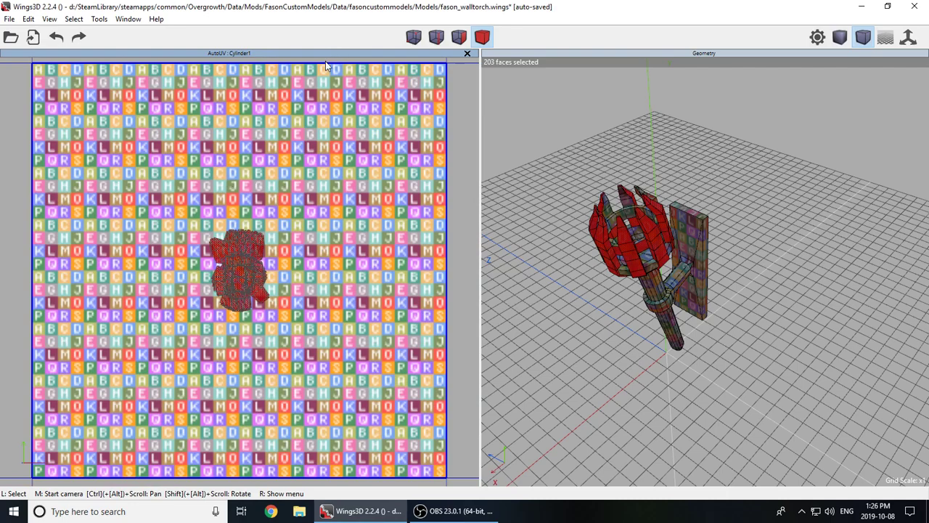
pyautogui.rightClick(225, 188)
pyautogui.click(240, 197)
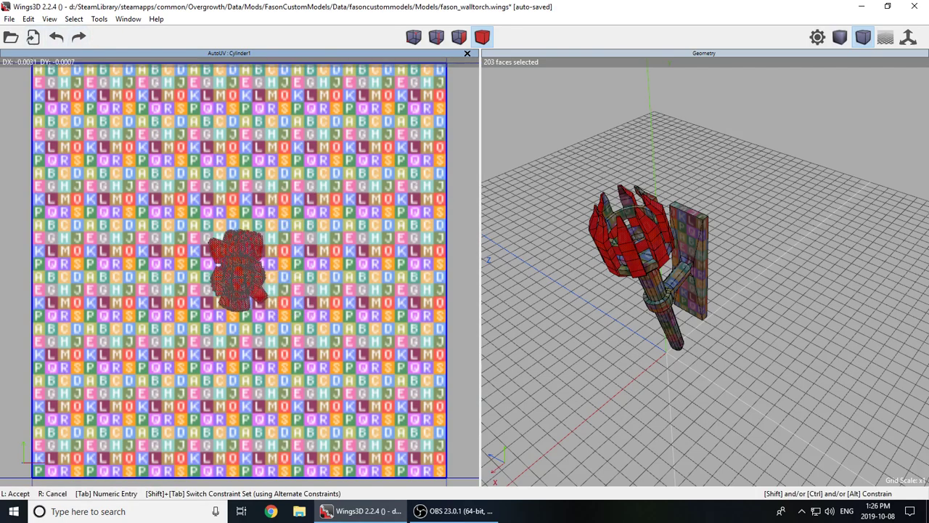
pyautogui.click(235, 192)
pyautogui.press('space')
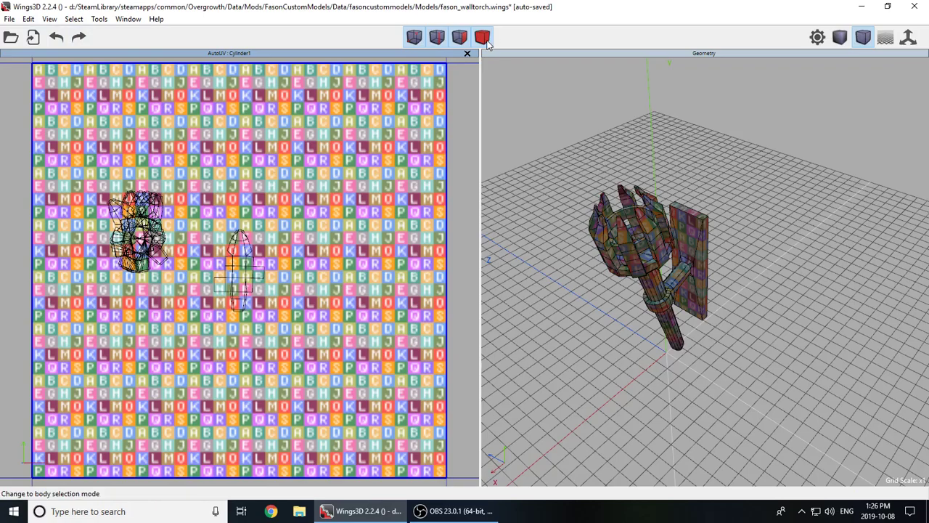
# - Select one whole prong chart from the offset pile and move it to the center of the UV tile
pyautogui.click(141, 236)
pyautogui.rightClick(227, 187)
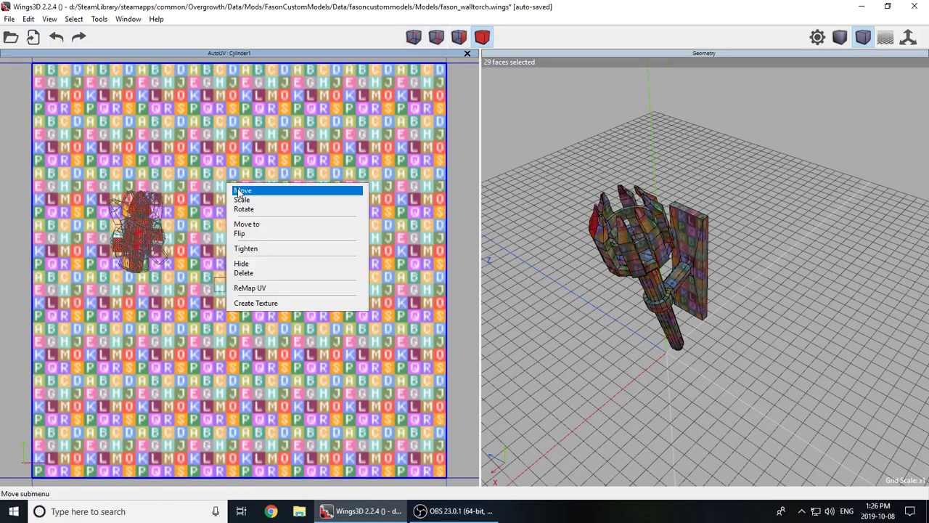
pyautogui.click(255, 223)
pyautogui.click(258, 230)
pyautogui.scroll(6, 239, 271)
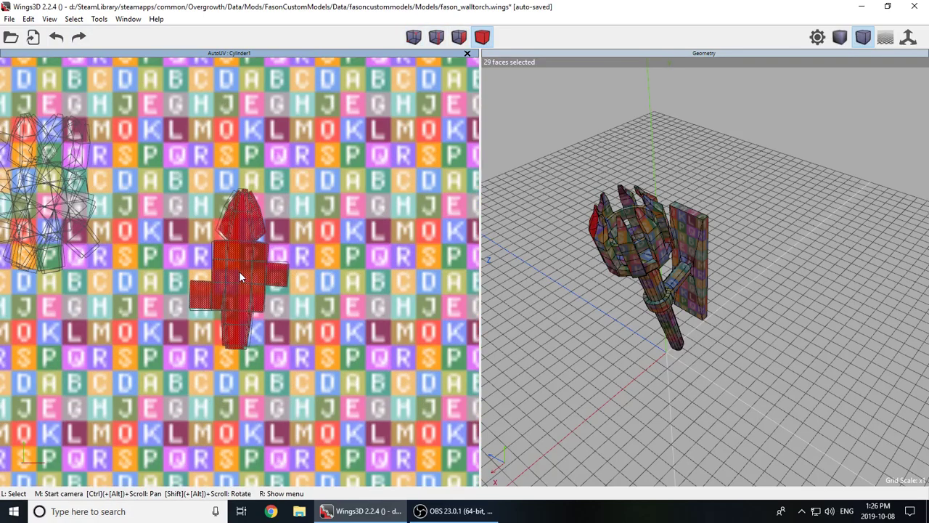
# - Rotate the centered prong chart by about 3 degrees to match the straightened chart beneath it, and deselect it
pyautogui.rightClick(353, 174)
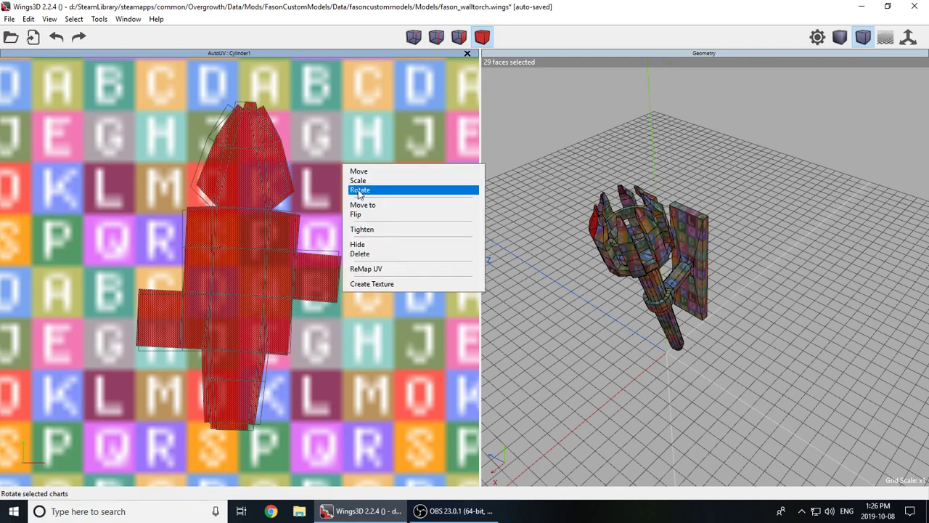
pyautogui.click(356, 189)
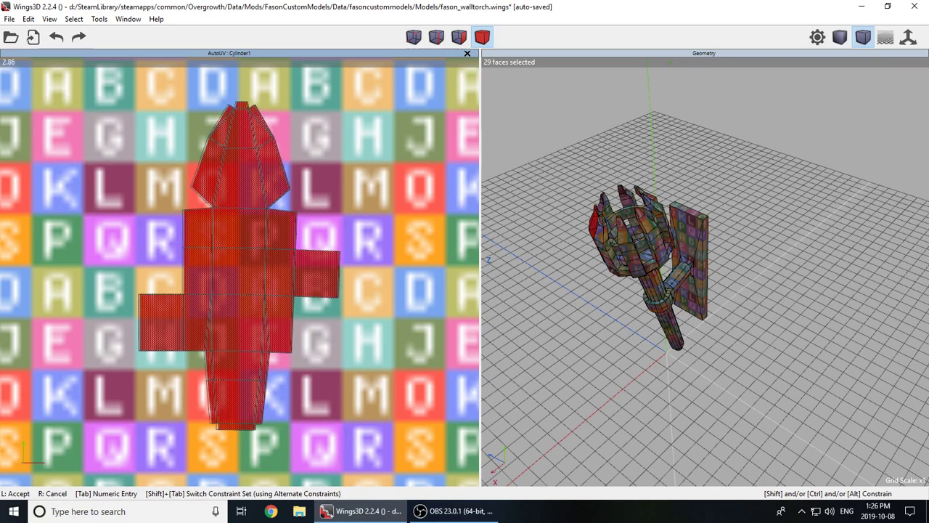
pyautogui.click(340, 191)
pyautogui.click(322, 184)
pyautogui.scroll(-5, 326, 191)
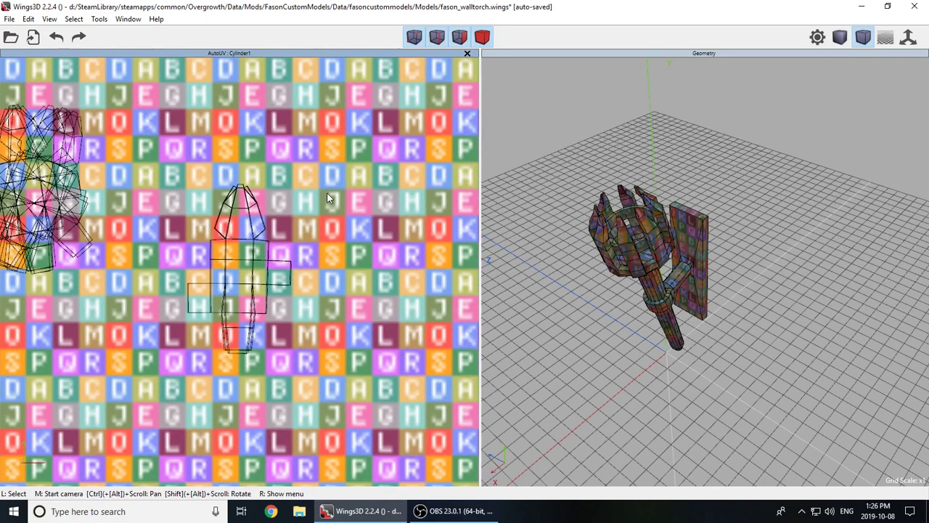
# - Pick another whole prong chart, tilted to the right, from the remaining pile and move it to the tile's center
pyautogui.click(477, 36)
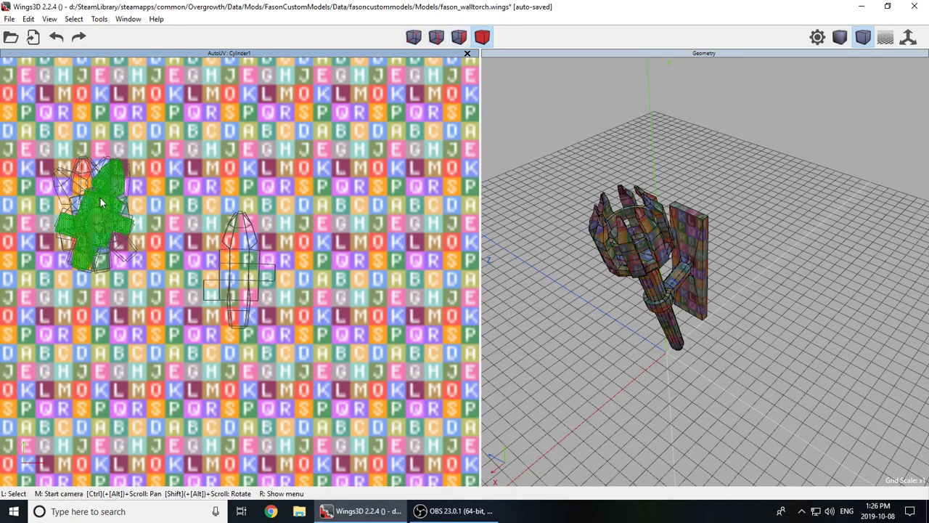
pyautogui.click(100, 197)
pyautogui.rightClick(216, 169)
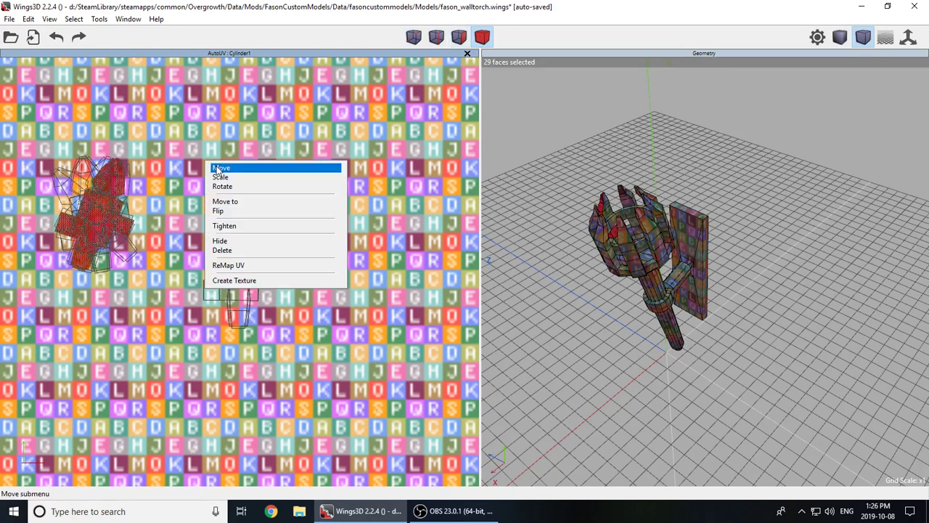
pyautogui.click(252, 206)
pyautogui.click(254, 204)
pyautogui.scroll(5, 257, 210)
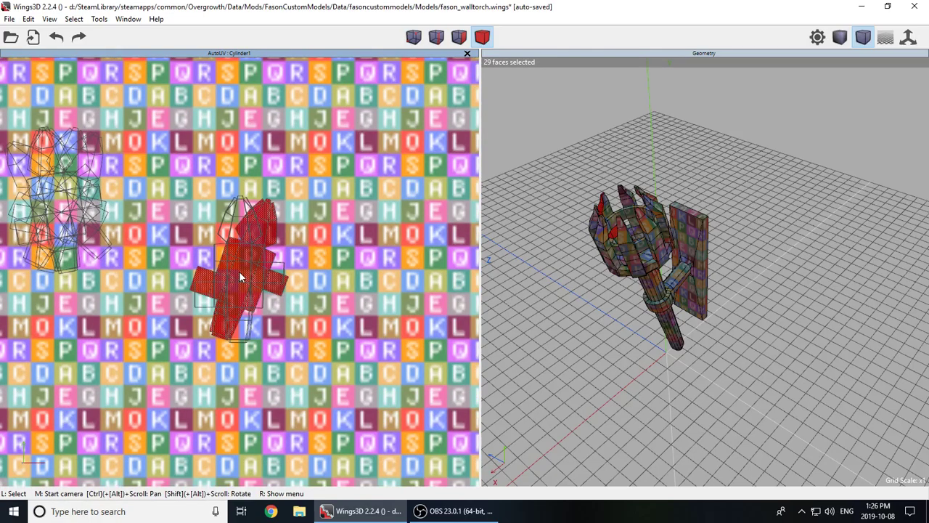
# - Rotate the tilted prong chart by about 20 degrees so it stands upright, and move it freely left onto the stacked charts
pyautogui.rightClick(328, 201)
pyautogui.click(358, 213)
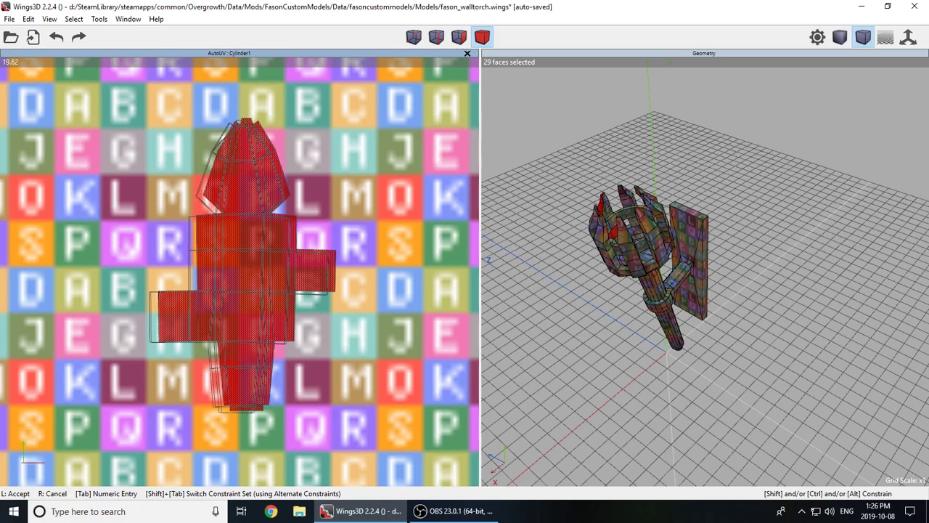
pyautogui.click(333, 170)
pyautogui.rightClick(334, 170)
pyautogui.click(334, 171)
pyautogui.click(335, 169)
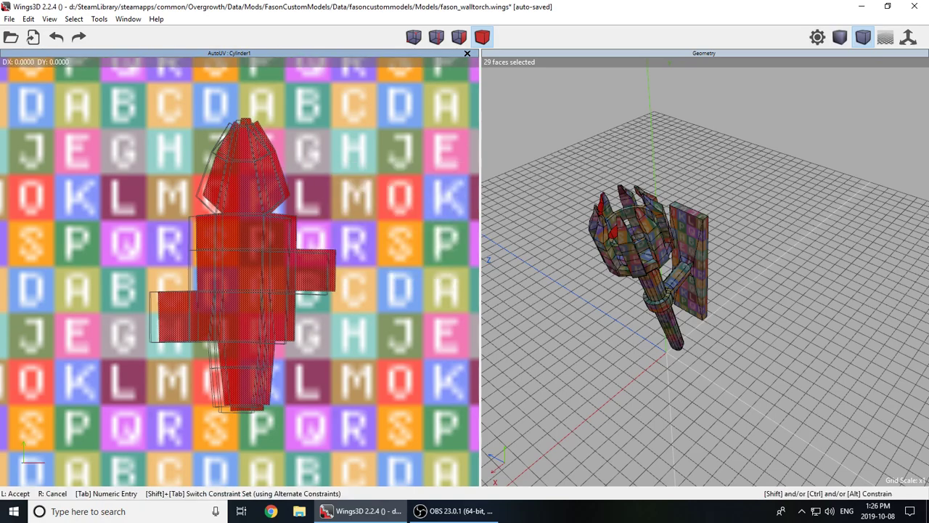
pyautogui.click(334, 168)
# - Fine-tune the same prong chart's rotation by about -0.4 degrees to match the stack, and deselect it
pyautogui.rightClick(334, 168)
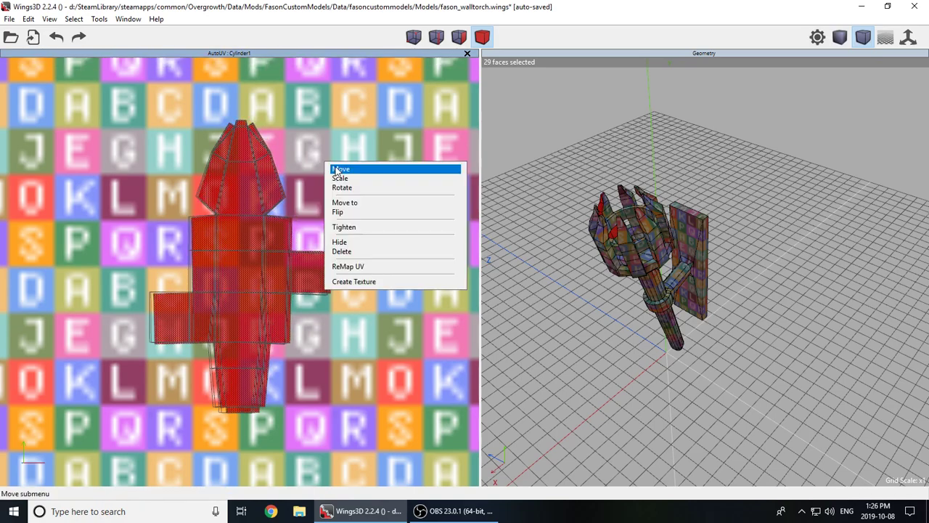
pyautogui.click(352, 188)
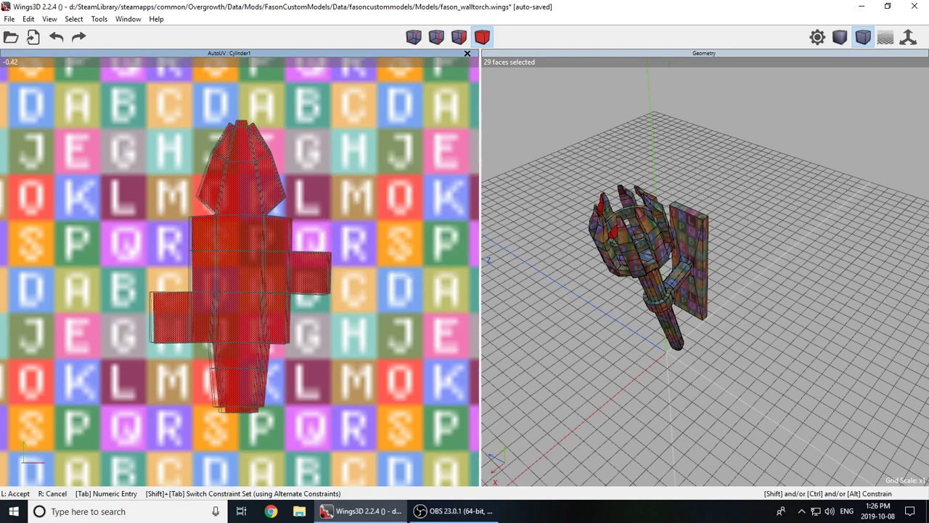
pyautogui.click(328, 187)
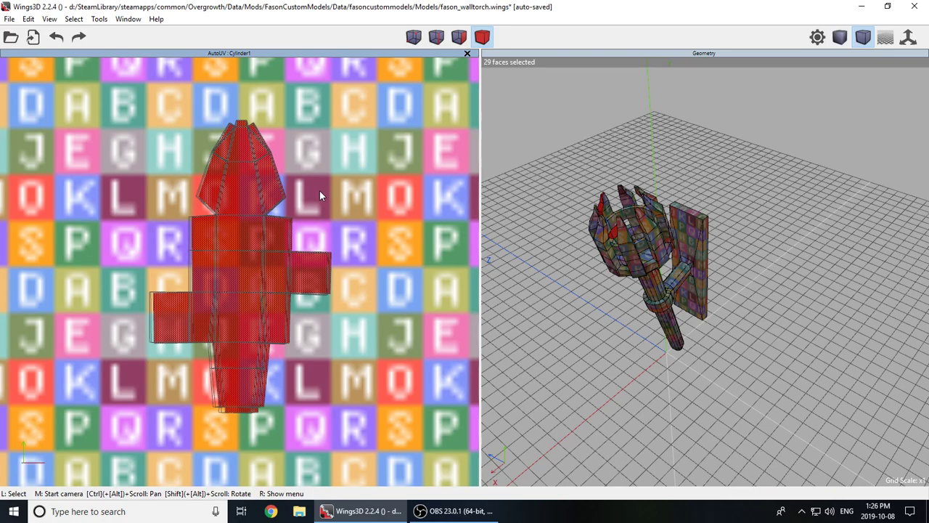
pyautogui.click(197, 276)
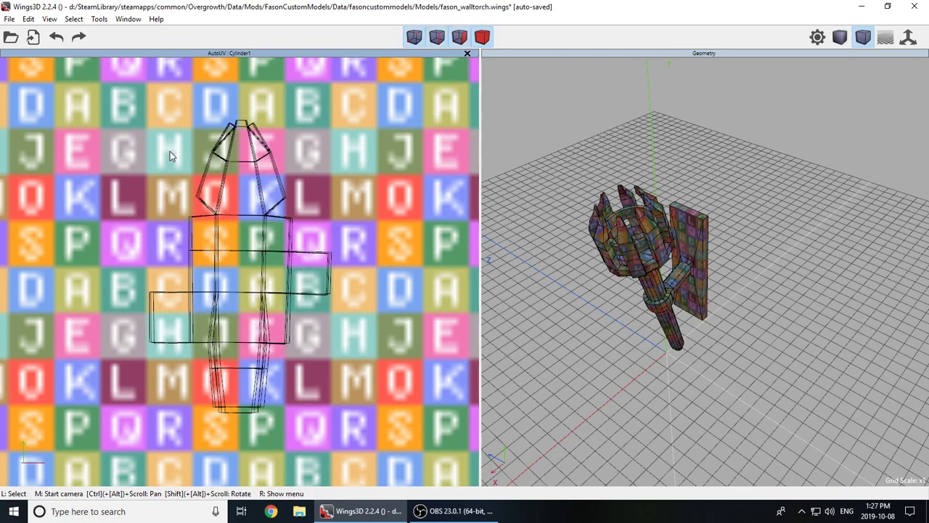
# - Select the next strongly tilted prong chart from the pile as a whole chart and move it to the center of the tile
pyautogui.scroll(-2, 105, 192)
pyautogui.click(482, 37)
pyautogui.click(51, 189)
pyautogui.rightClick(127, 175)
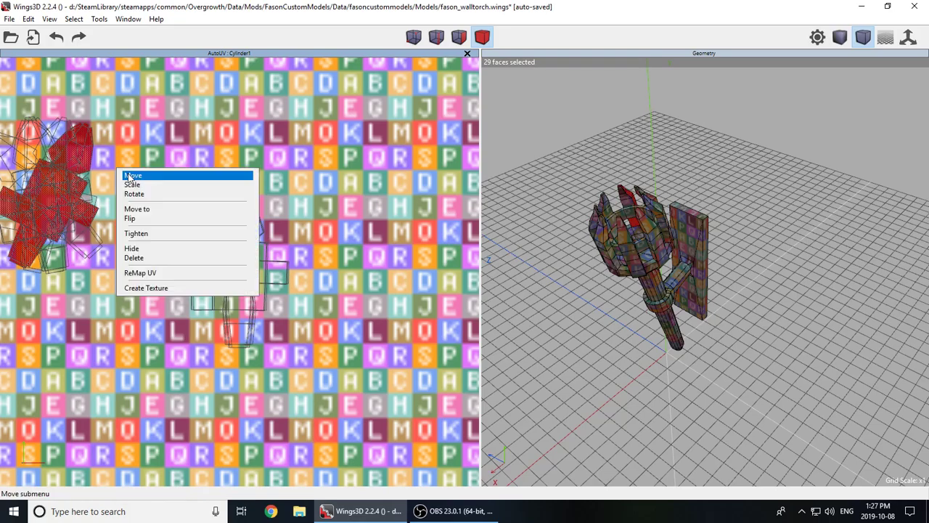
pyautogui.click(150, 209)
pyautogui.click(151, 212)
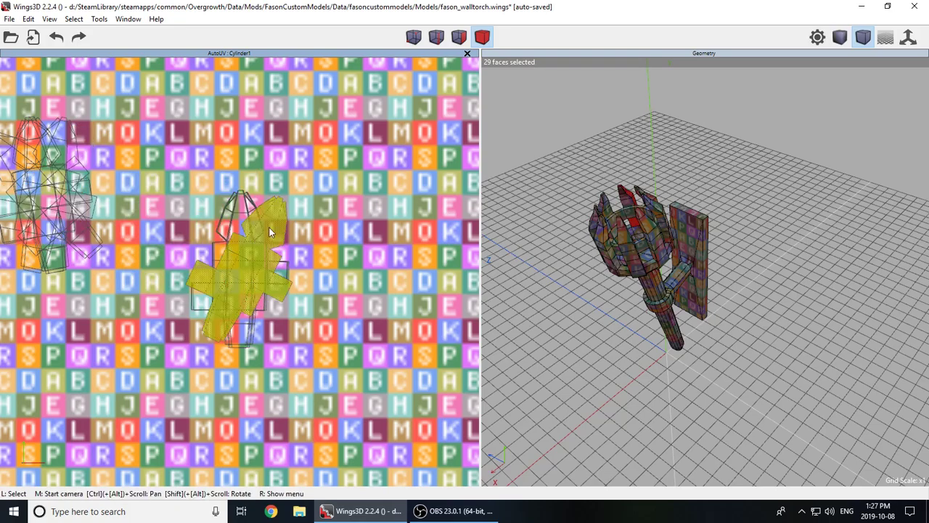
pyautogui.scroll(4, 238, 245)
pyautogui.scroll(-4, 323, 230)
pyautogui.rightClick(325, 207)
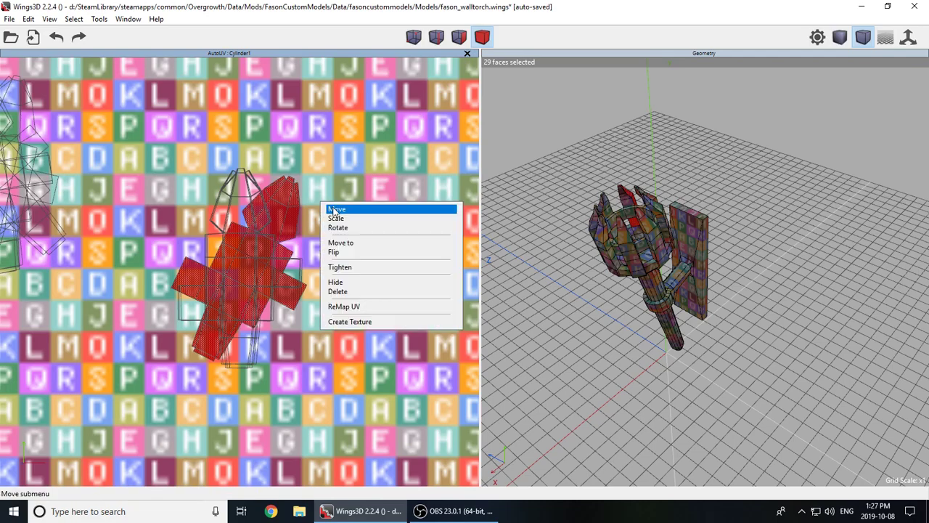
pyautogui.click(350, 242)
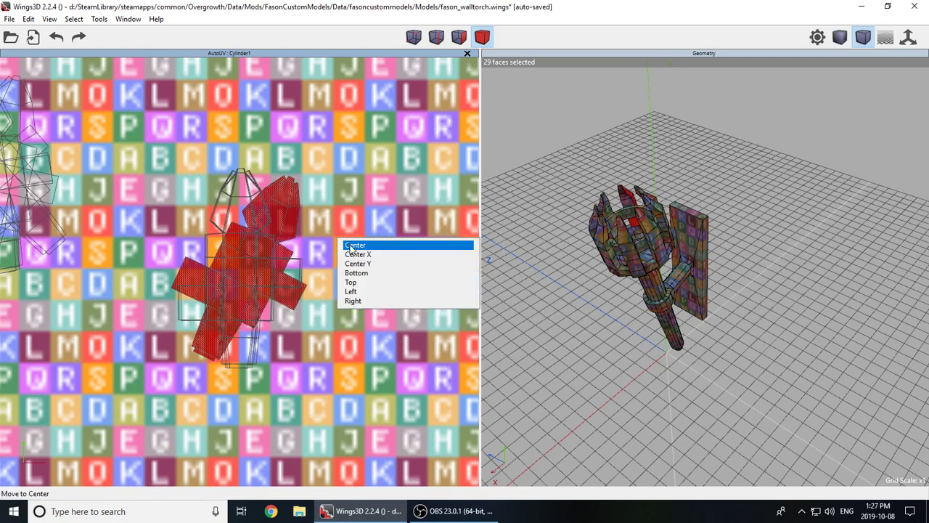
pyautogui.click(350, 244)
# - Rotate the strongly tilted prong chart by about 26 degrees so it stands upright
pyautogui.rightClick(312, 187)
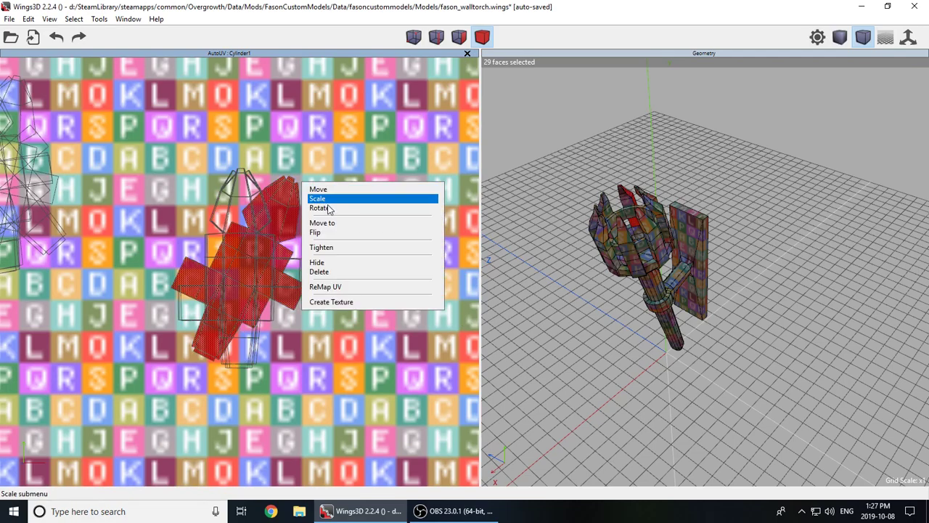
pyautogui.click(325, 206)
pyautogui.click(329, 207)
pyautogui.rightClick(329, 208)
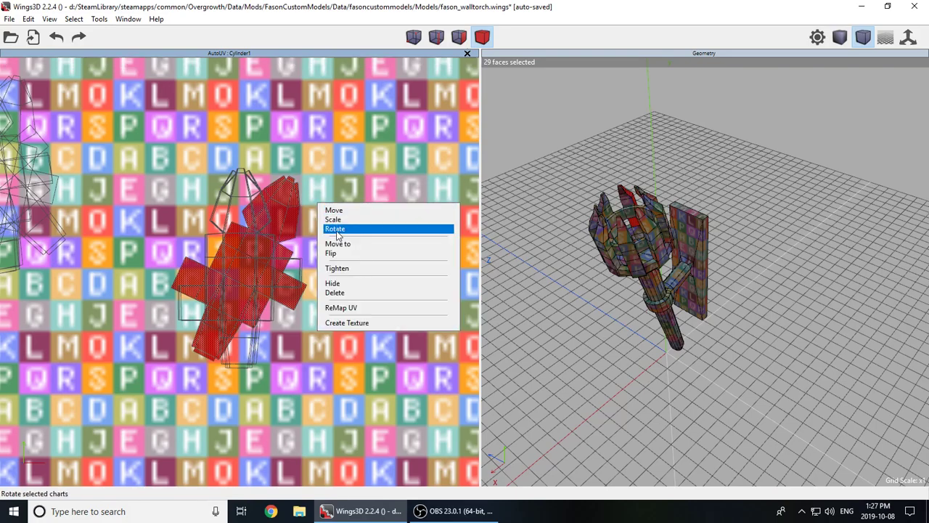
pyautogui.click(341, 229)
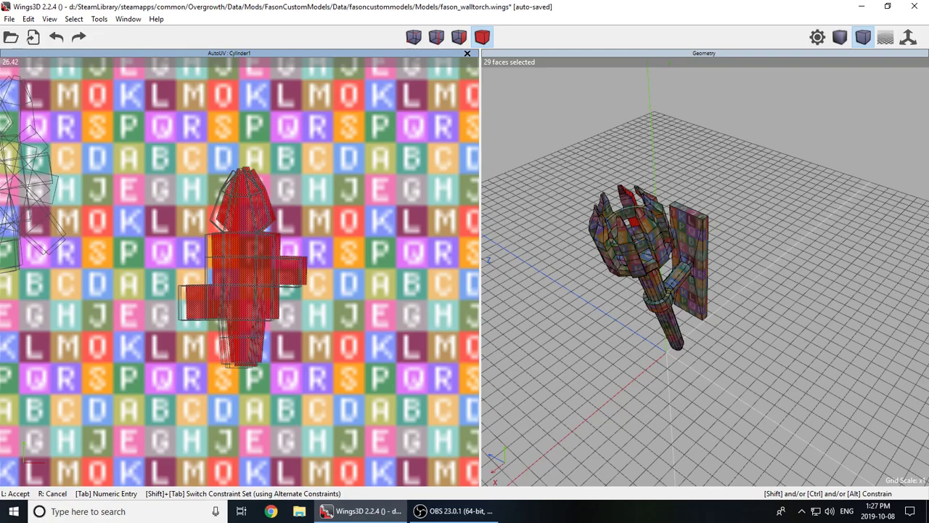
pyautogui.click(309, 239)
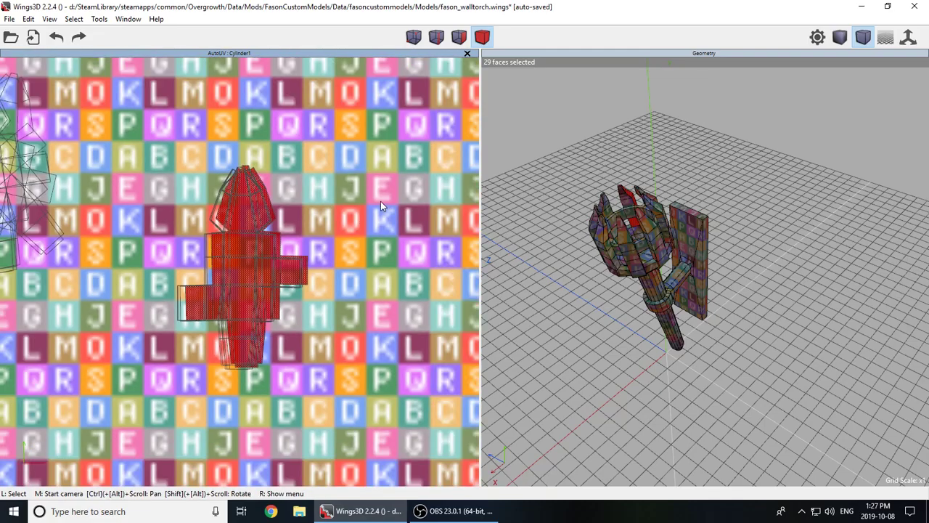
# - Move the newly uprighted prong chart back to the center of the tile, onto the stacked charts
pyautogui.rightClick(380, 201)
pyautogui.click(395, 234)
pyautogui.click(395, 233)
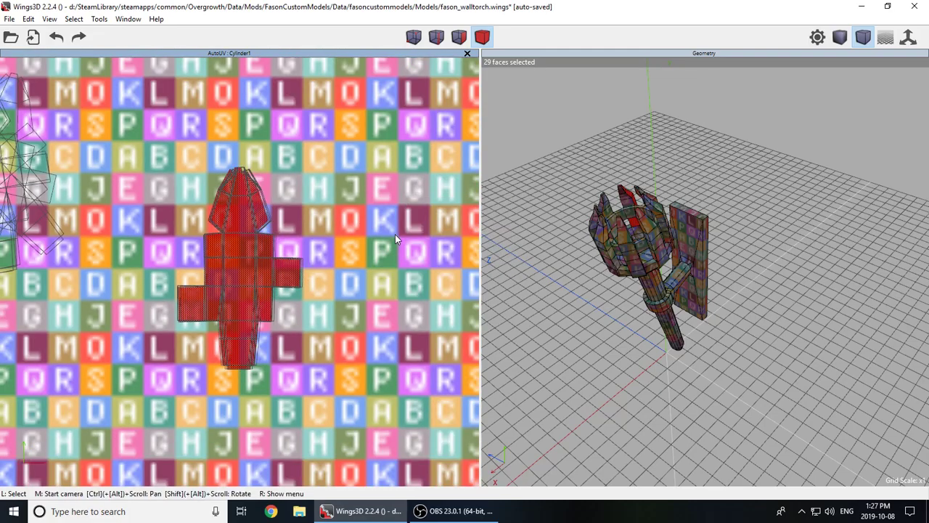
# - Nudge the recentered prong chart freely by about 0.0015 horizontally and 0.0002 vertically to align it with the stack
pyautogui.scroll(3, 235, 213)
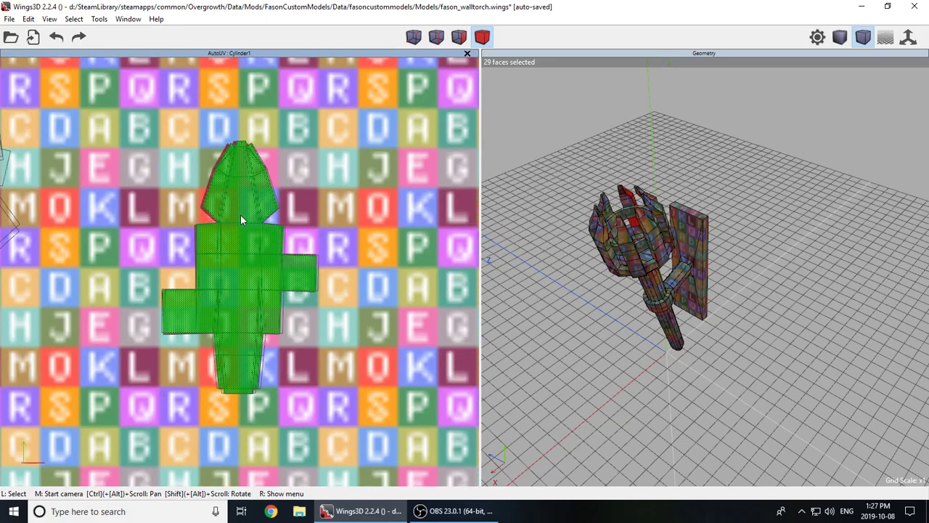
pyautogui.scroll(-2, 244, 217)
pyautogui.scroll(3, 238, 270)
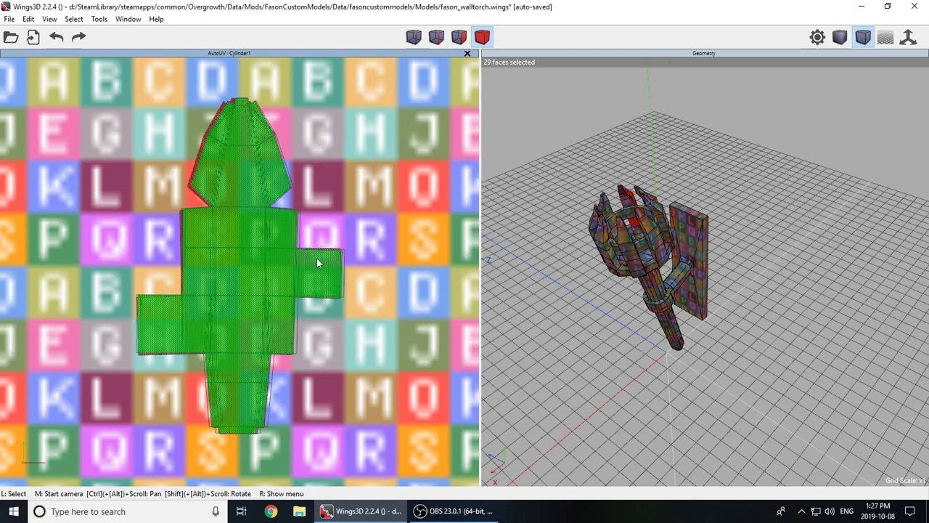
pyautogui.scroll(-3, 314, 260)
pyautogui.rightClick(307, 209)
pyautogui.click(311, 211)
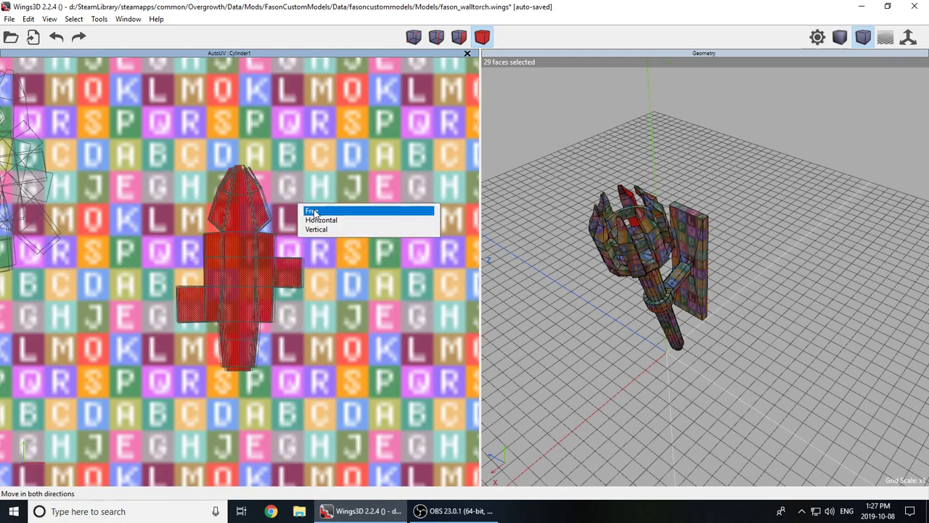
pyautogui.click(314, 211)
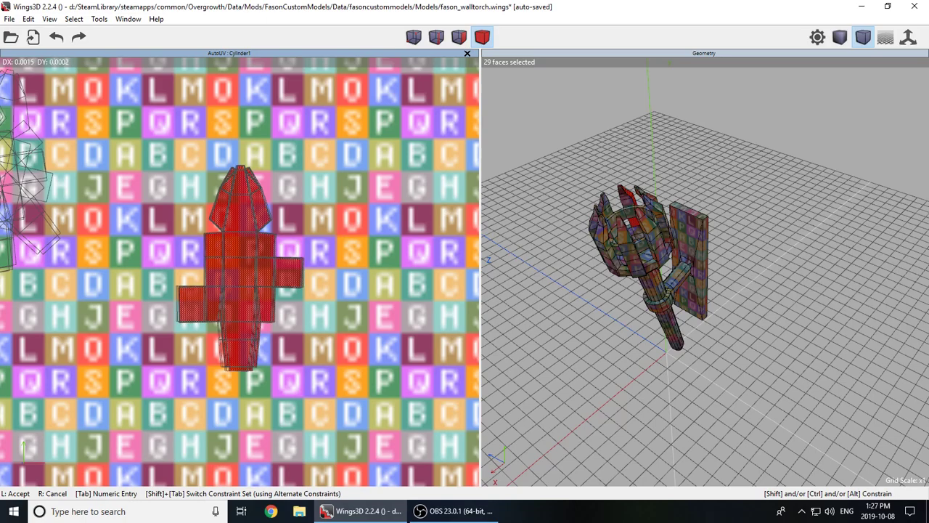
pyautogui.click(241, 199)
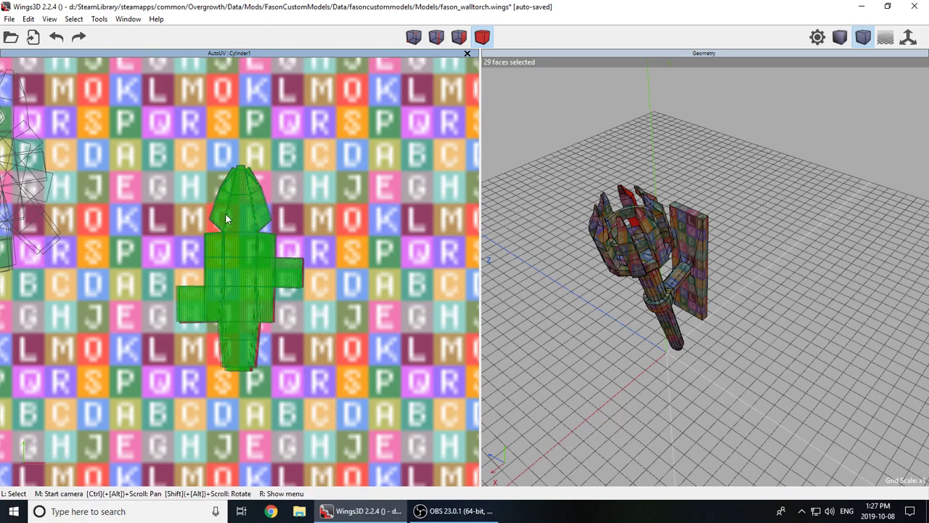
# - Select the prong chart that leans clockwise from the remaining pile as a whole chart and move it to the center of the tile
pyautogui.scroll(-2, 160, 210)
pyautogui.press('space')
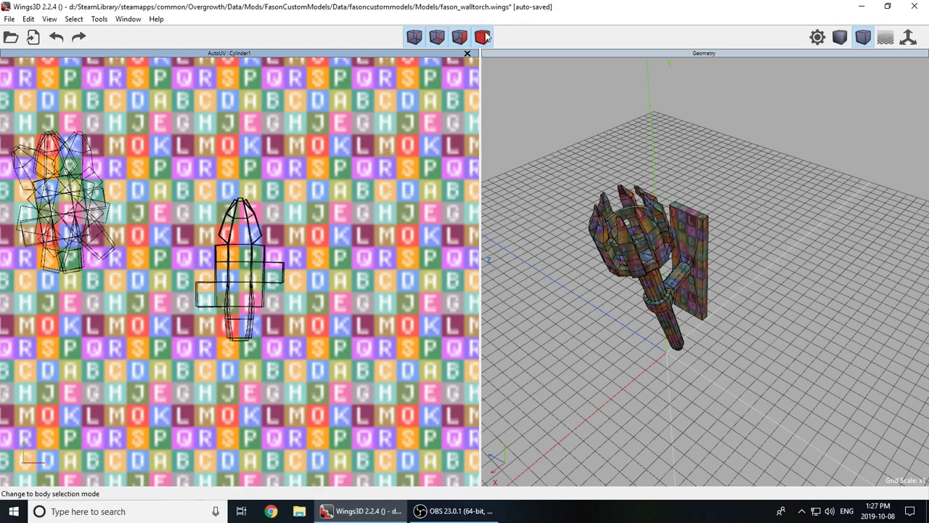
pyautogui.click(61, 185)
pyautogui.rightClick(138, 174)
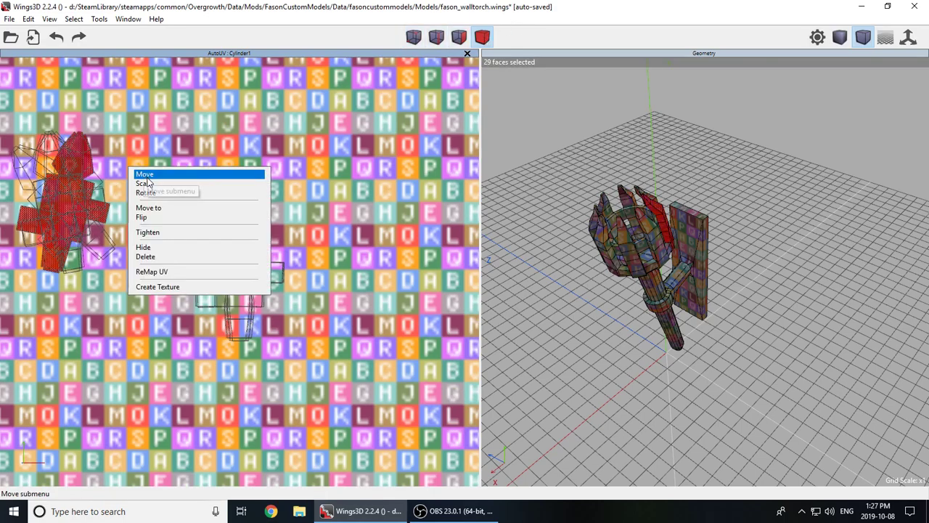
pyautogui.click(180, 207)
pyautogui.click(207, 206)
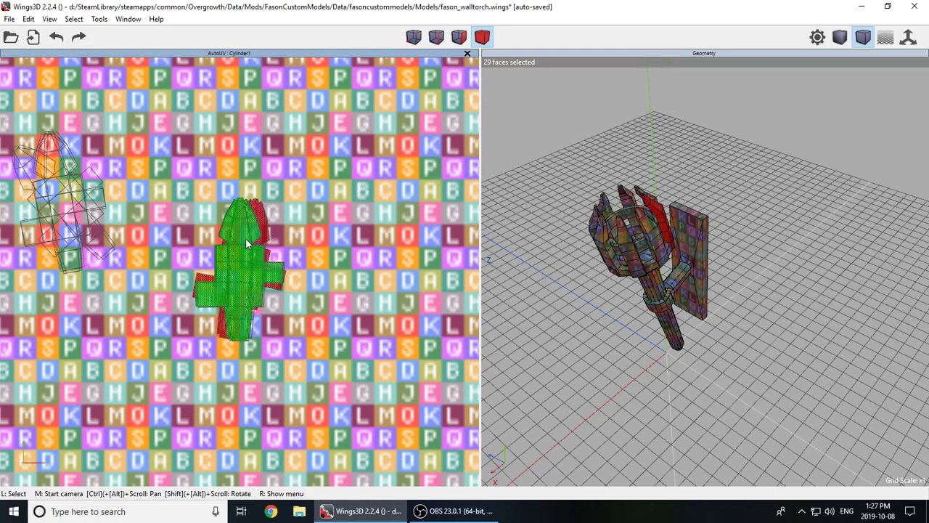
# - Rotate the clockwise-leaning prong chart by about 11 degrees to stand upright and recenter it on the stacked charts
pyautogui.scroll(3, 244, 236)
pyautogui.scroll(-2, 243, 235)
pyautogui.rightClick(297, 187)
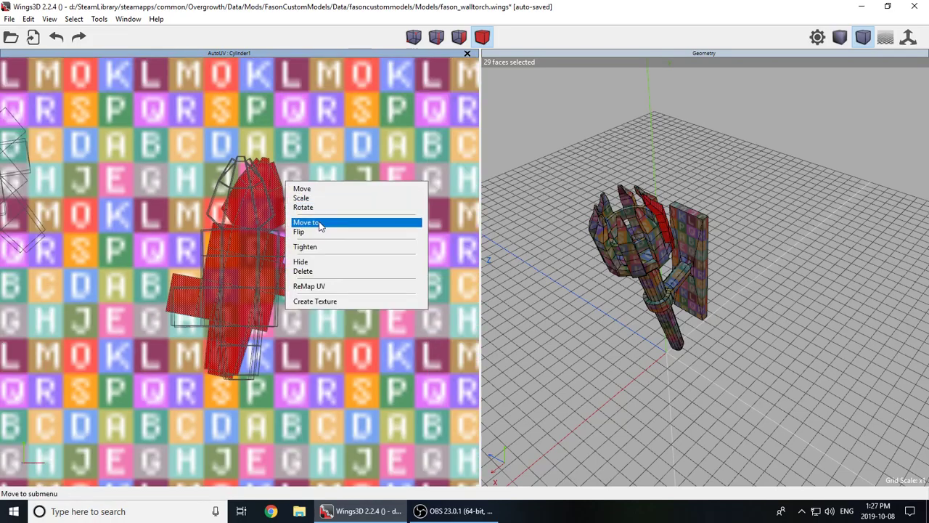
pyautogui.click(312, 206)
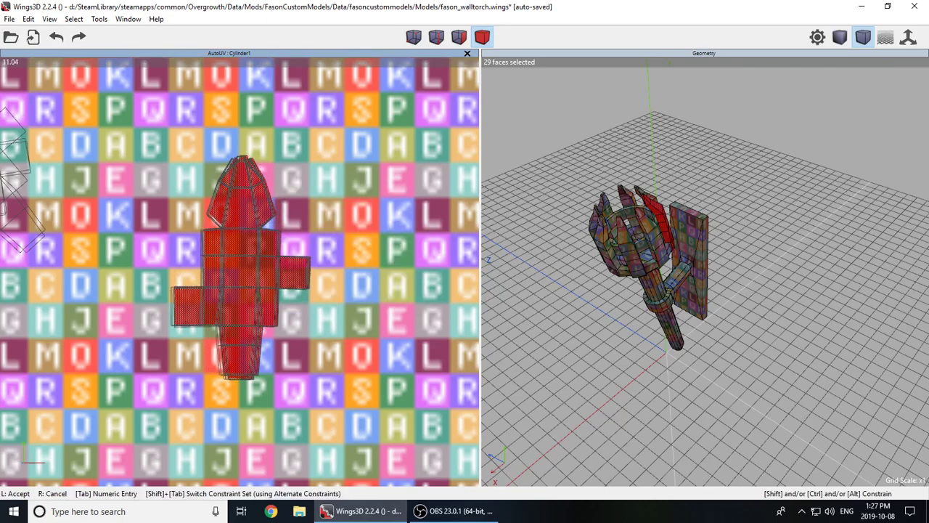
pyautogui.click(324, 182)
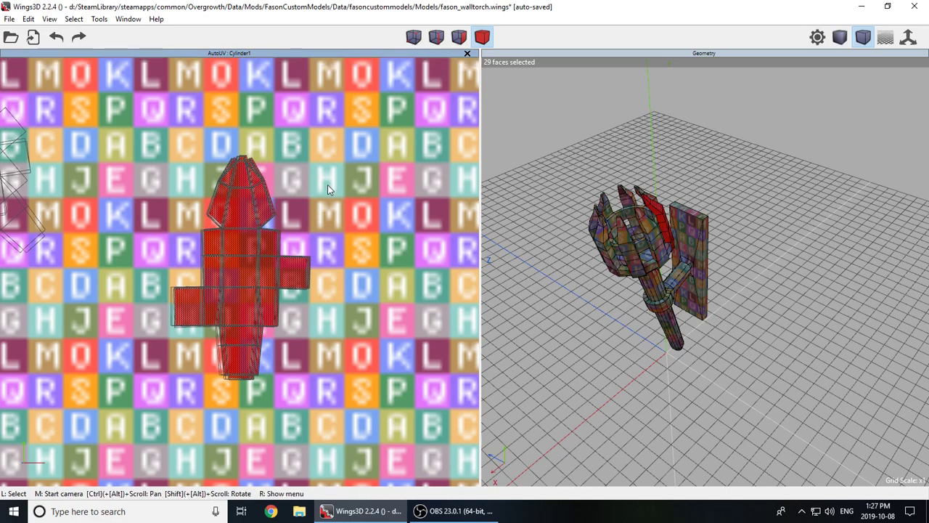
pyautogui.rightClick(324, 183)
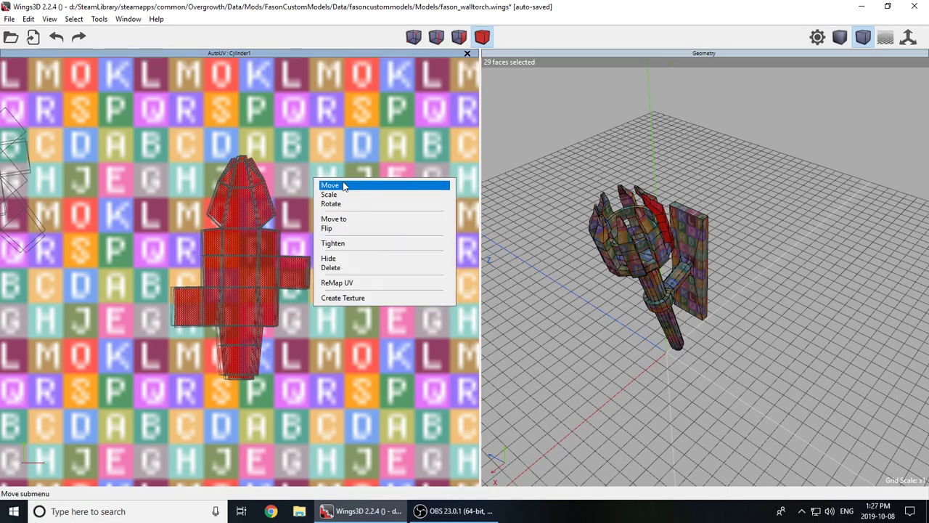
pyautogui.click(352, 220)
pyautogui.click(358, 224)
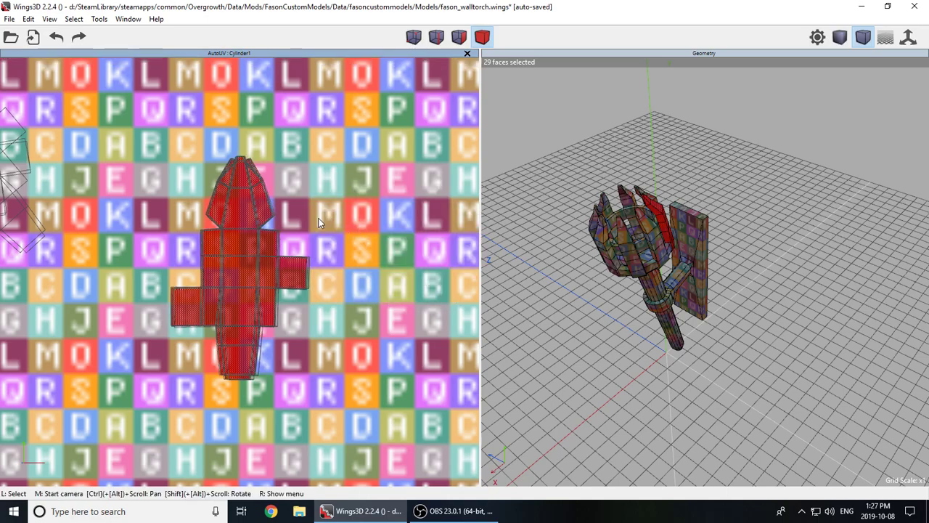
# - Clear the selection, select the next slightly tilted prong chart from the pile, and move it to the center of the tile
pyautogui.click(82, 183)
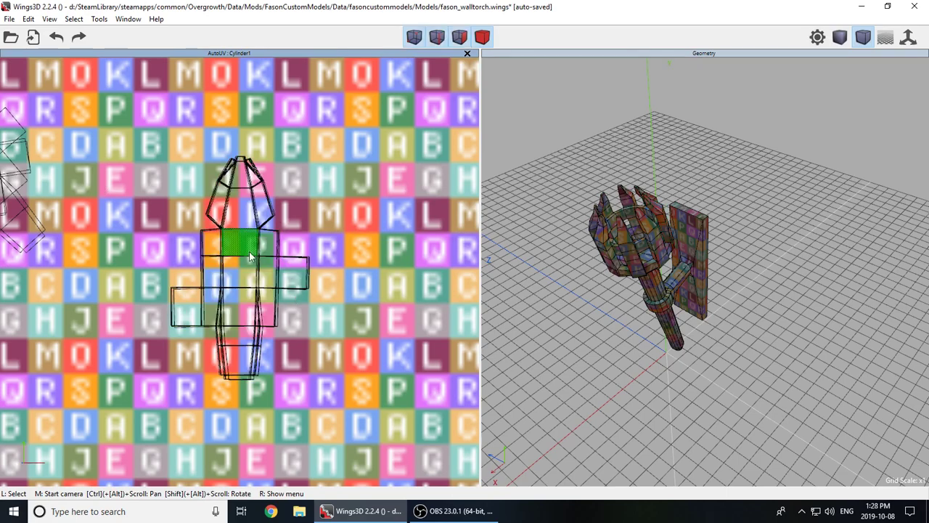
pyautogui.scroll(-5, 140, 259)
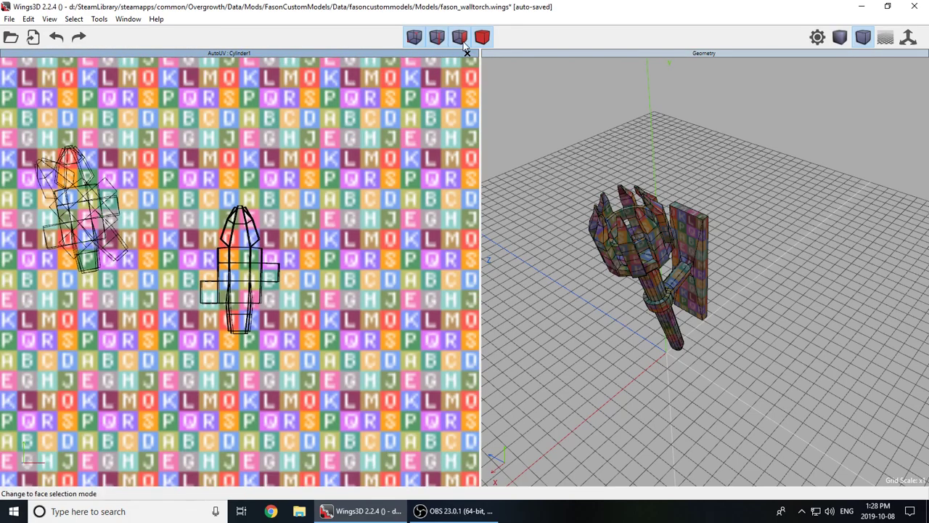
pyautogui.click(78, 199)
pyautogui.rightClick(137, 171)
pyautogui.click(161, 216)
pyautogui.click(163, 211)
# - Rotate the slightly tilted prong chart by about -7.5 degrees to stand upright and recenter it on the stack
pyautogui.scroll(5, 239, 265)
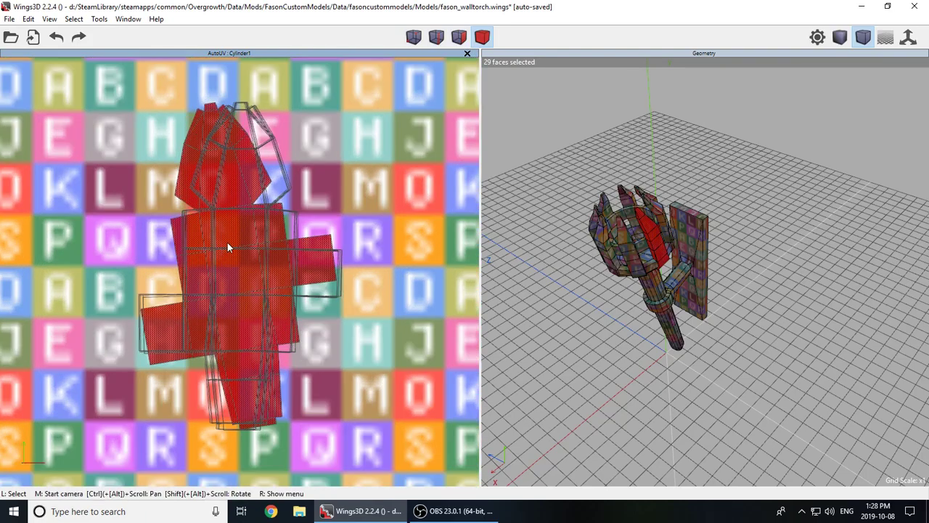
pyautogui.rightClick(359, 160)
pyautogui.click(362, 180)
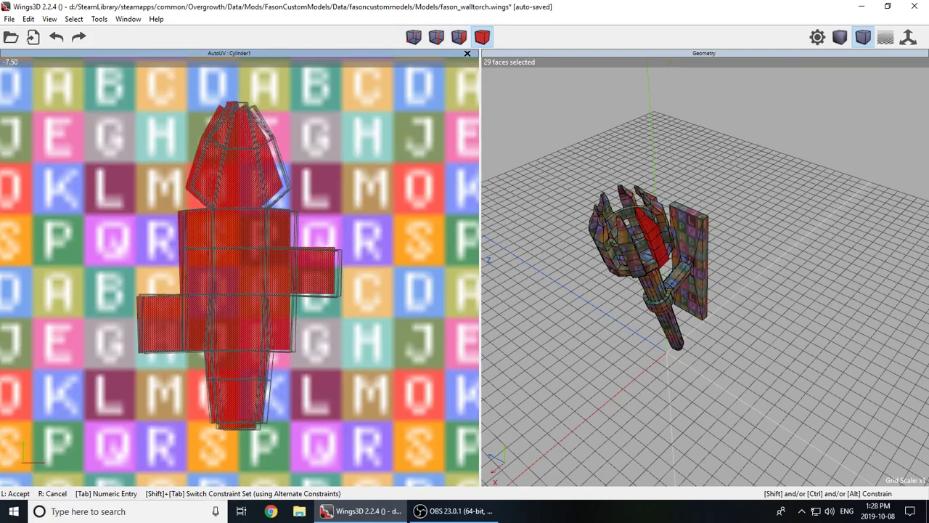
pyautogui.click(377, 162)
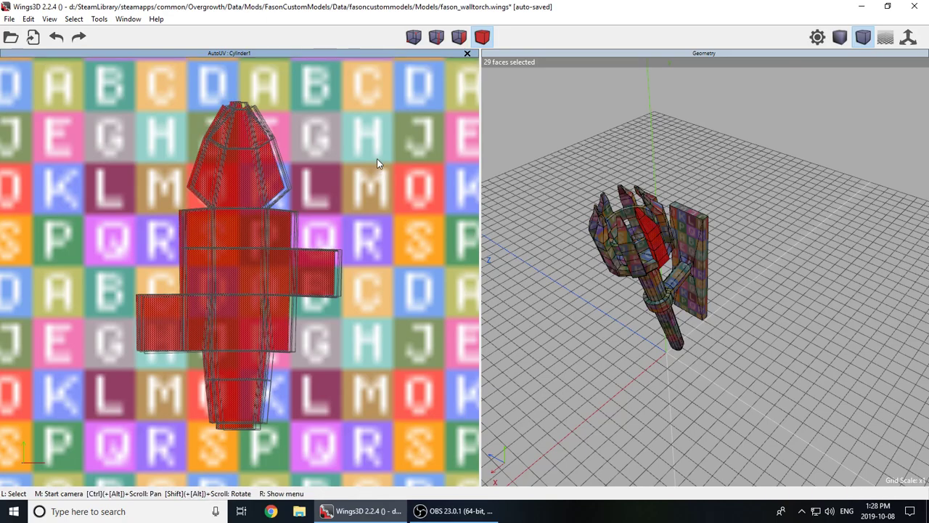
pyautogui.rightClick(360, 158)
pyautogui.click(390, 188)
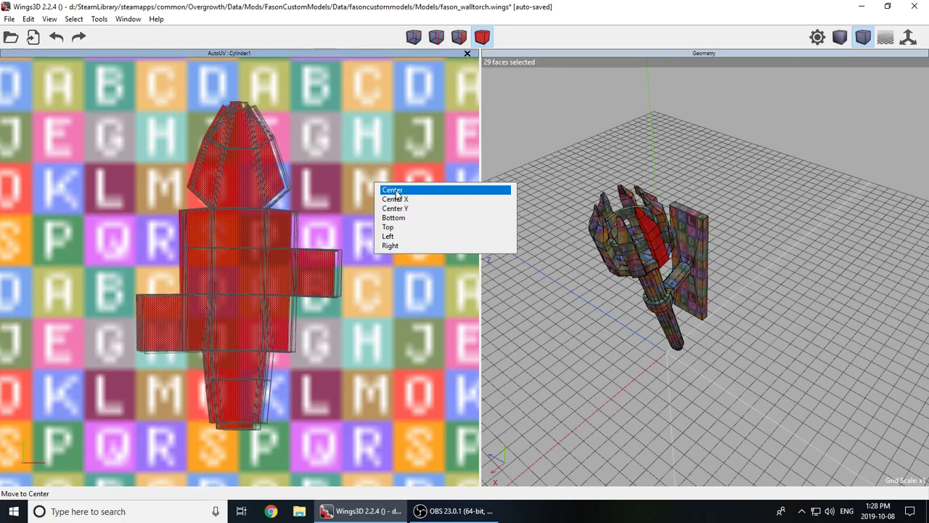
pyautogui.click(389, 190)
# - Select the less tilted of the last two prong charts in the pile as a whole chart and move it to the tile's center
pyautogui.scroll(-5, 308, 188)
pyautogui.click(154, 188)
pyautogui.scroll(-3, 149, 189)
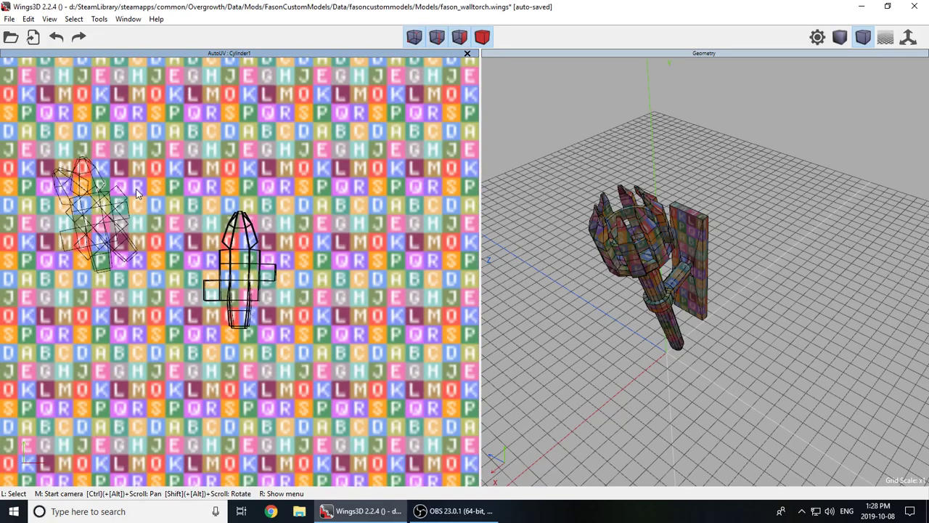
pyautogui.click(87, 206)
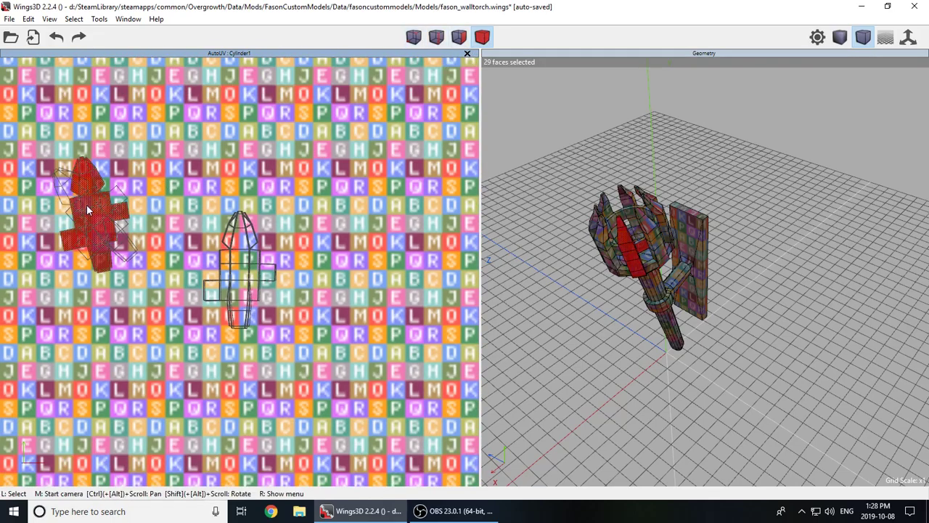
pyautogui.rightClick(180, 156)
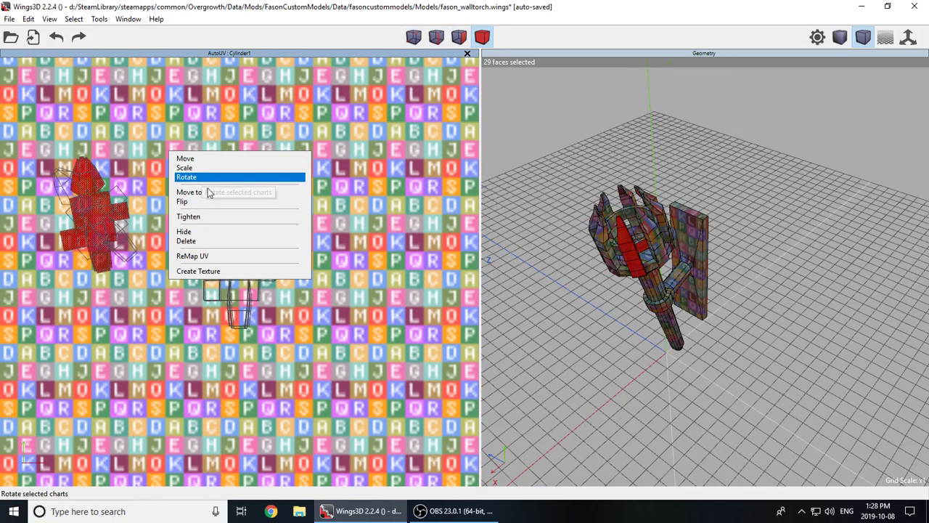
pyautogui.click(207, 193)
# - Rotate the newly centered prong chart by about -8.5 degrees so it stands upright, and recenter it on the stacked charts
pyautogui.rightClick(251, 206)
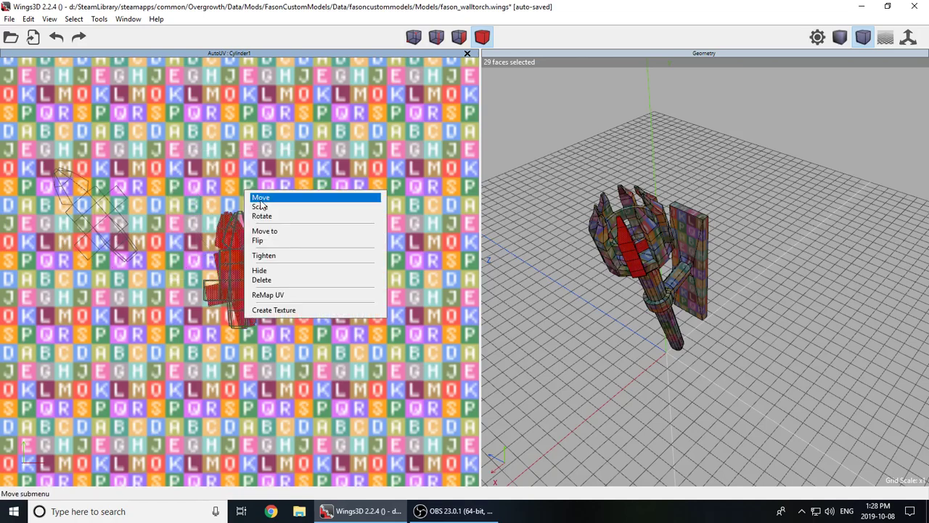
pyautogui.click(276, 219)
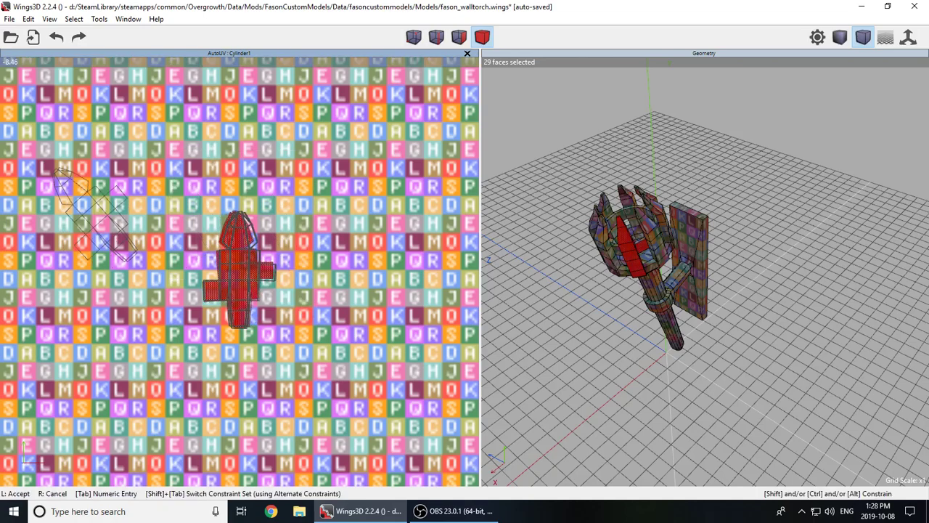
pyautogui.click(246, 231)
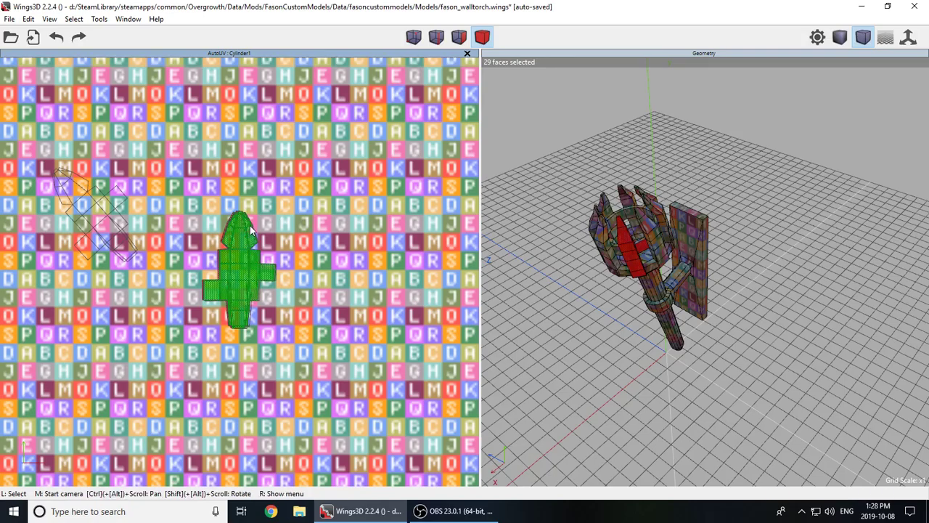
pyautogui.scroll(5, 246, 231)
pyautogui.rightClick(341, 132)
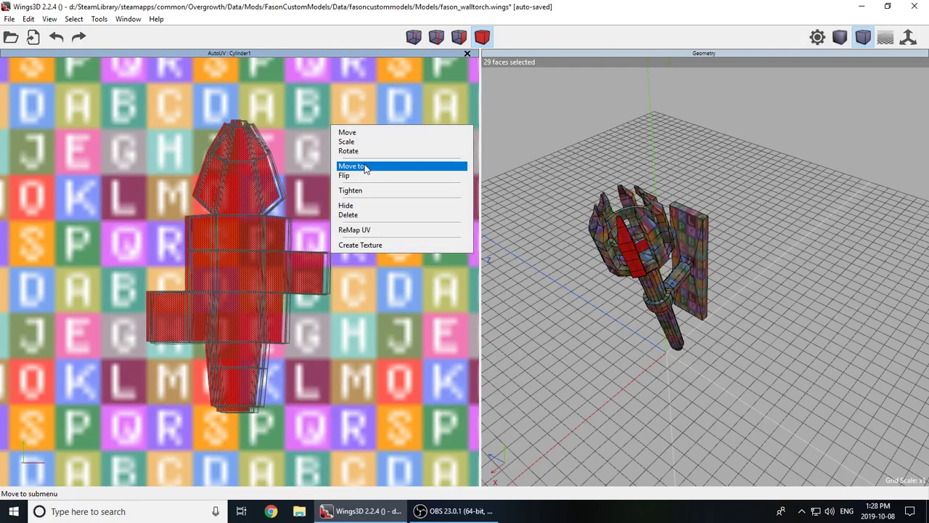
pyautogui.click(351, 165)
pyautogui.click(369, 172)
# - Select the last, strongly tilted prong chart as a whole chart and rotate it clockwise until it stands upright
pyautogui.scroll(-5, 334, 182)
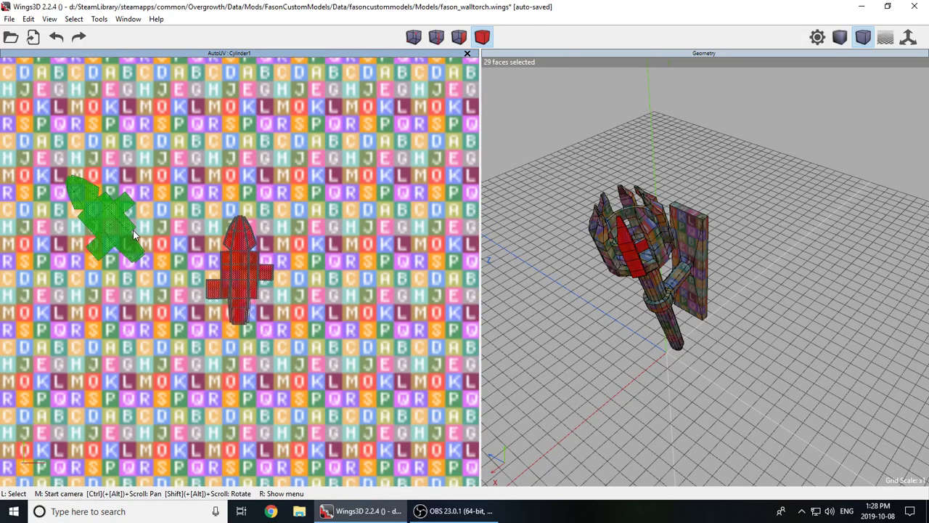
pyautogui.press('space')
pyautogui.click(480, 37)
pyautogui.click(101, 207)
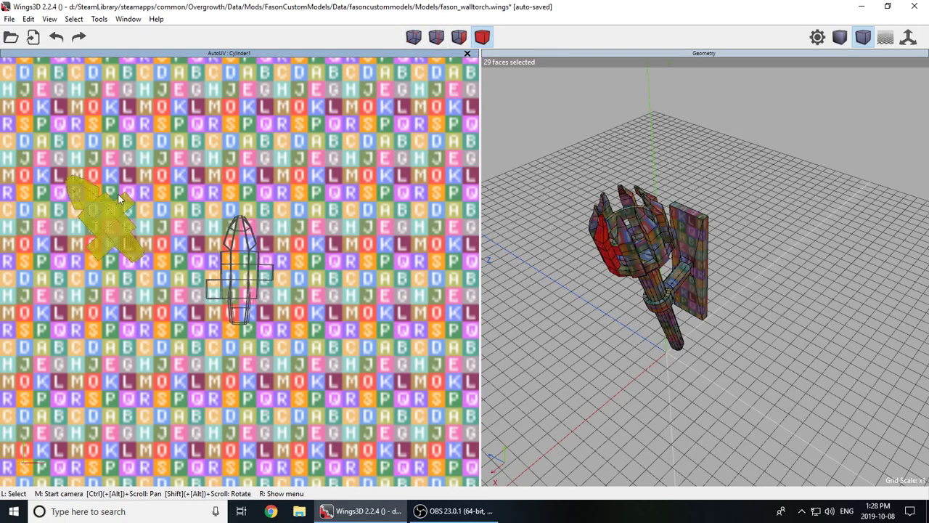
pyautogui.rightClick(217, 170)
pyautogui.click(232, 189)
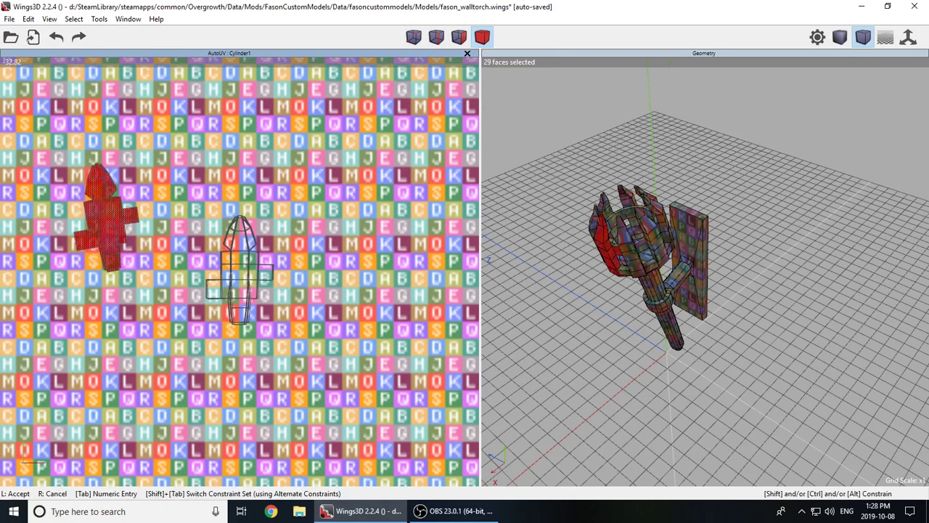
pyautogui.click(229, 129)
# - Move the last uprighted prong chart to the center of the tile, onto the stack, and clear the selection
pyautogui.rightClick(229, 129)
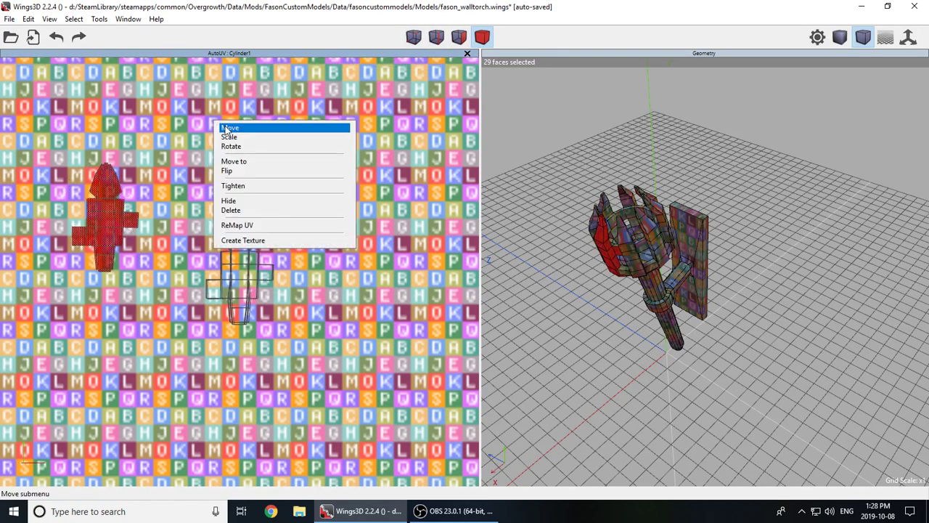
pyautogui.click(250, 163)
pyautogui.click(252, 161)
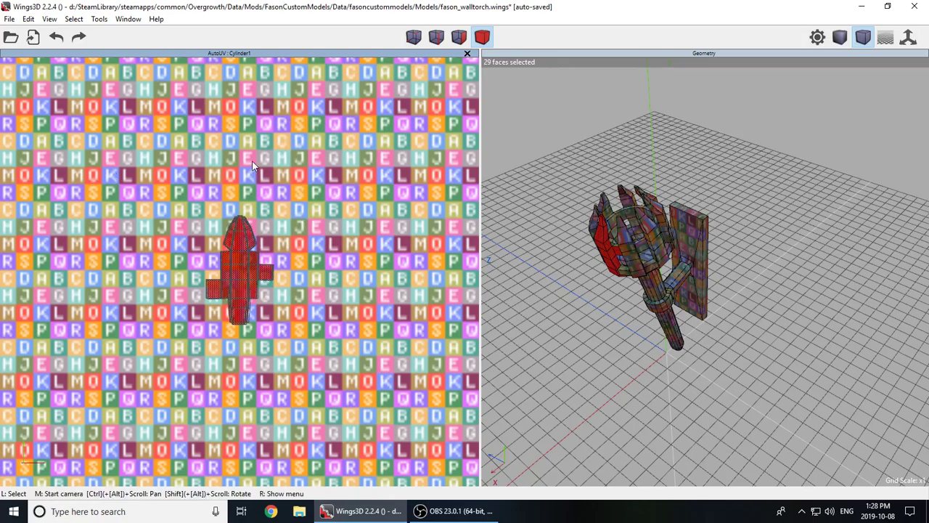
pyautogui.scroll(5, 218, 239)
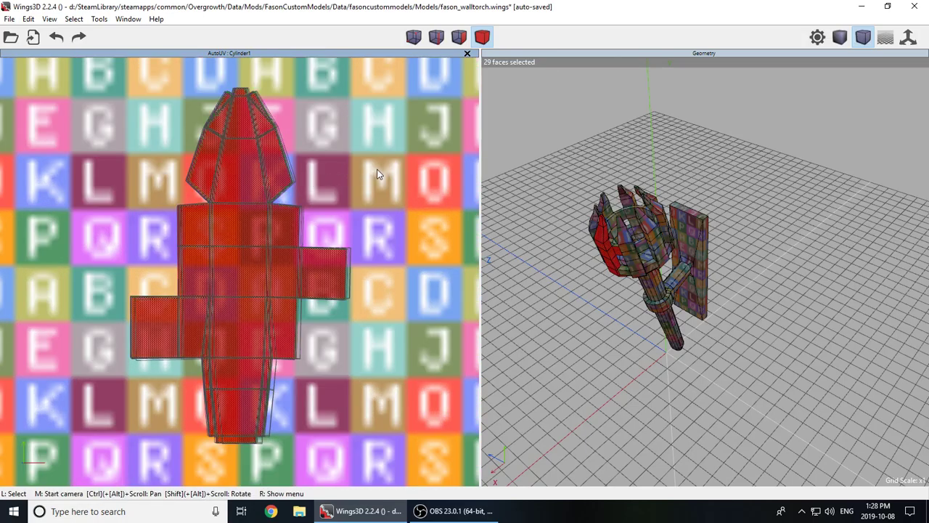
pyautogui.click(329, 171)
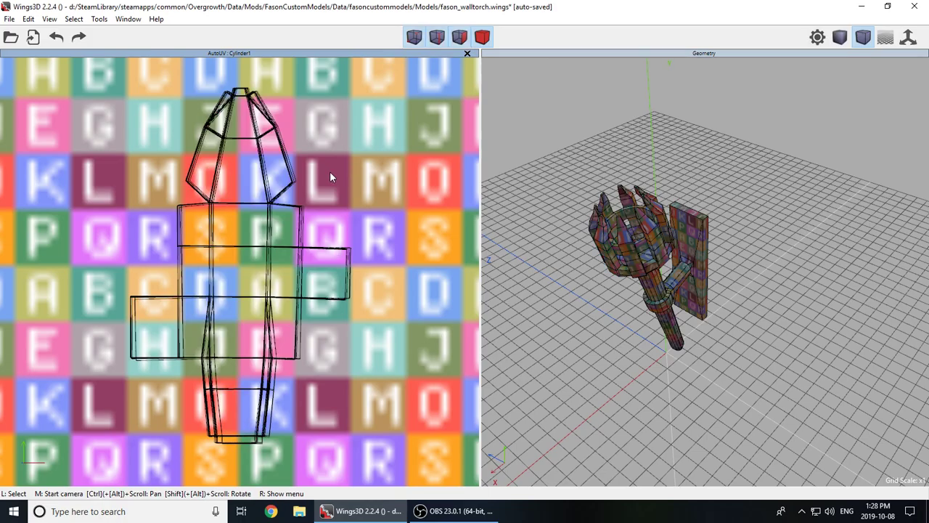
# - Select all the stacked prong charts as whole charts, move the stack beside the other charts outside the tile, and clear the selection
pyautogui.scroll(-8, 330, 171)
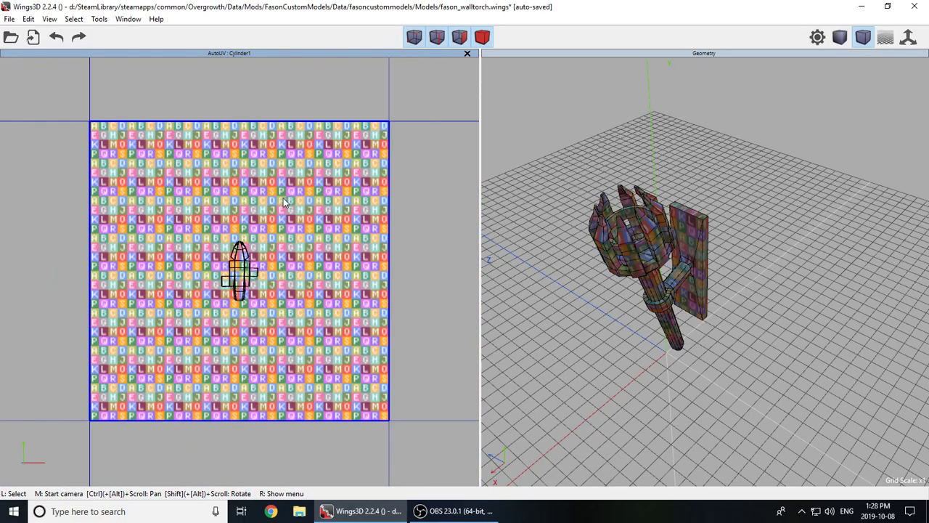
pyautogui.scroll(-1, 259, 270)
pyautogui.scroll(5, 247, 274)
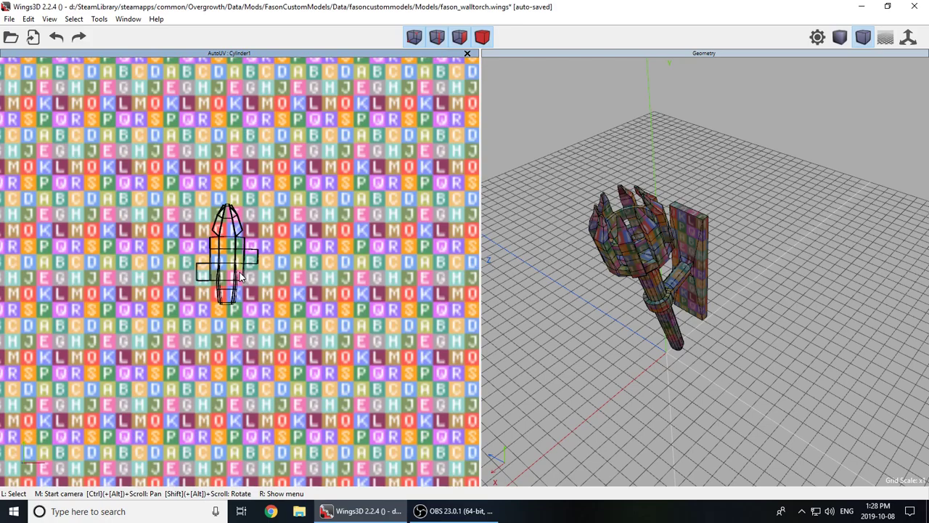
pyautogui.scroll(-3, 317, 198)
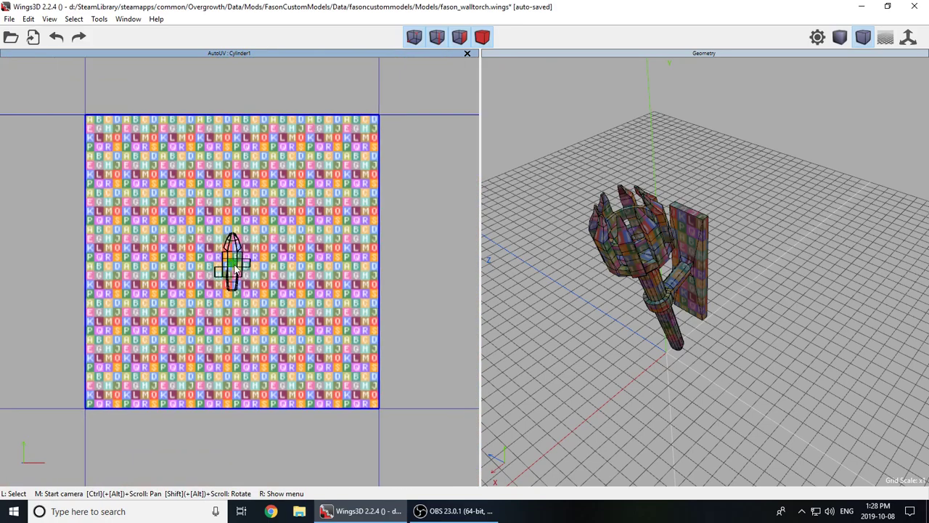
pyautogui.scroll(5, 236, 269)
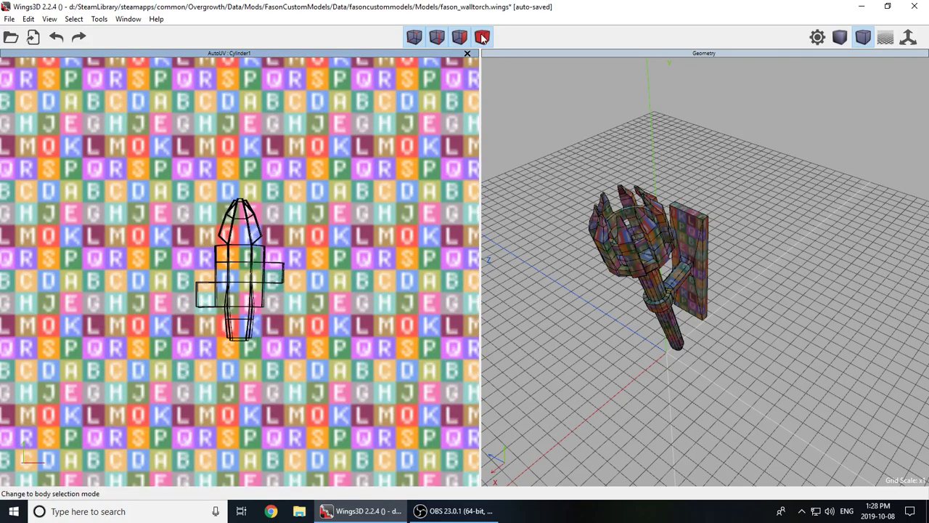
pyautogui.scroll(-5, 282, 176)
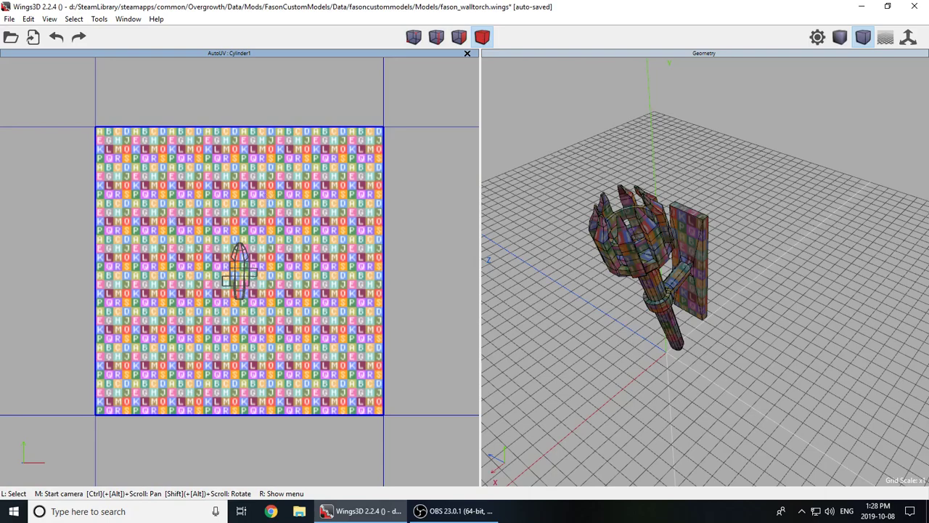
pyautogui.moveTo(164, 222); pyautogui.dragTo(265, 320)
pyautogui.scroll(-4, 251, 265)
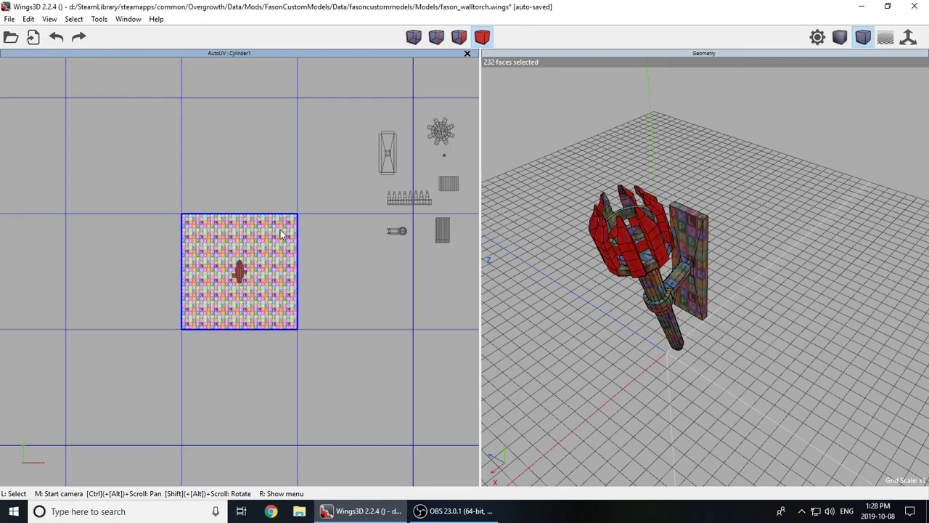
pyautogui.rightClick(353, 196)
pyautogui.click(353, 198)
pyautogui.click(352, 198)
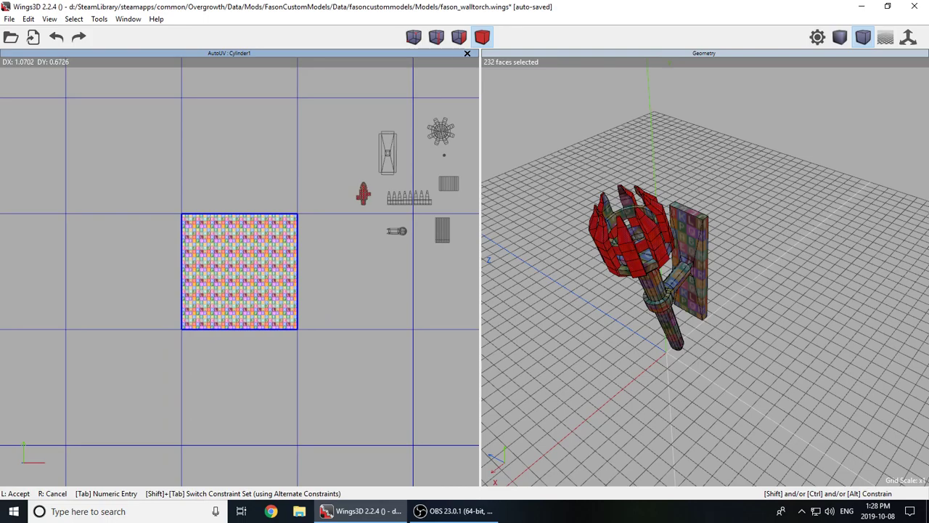
pyautogui.click(353, 198)
pyautogui.click(309, 183)
# - Select every chart outside the tile and move the whole group together onto the texture tile
pyautogui.scroll(-3, 220, 171)
pyautogui.scroll(5, 306, 243)
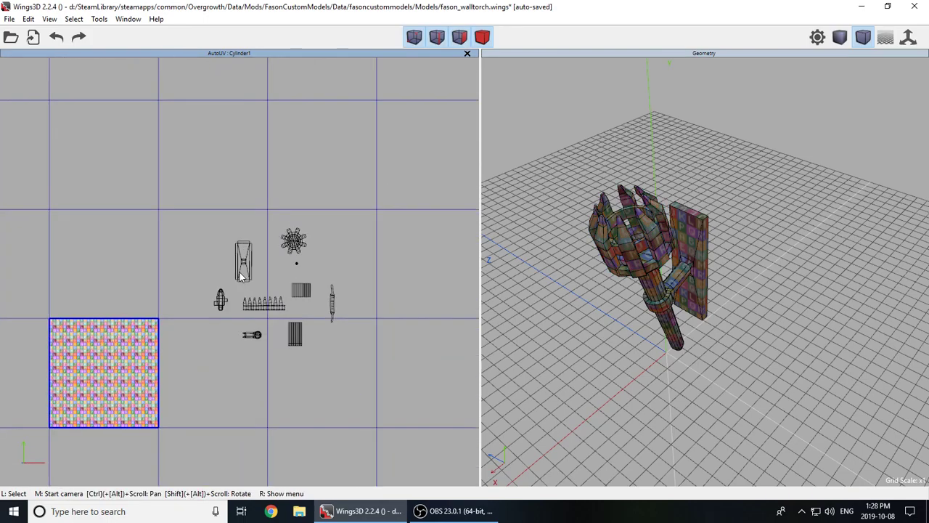
pyautogui.scroll(-3, 170, 236)
pyautogui.moveTo(197, 202); pyautogui.dragTo(417, 372)
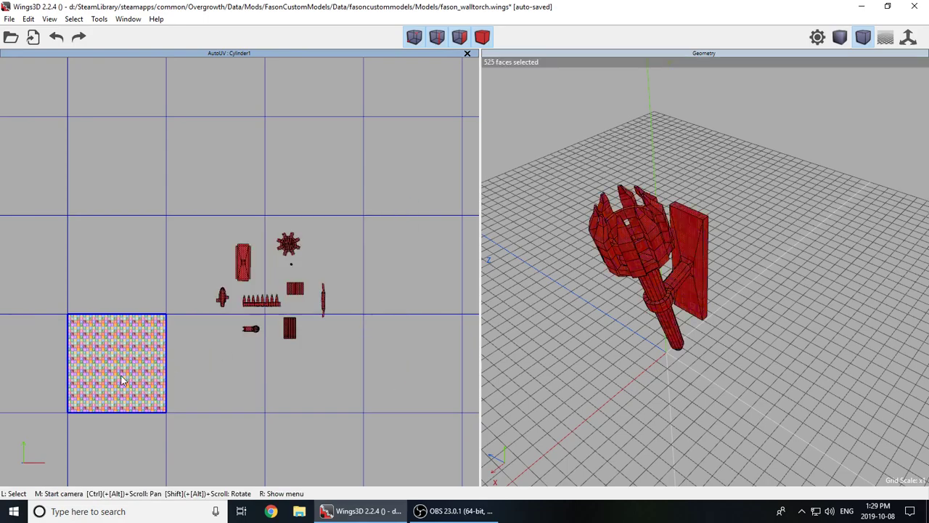
pyautogui.scroll(1, 239, 276)
pyautogui.rightClick(252, 265)
pyautogui.click(257, 264)
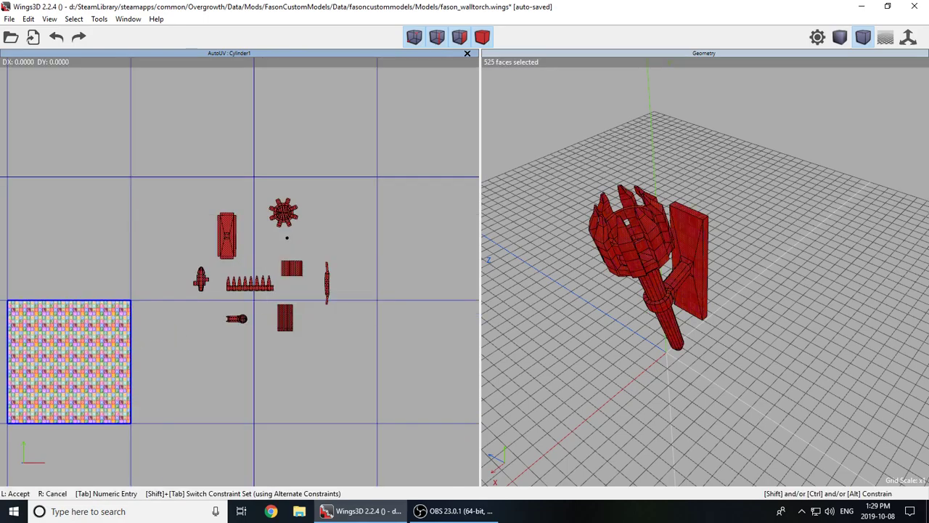
pyautogui.click(257, 266)
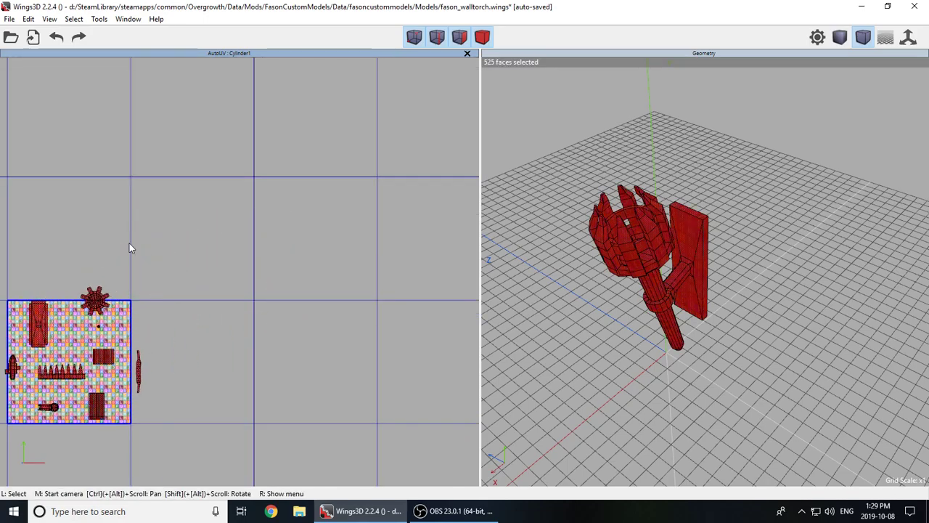
# - Scale all the selected charts up uniformly to a little over twice their size
pyautogui.scroll(4, 243, 277)
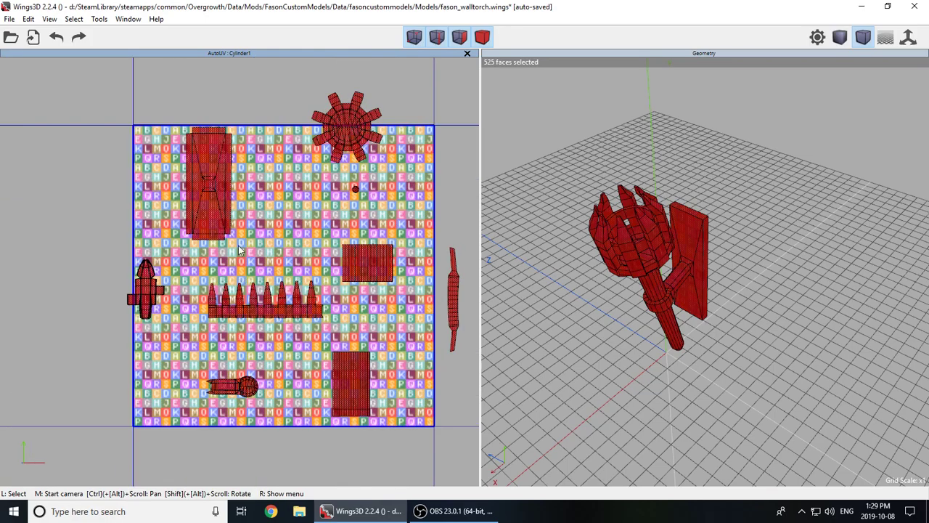
pyautogui.scroll(-2, 240, 249)
pyautogui.scroll(2, 166, 288)
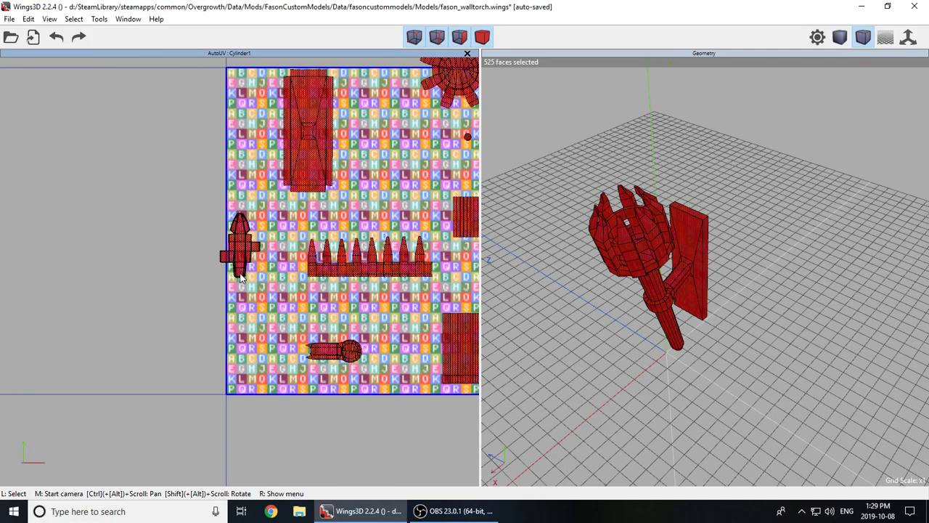
pyautogui.scroll(-2, 264, 258)
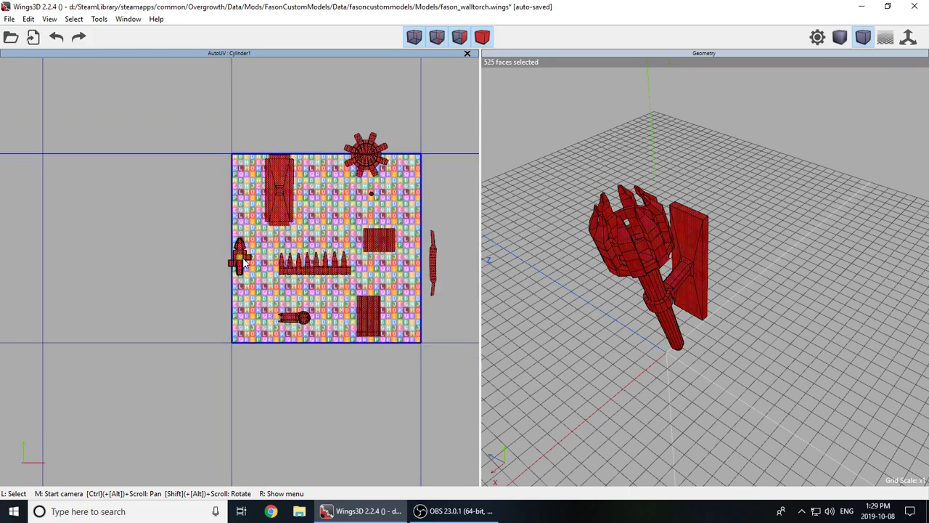
pyautogui.rightClick(328, 207)
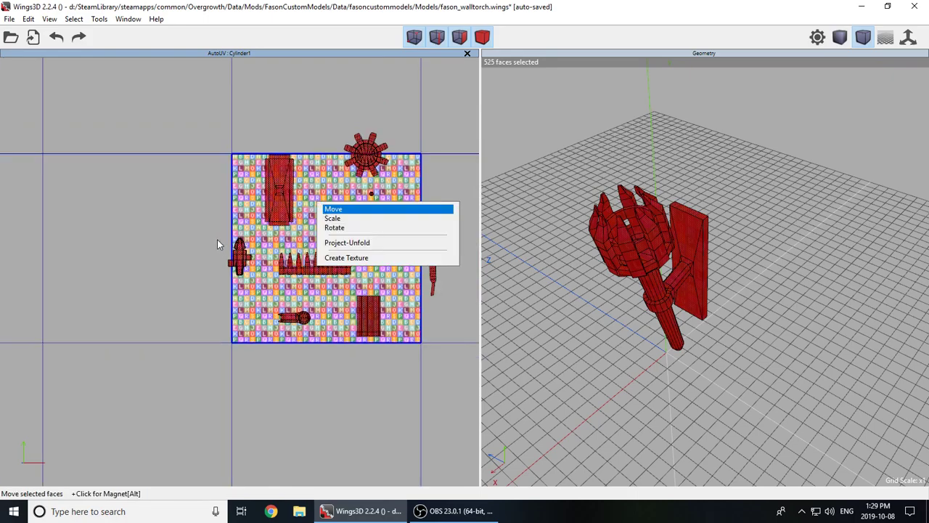
pyautogui.click(355, 218)
pyautogui.click(360, 220)
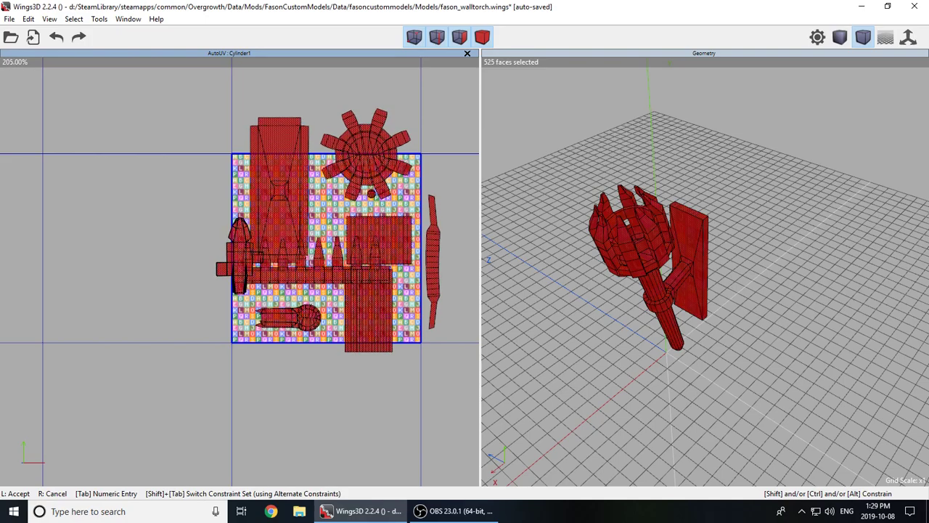
pyautogui.click(322, 216)
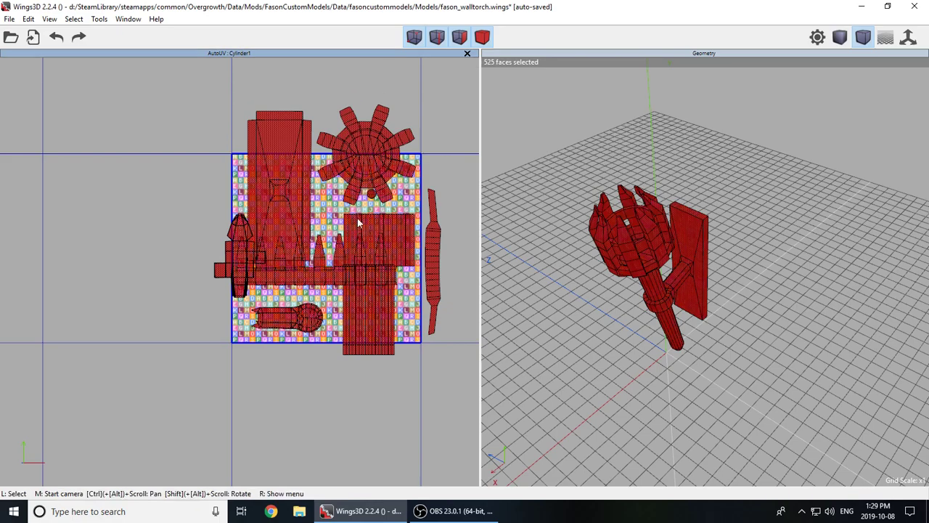
# - Move all the enlarged charts off the texture tile to the empty area at its lower left, and clear the selection
pyautogui.rightClick(321, 216)
pyautogui.click(319, 214)
pyautogui.click(320, 214)
pyautogui.scroll(-2, 405, 168)
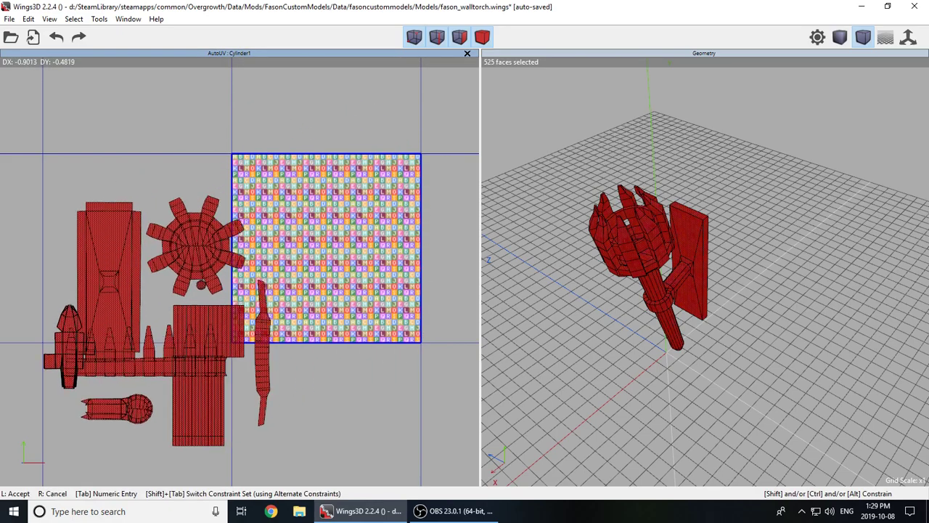
pyautogui.click(404, 169)
pyautogui.scroll(-1, 60, 345)
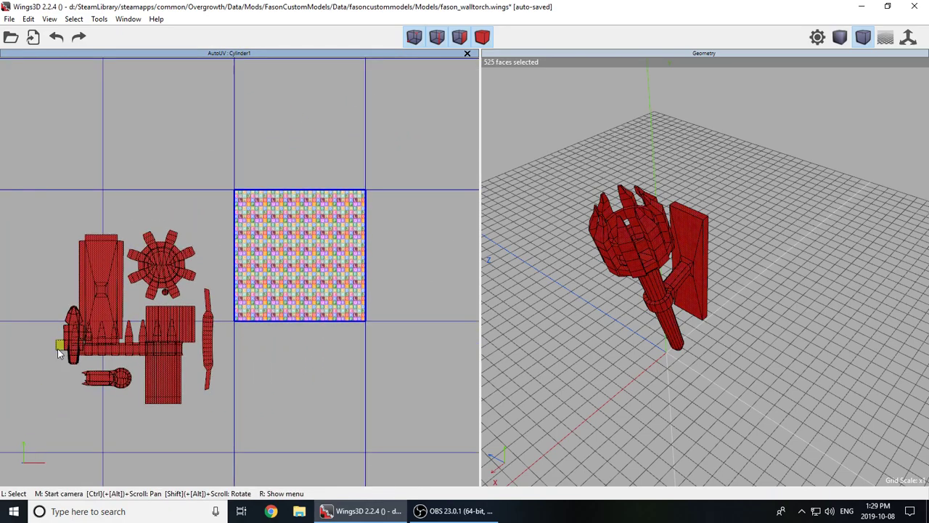
pyautogui.scroll(1, 60, 344)
pyautogui.scroll(-2, 239, 276)
pyautogui.scroll(1, 241, 276)
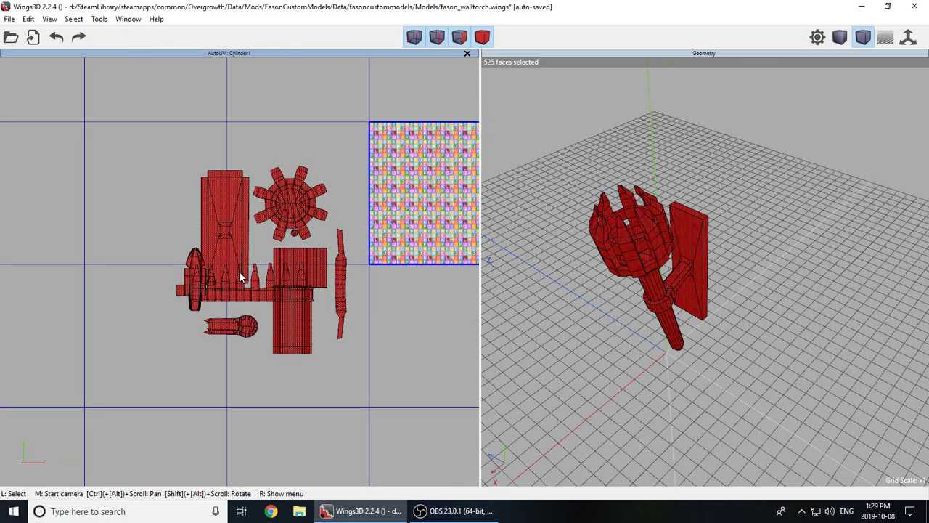
pyautogui.click(330, 186)
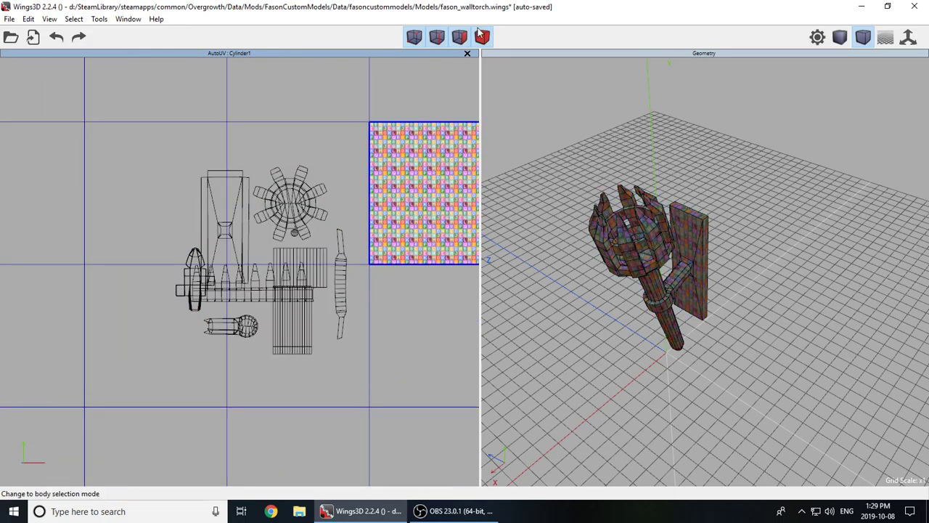
# - Select the wall plate's tall rectangular chart as a whole chart, place it along the tile's left edge, and clear the selection
pyautogui.click(217, 265)
pyautogui.click(230, 207)
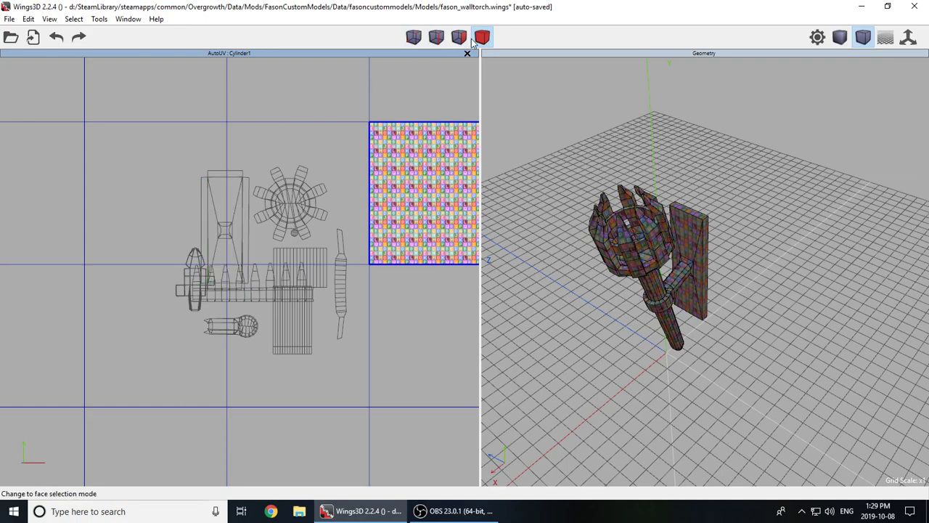
pyautogui.moveTo(166, 115); pyautogui.dragTo(251, 201)
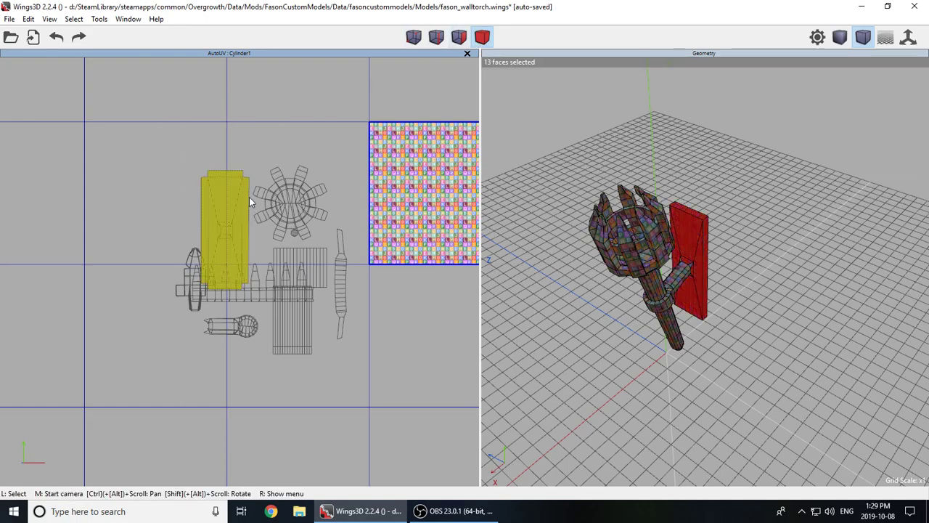
pyautogui.rightClick(256, 159)
pyautogui.click(258, 161)
pyautogui.click(259, 160)
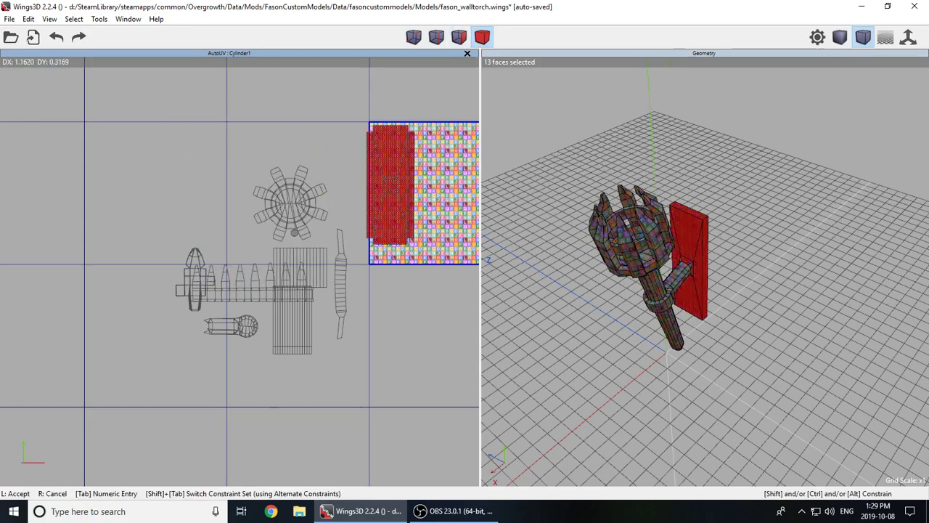
pyautogui.click(257, 161)
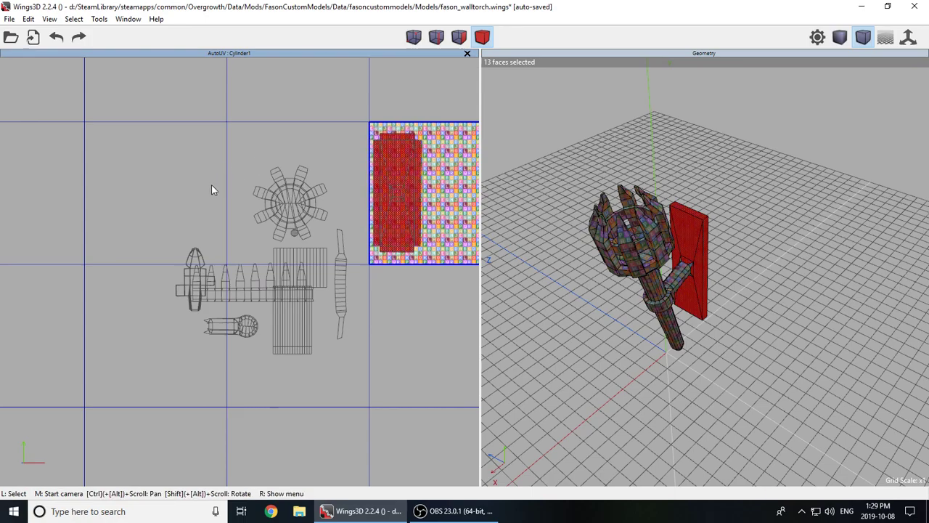
pyautogui.scroll(1, 405, 190)
pyautogui.scroll(-1, 239, 271)
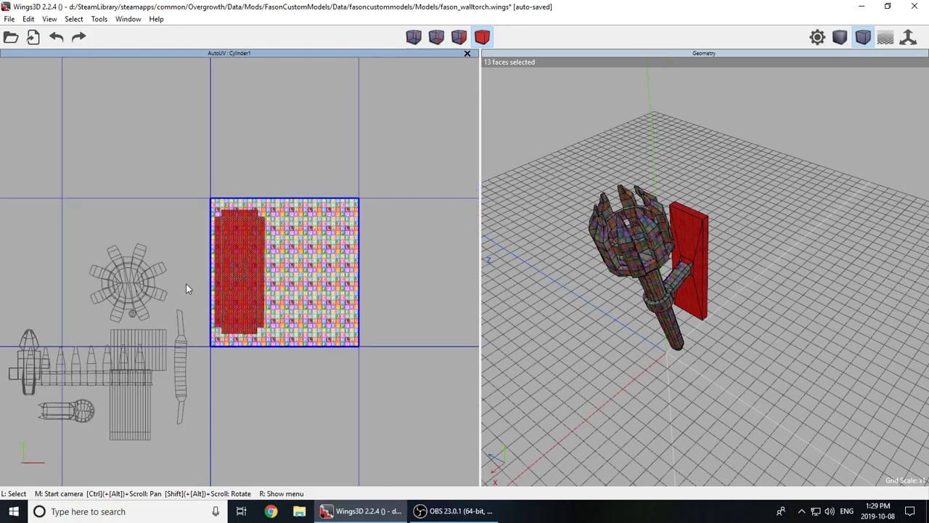
pyautogui.press('space')
# - Select the gear-shaped basket chart, move it into the tile's lower-right area beside the wall plate chart, and clear the selection
pyautogui.moveTo(64, 199); pyautogui.dragTo(187, 294)
pyautogui.rightClick(152, 216)
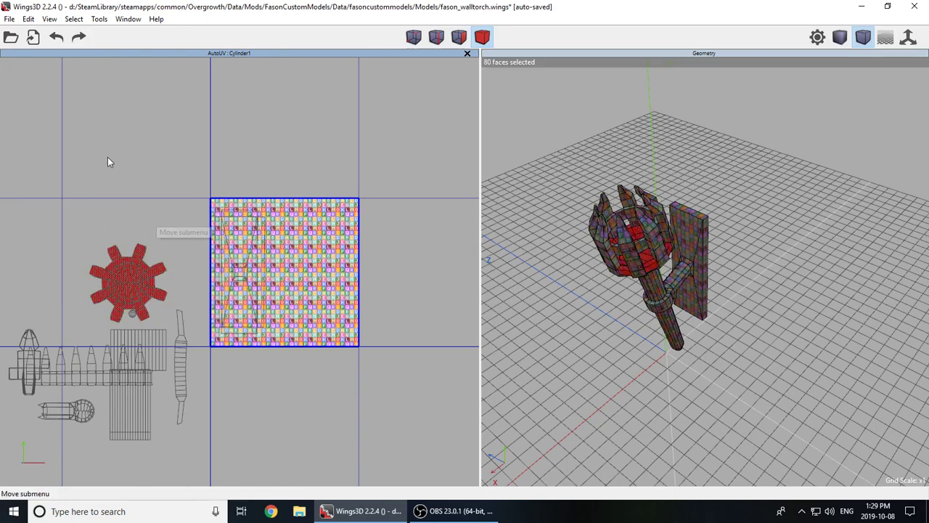
pyautogui.rightClick(106, 225)
pyautogui.click(112, 224)
pyautogui.click(116, 225)
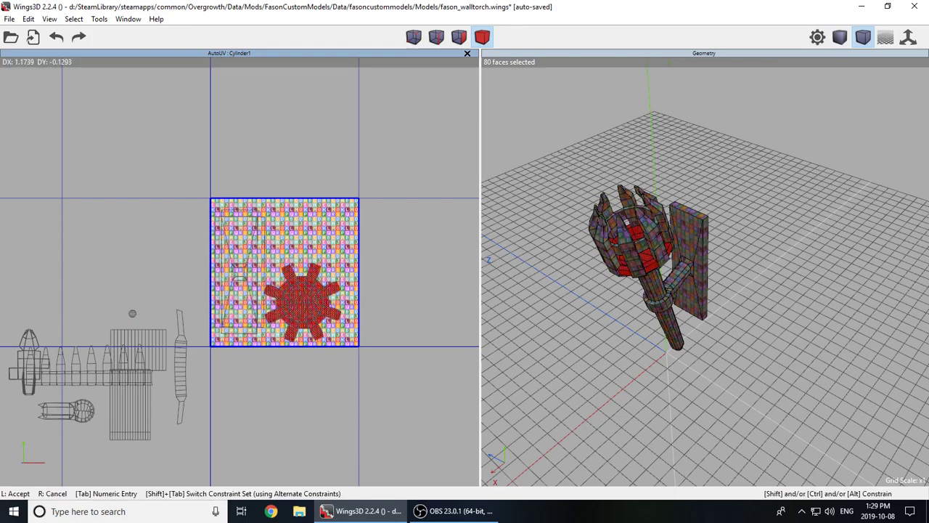
pyautogui.click(77, 244)
pyautogui.press('space')
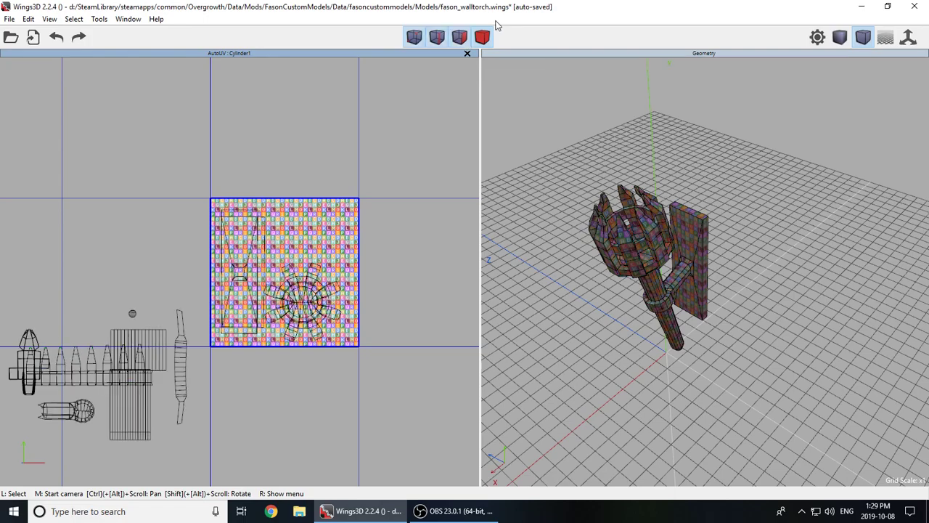
# - Select the upper handle's wide striped chart as a whole chart, move it into the tile's upper-right corner, and clear the selection
pyautogui.click(482, 37)
pyautogui.click(134, 334)
pyautogui.rightClick(133, 335)
pyautogui.click(130, 321)
pyautogui.click(131, 321)
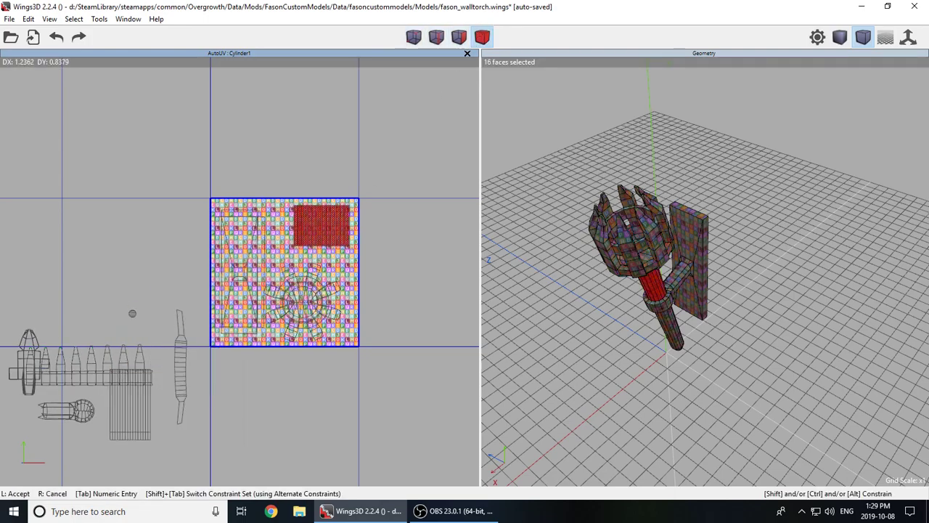
pyautogui.click(131, 320)
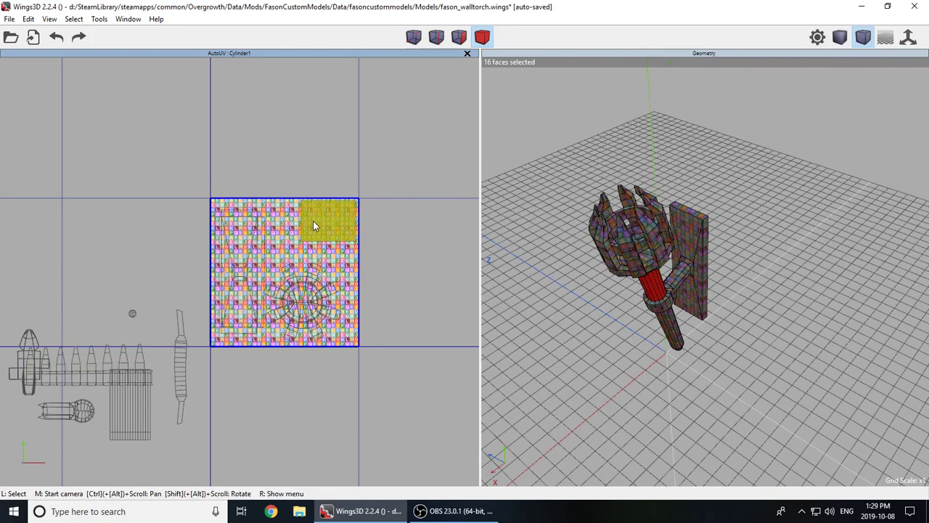
pyautogui.press('space')
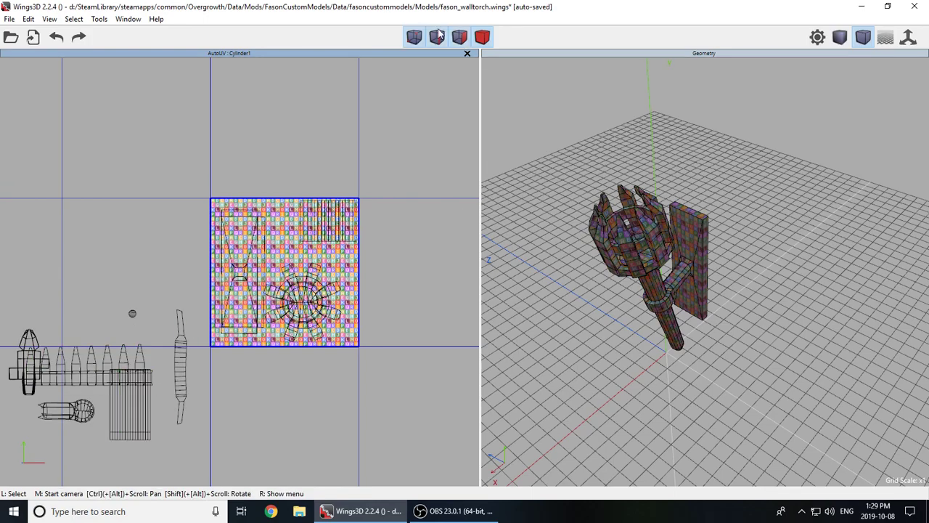
# - Select the lower handle's tall striped chart as a whole chart and move it just outside the tile's upper-right corner
pyautogui.click(487, 36)
pyautogui.click(136, 413)
pyautogui.rightClick(136, 413)
pyautogui.click(145, 399)
pyautogui.click(145, 399)
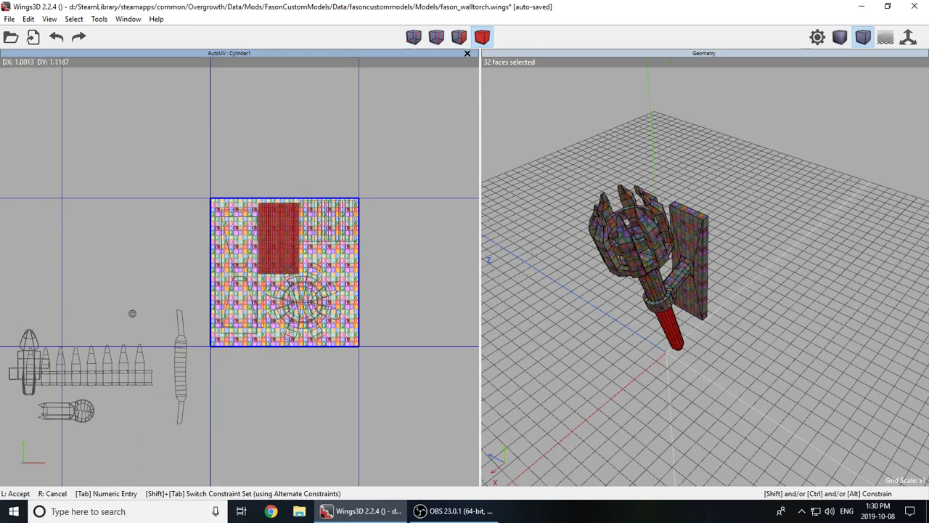
pyautogui.click(121, 408)
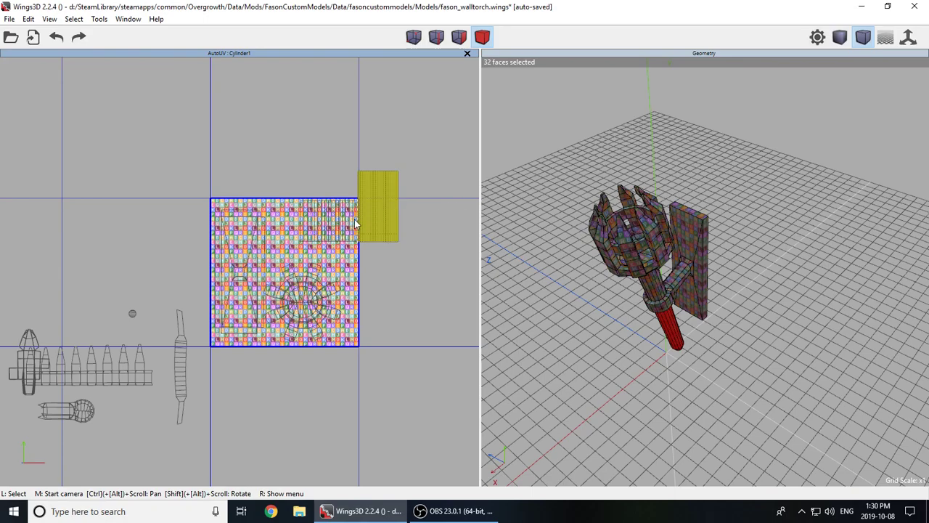
pyautogui.scroll(2, 356, 219)
pyautogui.scroll(-4, 313, 211)
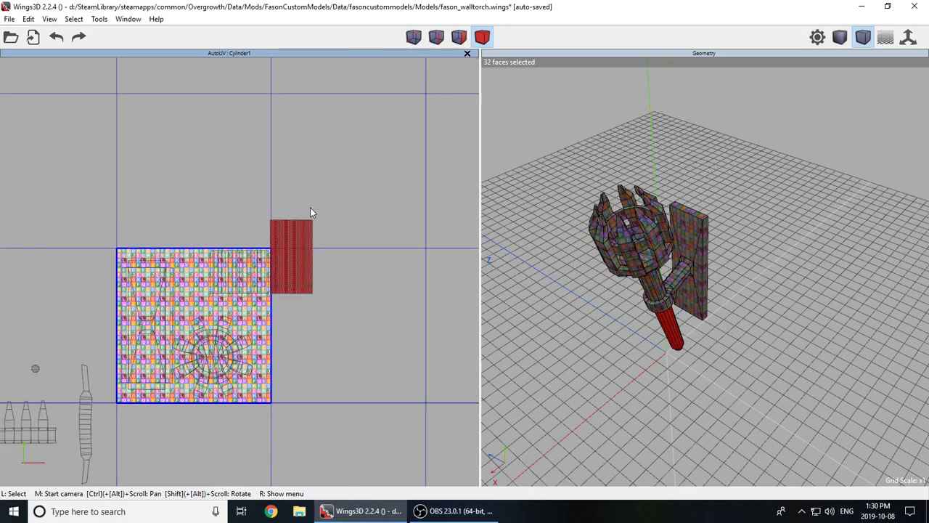
# - Select all charts, scale them down uniformly to about three quarters of their size, and clear the selection
pyautogui.moveTo(334, 203); pyautogui.dragTo(2, 466)
pyautogui.rightClick(311, 296)
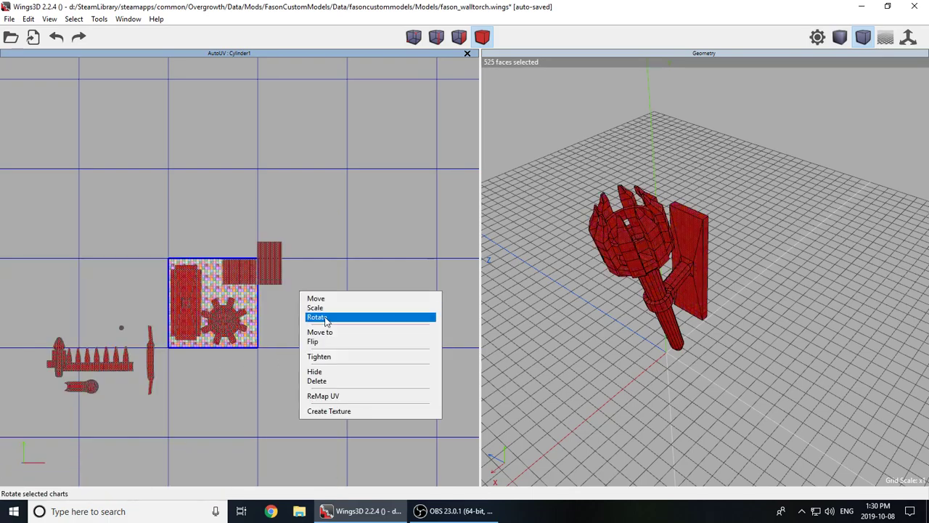
pyautogui.click(328, 307)
pyautogui.click(331, 314)
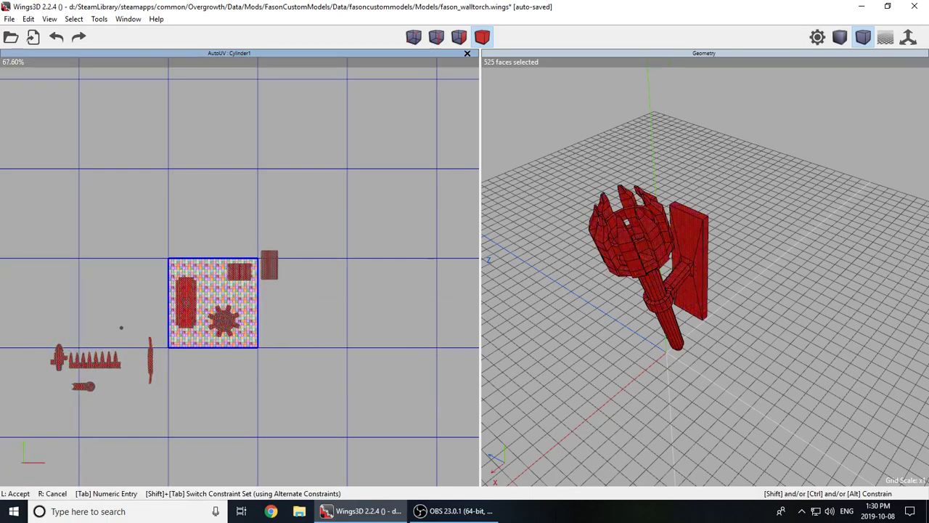
pyautogui.click(321, 310)
pyautogui.scroll(2, 242, 274)
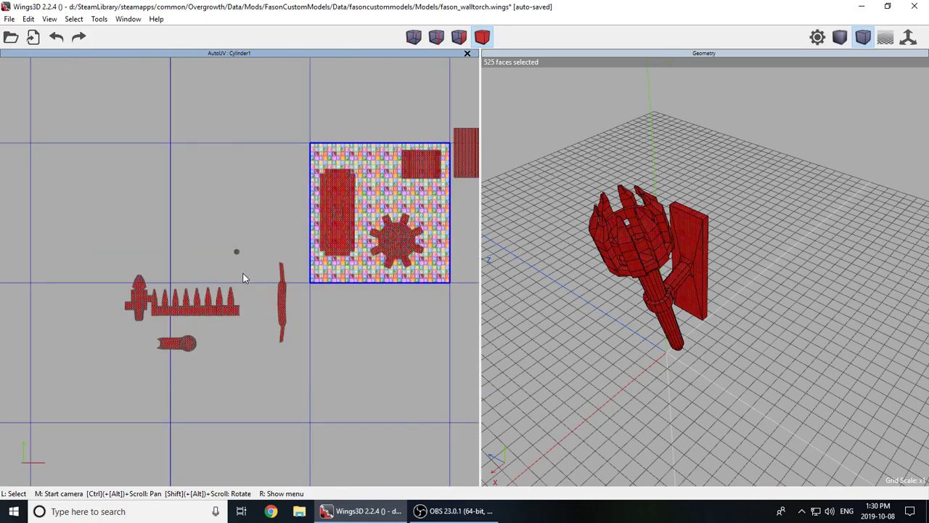
pyautogui.scroll(-1, 239, 265)
pyautogui.scroll(1, 242, 277)
pyautogui.press('space')
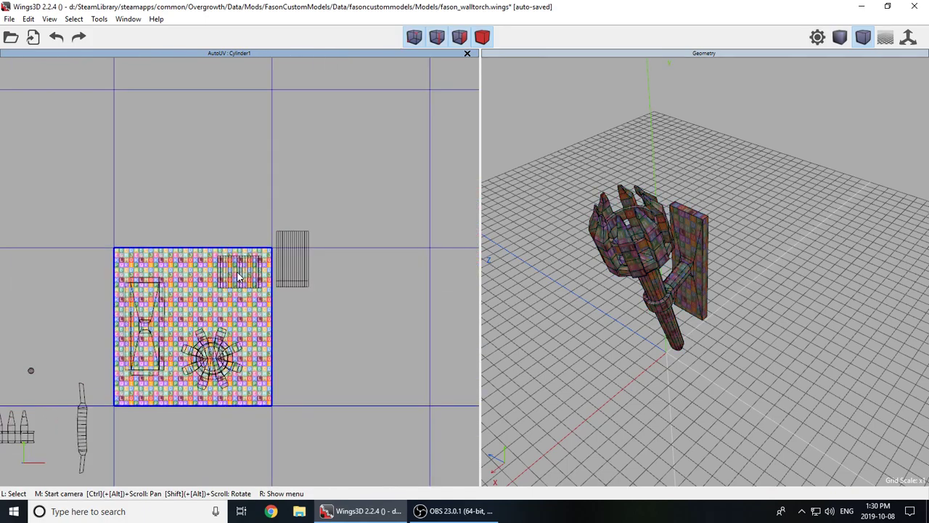
# - Select the wall plate's tall rectangular chart, move it freely into the tile's upper-left corner, and clear the selection
pyautogui.click(482, 36)
pyautogui.click(151, 305)
pyautogui.moveTo(180, 258); pyautogui.dragTo(134, 302)
pyautogui.rightClick(159, 284)
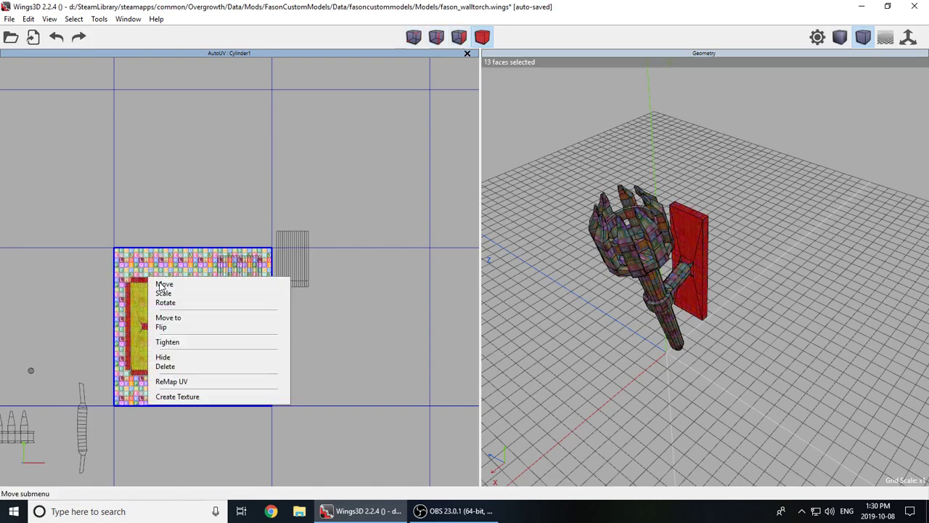
pyautogui.click(184, 288)
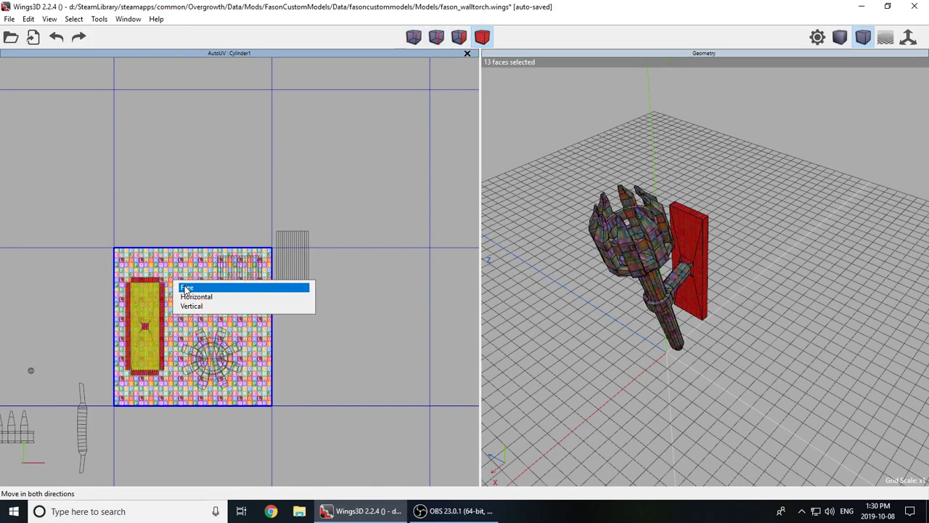
pyautogui.click(186, 288)
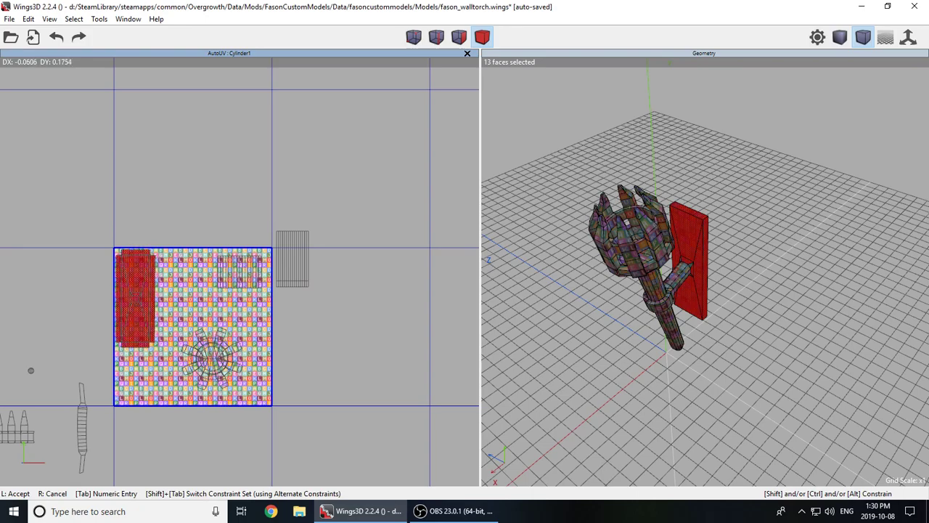
pyautogui.click(186, 288)
pyautogui.press('space')
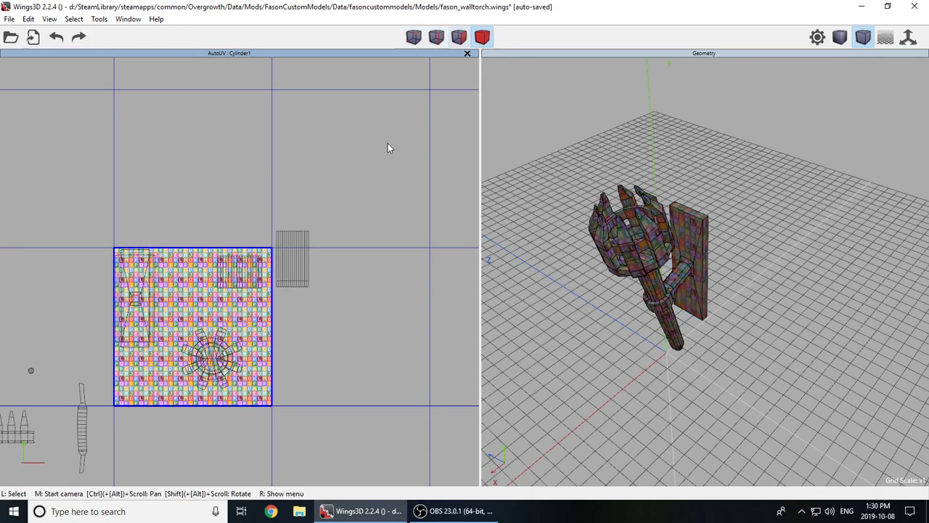
# - Select the gear-shaped basket chart and move it into the tile's lower-left corner beneath the wall plate chart
pyautogui.click(221, 342)
pyautogui.rightClick(232, 332)
pyautogui.click(232, 332)
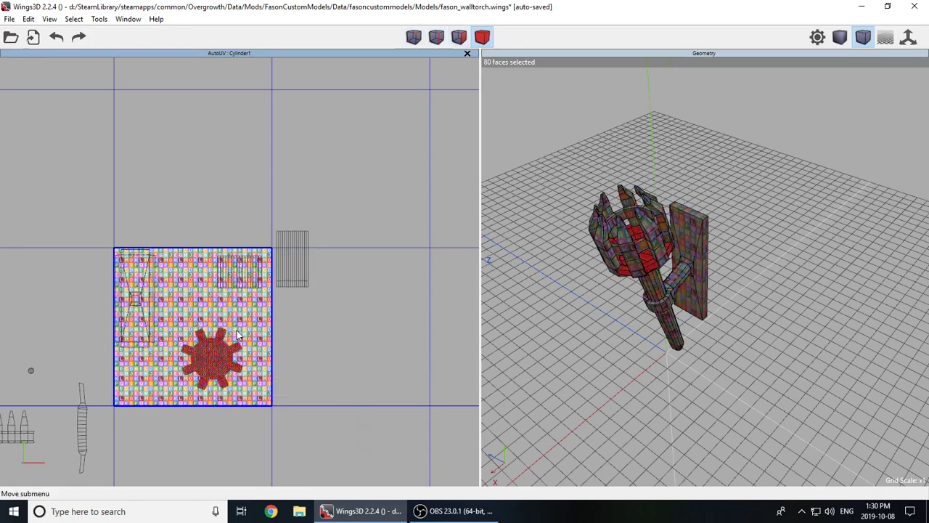
pyautogui.click(240, 334)
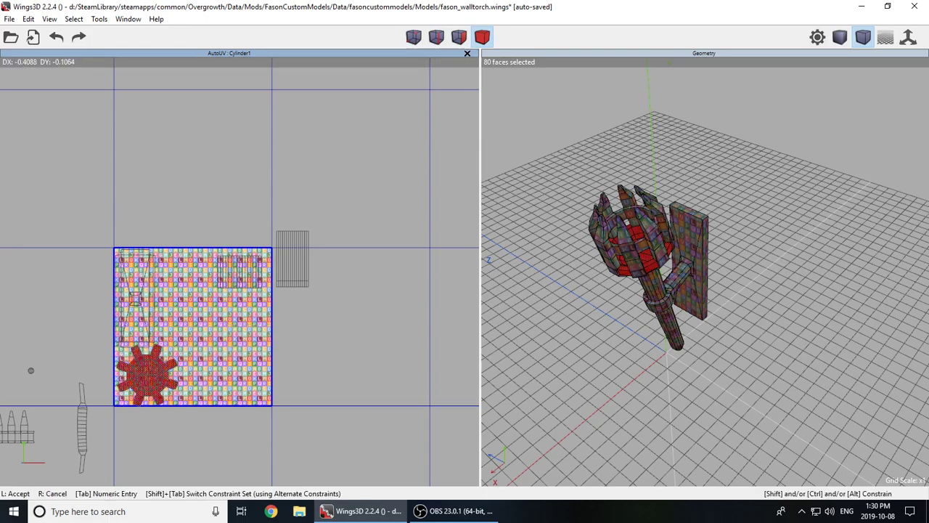
pyautogui.click(103, 387)
# - Move the gear-shaped basket chart to the lower middle of the tile and clear the selection
pyautogui.press('a')
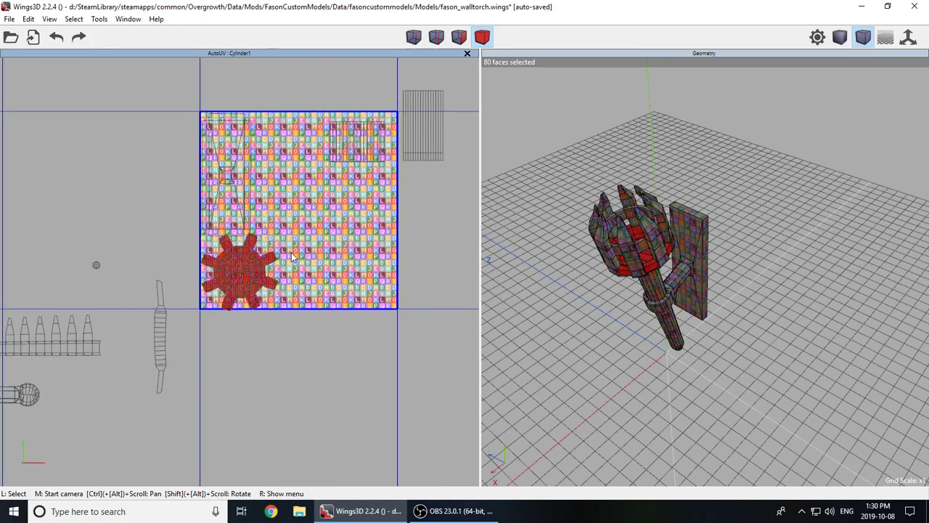
pyautogui.scroll(10, 238, 271)
pyautogui.scroll(-4, 240, 273)
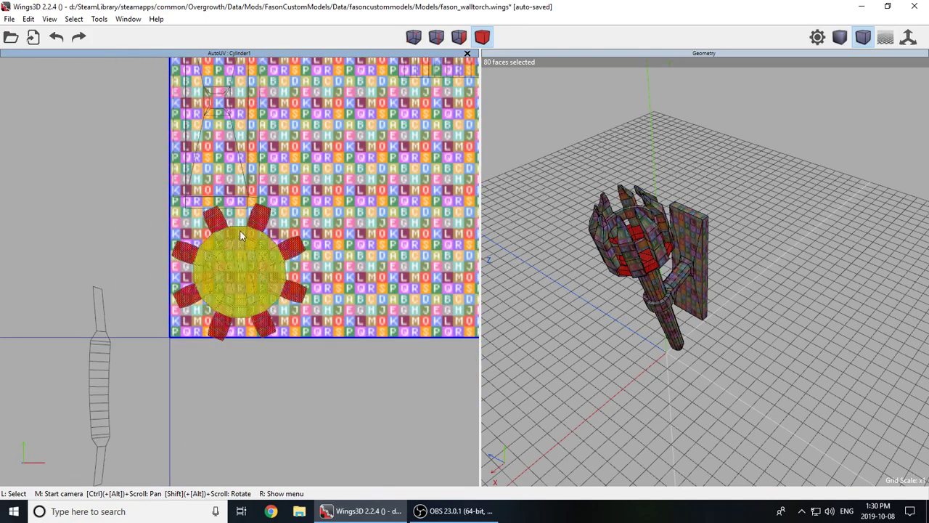
pyautogui.rightClick(292, 210)
pyautogui.click(298, 210)
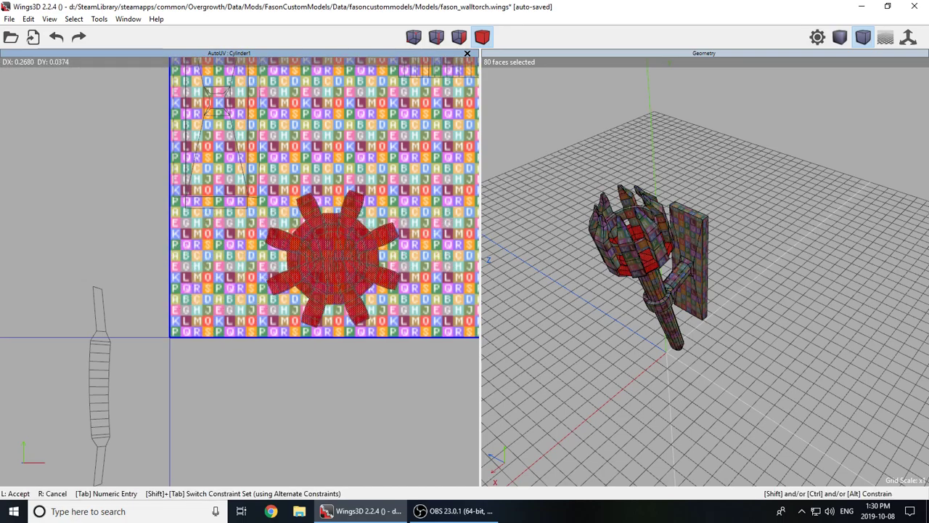
pyautogui.click(241, 238)
pyautogui.scroll(-5, 241, 237)
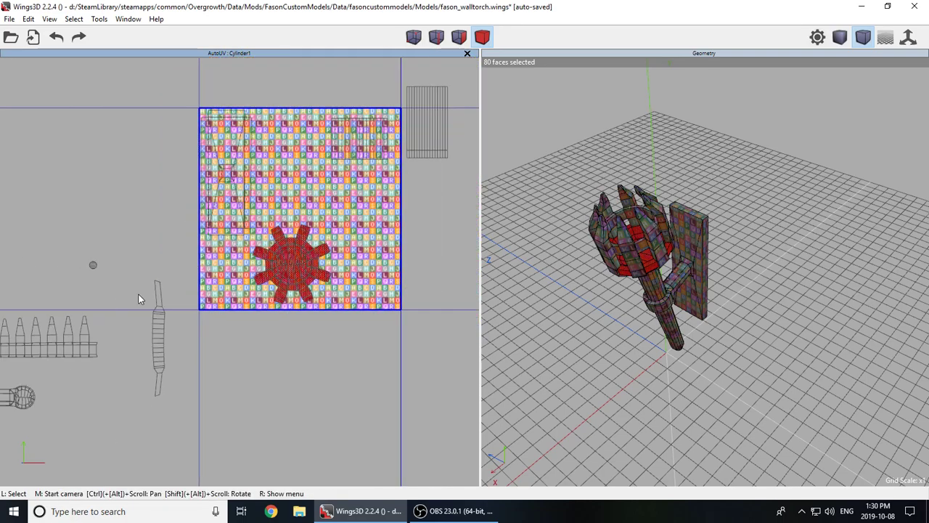
pyautogui.scroll(-2, 258, 262)
pyautogui.scroll(2, 94, 320)
pyautogui.scroll(-3, 250, 274)
pyautogui.scroll(-2, 468, 182)
pyautogui.scroll(5, 405, 223)
pyautogui.scroll(-2, 241, 277)
pyautogui.press('space')
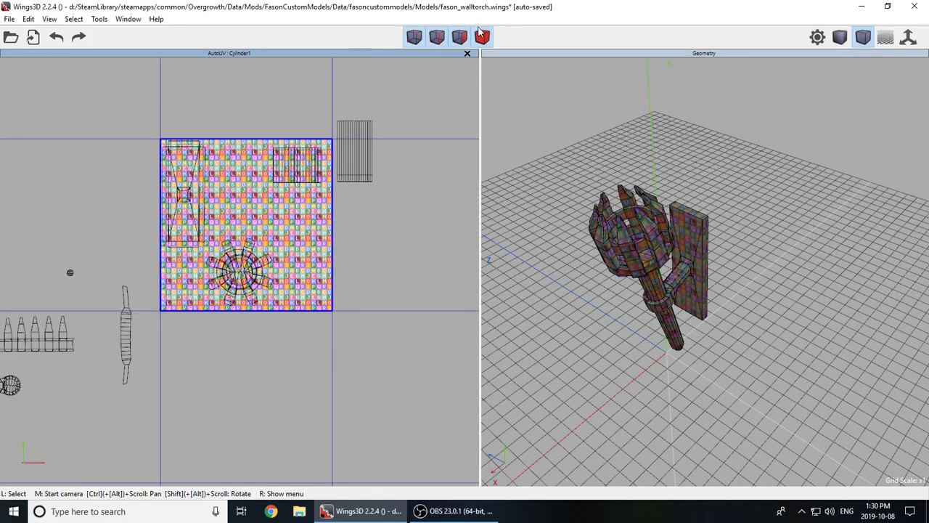
# - Select the upper handle's wide striped chart, move it down along the tile's right edge, and clear the selection
pyautogui.click(290, 165)
pyautogui.rightClick(290, 165)
pyautogui.click(301, 169)
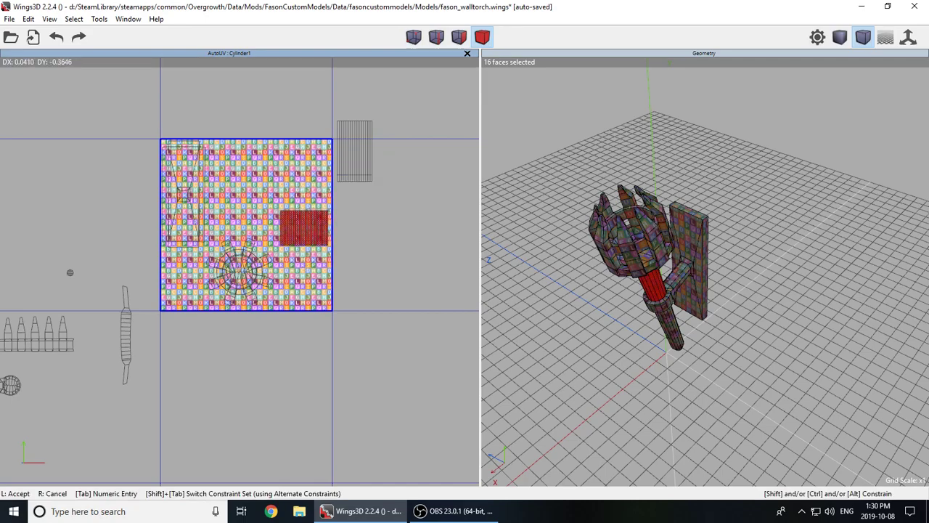
pyautogui.click(301, 145)
pyautogui.press('space')
# - Select the lower handle's tall striped chart as a whole, move it into the tile's upper-right corner, and clear the selection
pyautogui.click(483, 37)
pyautogui.click(360, 154)
pyautogui.rightClick(361, 154)
pyautogui.click(363, 156)
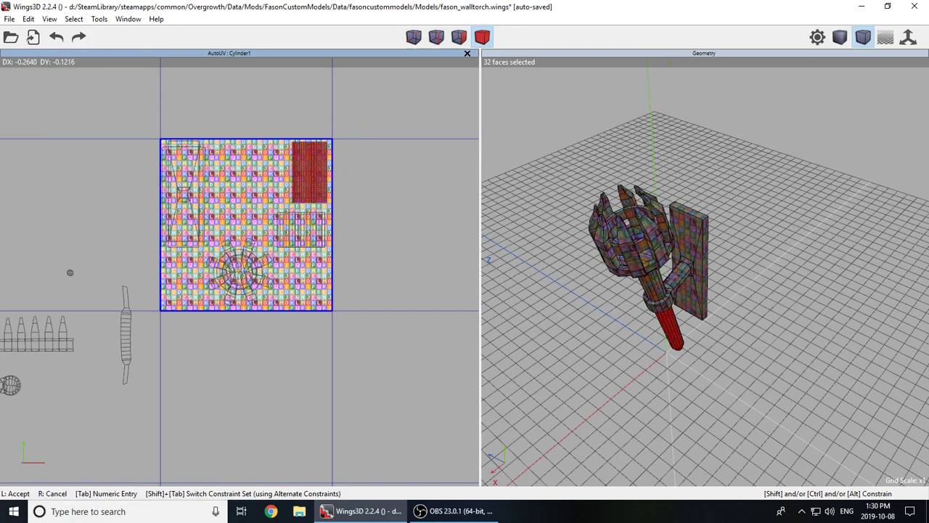
pyautogui.click(355, 157)
pyautogui.press('space')
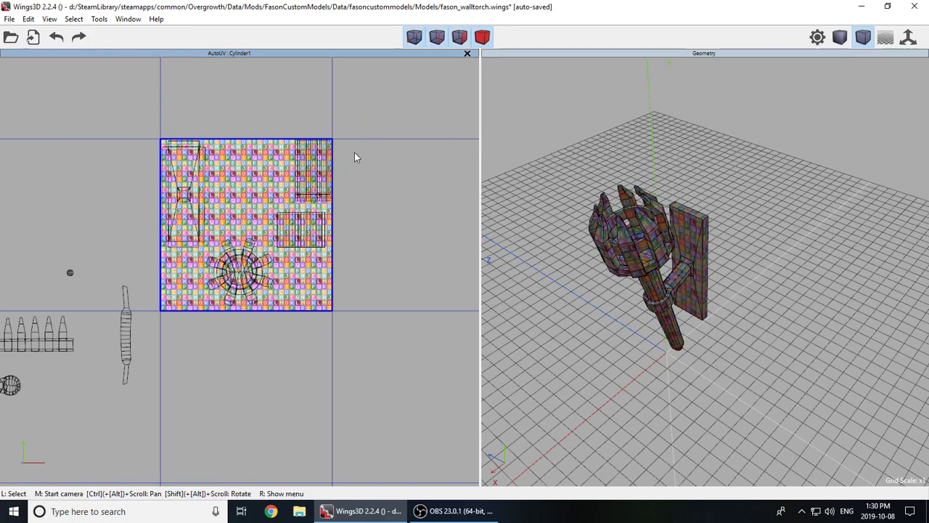
# - Fit the upper handle's wide striped chart directly beneath the lower handle chart against the tile's right edge, and clear the selection
pyautogui.moveTo(324, 211); pyautogui.dragTo(278, 245)
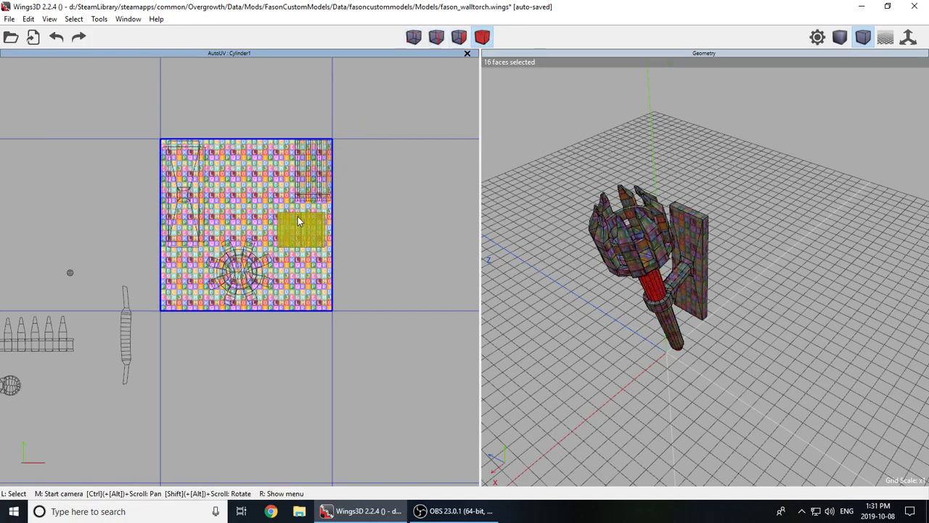
pyautogui.rightClick(301, 217)
pyautogui.click(303, 218)
pyautogui.click(303, 214)
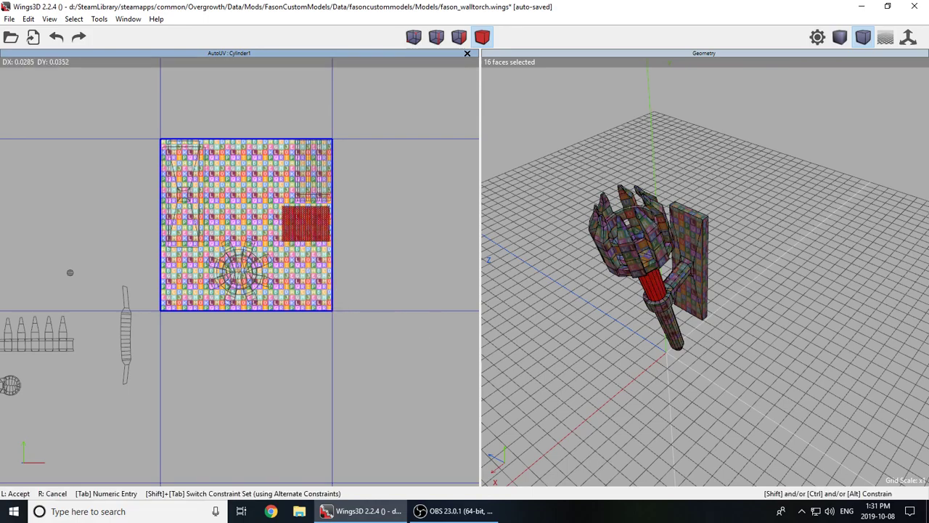
pyautogui.click(310, 222)
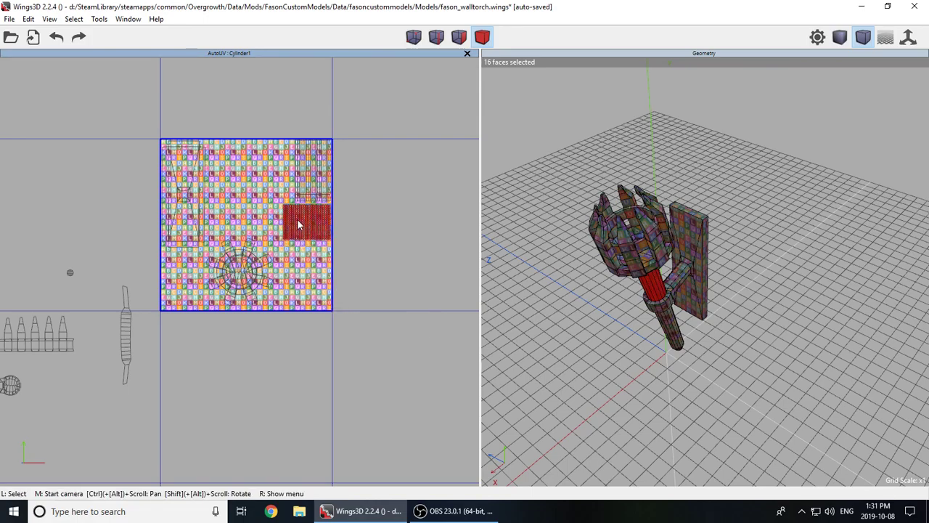
pyautogui.press('space')
# - Select the gear-shaped basket chart, move it up between the wall plate and handle charts, and clear the selection
pyautogui.click(484, 38)
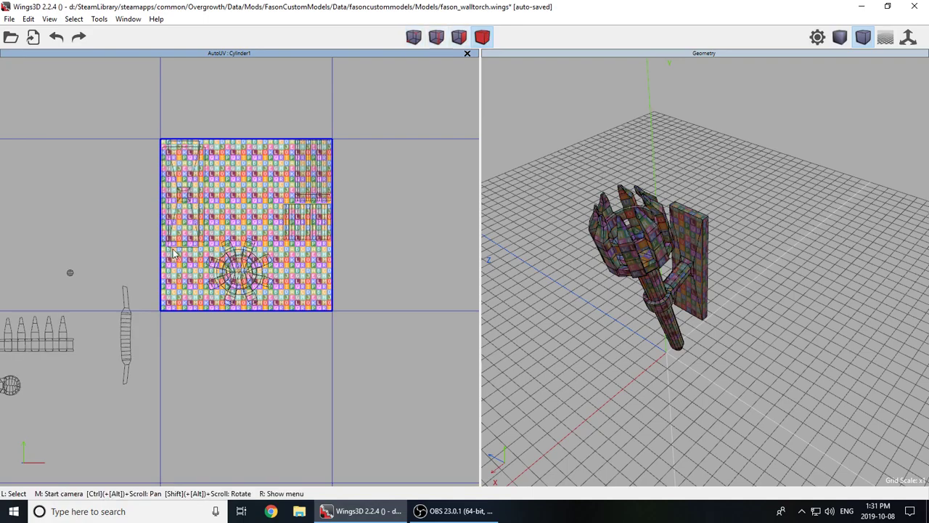
pyautogui.moveTo(230, 210); pyautogui.dragTo(257, 289)
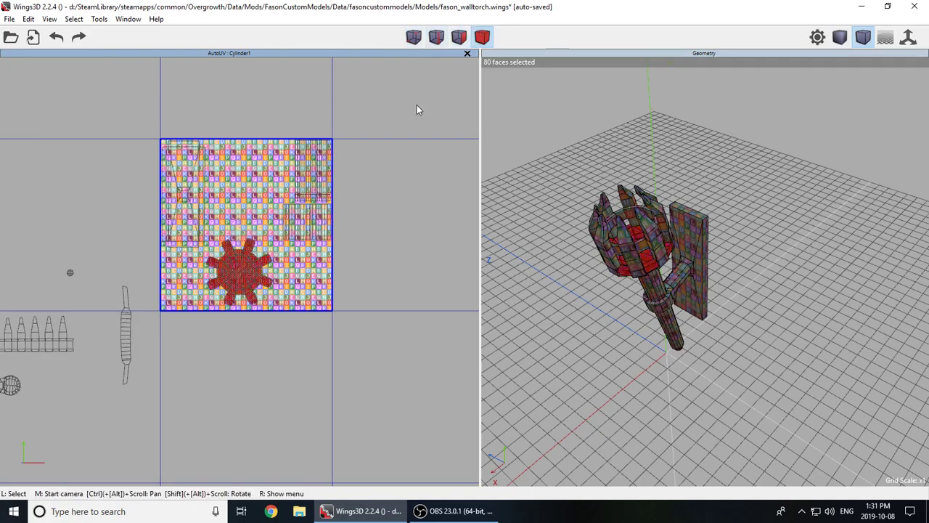
pyautogui.rightClick(257, 217)
pyautogui.click(258, 214)
pyautogui.click(258, 215)
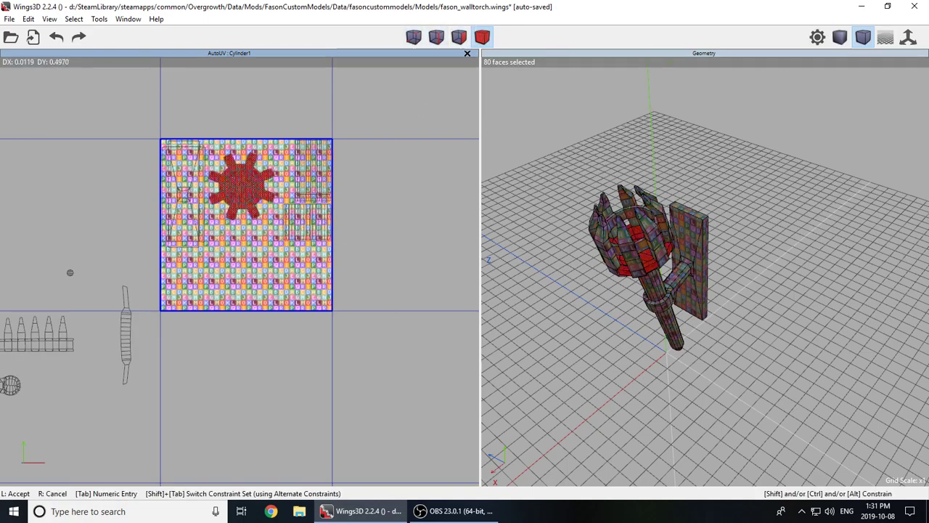
pyautogui.click(257, 214)
pyautogui.press('space')
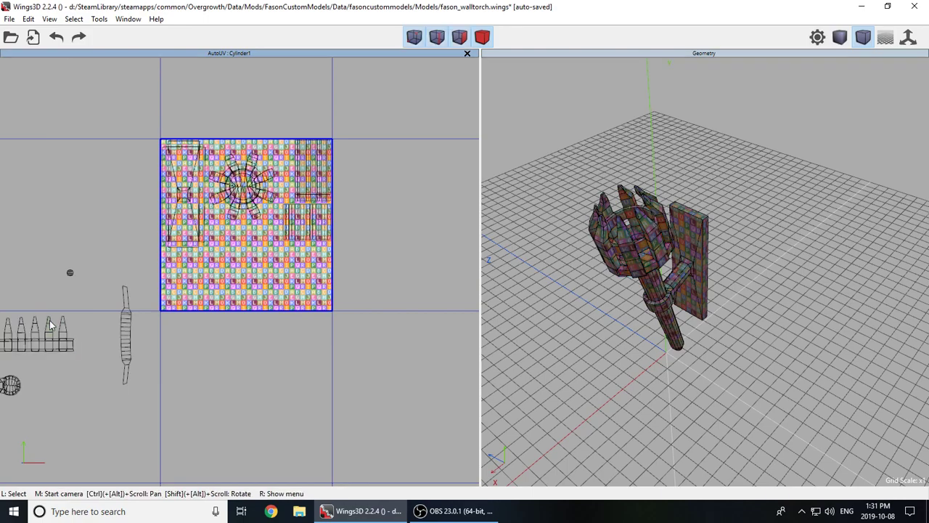
# - Select the chart with the row of prongs and move it into the tile's lower-left area below the wall plate chart
pyautogui.scroll(-3, 141, 285)
pyautogui.scroll(2, 97, 309)
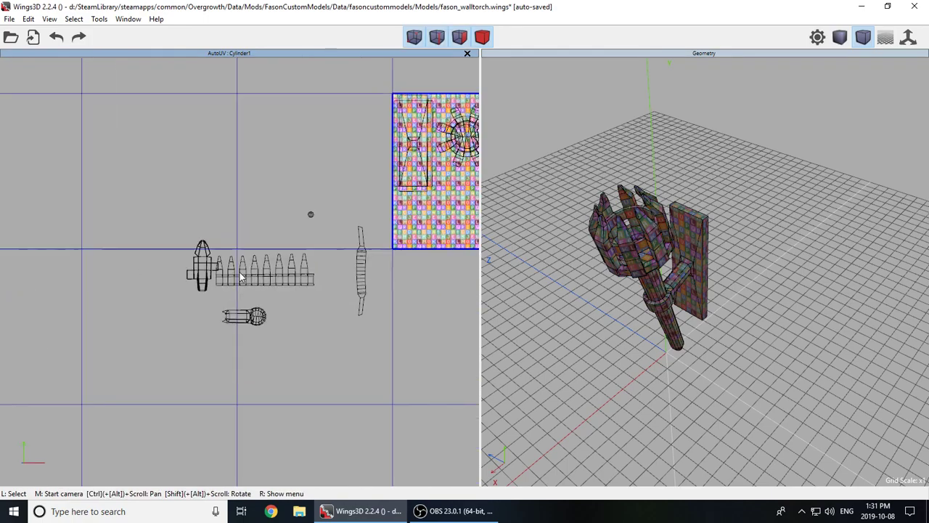
pyautogui.moveTo(325, 250); pyautogui.dragTo(302, 294)
pyautogui.scroll(-1, 312, 275)
pyautogui.scroll(1, 247, 270)
pyautogui.rightClick(252, 259)
pyautogui.click(255, 256)
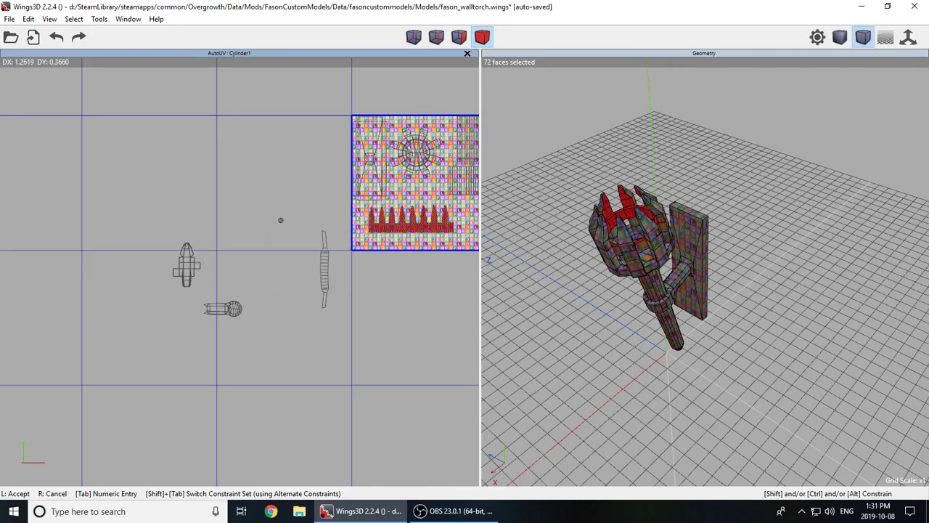
pyautogui.click(253, 257)
# - Shift the prong row chart into the tile's lower-right corner and clear the selection
pyautogui.scroll(-1, 296, 261)
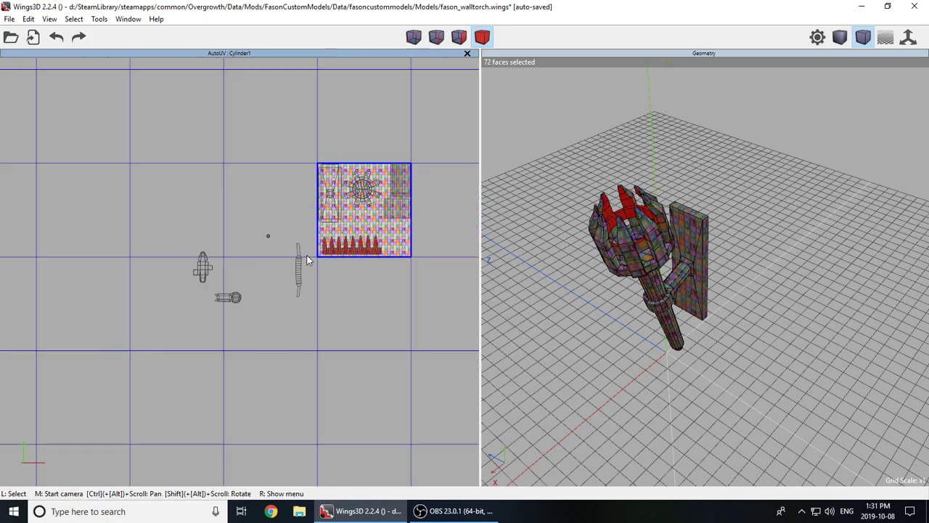
pyautogui.scroll(1, 398, 232)
pyautogui.rightClick(239, 260)
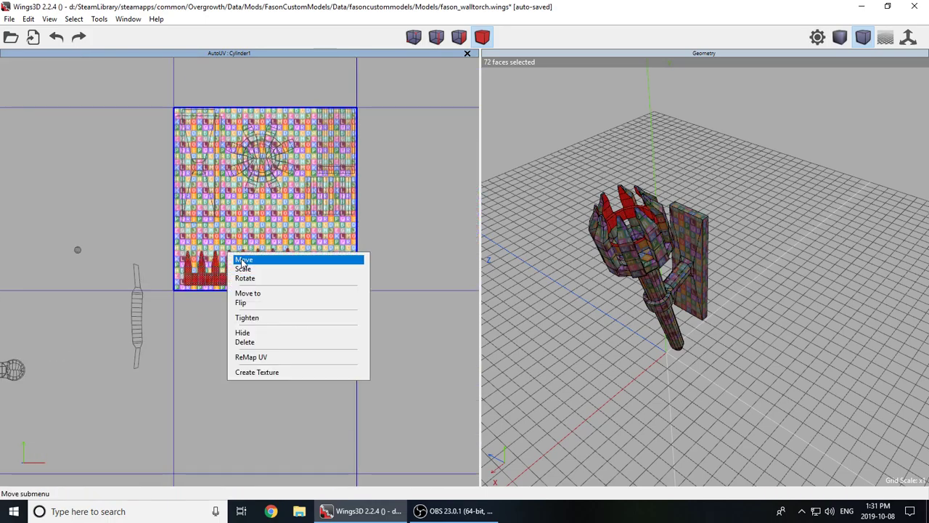
pyautogui.click(241, 257)
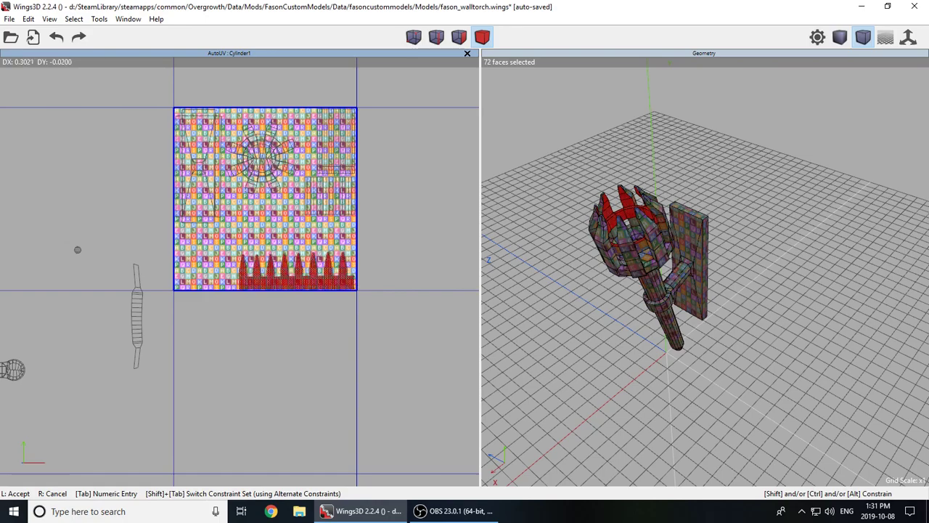
pyautogui.click(124, 308)
pyautogui.press('space')
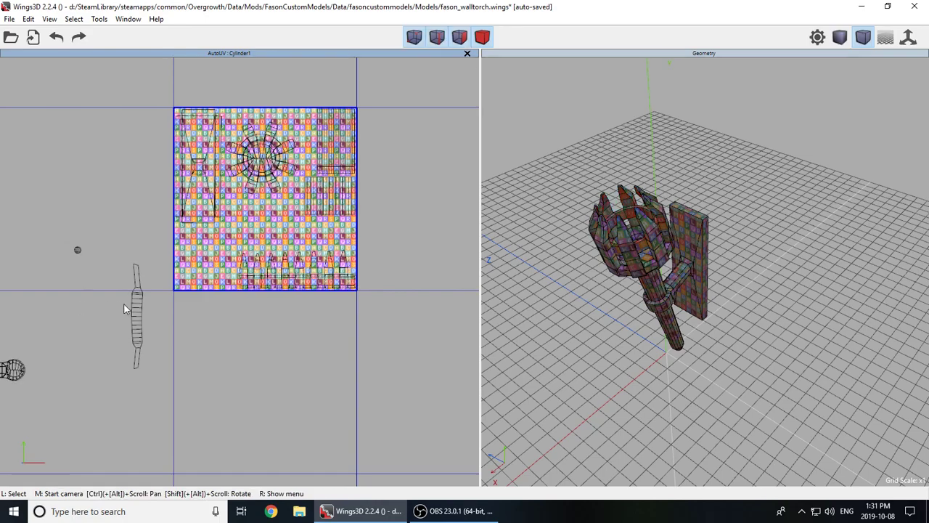
# - Select the handle ring's tall narrow chart, move it into the tile just left of the prong row, and clear the selection
pyautogui.scroll(-1, 126, 312)
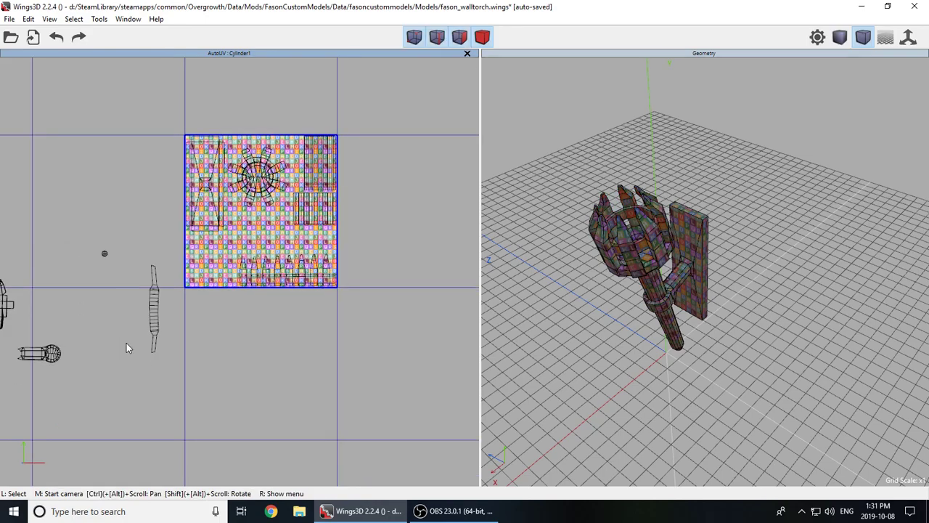
pyautogui.click(155, 303)
pyautogui.rightClick(155, 303)
pyautogui.click(155, 305)
pyautogui.click(155, 305)
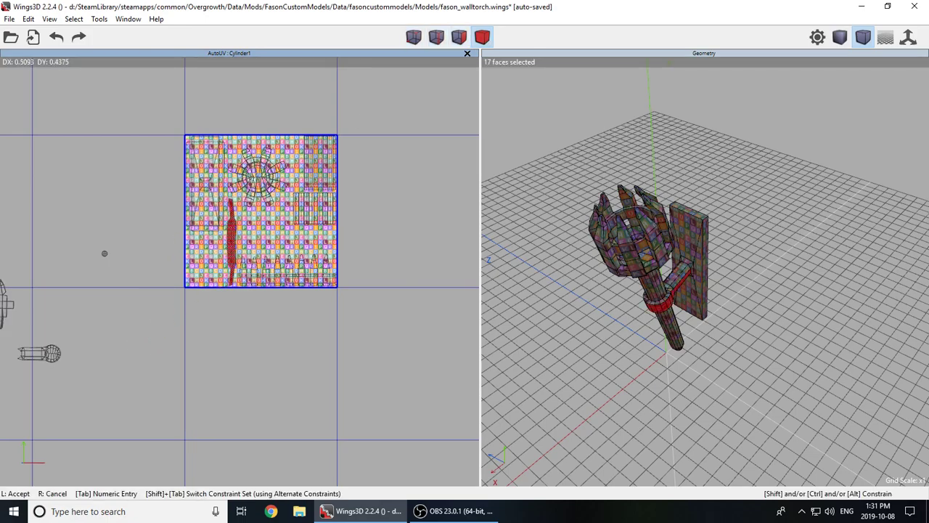
pyautogui.click(156, 303)
pyautogui.scroll(-4, 103, 363)
pyautogui.scroll(5, 241, 274)
pyautogui.scroll(-2, 104, 290)
pyautogui.press('space')
# - Move the tiny round chart into the tile's upper area, just left of the tall striped handle chart, and clear the selection
pyautogui.click(482, 37)
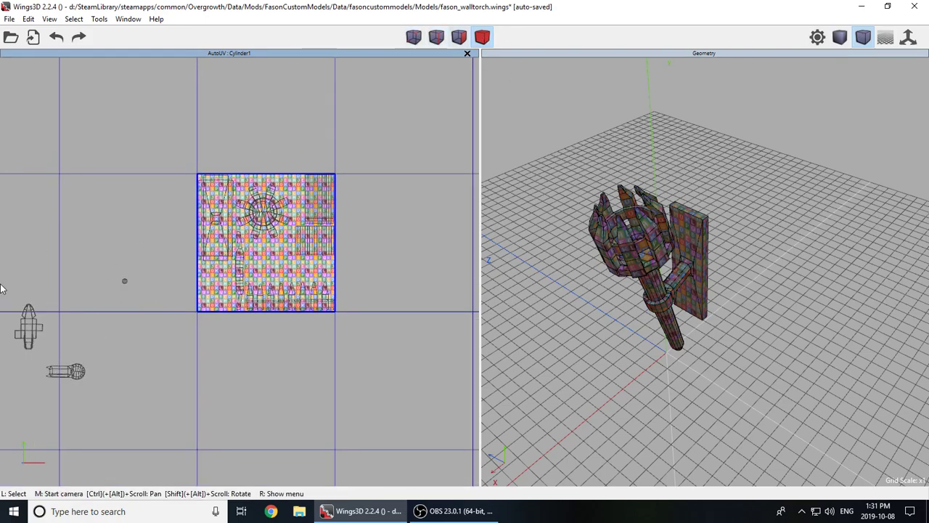
pyautogui.rightClick(128, 269)
pyautogui.click(133, 266)
pyautogui.click(133, 267)
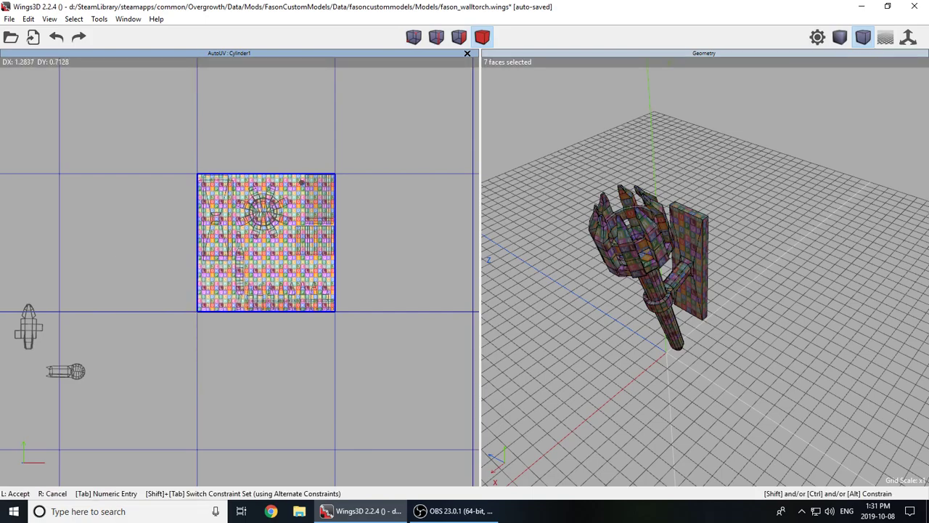
pyautogui.click(132, 271)
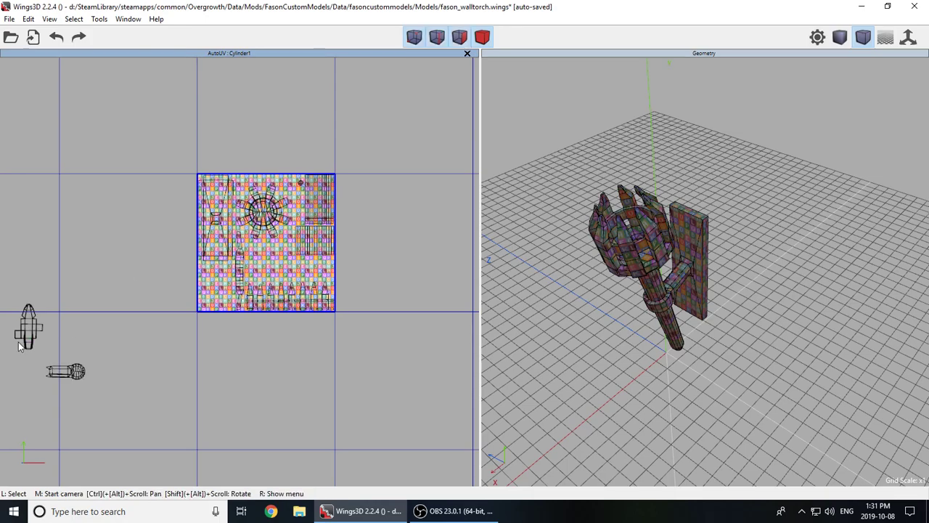
# - Select the bracket arm's chart with the round end and move it into the tile between the shorter striped chart and the prong row
pyautogui.click(76, 370)
pyautogui.rightClick(86, 351)
pyautogui.click(85, 348)
pyautogui.click(85, 347)
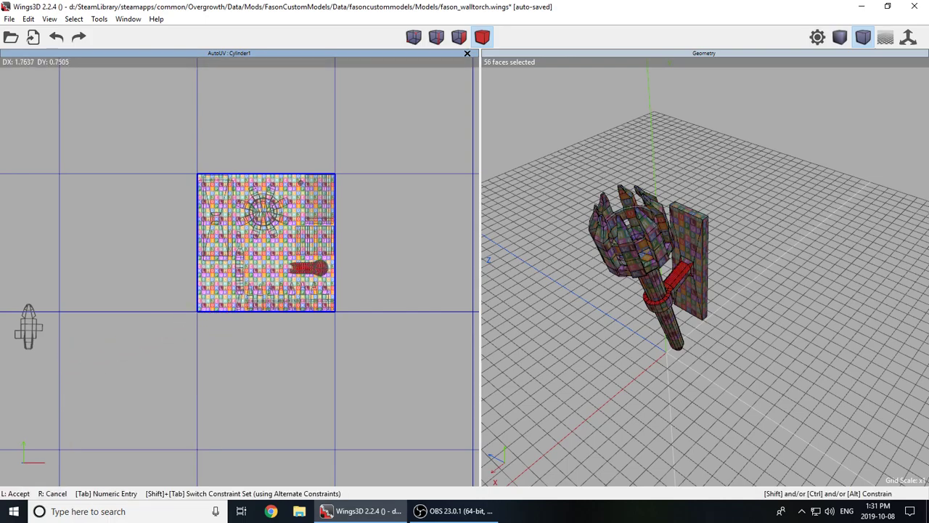
pyautogui.click(2, 388)
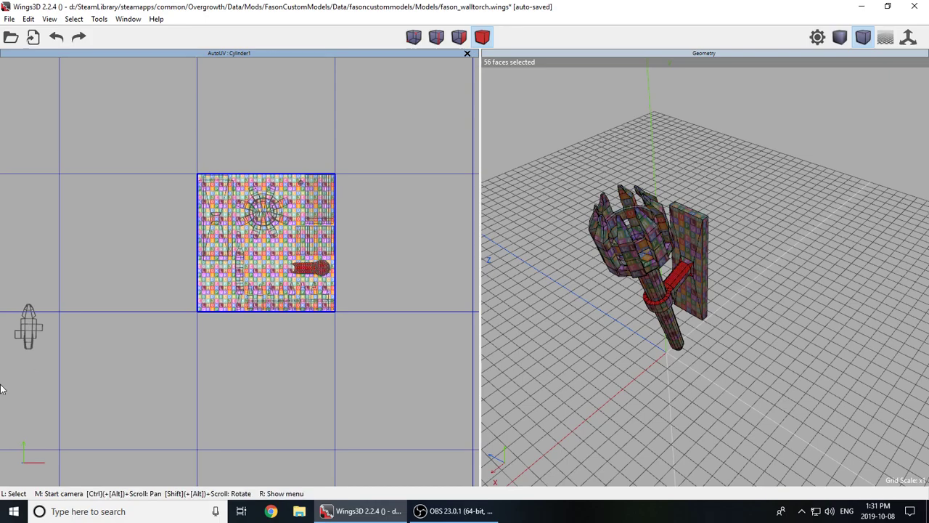
# - Select the last stacked prong charts outside the tile, move them into its lower-left corner below the wall plate chart, and clear the selection
pyautogui.moveTo(97, 257); pyautogui.dragTo(10, 394)
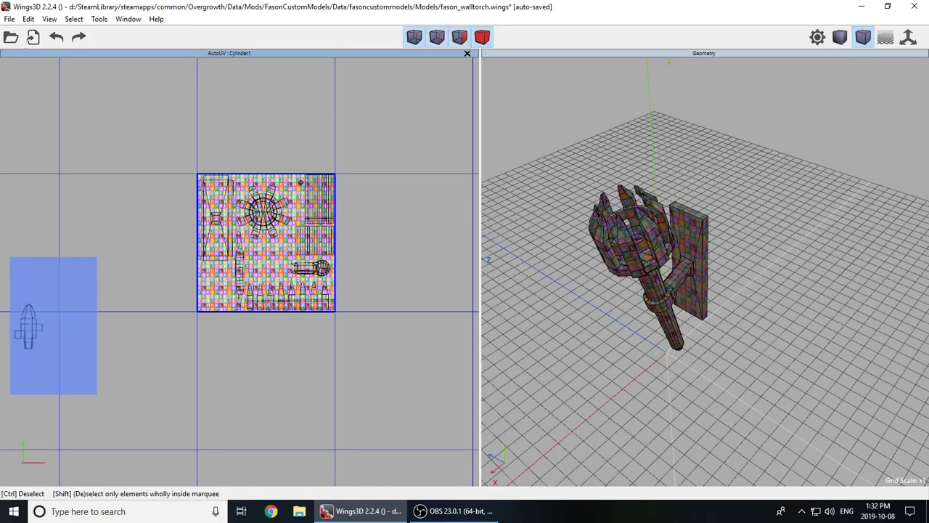
pyautogui.rightClick(80, 332)
pyautogui.click(80, 332)
pyautogui.click(81, 330)
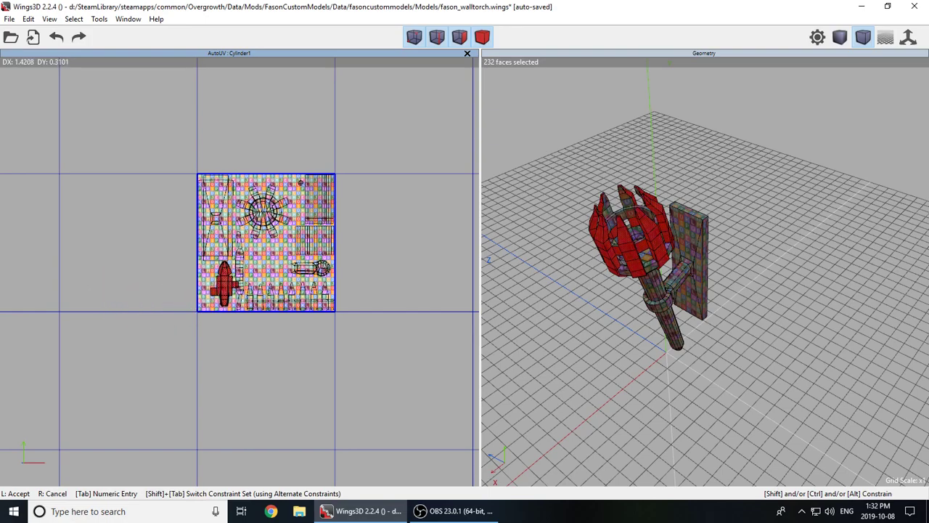
pyautogui.click(73, 329)
pyautogui.click(73, 286)
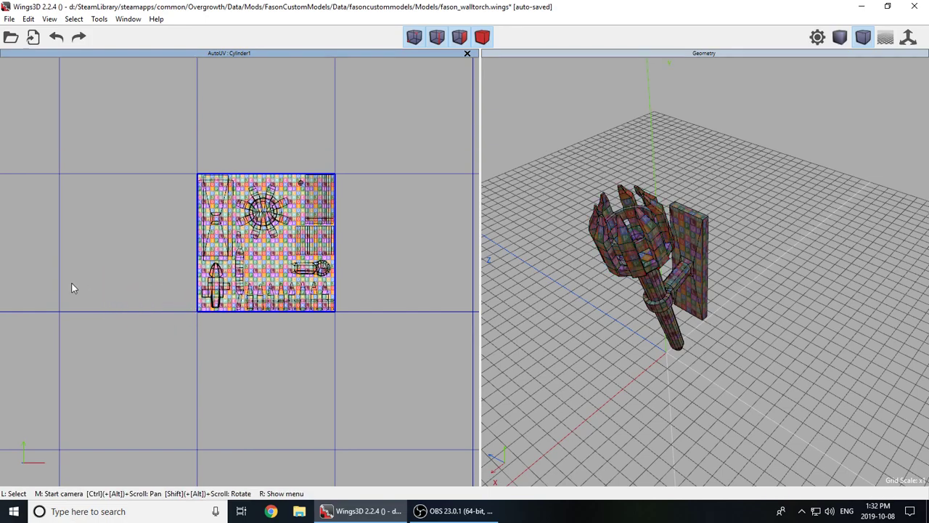
pyautogui.scroll(2, 240, 285)
pyautogui.scroll(-2, 234, 290)
pyautogui.scroll(1, 232, 295)
pyautogui.scroll(1, 230, 295)
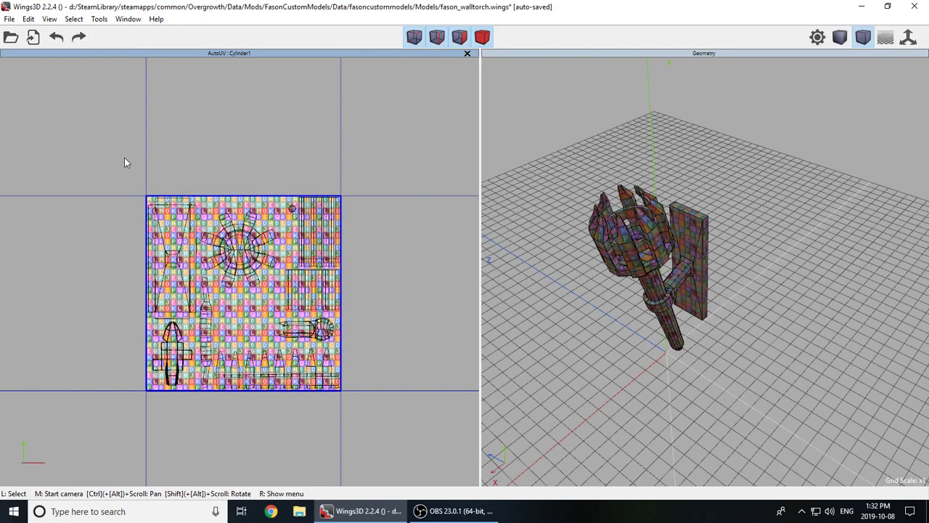
pyautogui.rightClick(233, 153)
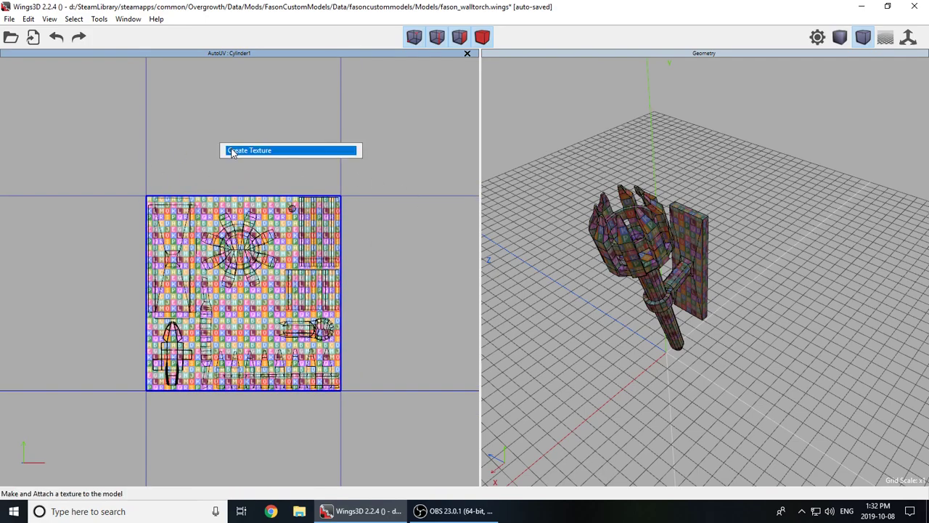
pyautogui.click(182, 156)
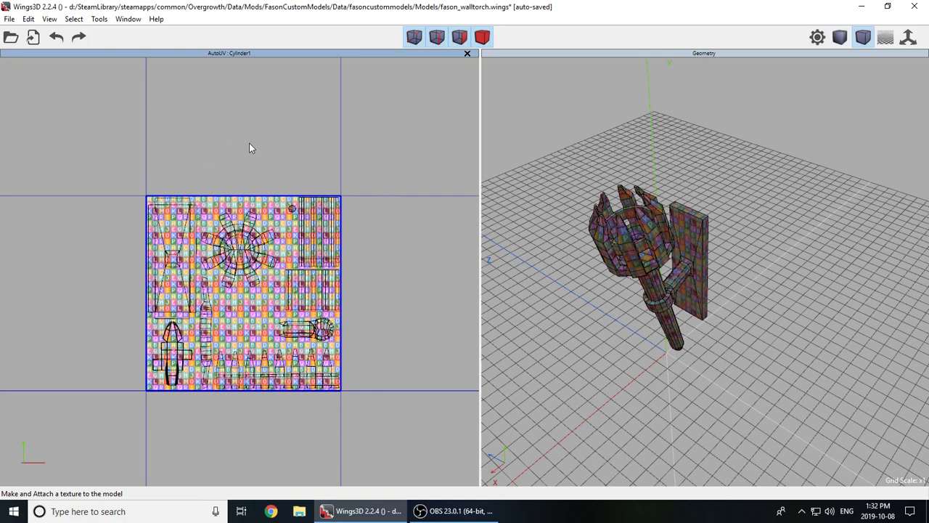
# - Create a 1024x1024 texture for the packed charts, rendering Background and Draw Edges
pyautogui.rightClick(206, 140)
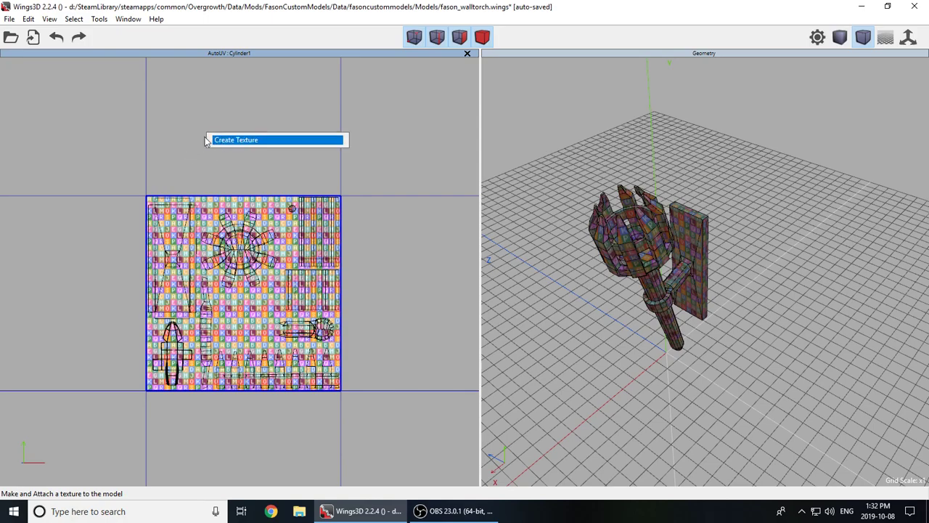
pyautogui.click(231, 138)
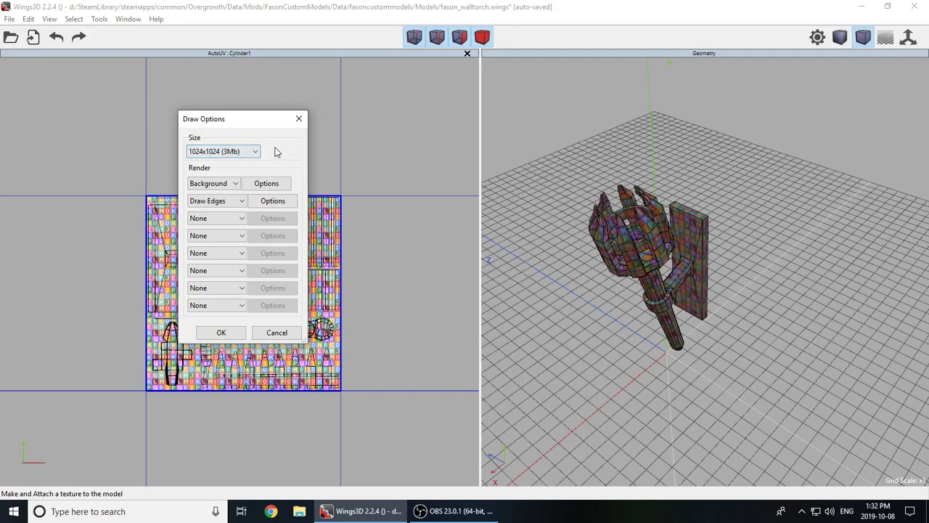
pyautogui.click(227, 152)
pyautogui.click(217, 187)
pyautogui.click(211, 152)
pyautogui.click(208, 152)
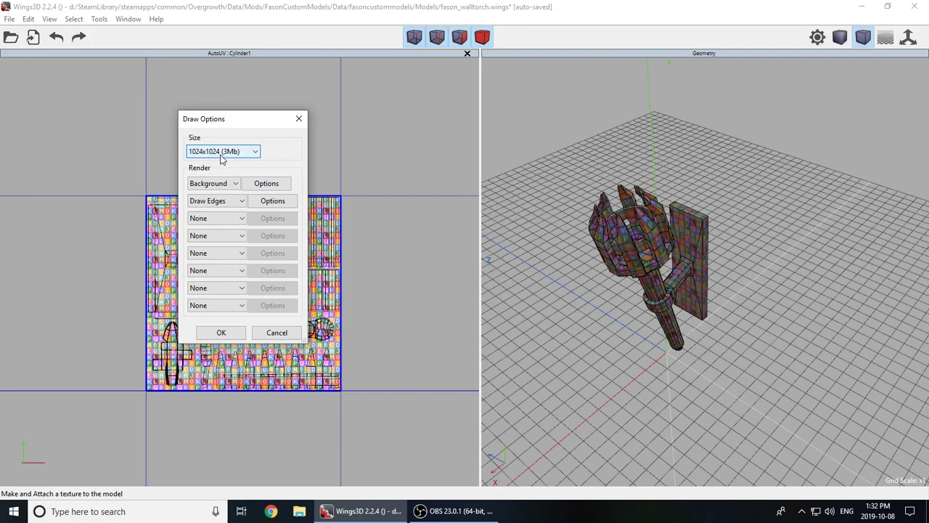
pyautogui.click(218, 152)
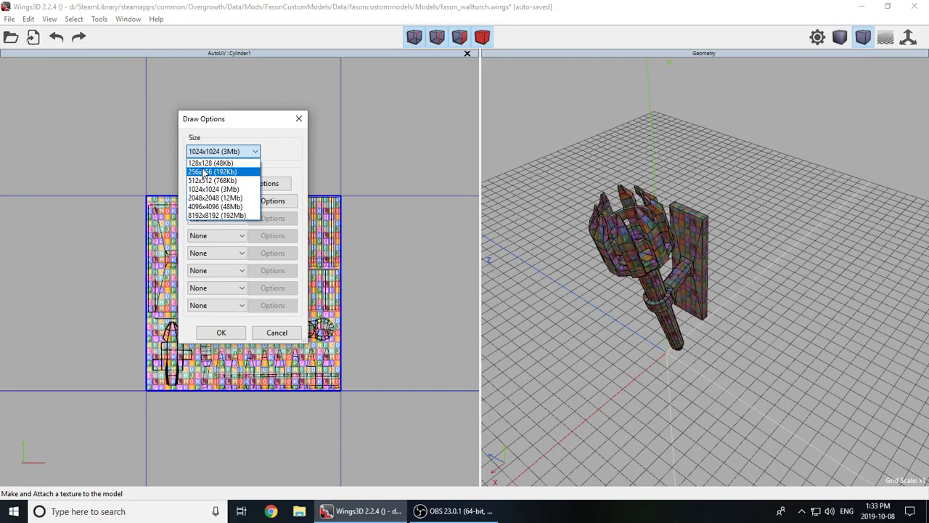
pyautogui.click(242, 152)
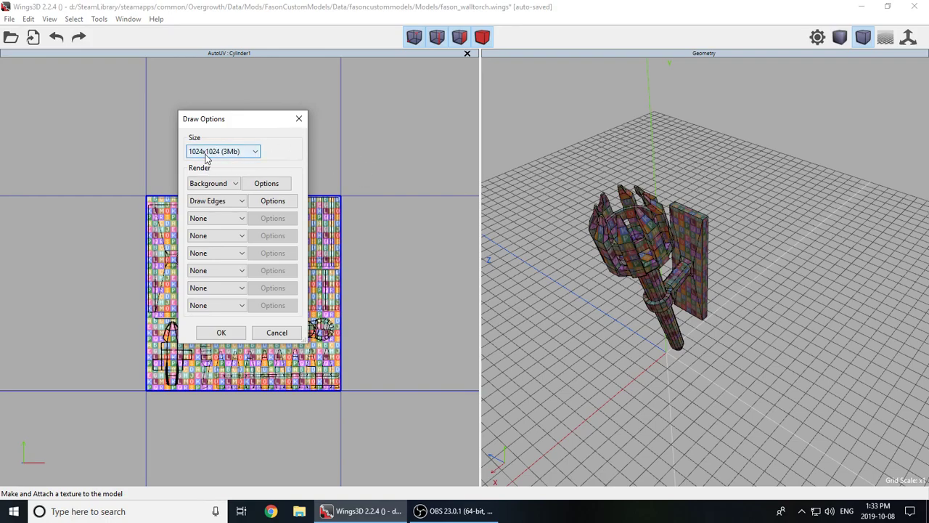
pyautogui.click(219, 334)
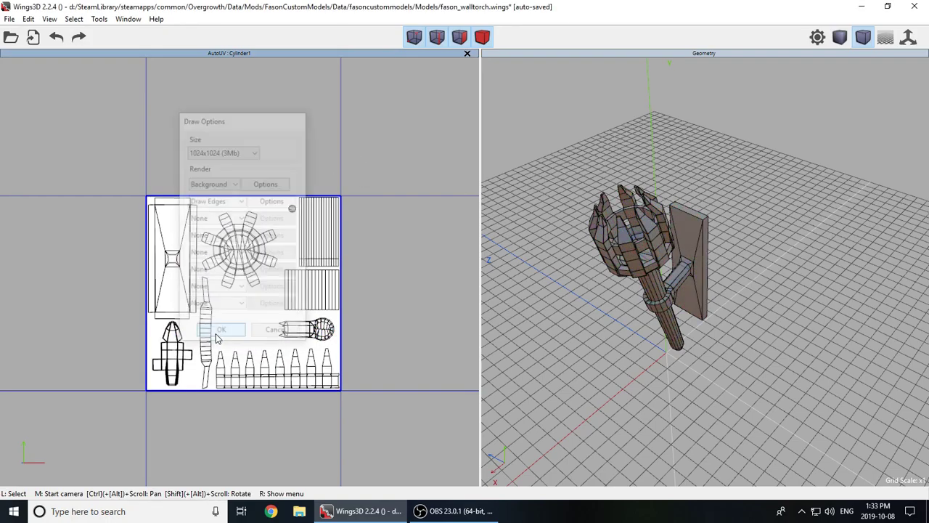
# - Examine the chart outlines drawn on the texture tile and the spacing between them
pyautogui.scroll(1, 176, 260)
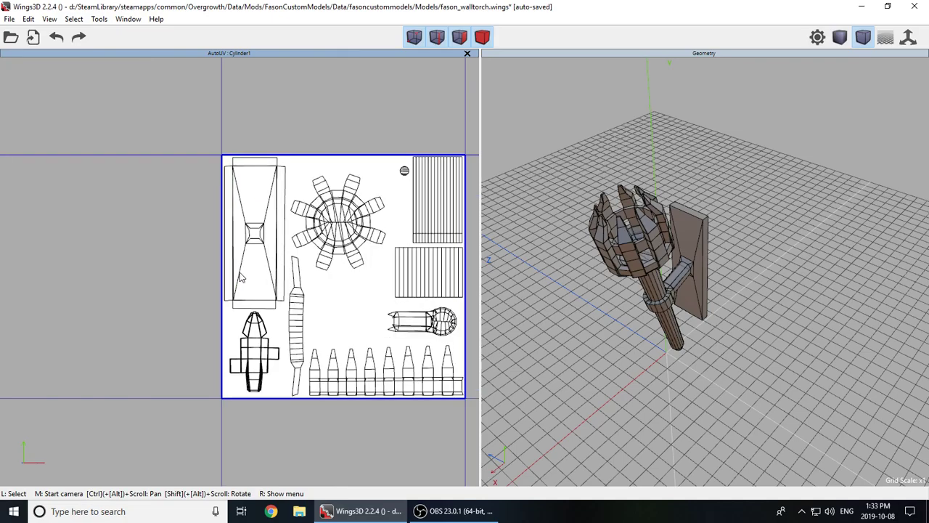
pyautogui.scroll(-3, 344, 335)
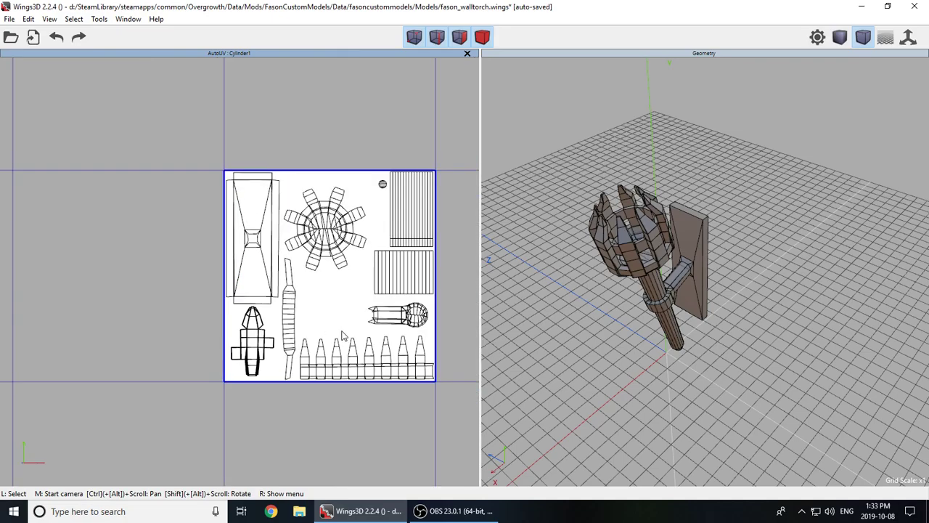
pyautogui.scroll(2, 419, 352)
pyautogui.scroll(-1, 166, 196)
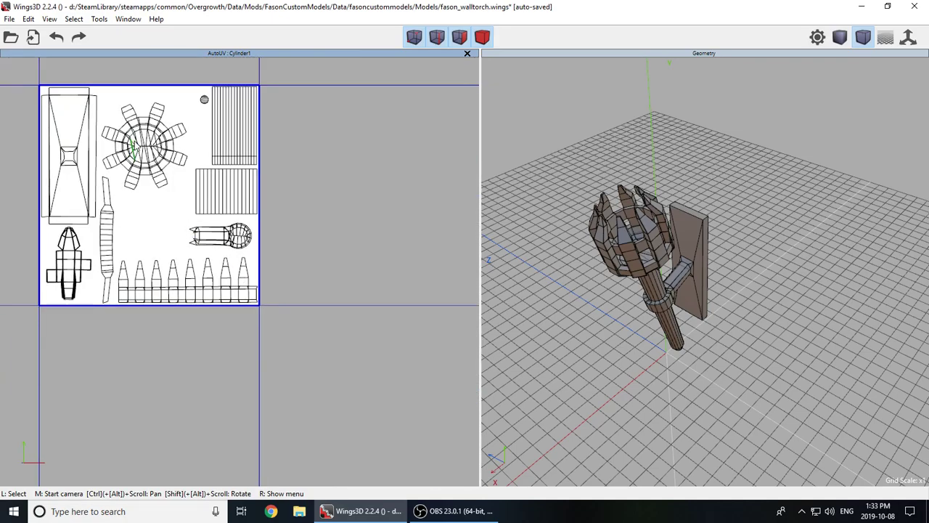
pyautogui.scroll(1, 242, 277)
pyautogui.scroll(-1, 242, 280)
pyautogui.scroll(1, 246, 351)
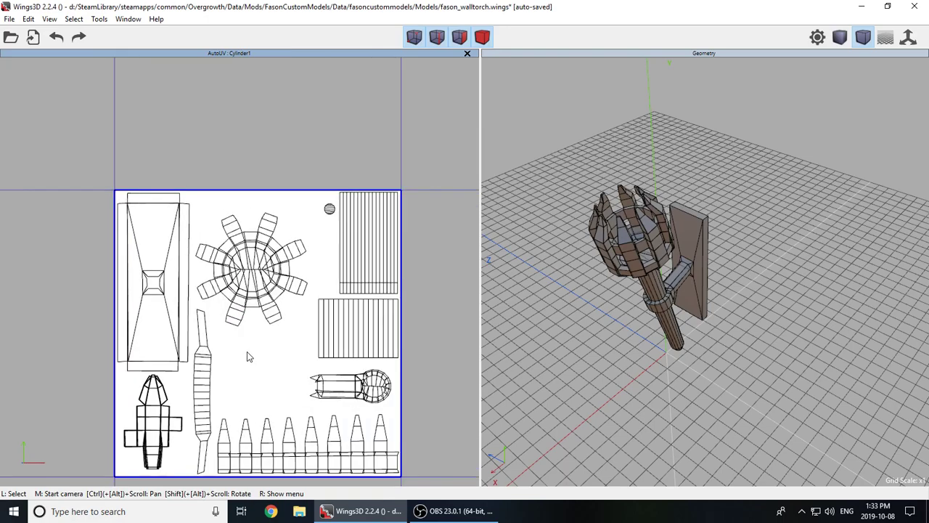
pyautogui.middleClick(287, 289)
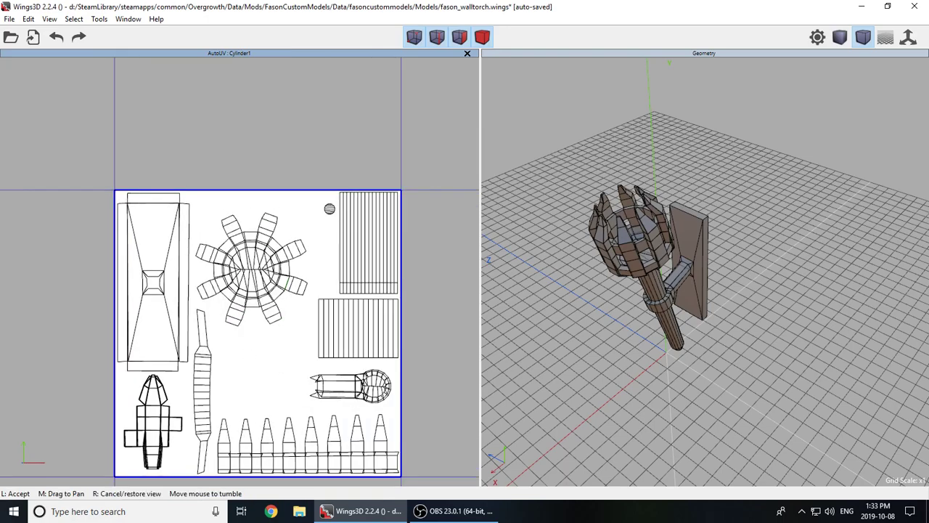
pyautogui.click(288, 289)
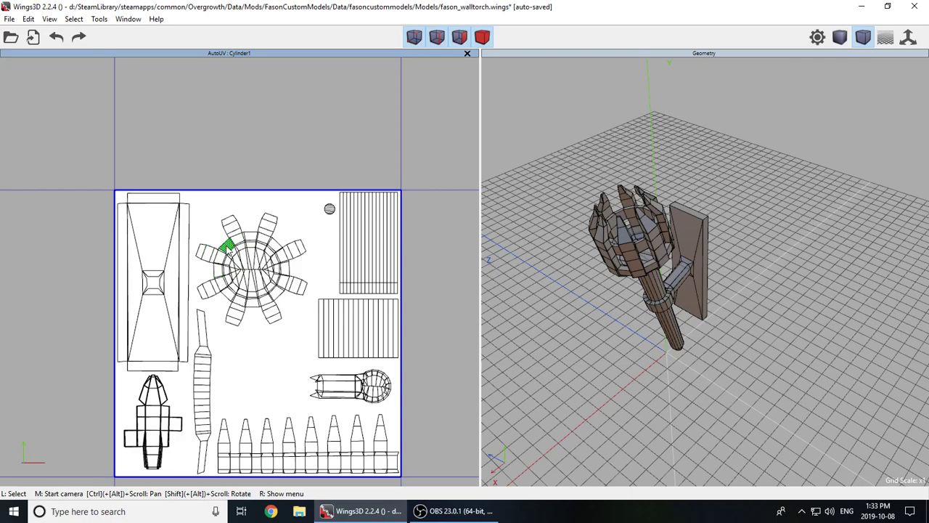
pyautogui.scroll(-1, 315, 219)
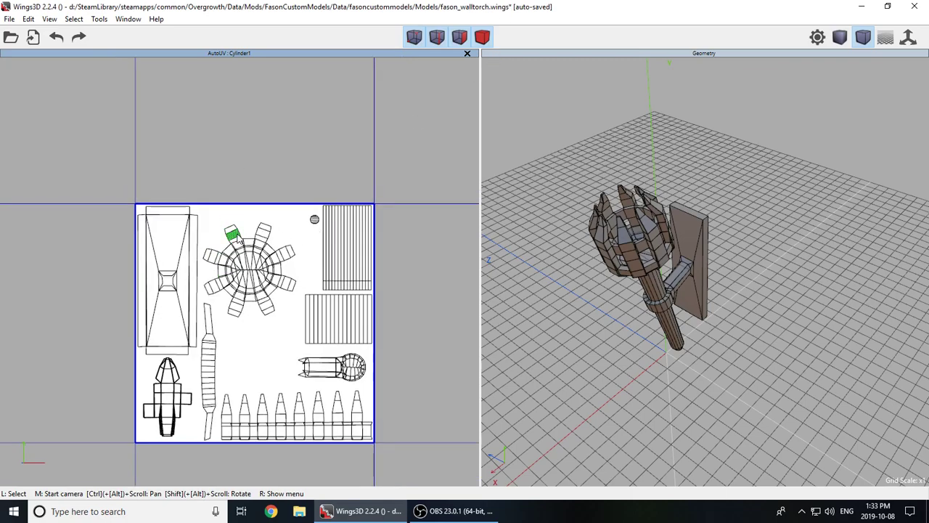
# - Try moving the gear-shaped basket chart upward off its drawn outline, clear the selection, and undo the move
pyautogui.moveTo(208, 210); pyautogui.dragTo(274, 276)
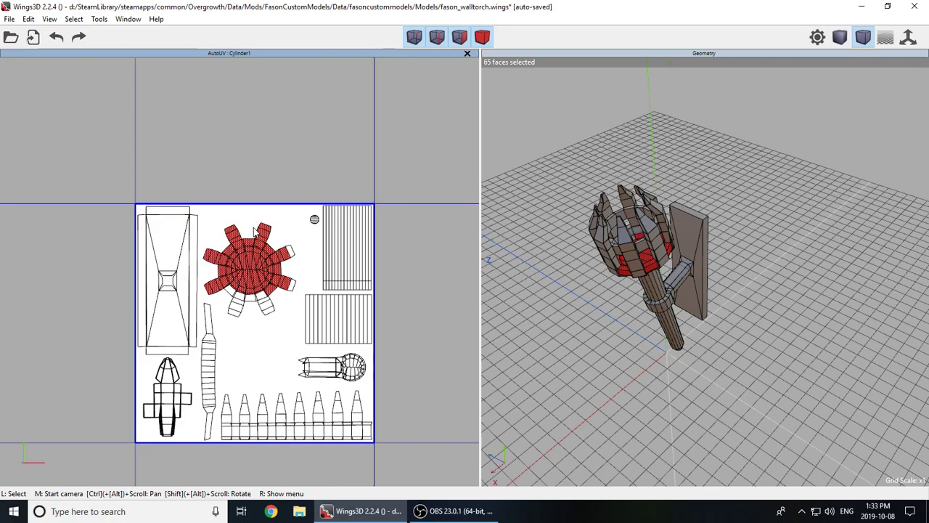
pyautogui.click(482, 36)
pyautogui.rightClick(264, 214)
pyautogui.click(266, 215)
pyautogui.click(267, 216)
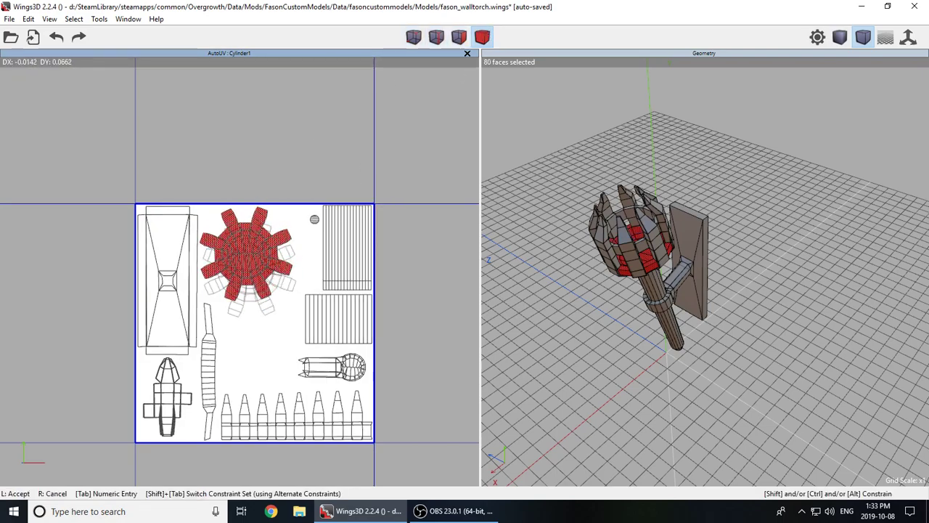
pyautogui.click(275, 310)
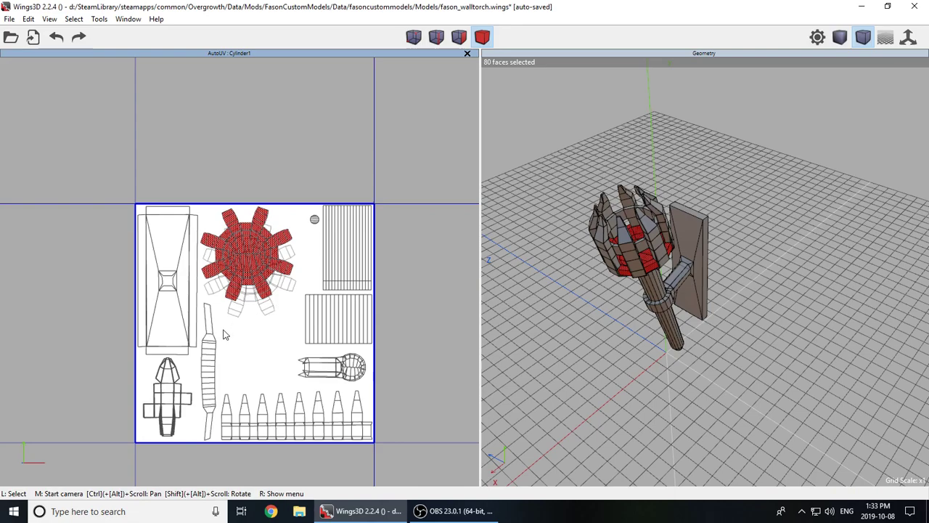
pyautogui.press('space')
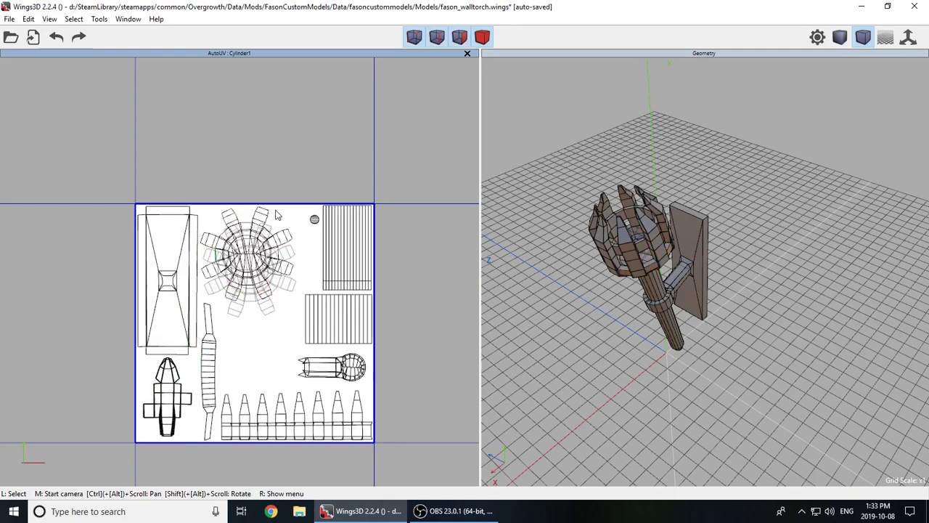
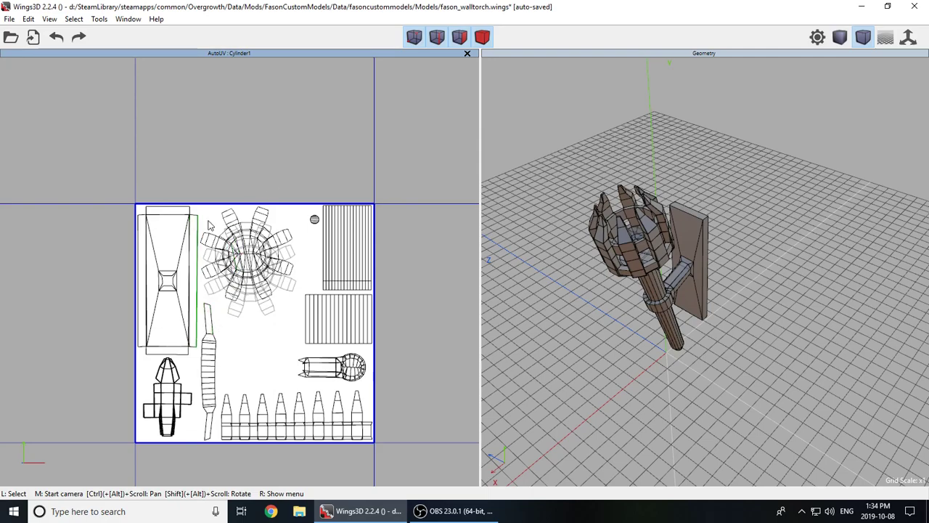
pyautogui.click(57, 37)
pyautogui.click(57, 37)
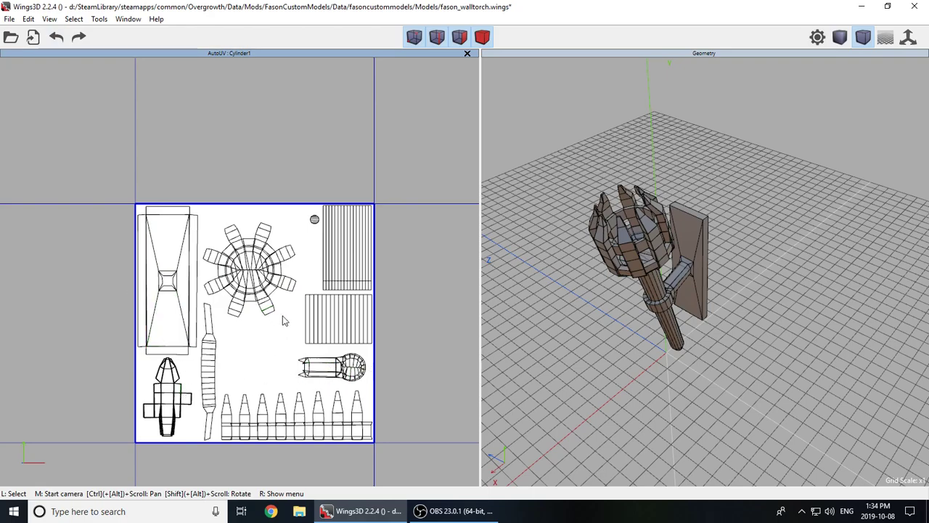
# - Select the gear-shaped basket chart, shift it slightly left of its drawn outline, and clear the selection
pyautogui.click(482, 37)
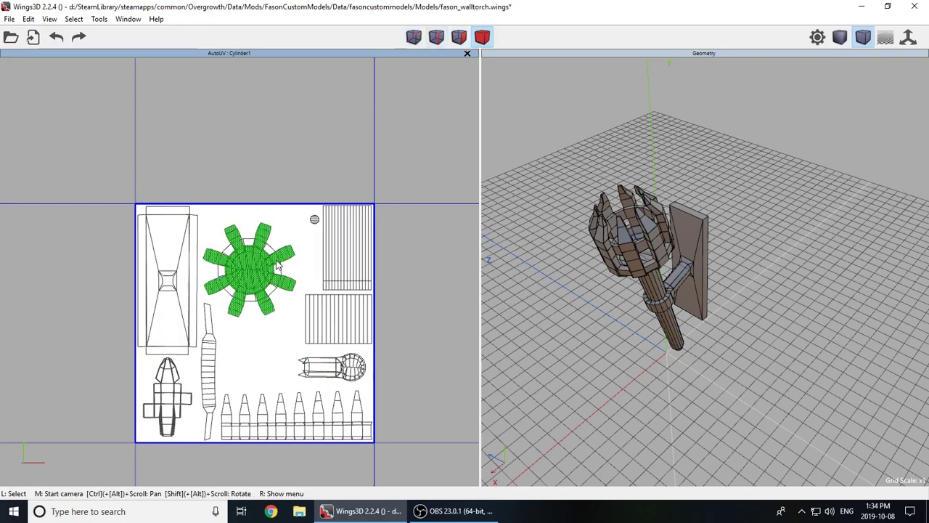
pyautogui.click(254, 258)
pyautogui.moveTo(254, 219); pyautogui.dragTo(261, 246)
pyautogui.rightClick(244, 244)
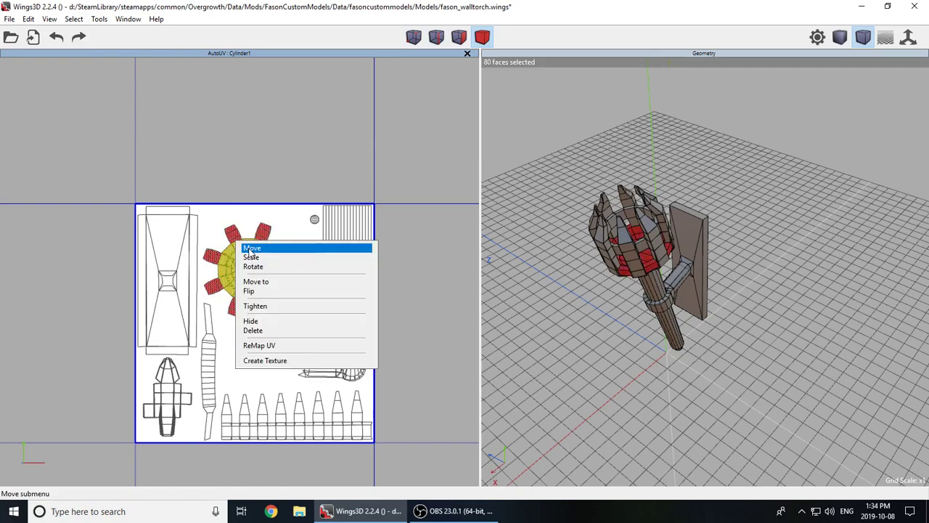
pyautogui.click(256, 249)
pyautogui.click(370, 256)
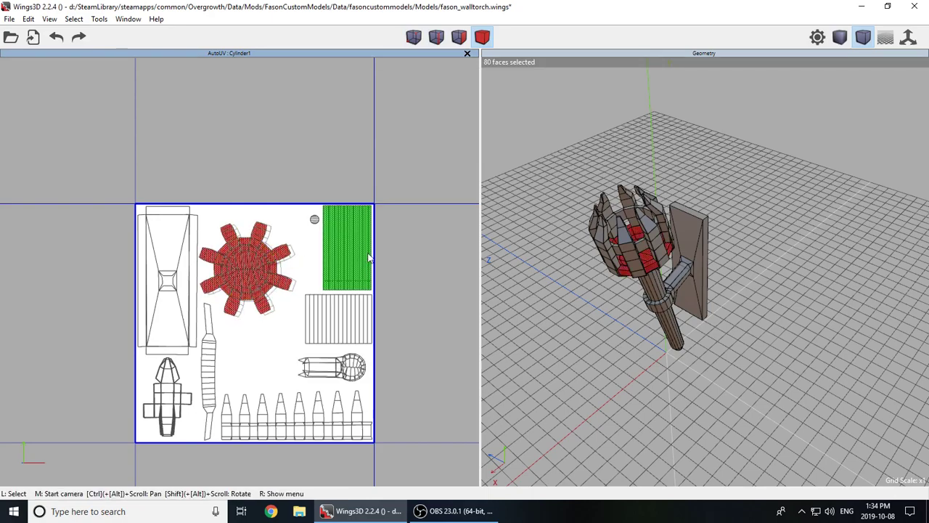
pyautogui.press('space')
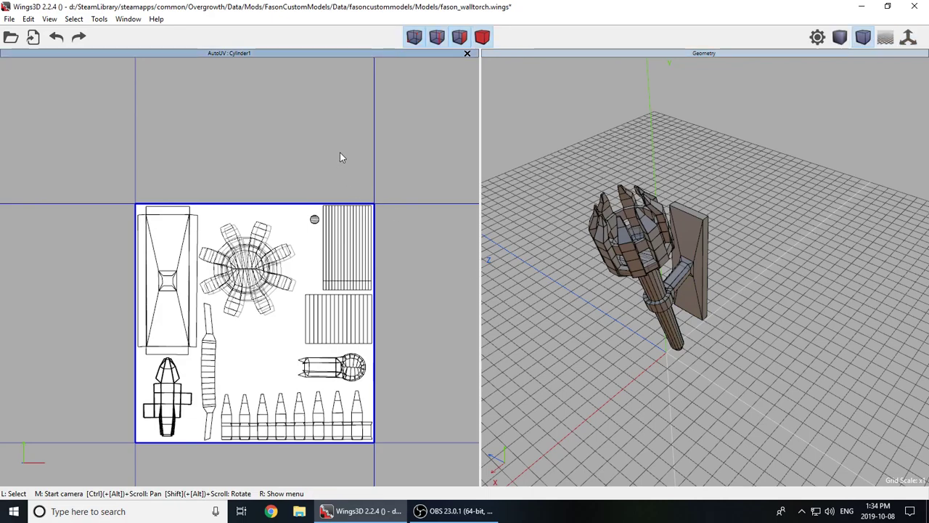
# - Recreate the 1024x1024 texture with Background and Draw Edges for the adjusted charts, and close the AutoUV window
pyautogui.rightClick(247, 153)
pyautogui.click(258, 151)
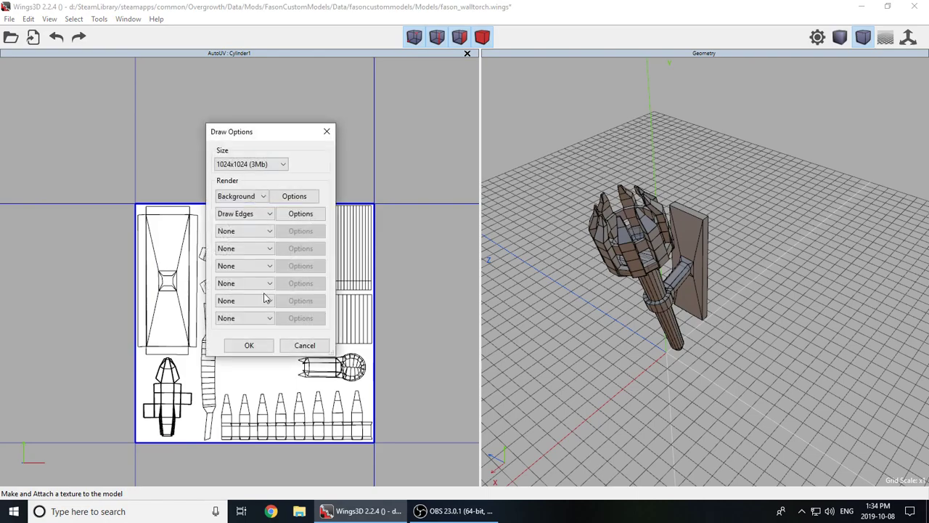
pyautogui.click(236, 346)
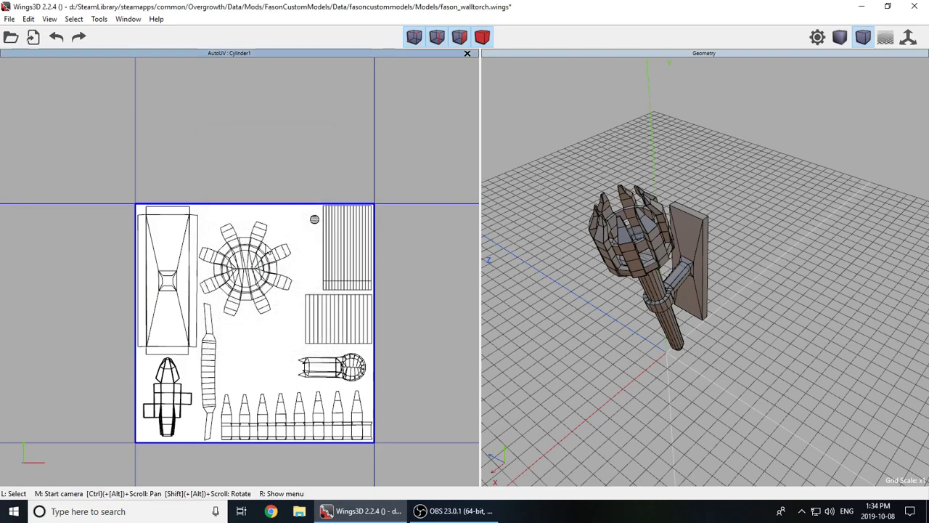
pyautogui.click(467, 53)
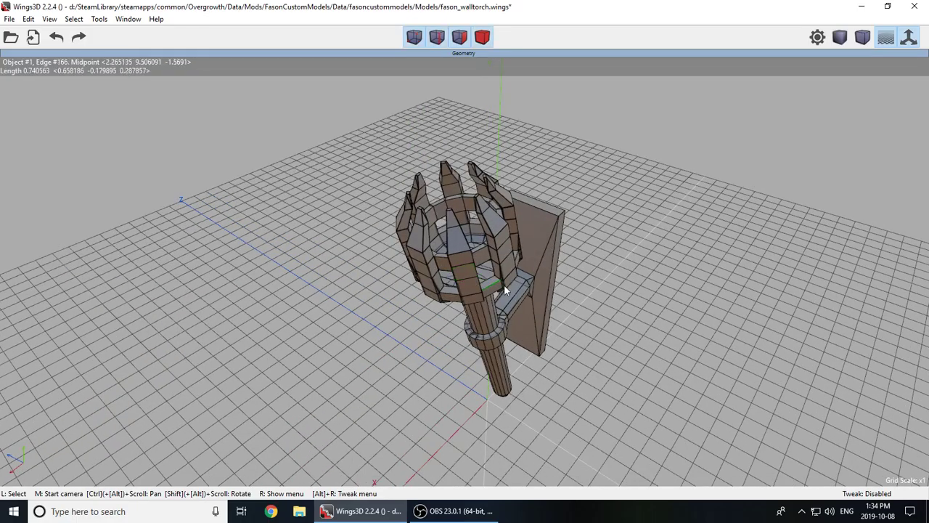
# - Examine the wall torch's basket, handle and wall bracket from below, from the side and from above
pyautogui.middleClick(616, 286)
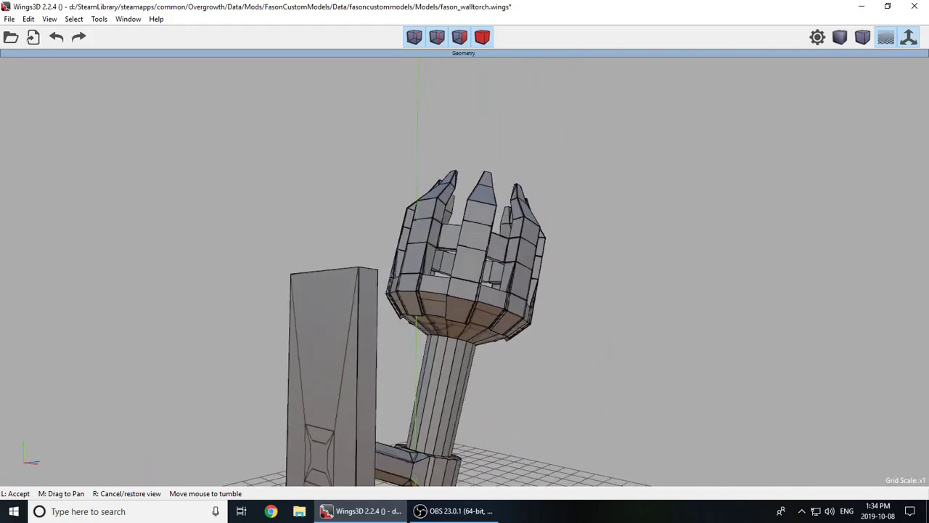
pyautogui.click(418, 243)
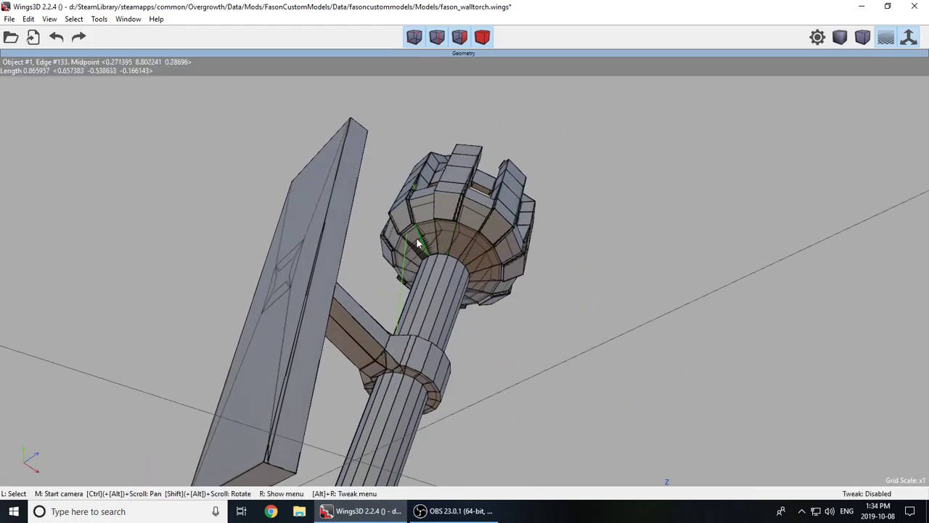
pyautogui.middleClick(516, 341)
pyautogui.click(511, 340)
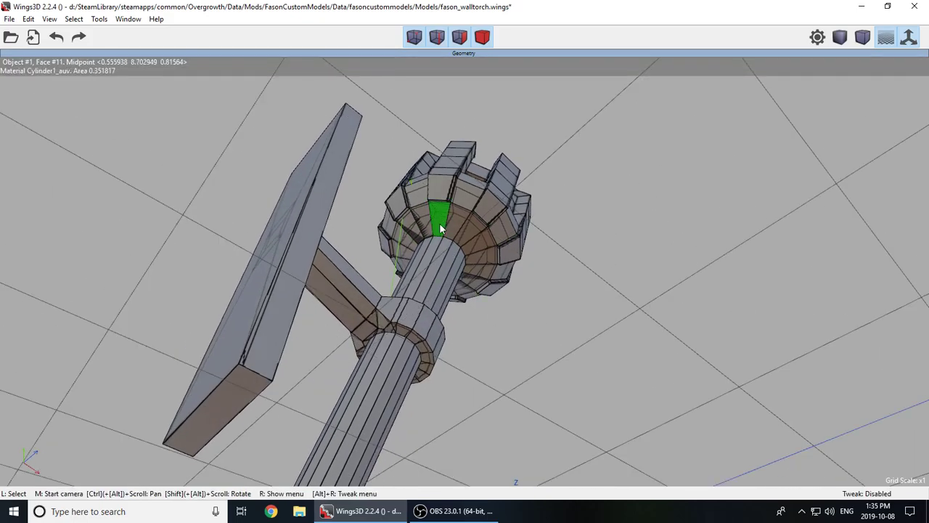
pyautogui.scroll(2, 504, 340)
pyautogui.middleClick(504, 344)
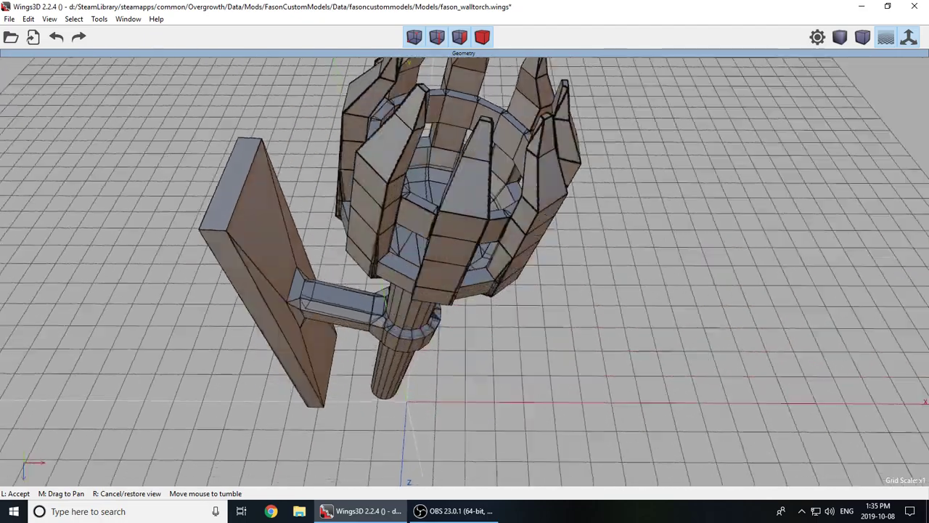
pyautogui.click(504, 344)
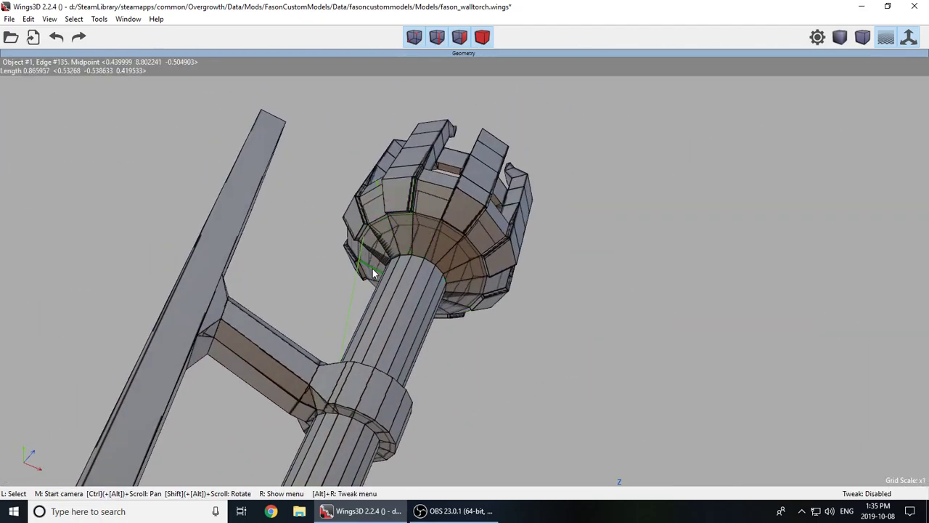
pyautogui.middleClick(465, 272)
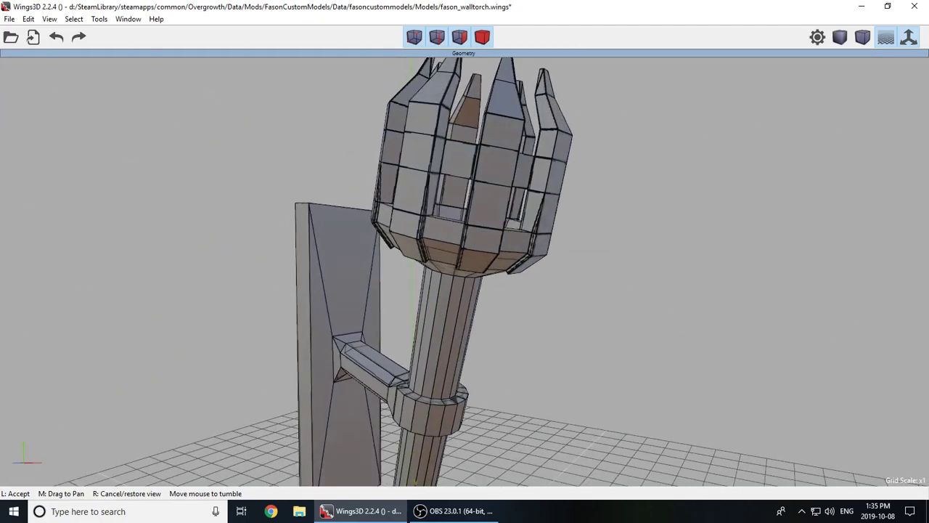
pyautogui.click(471, 347)
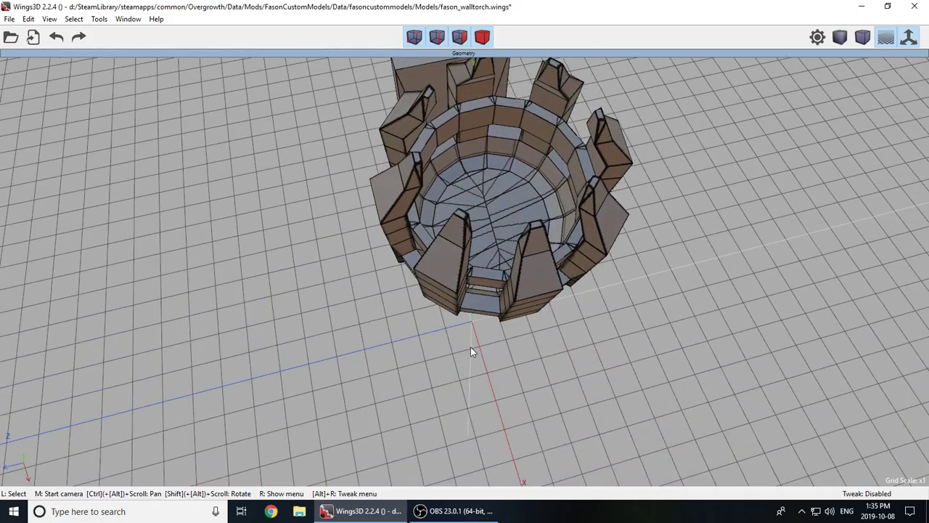
pyautogui.scroll(-3, 470, 347)
pyautogui.middleClick(442, 345)
pyautogui.click(444, 344)
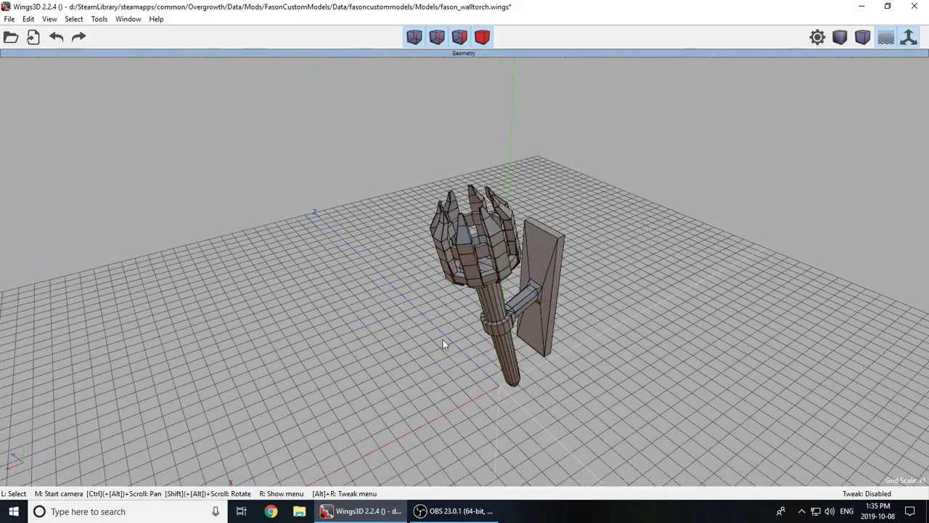
pyautogui.click(9, 20)
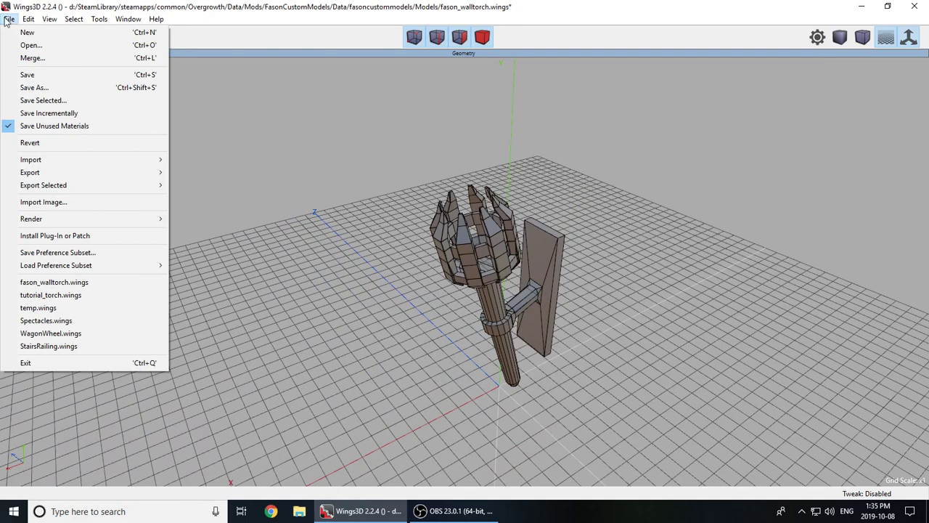
pyautogui.click(8, 19)
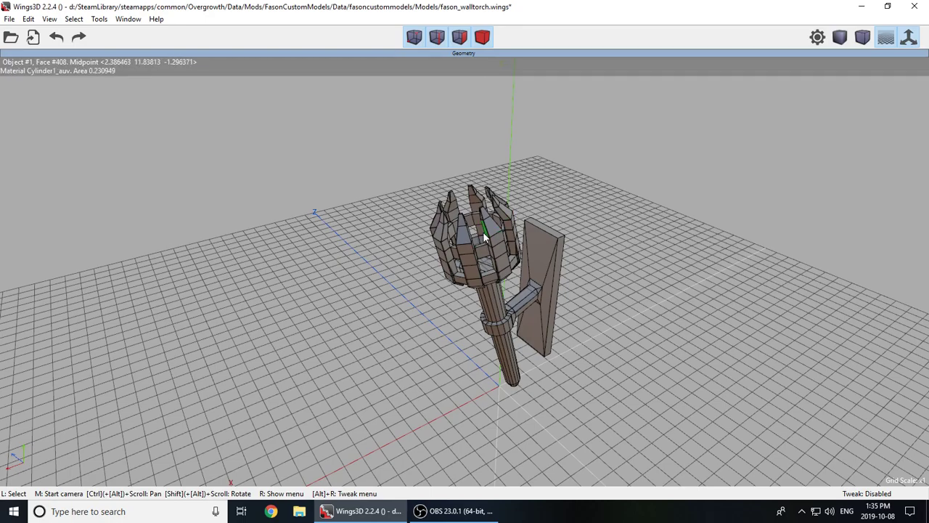
pyautogui.moveTo(461, 242); pyautogui.dragTo(426, 277, button='middle')
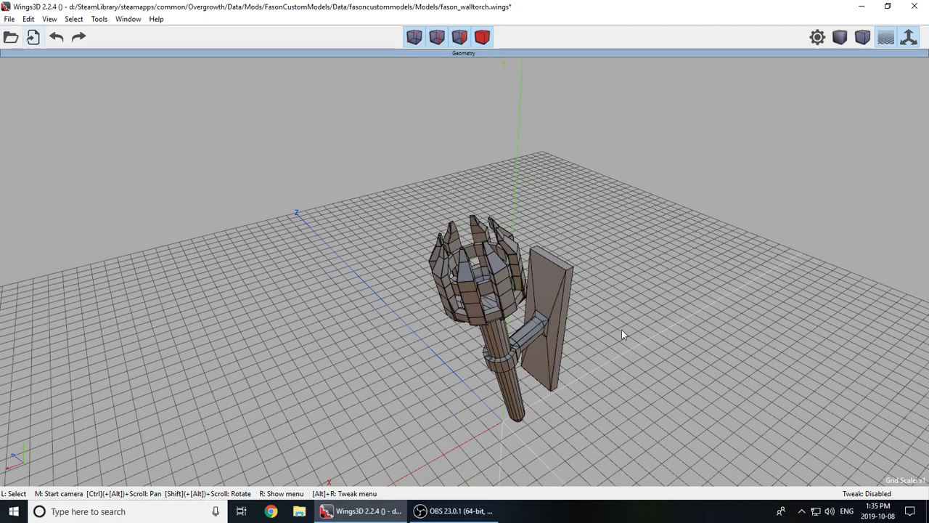
# - Select the entire wall torch, convert the selection to the whole object, and run Cleanup on it
pyautogui.moveTo(320, 151); pyautogui.dragTo(681, 464)
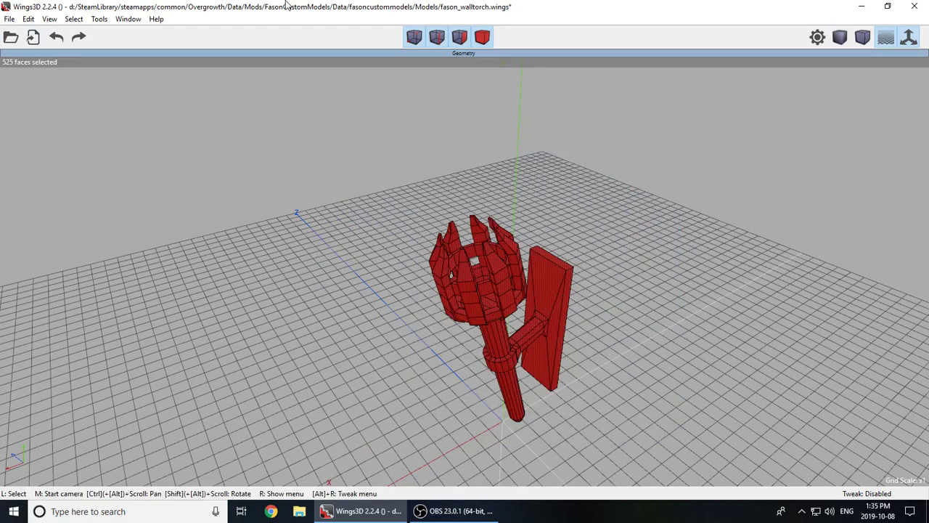
pyautogui.click(436, 37)
pyautogui.rightClick(628, 248)
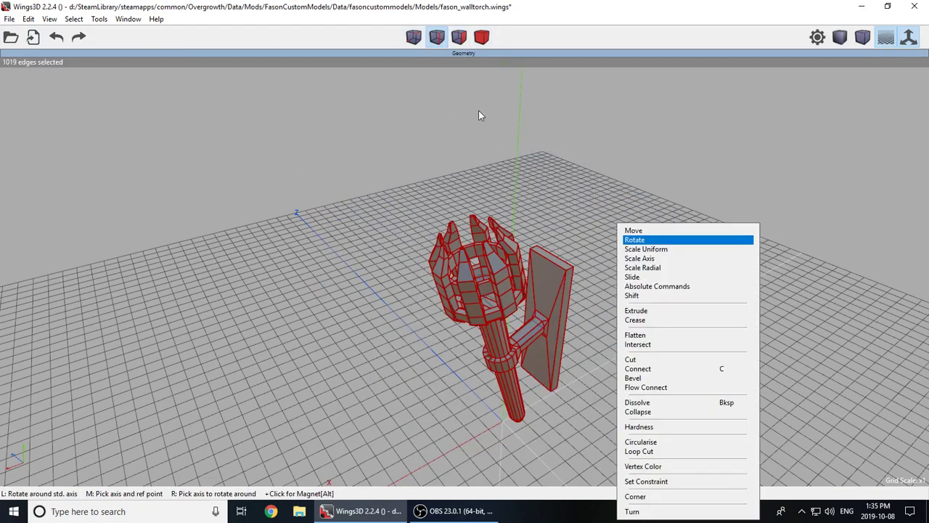
pyautogui.click(460, 36)
pyautogui.rightClick(593, 177)
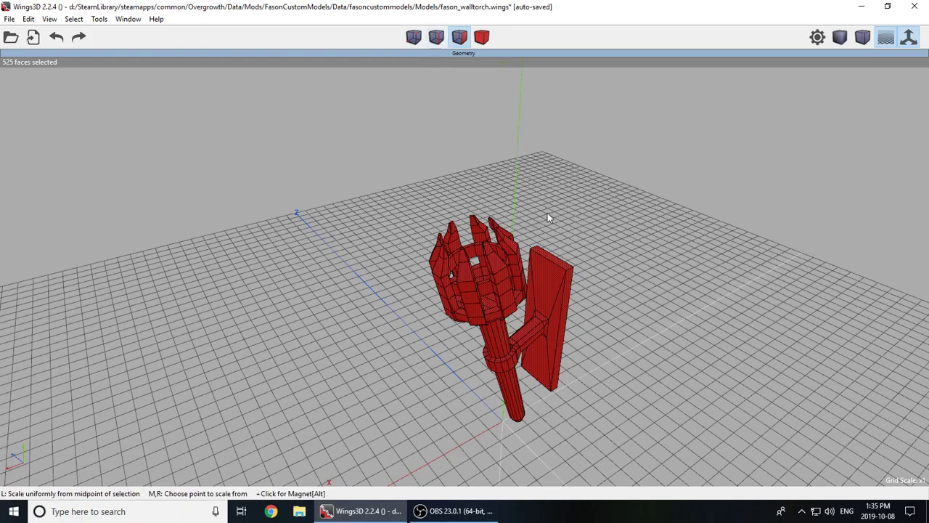
pyautogui.click(483, 38)
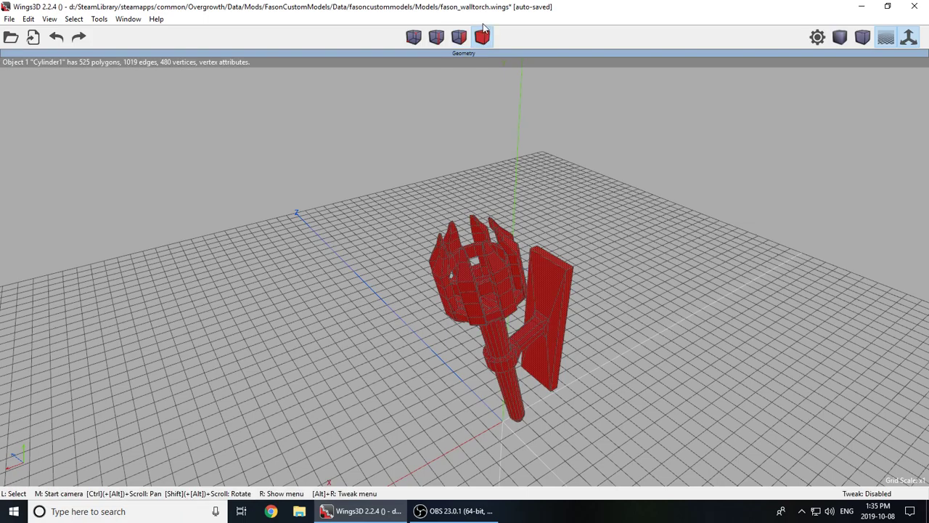
pyautogui.rightClick(621, 204)
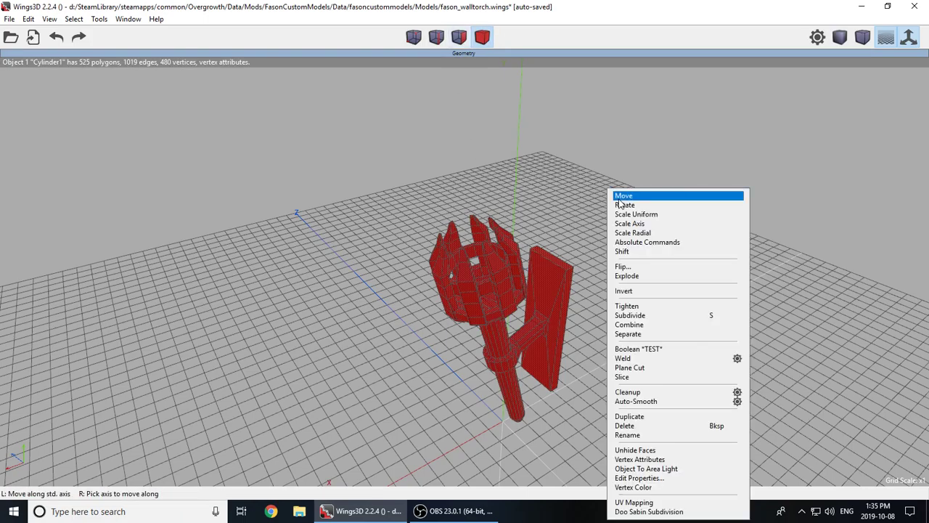
pyautogui.click(628, 392)
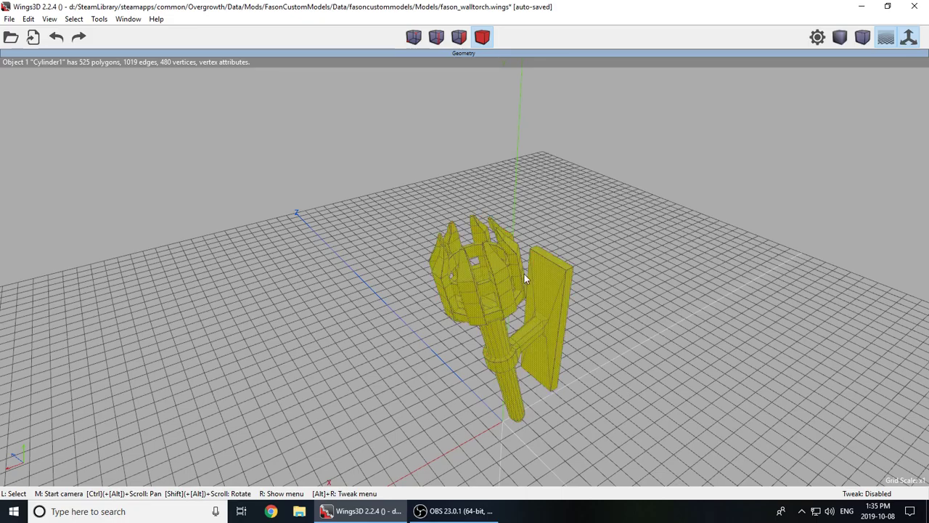
pyautogui.click(483, 302)
# - Convert the torch selection to faces and tesselate all of them with Quadrangulate
pyautogui.middleClick(723, 361)
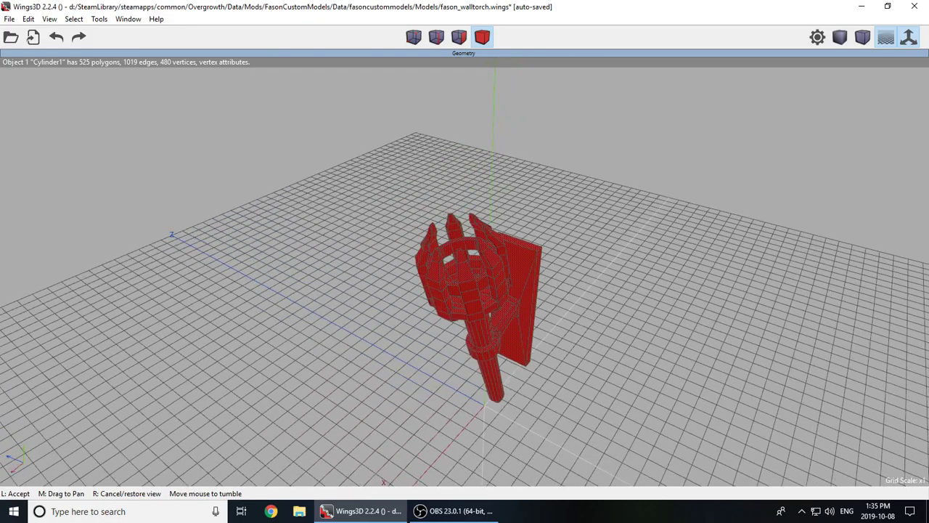
pyautogui.click(541, 270)
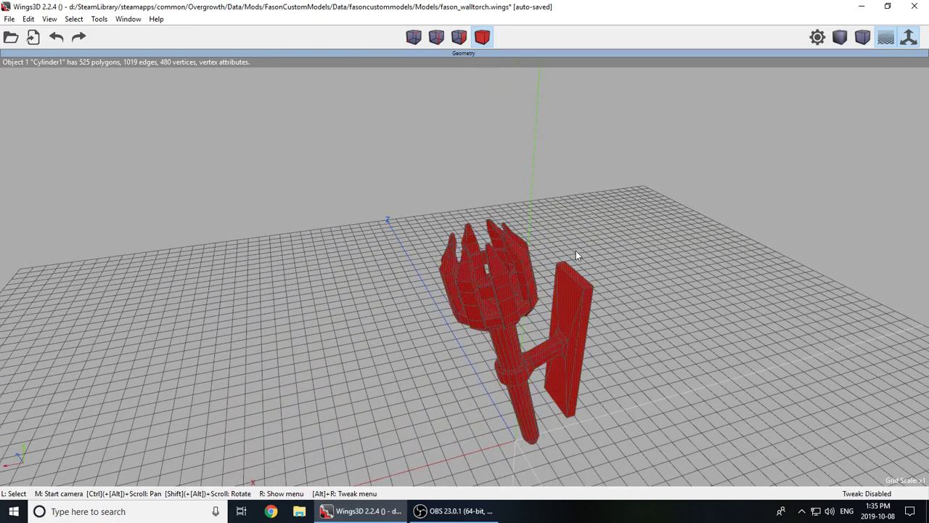
pyautogui.click(459, 36)
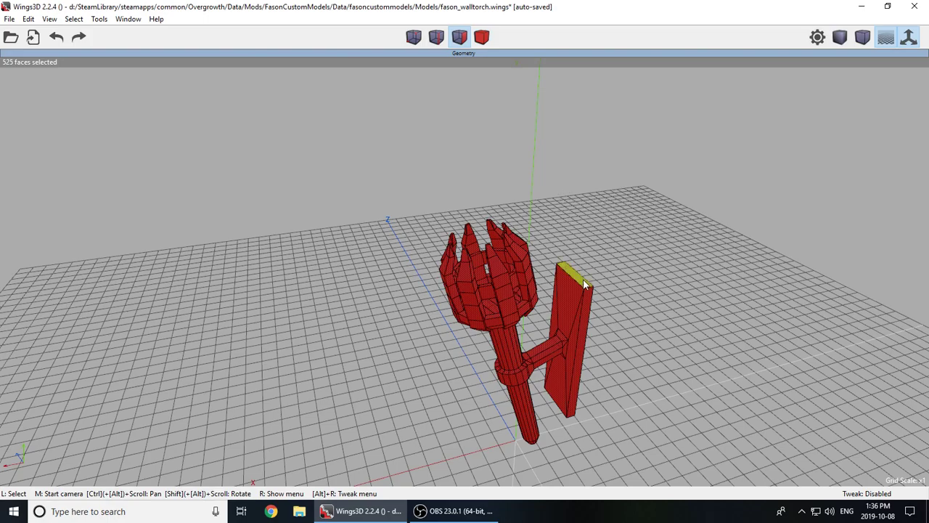
pyautogui.rightClick(628, 229)
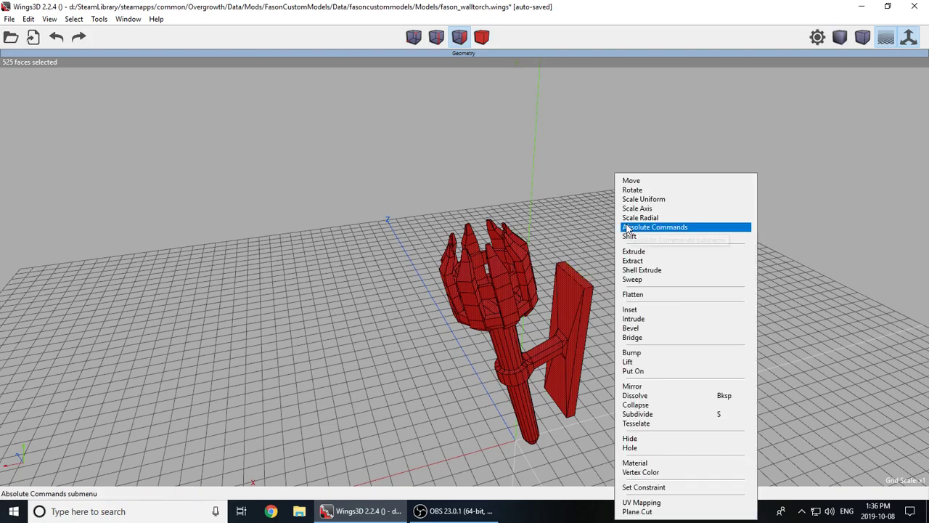
pyautogui.click(656, 424)
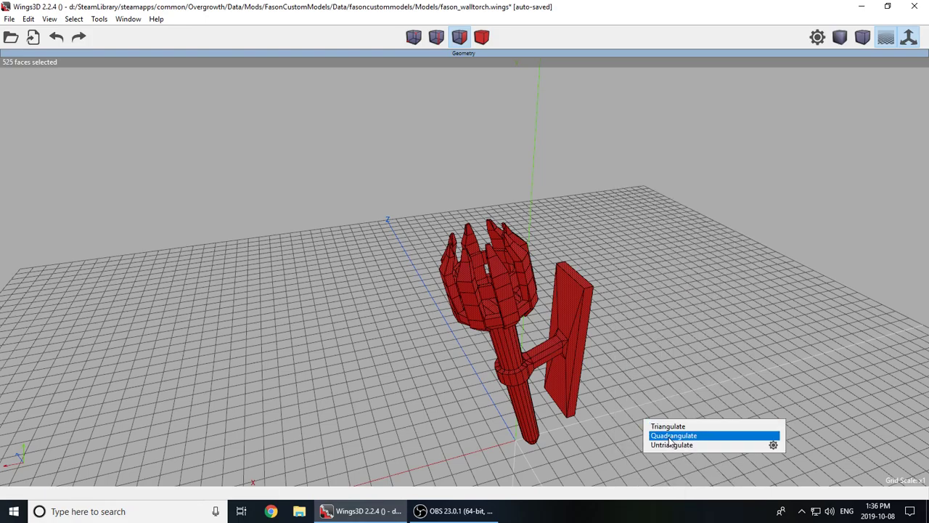
pyautogui.click(669, 436)
# - Examine the selected faces of the torch, including the inside of the basket, from several angles
pyautogui.middleClick(639, 415)
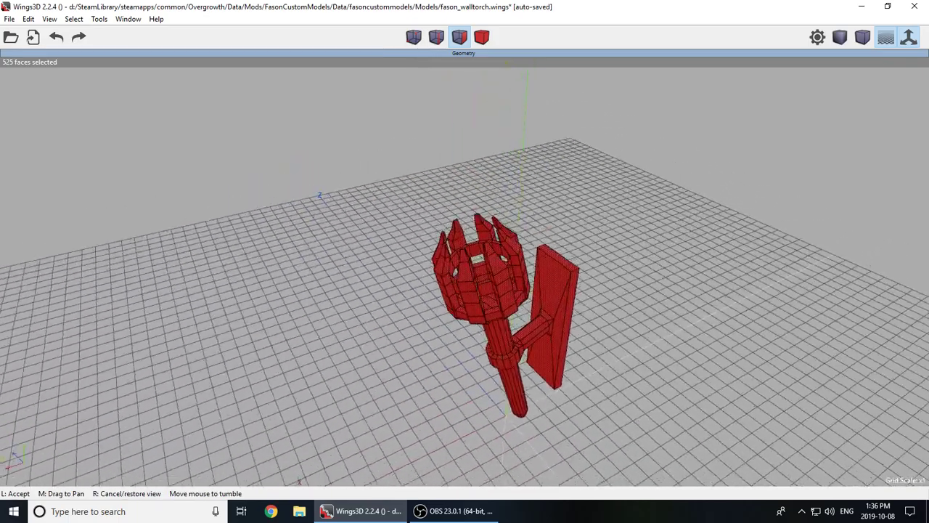
pyautogui.click(639, 415)
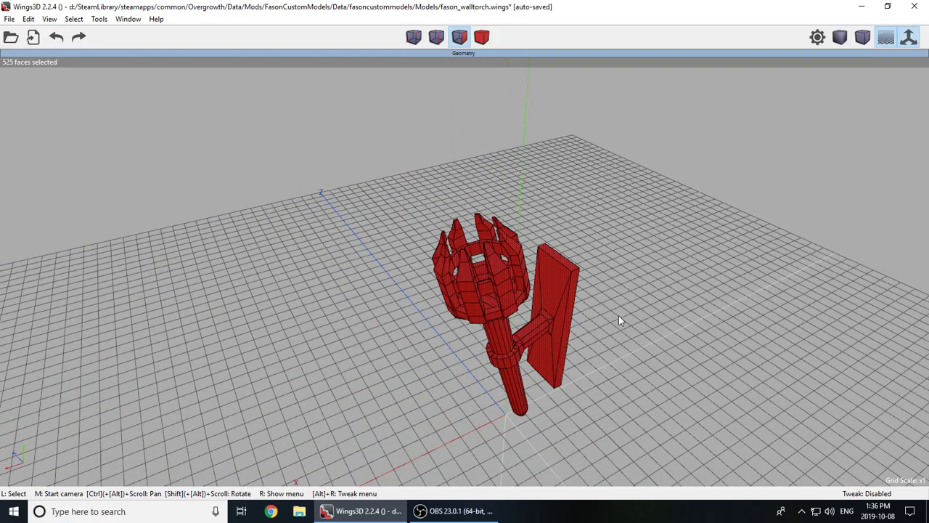
pyautogui.middleClick(589, 351)
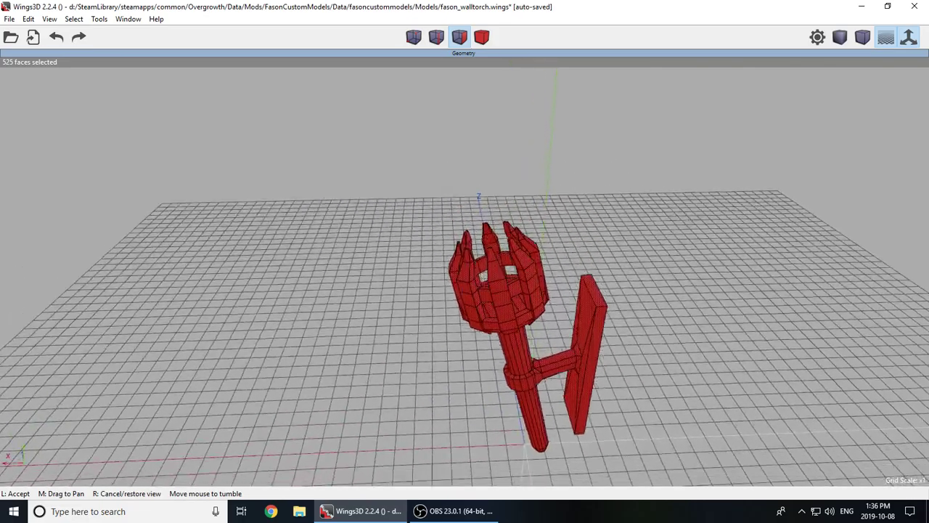
pyautogui.click(552, 335)
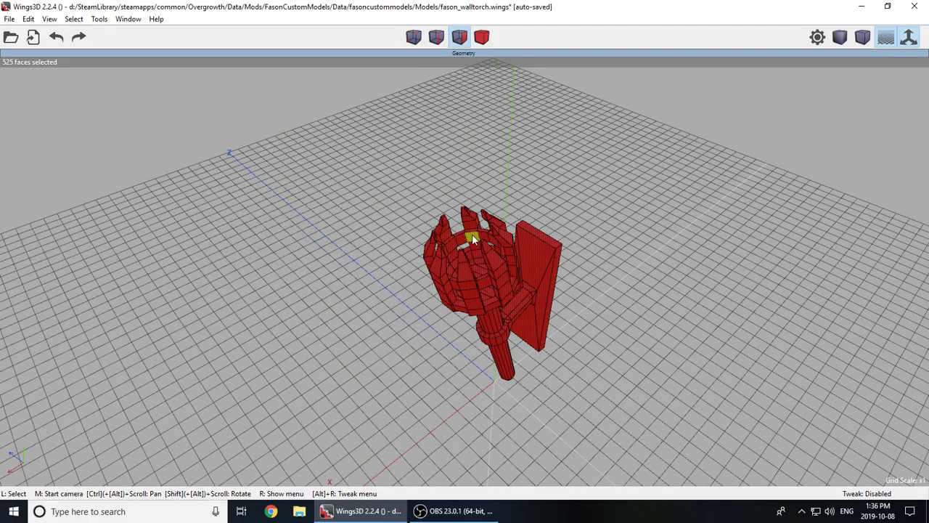
pyautogui.scroll(5, 472, 240)
pyautogui.middleClick(545, 223)
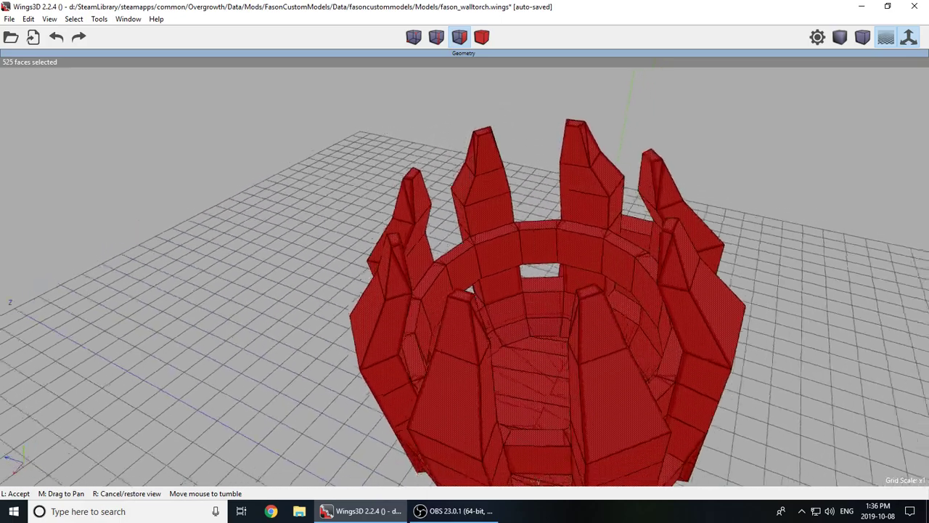
pyautogui.click(545, 222)
pyautogui.scroll(-4, 537, 229)
pyautogui.scroll(-3, 533, 236)
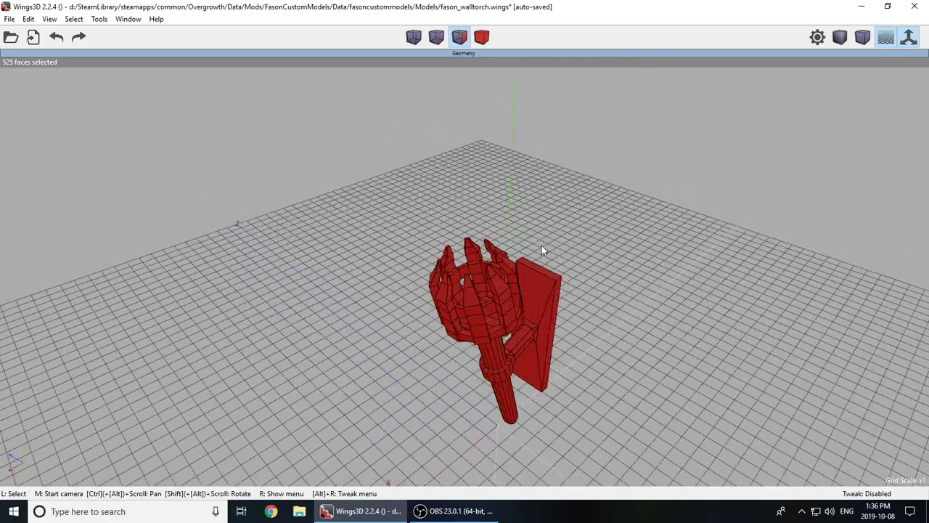
pyautogui.scroll(3, 472, 279)
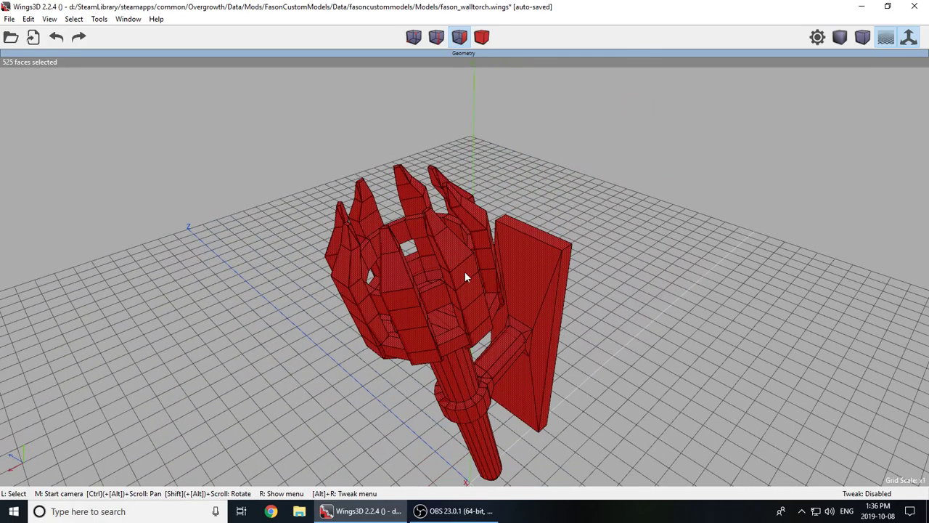
# - Tesselate all selected faces of the wall torch with Triangulate and clear the selection
pyautogui.rightClick(576, 254)
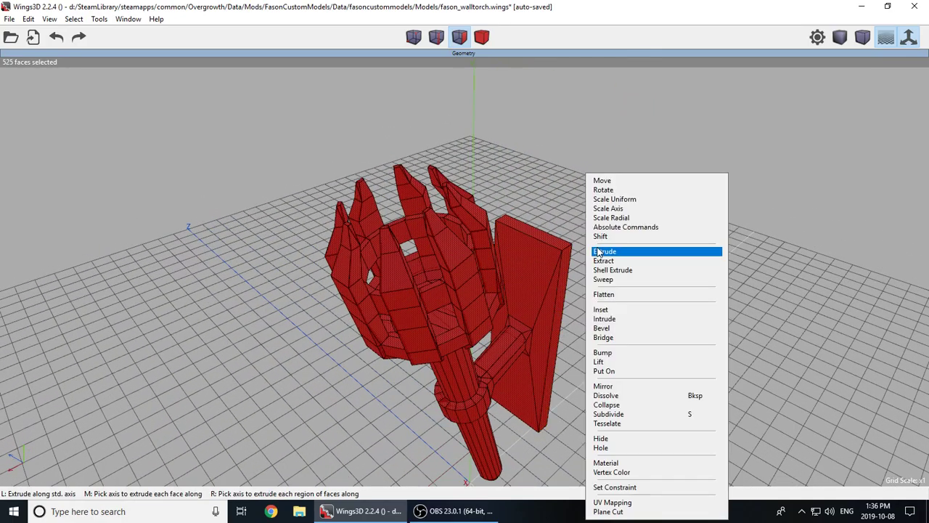
pyautogui.click(629, 423)
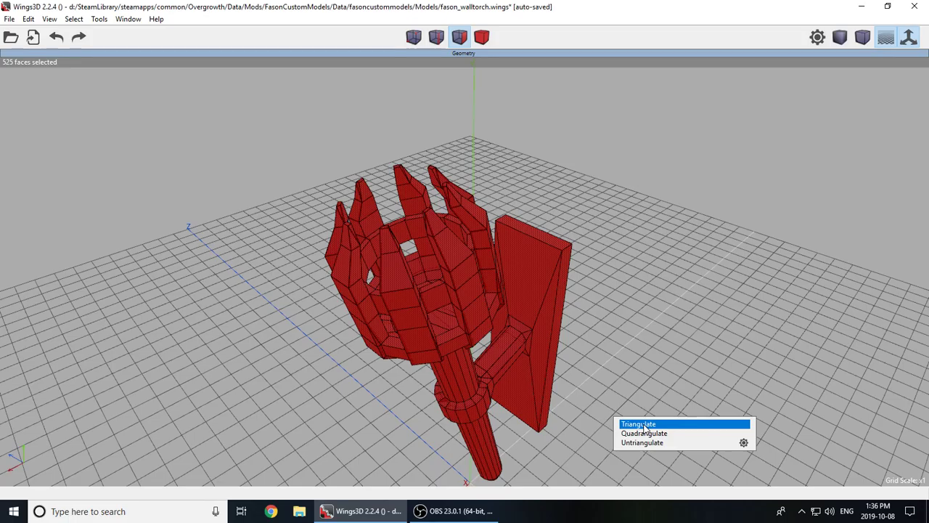
pyautogui.click(644, 424)
pyautogui.click(587, 387)
pyautogui.middleClick(587, 387)
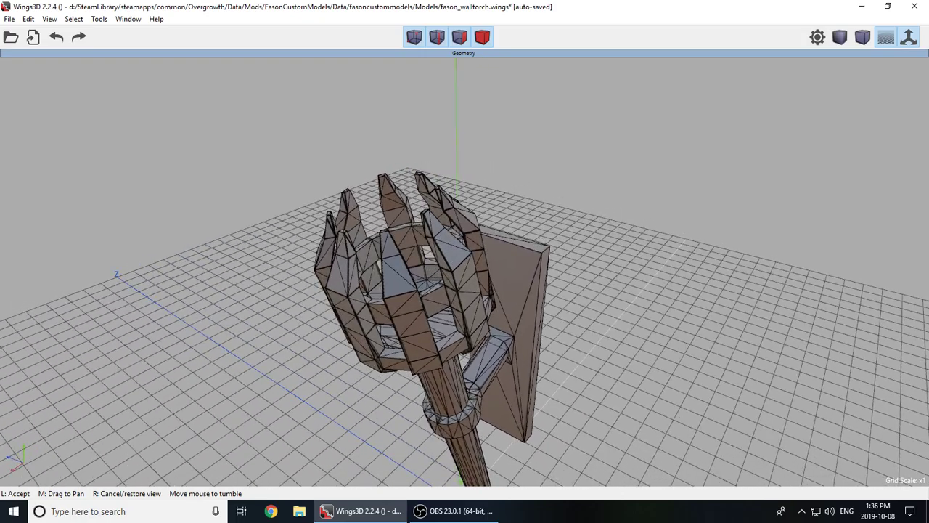
# - Examine the triangulated wall torch from several angles, including the handle, bracket and basket
pyautogui.click(464, 271)
pyautogui.scroll(5, 464, 271)
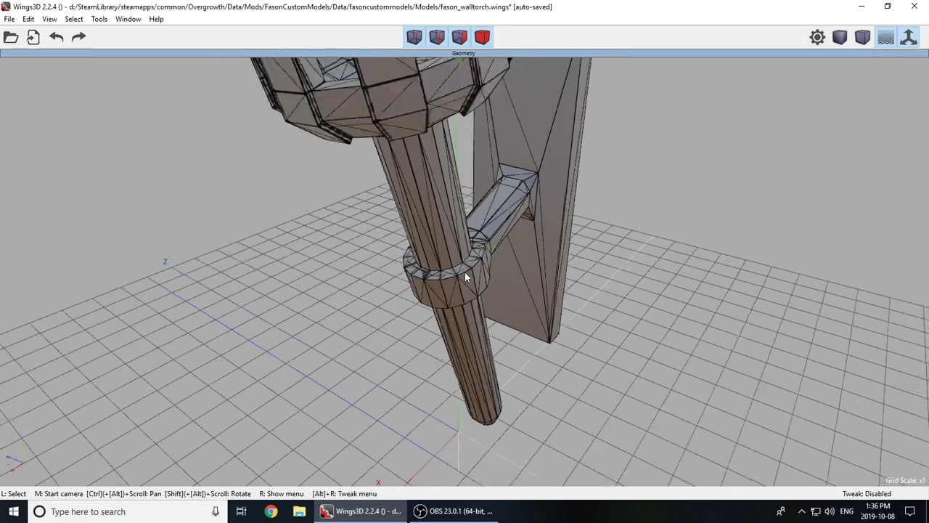
pyautogui.scroll(-5, 465, 272)
pyautogui.middleClick(474, 272)
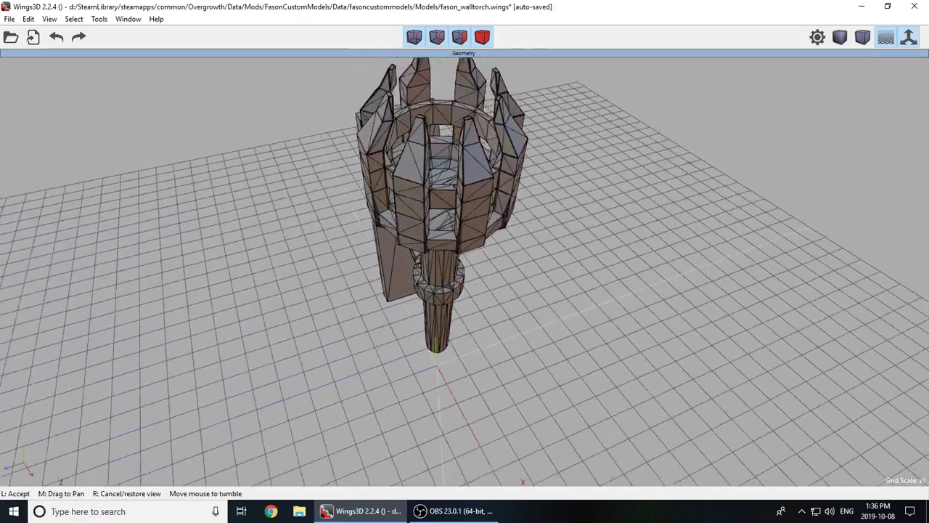
pyautogui.click(487, 285)
pyautogui.scroll(-5, 488, 286)
pyautogui.middleClick(488, 272)
pyautogui.click(527, 214)
pyautogui.scroll(3, 464, 272)
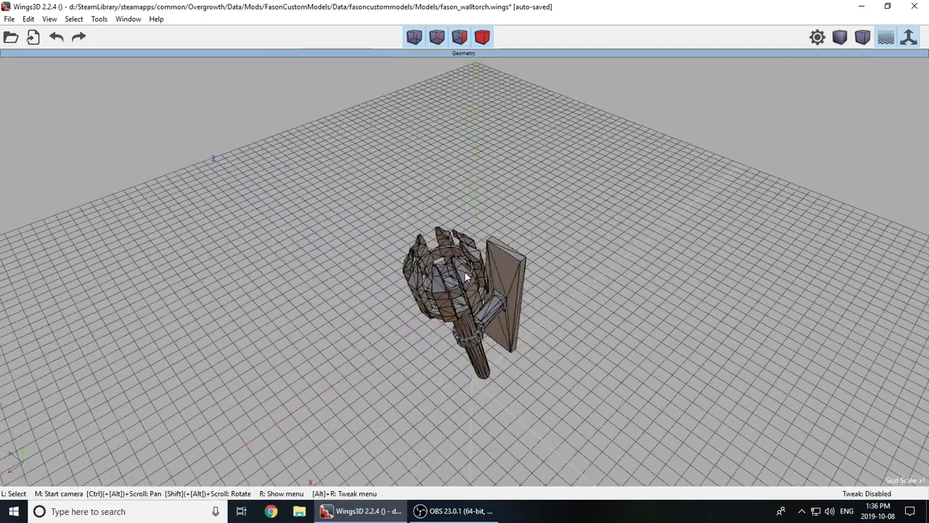
pyautogui.scroll(2, 465, 272)
# - Undo the triangulation of the wall torch, leave its faces unselected, and save the scene
pyautogui.click(58, 40)
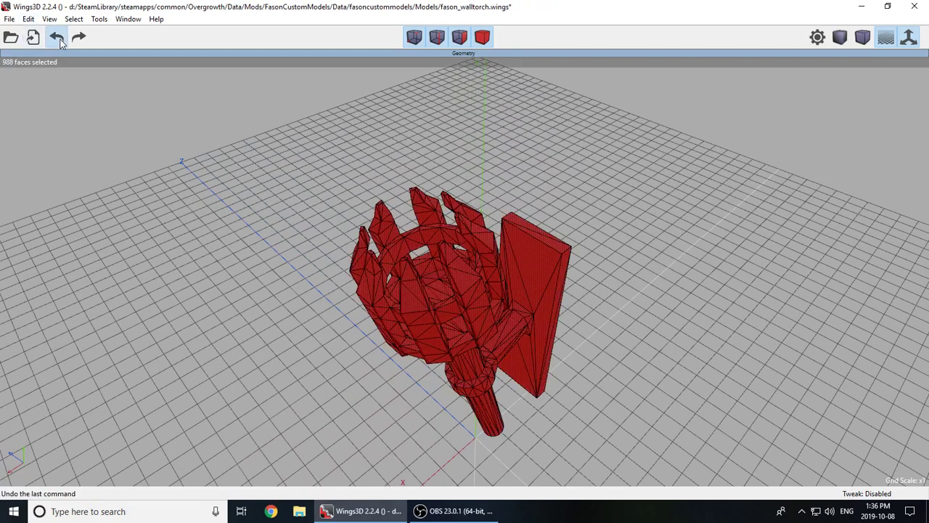
pyautogui.click(59, 40)
pyautogui.click(345, 190)
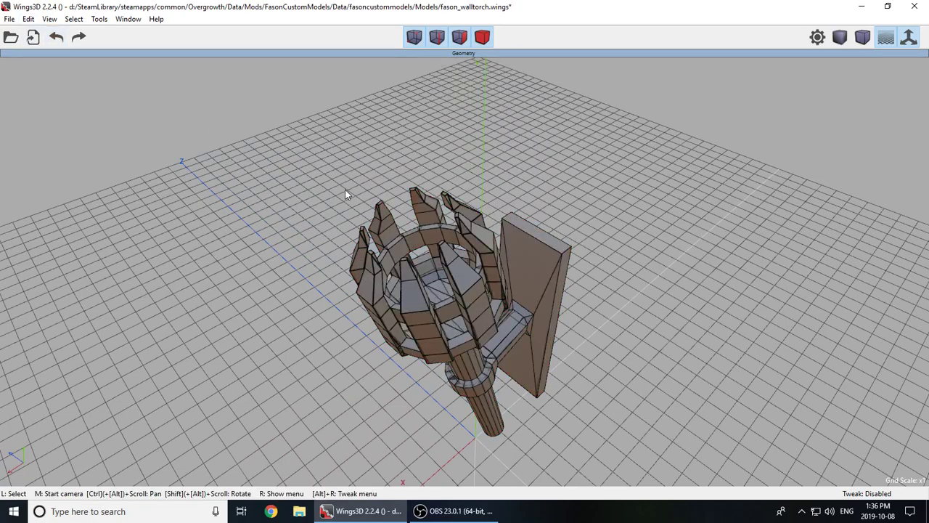
pyautogui.hotkey('ctrl', 's')
# - Set up a Wavefront (.obj) export of the torch with Triangulation tesselation, UV coordinates and PNG as the default texture file type
pyautogui.click(10, 19)
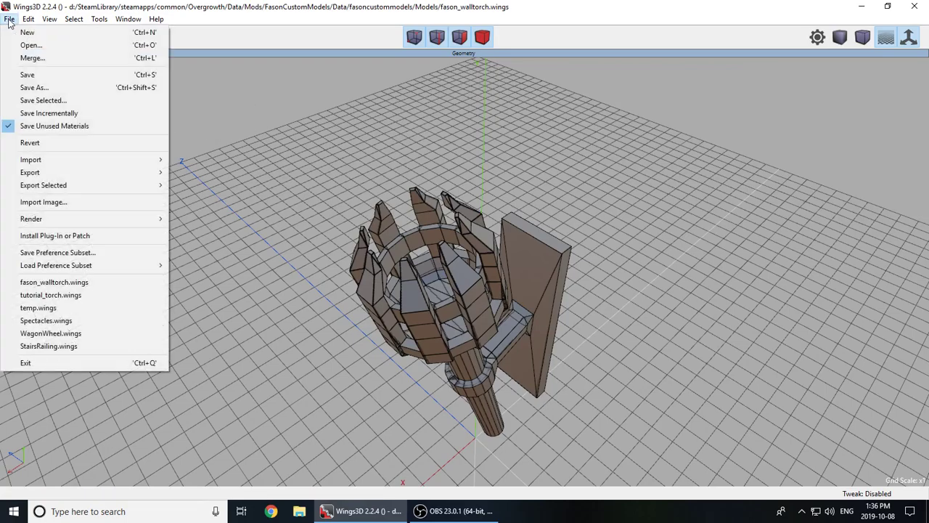
pyautogui.moveTo(76, 176)
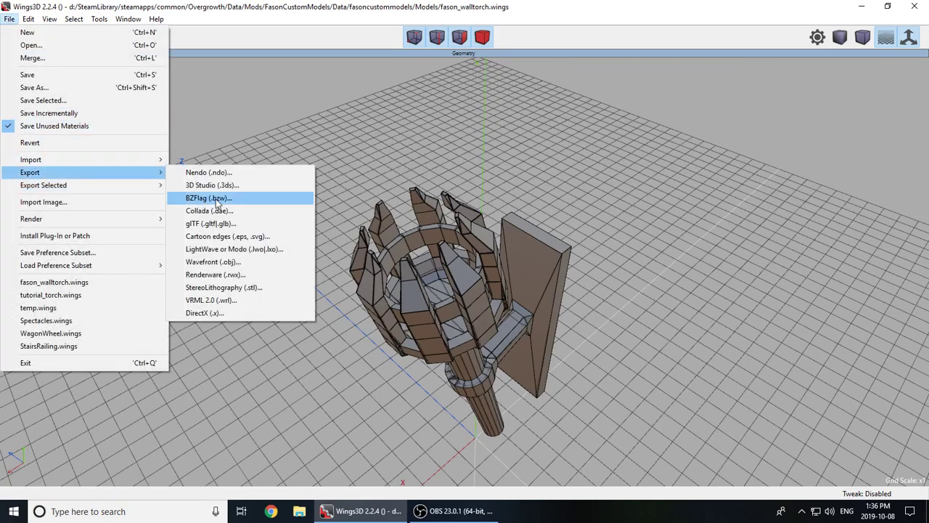
pyautogui.click(230, 267)
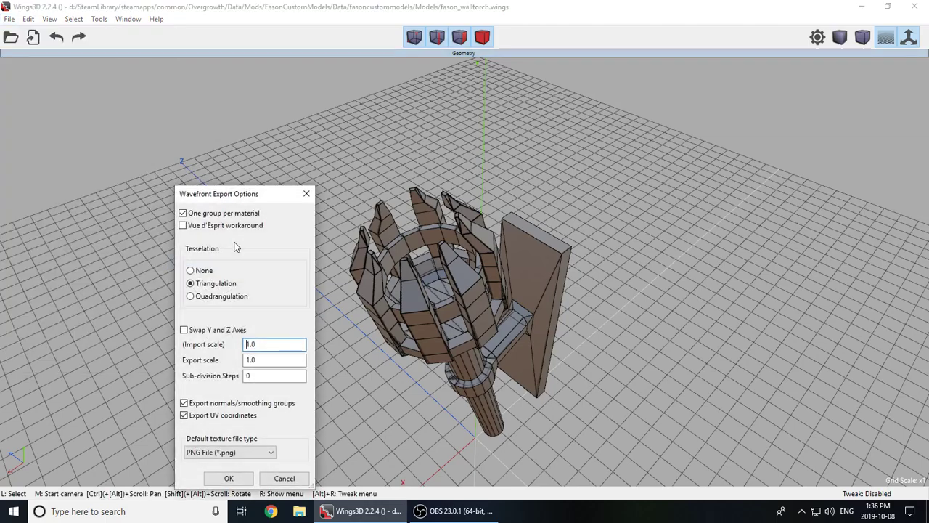
pyautogui.click(190, 285)
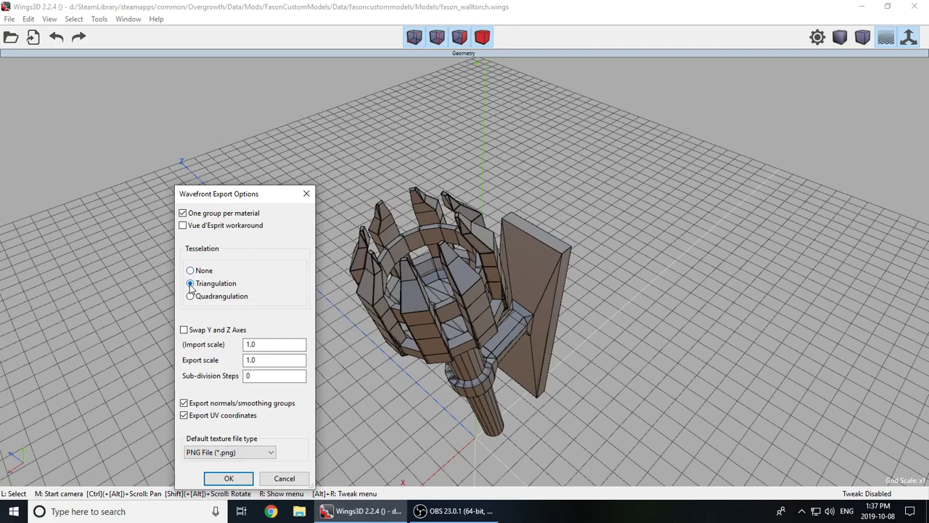
pyautogui.click(192, 297)
pyautogui.click(191, 283)
pyautogui.click(223, 452)
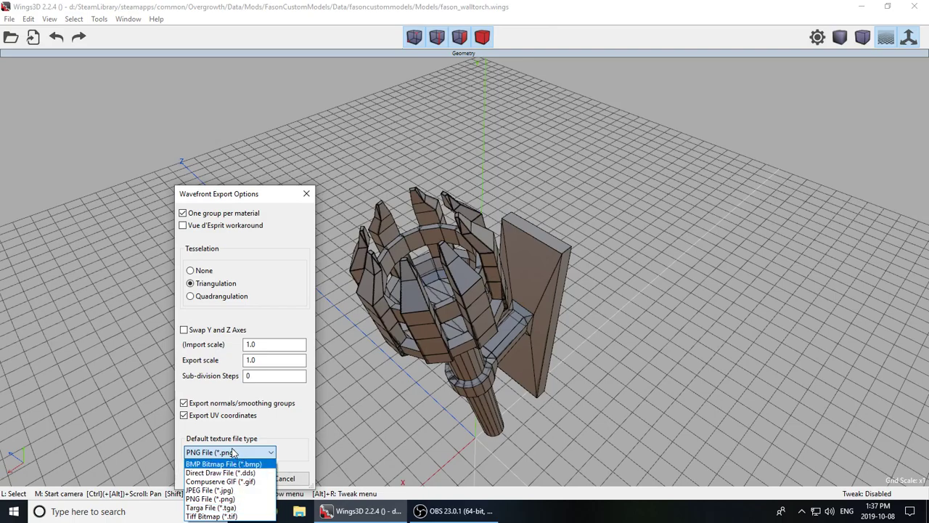
pyautogui.click(233, 455)
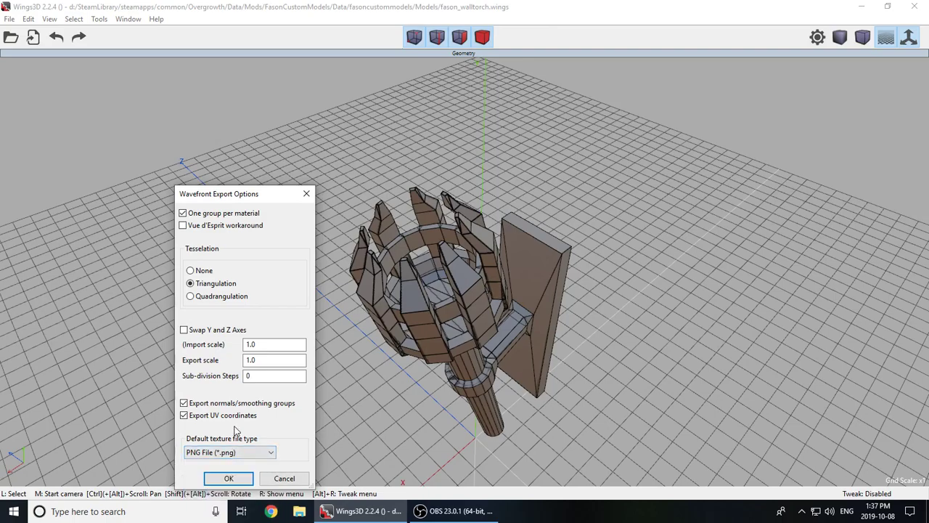
pyautogui.click(228, 479)
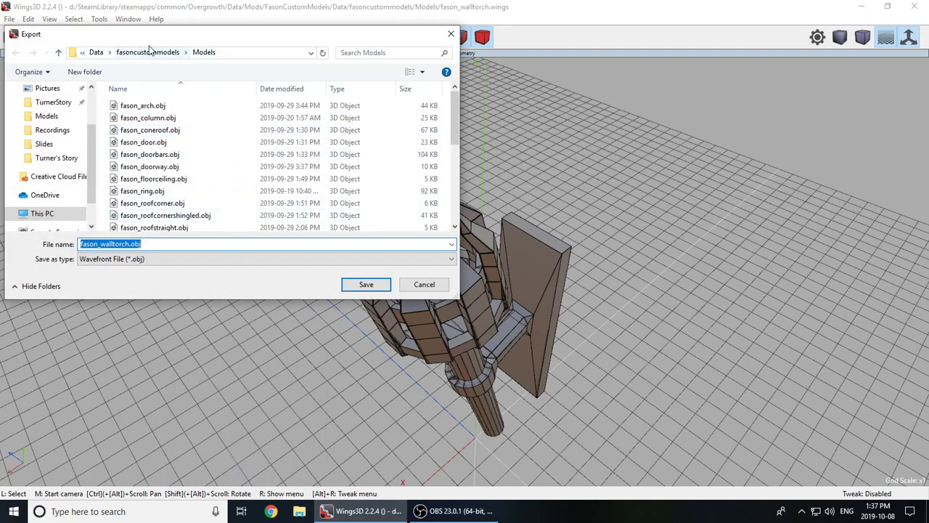
# - Export the model to the Desktop as fason_walltorch.obj
pyautogui.click(96, 54)
pyautogui.scroll(2, 69, 131)
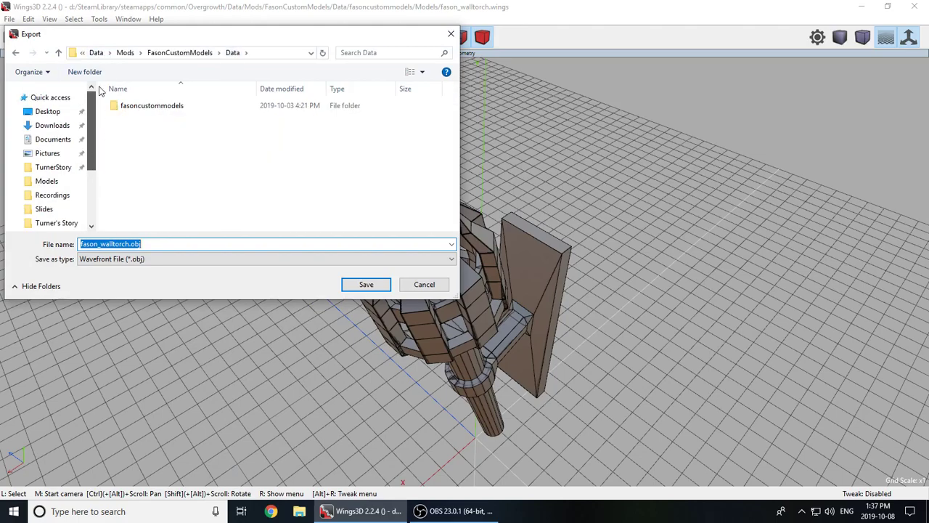
pyautogui.click(62, 115)
pyautogui.click(362, 285)
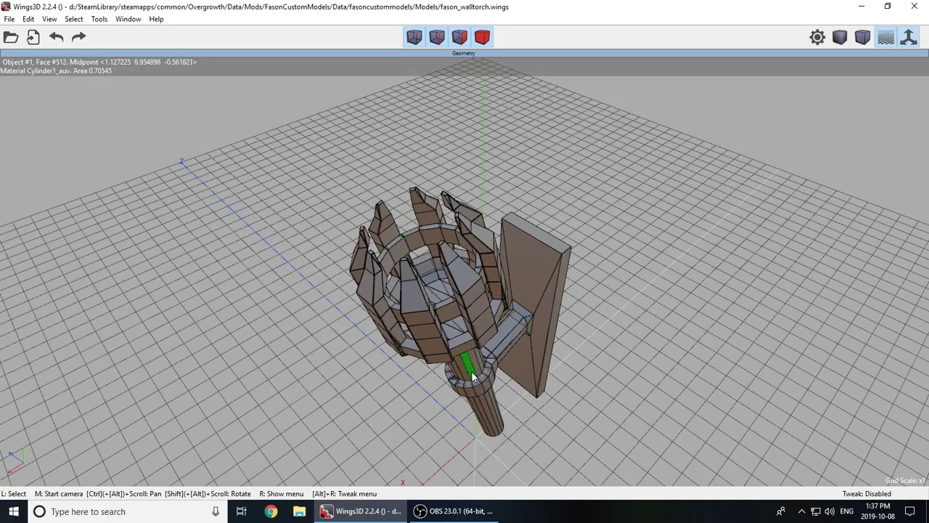
# - Save the wall torch scene once more and close Wings 3D
pyautogui.scroll(5, 471, 373)
pyautogui.scroll(-8, 464, 271)
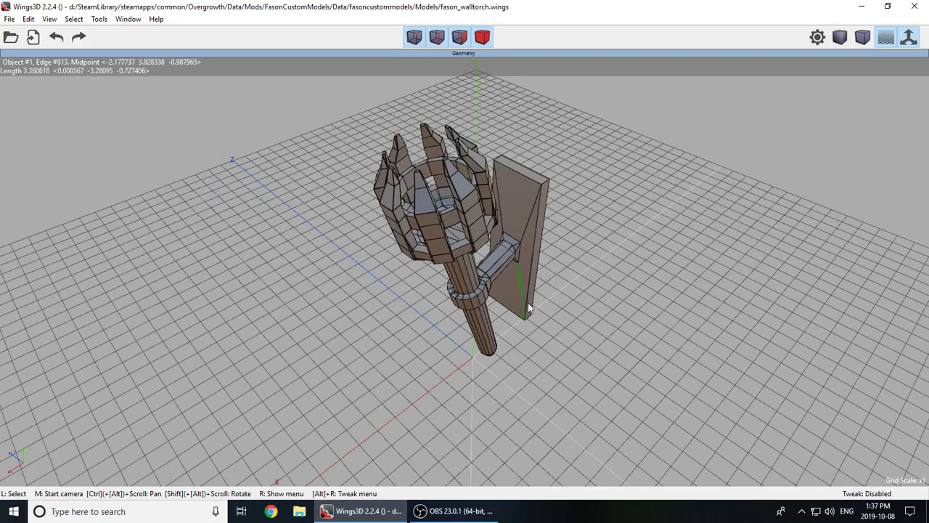
pyautogui.middleClick(521, 300)
pyautogui.click(522, 285)
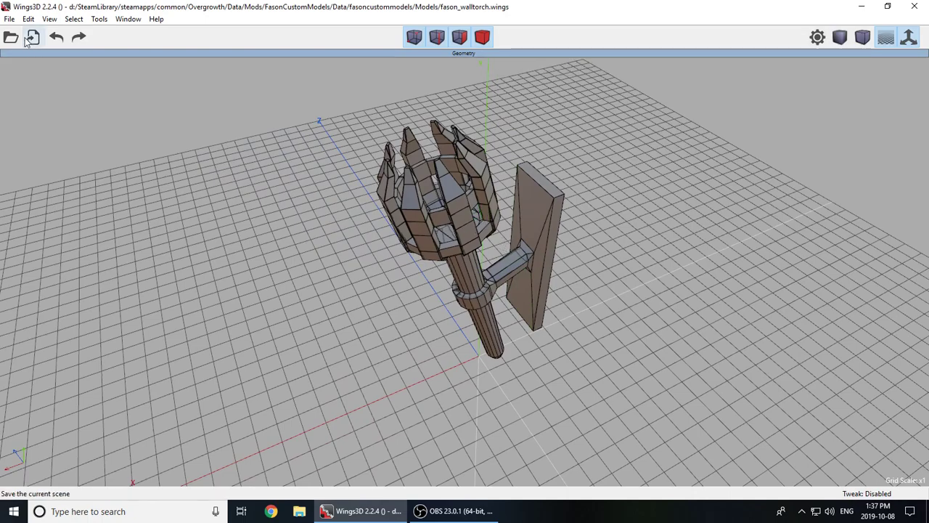
pyautogui.click(9, 19)
pyautogui.click(33, 78)
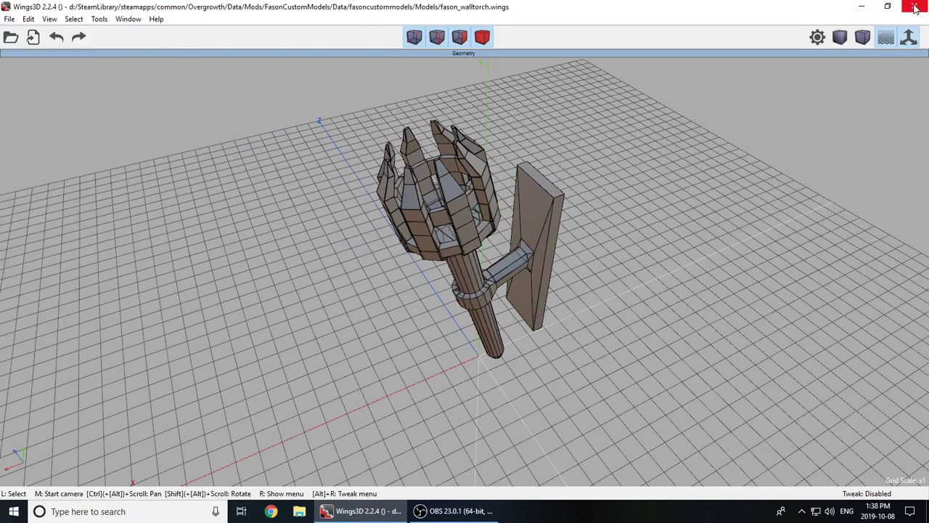
pyautogui.click(914, 8)
# - Delete the exported fason_walltorch.mtl file from the desktop
pyautogui.click(66, 202)
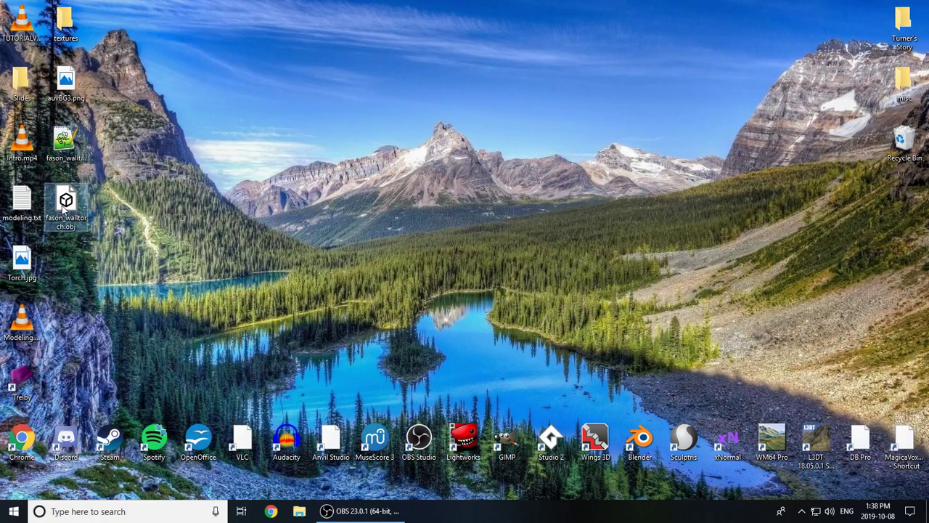
pyautogui.click(144, 204)
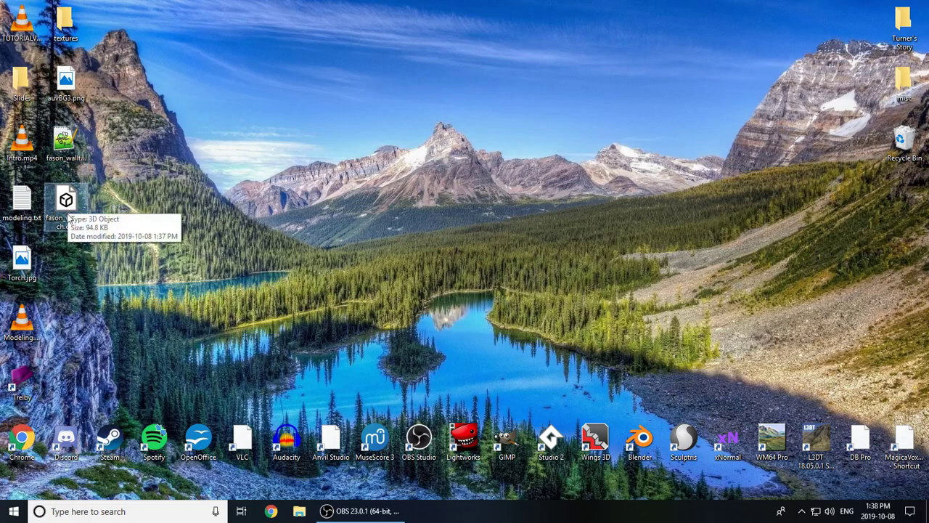
pyautogui.click(68, 147)
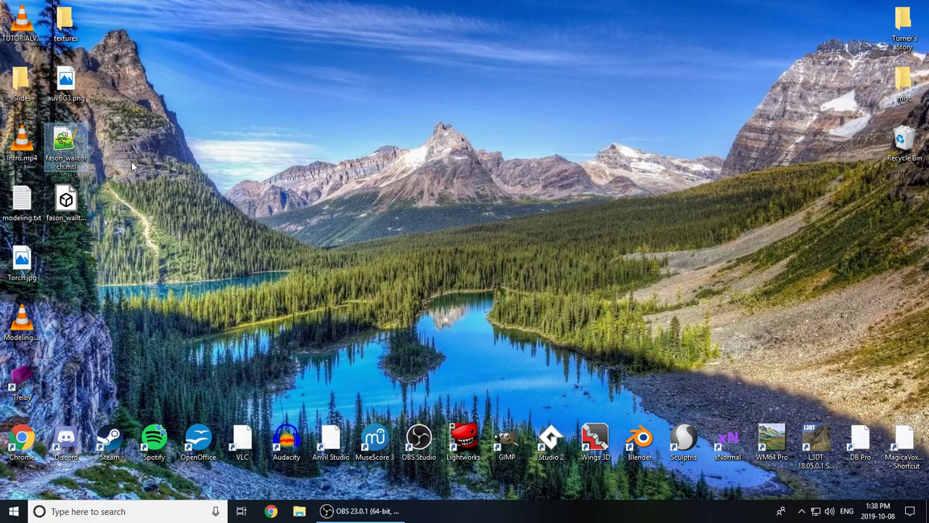
pyautogui.press('Delete')
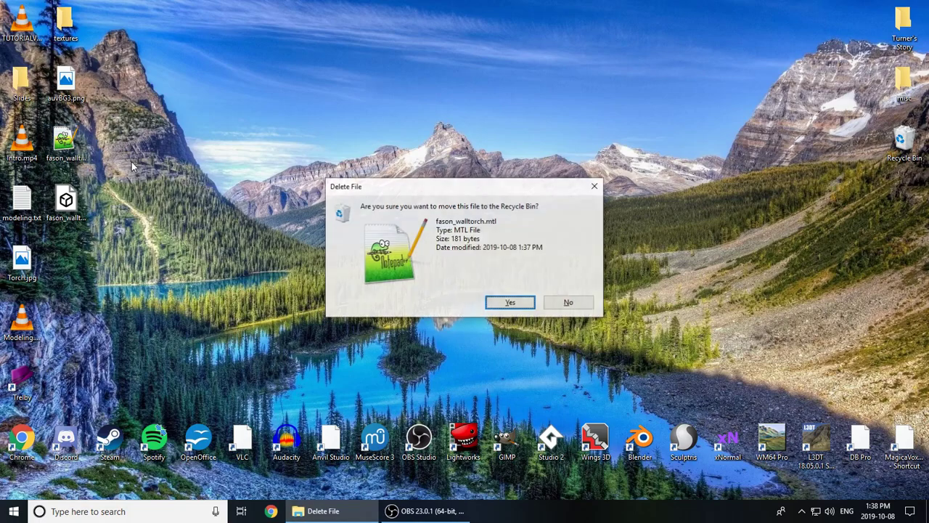
pyautogui.press('Return')
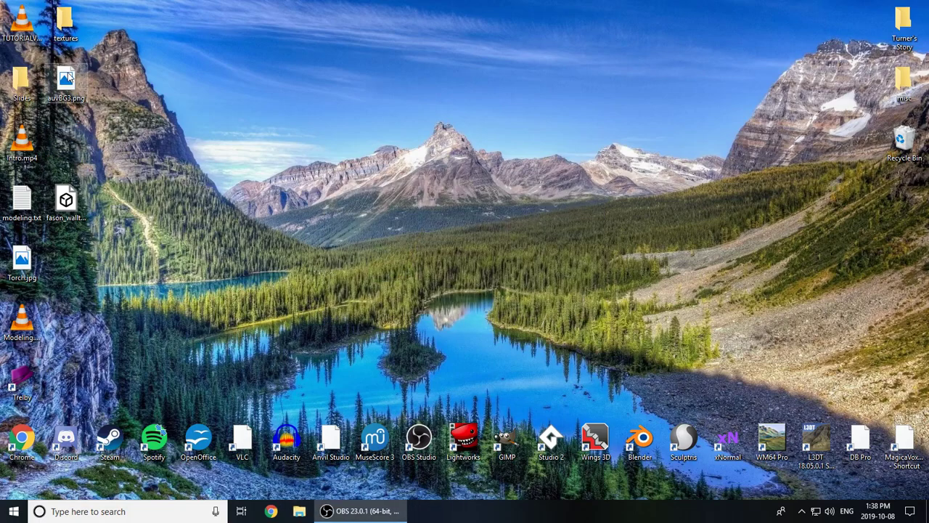
# - Place auvBG3.png directly above the exported OBJ file on the desktop and rename it fason_walltorch.png
pyautogui.moveTo(67, 85); pyautogui.dragTo(67, 166)
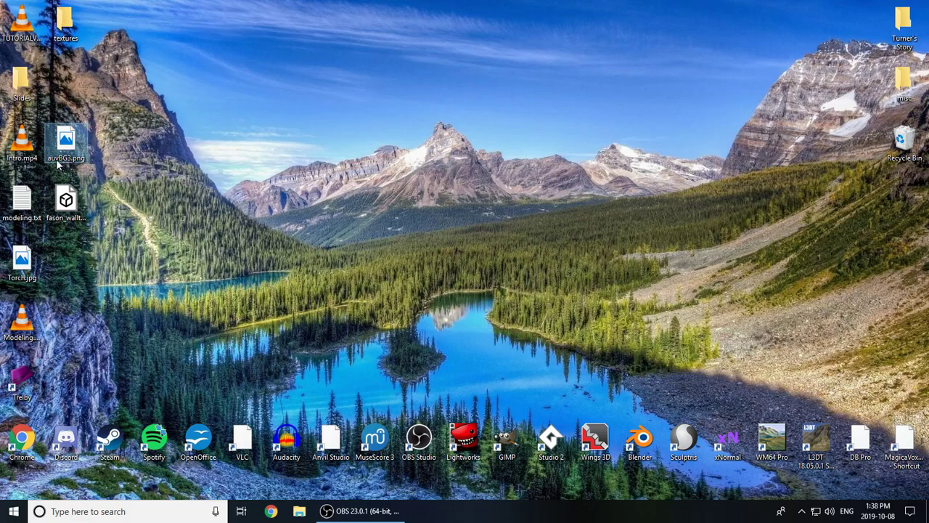
pyautogui.press('F2')
pyautogui.write('fason_walltorch')
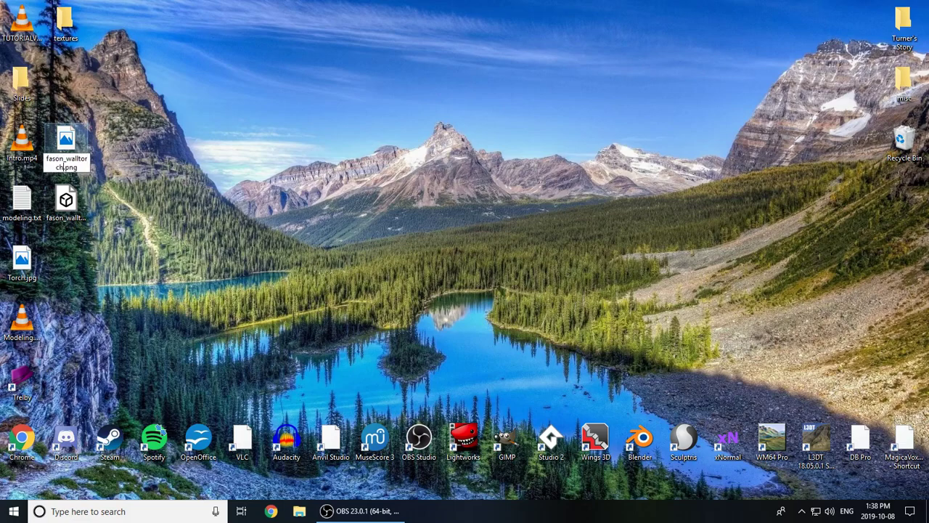
pyautogui.press('Return')
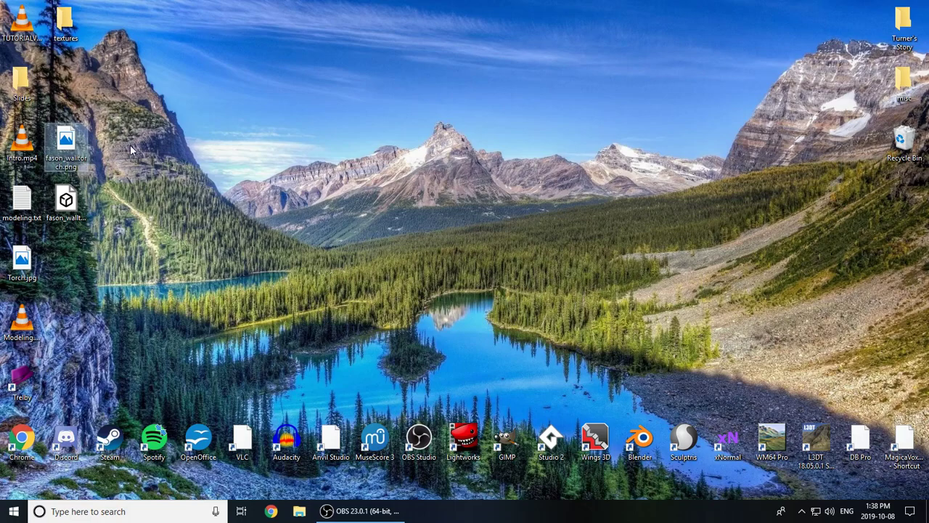
# - Open fason_walltorch.png from the desktop in GIMP (GNU Image Manipulation Program)
pyautogui.rightClick(70, 135)
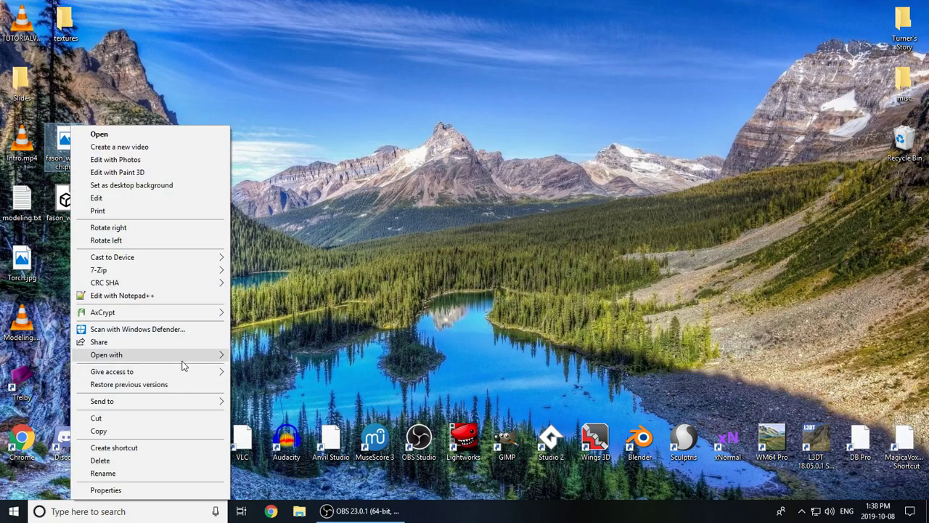
pyautogui.moveTo(185, 358)
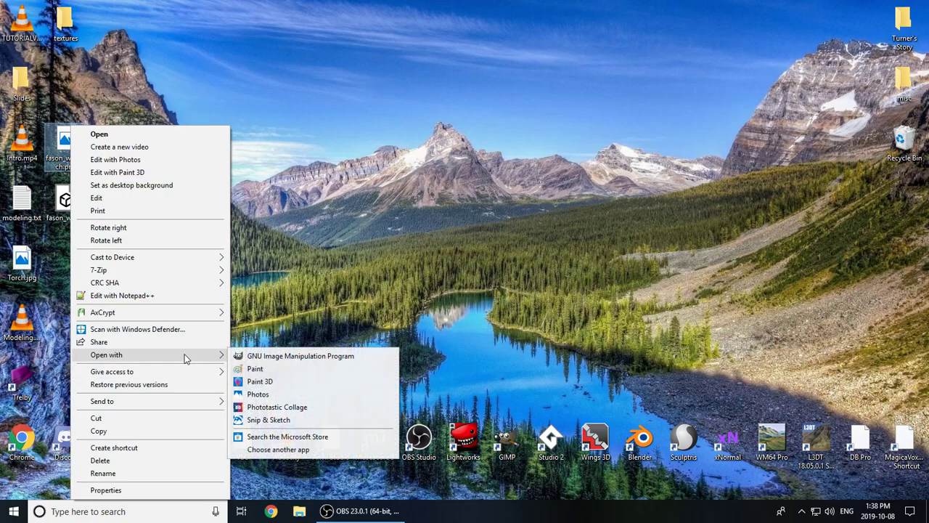
pyautogui.click(294, 357)
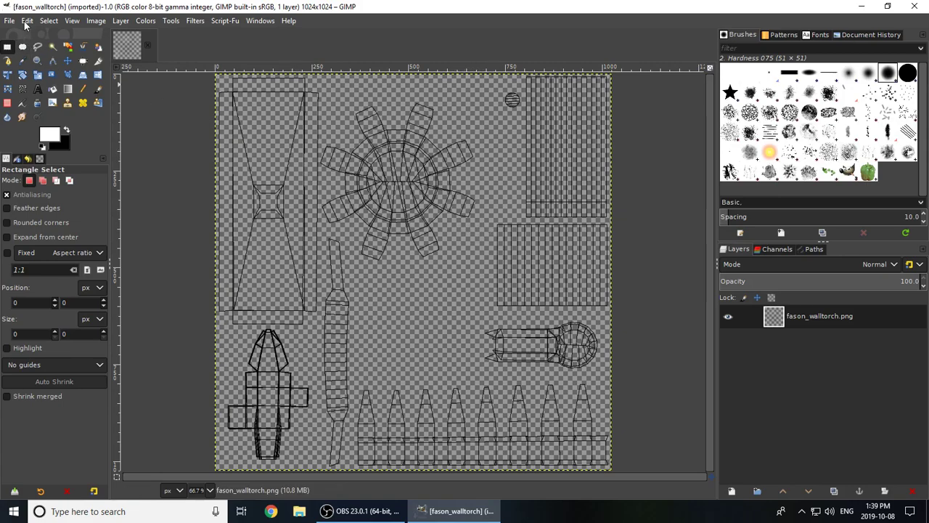
# - Add fason_woodfloor.png from the fasoncustommodels Textures folder to the open fason_walltorch image as a new layer
pyautogui.click(299, 510)
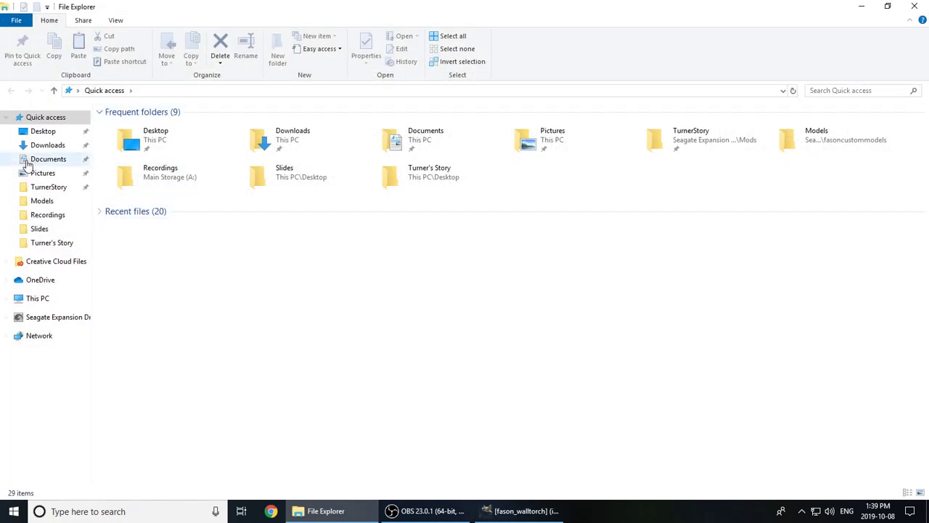
pyautogui.click(40, 201)
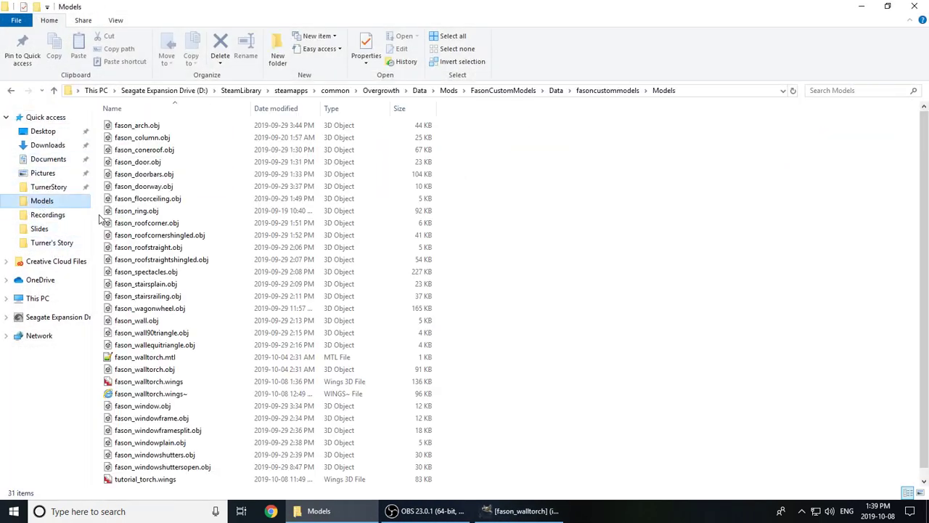
pyautogui.click(614, 90)
pyautogui.doubleClick(162, 166)
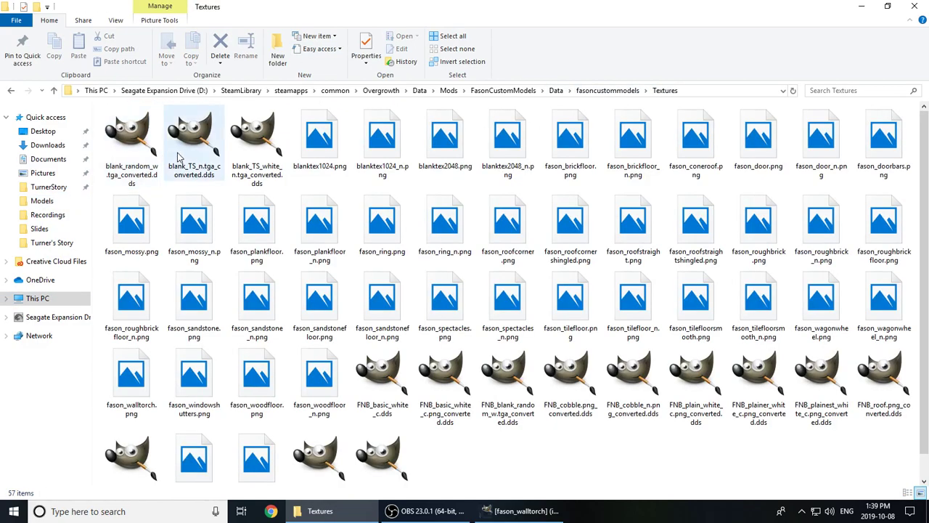
pyautogui.scroll(-1, 404, 186)
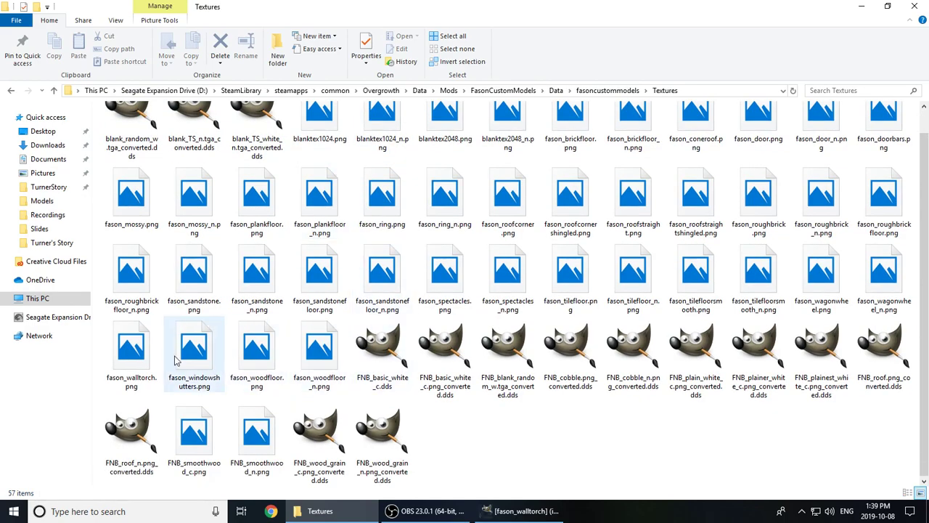
pyautogui.click(267, 350)
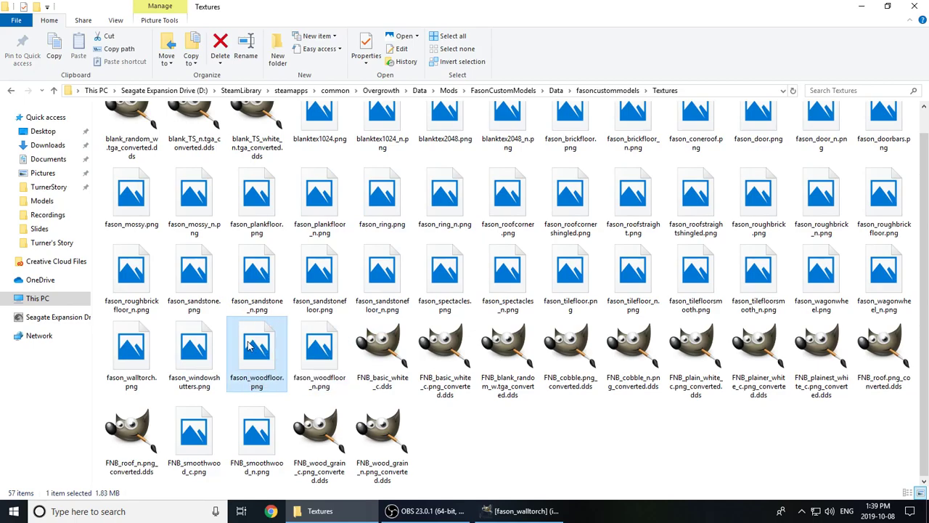
pyautogui.click(524, 511)
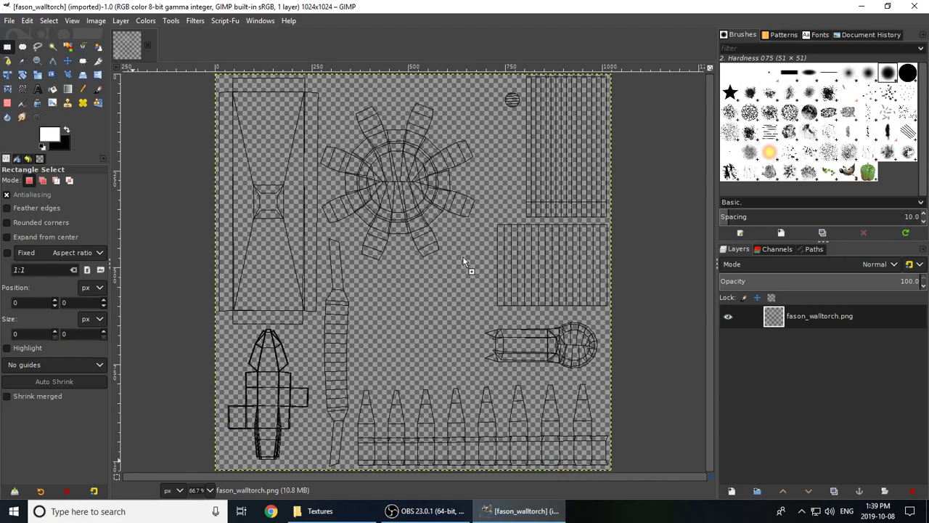
pyautogui.moveTo(463, 257); pyautogui.dragTo(465, 260)
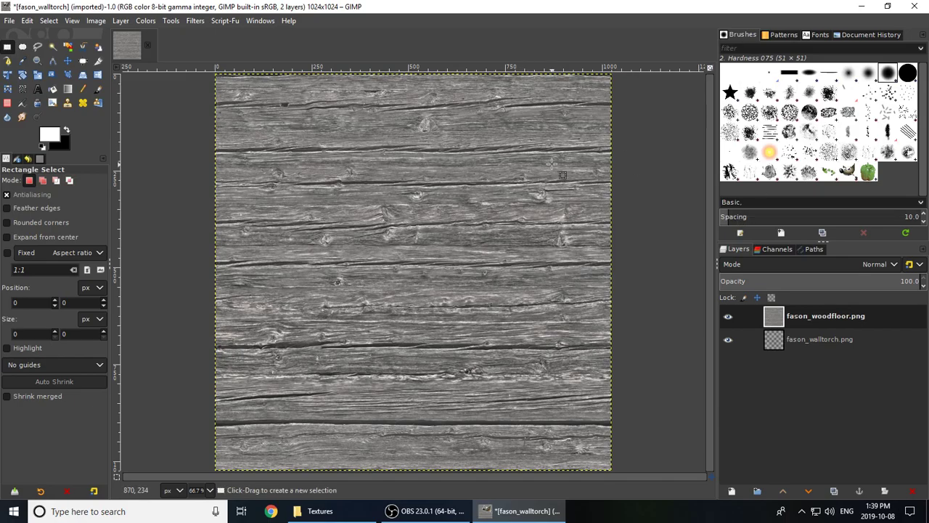
# - Undo adding the wood floor layer, and add FNB_smoothwood_c.png from the Textures folder as a new layer instead
pyautogui.click(27, 21)
pyautogui.click(40, 34)
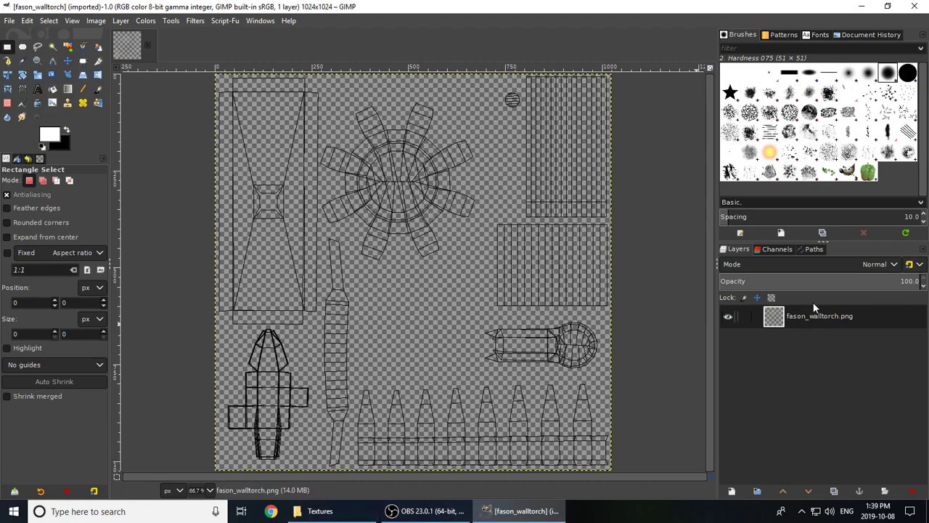
pyautogui.click(319, 510)
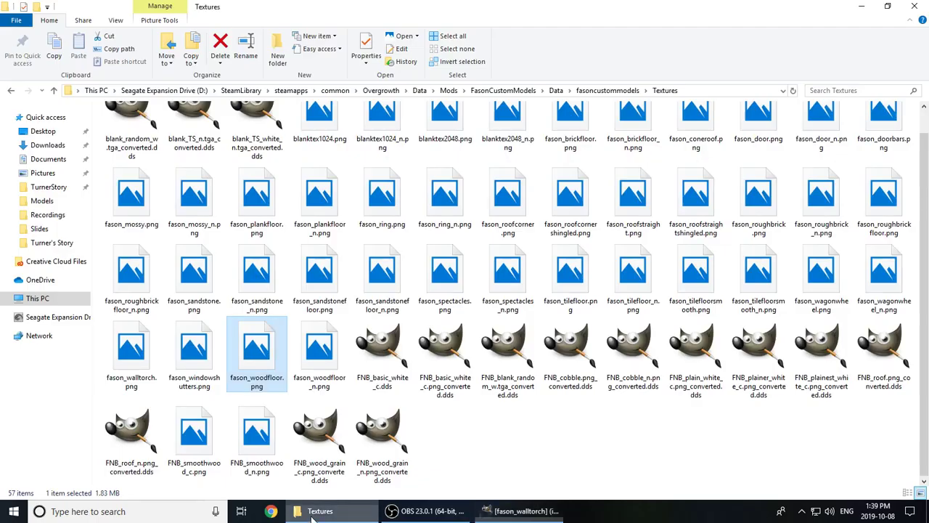
pyautogui.click(566, 403)
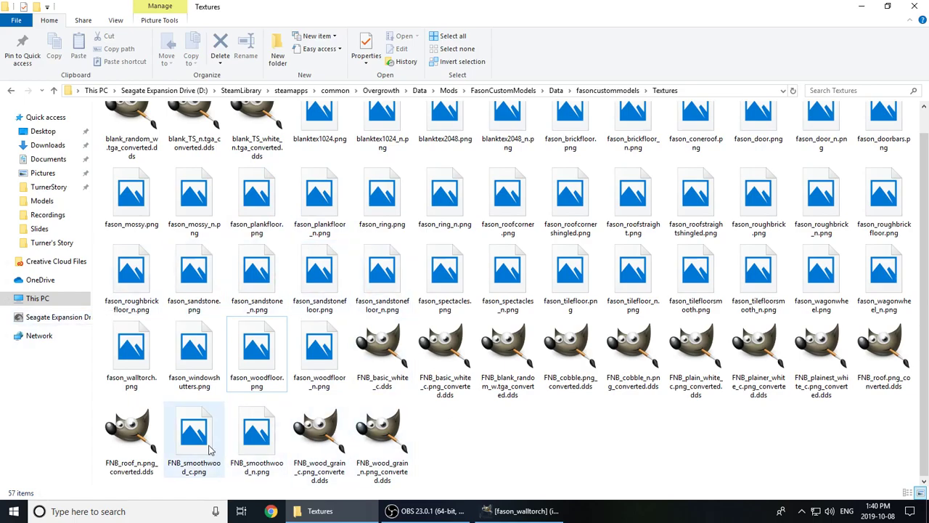
pyautogui.click(252, 434)
pyautogui.click(196, 429)
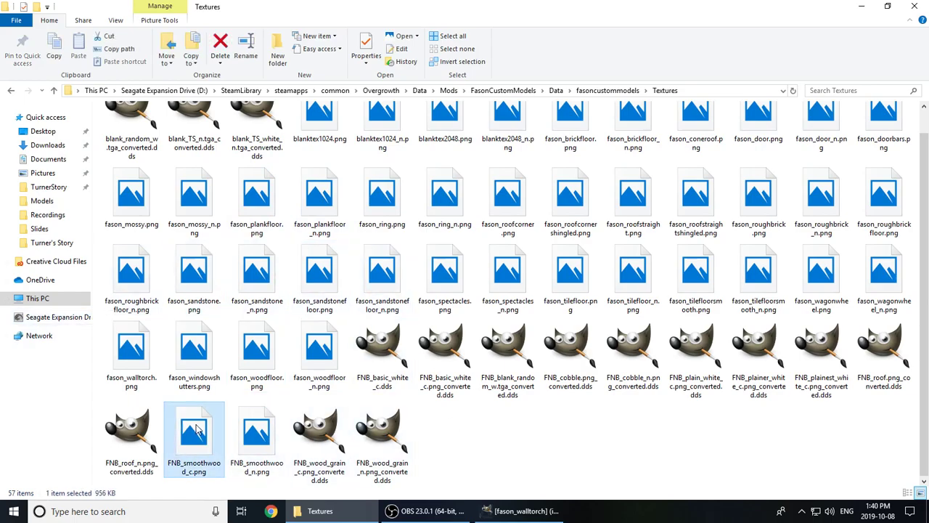
pyautogui.click(519, 465)
pyautogui.click(203, 433)
pyautogui.moveTo(192, 429); pyautogui.dragTo(457, 261)
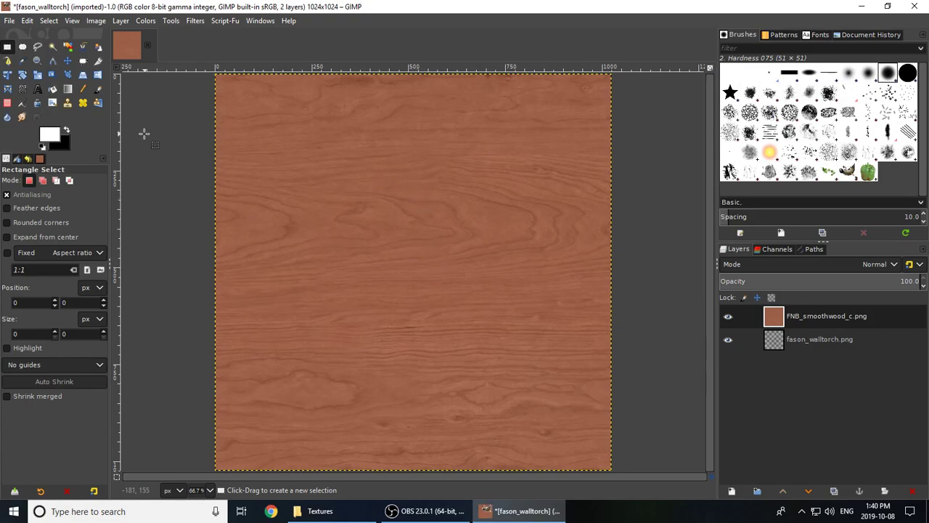
# - Scale the smooth wood layer down to 611 × 611 pixels with its aspect ratio kept
pyautogui.click(38, 75)
pyautogui.click(403, 188)
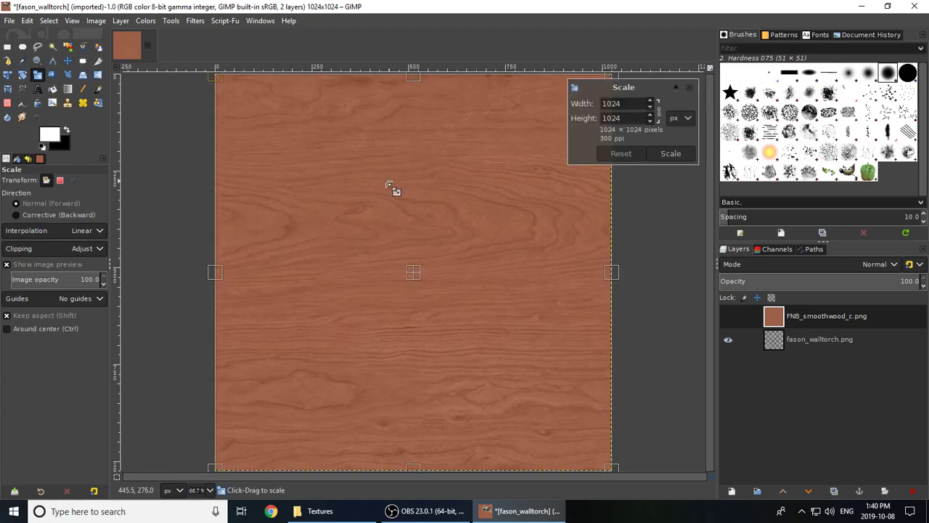
pyautogui.moveTo(216, 77); pyautogui.dragTo(446, 169)
pyautogui.click(670, 154)
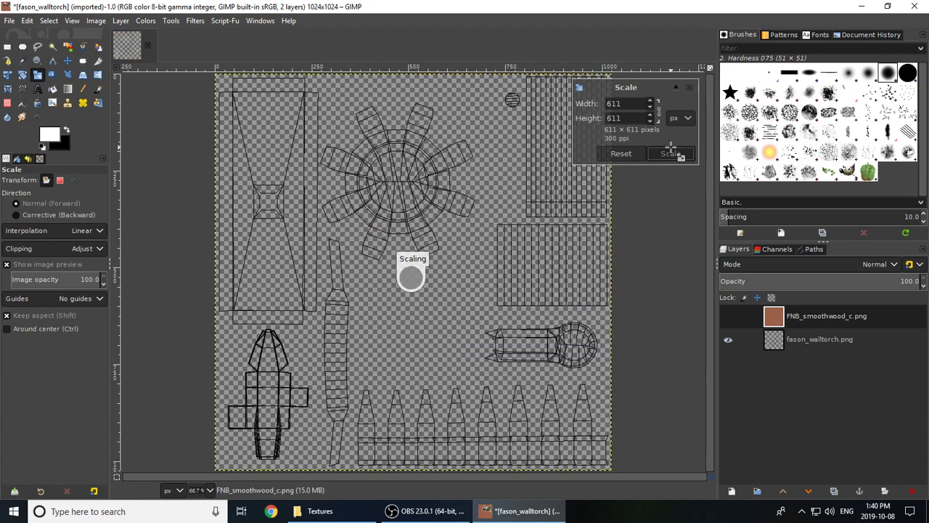
# - Move the smooth wood layer over the two striped UV blocks in the image's upper-right area, and activate Rectangle Select
pyautogui.click(68, 60)
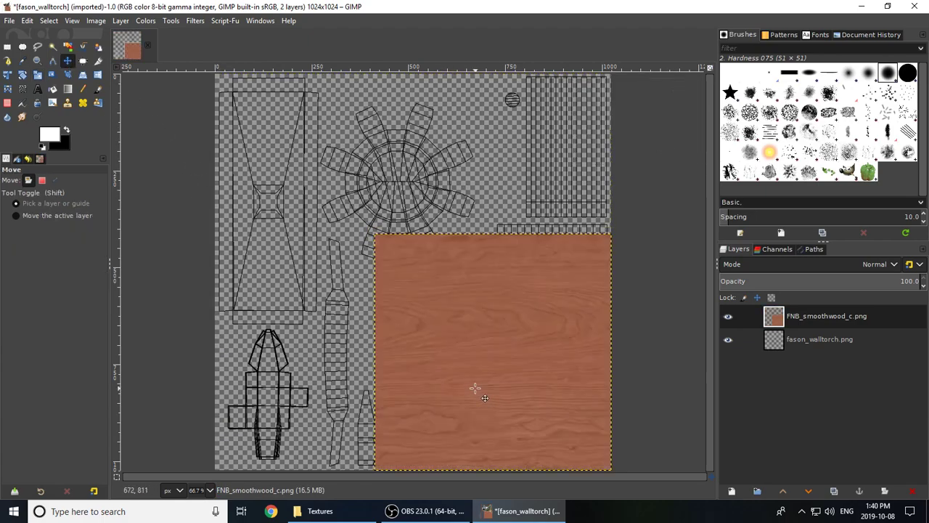
pyautogui.moveTo(473, 333); pyautogui.dragTo(585, 169)
pyautogui.click(7, 47)
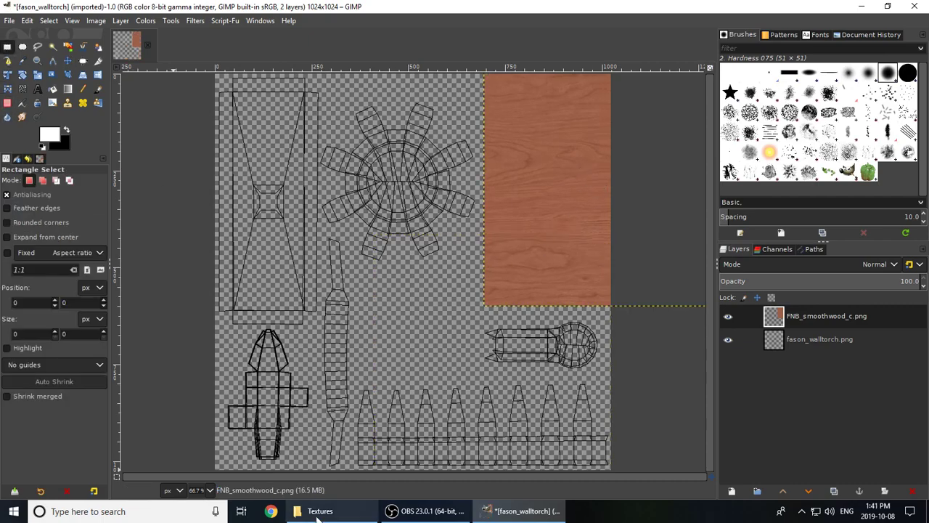
# - Switch to File Explorer and search Overgrowth's main Data/Textures folder for "metal"
pyautogui.click(312, 511)
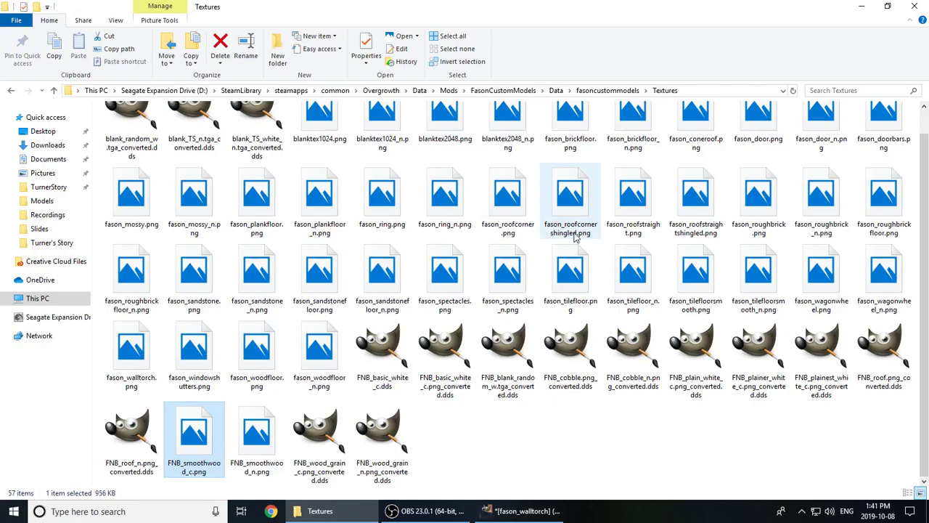
pyautogui.click(592, 437)
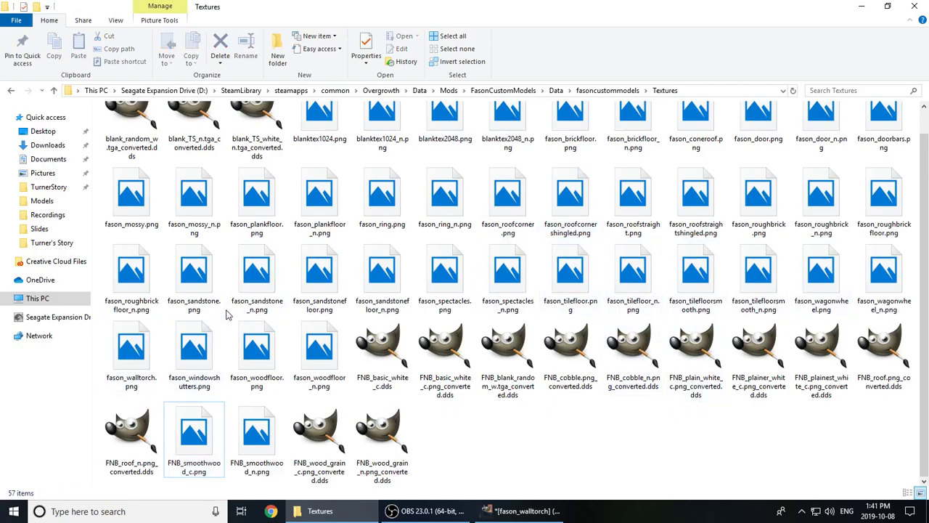
pyautogui.scroll(1, 330, 356)
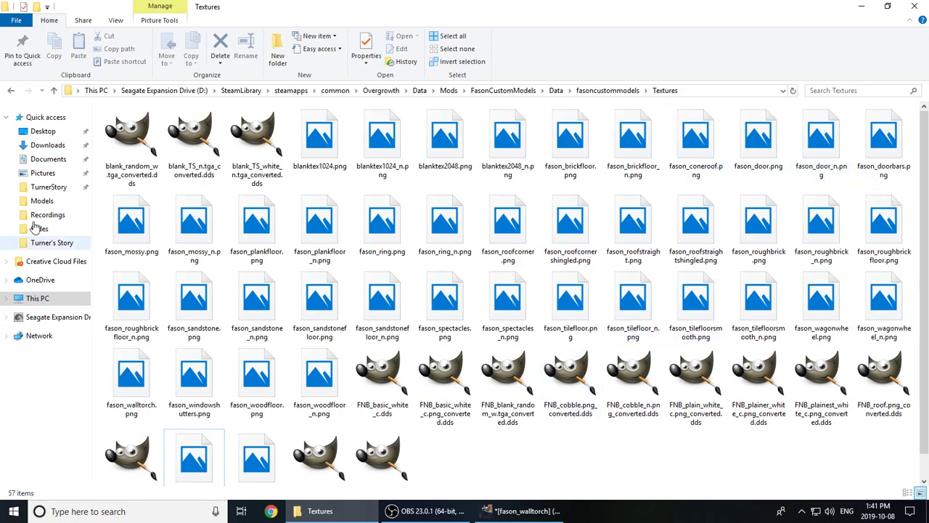
pyautogui.click(419, 90)
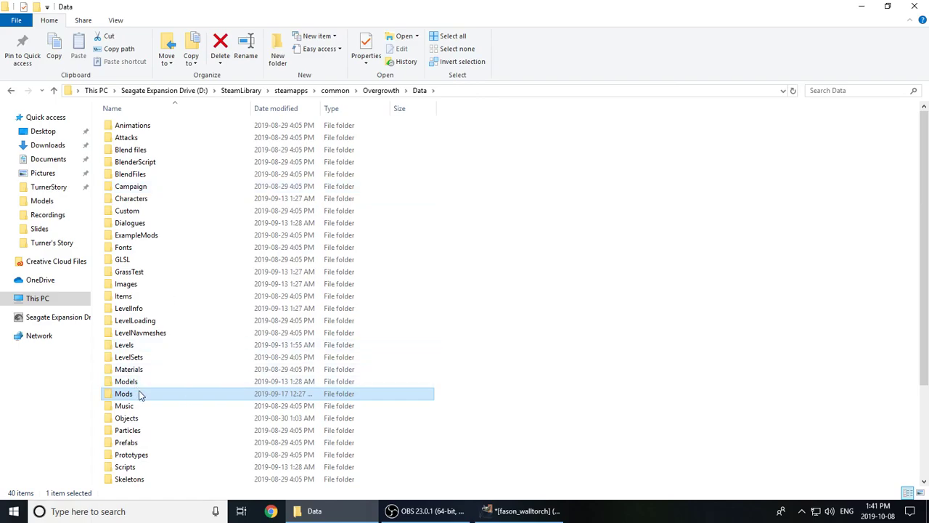
pyautogui.click(150, 260)
pyautogui.press('t')
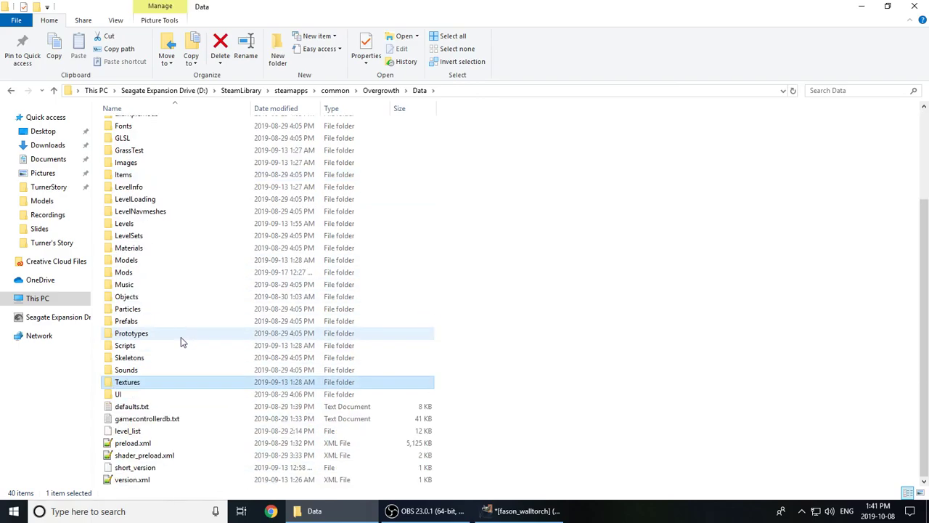
pyautogui.doubleClick(144, 382)
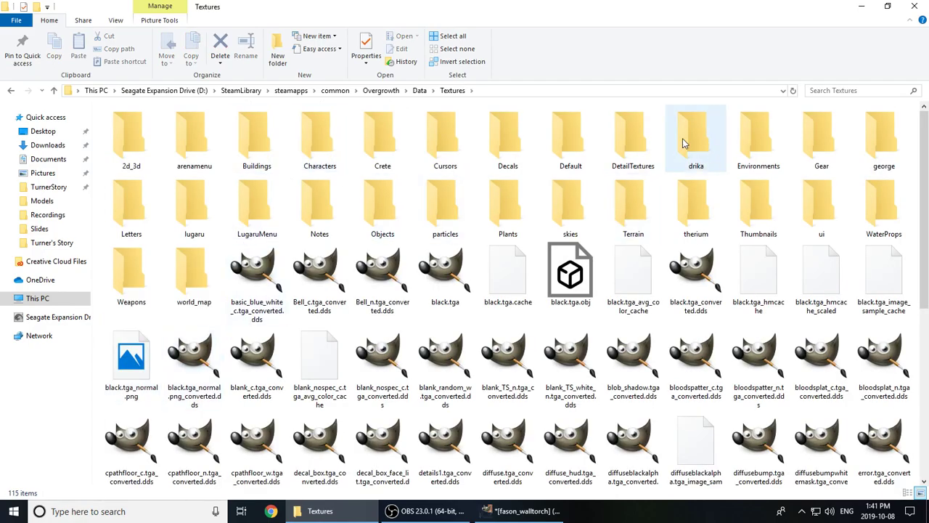
pyautogui.click(854, 90)
pyautogui.write('metal')
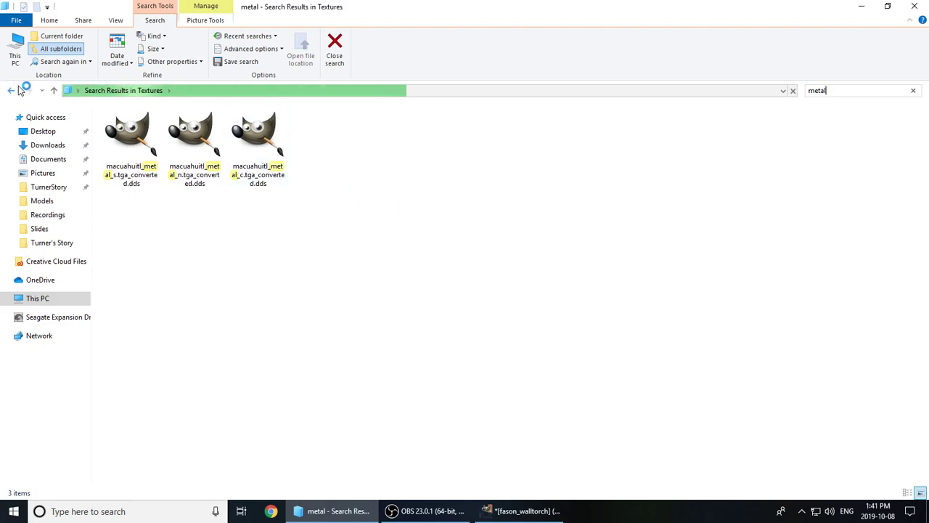
# - Open metalrusted_column.xml from the fasoncustommodels Objects/metalrusted folder, check its metal detail map paths, and close the file
pyautogui.click(11, 90)
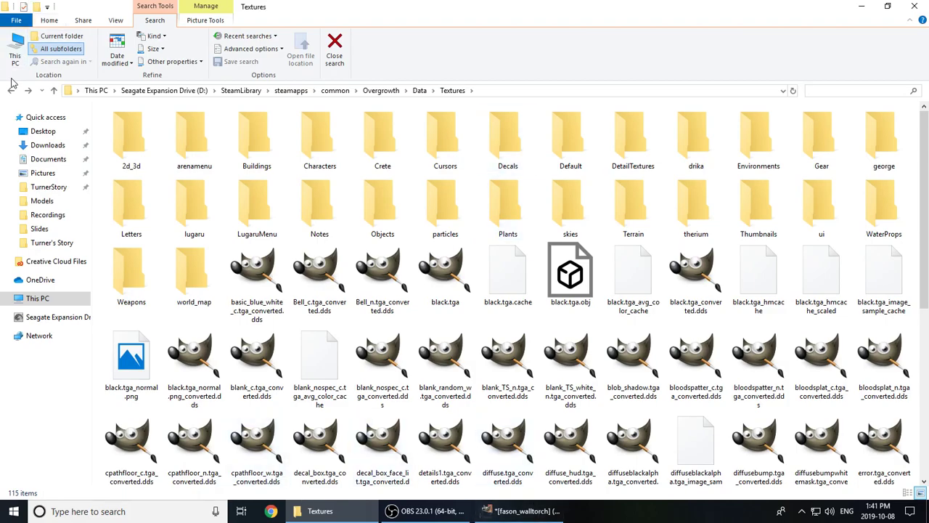
pyautogui.click(11, 91)
pyautogui.click(11, 92)
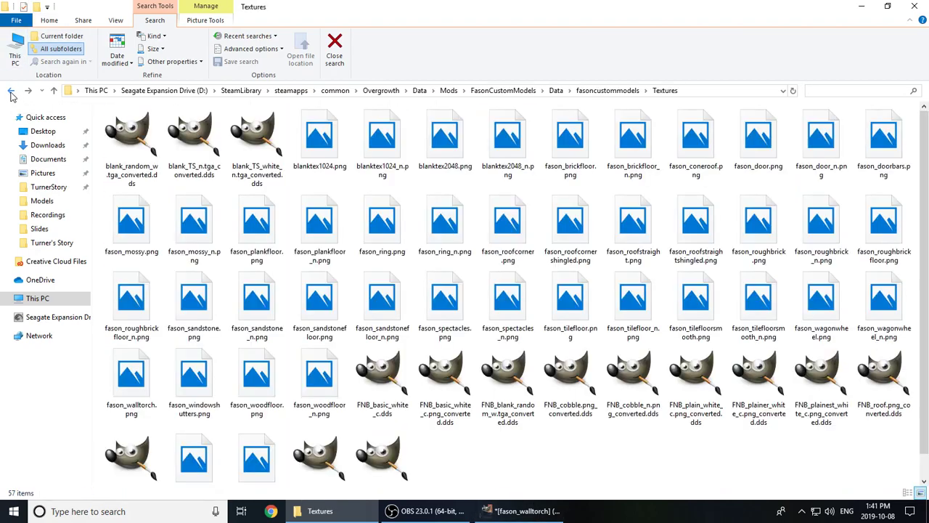
pyautogui.click(11, 91)
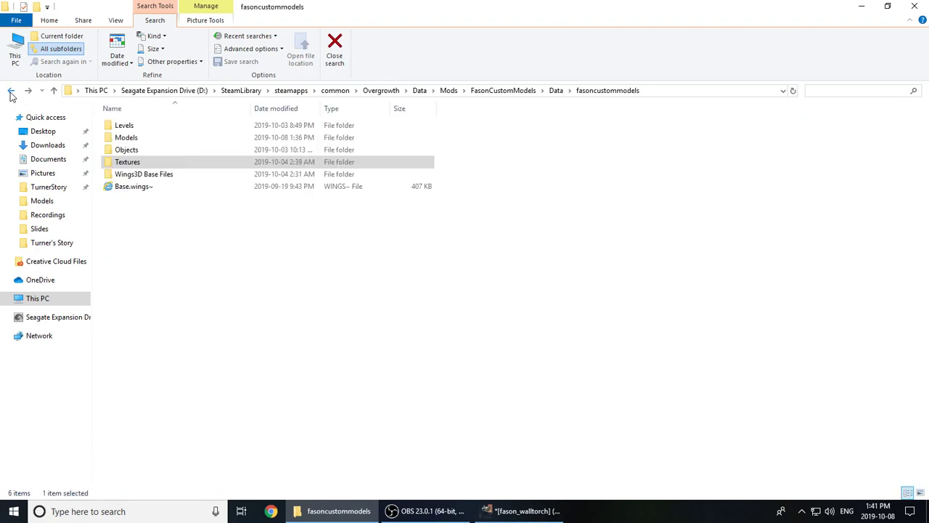
pyautogui.click(148, 150)
pyautogui.doubleClick(147, 150)
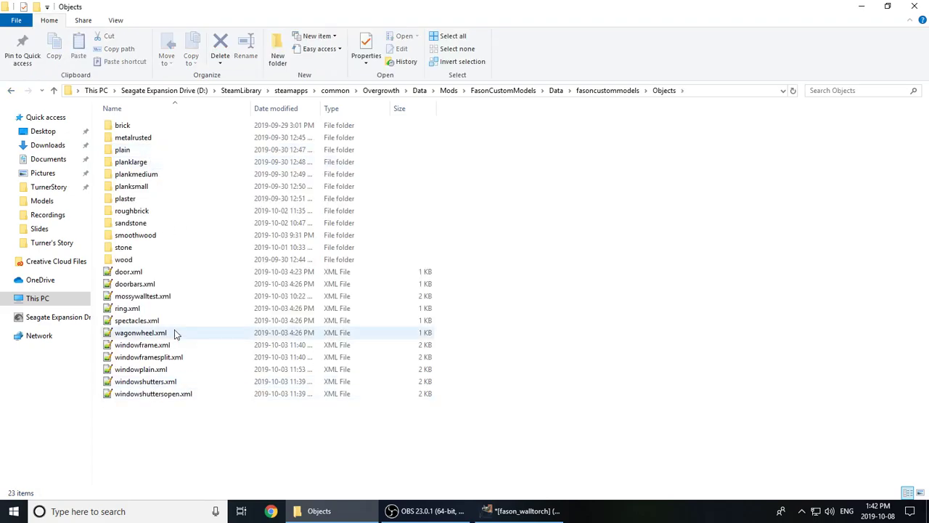
pyautogui.doubleClick(144, 138)
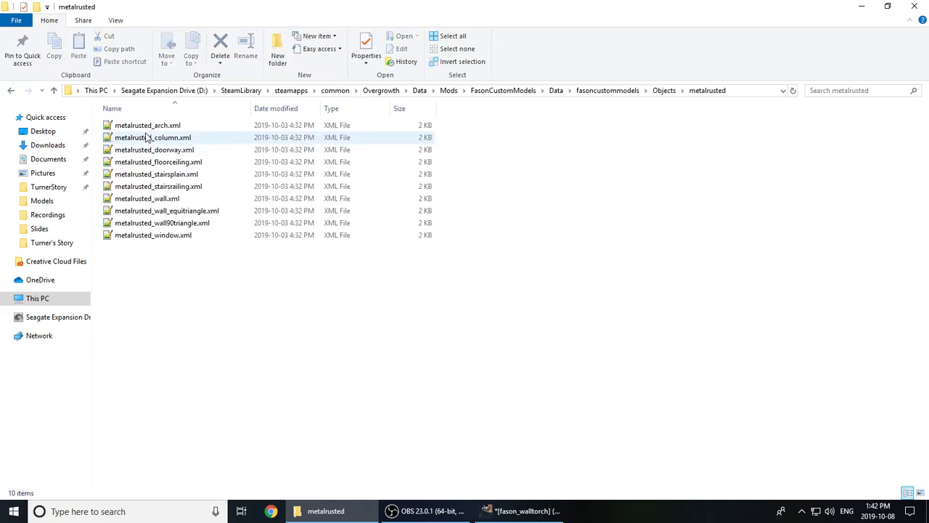
pyautogui.doubleClick(149, 138)
pyautogui.click(363, 169)
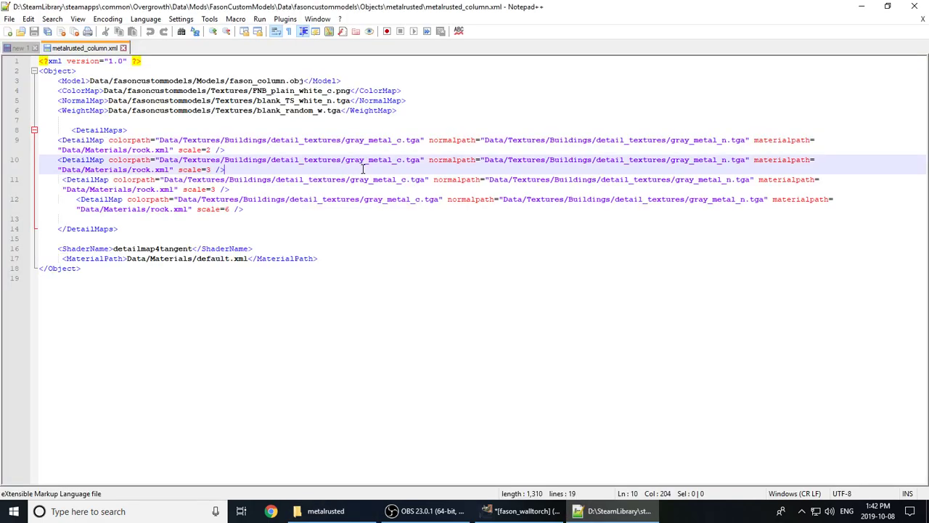
pyautogui.click(295, 140)
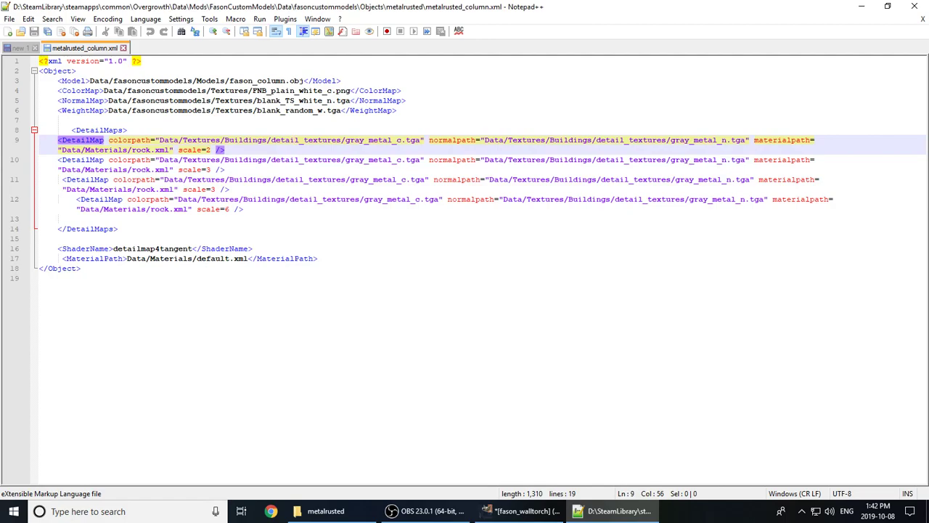
pyautogui.click(913, 7)
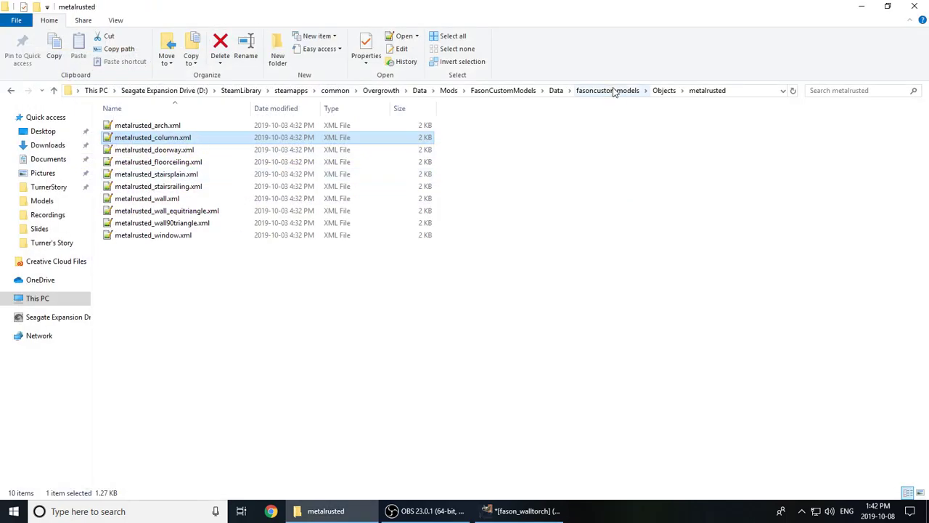
# - Open the detail_textures folder inside Overgrowth's main Data/Textures/Buildings folder
pyautogui.click(664, 90)
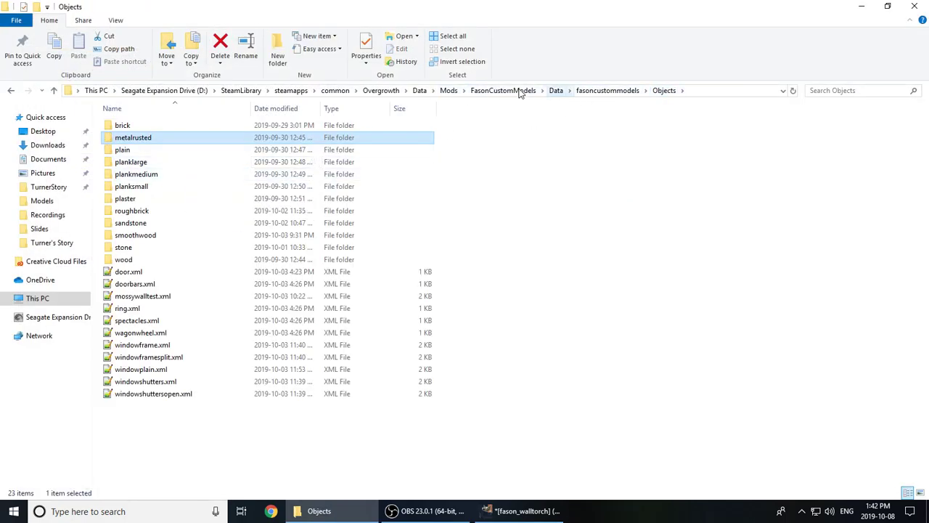
pyautogui.click(444, 92)
pyautogui.click(433, 91)
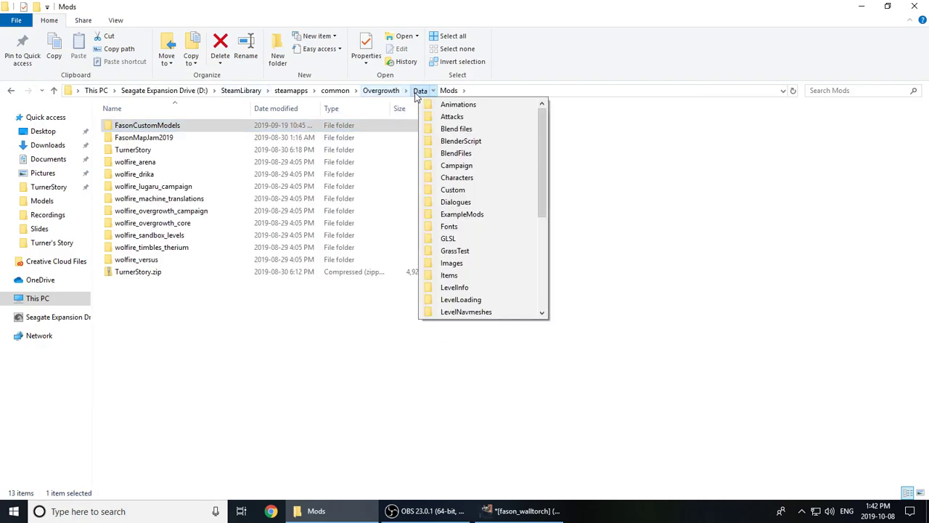
pyautogui.click(422, 91)
pyautogui.click(155, 276)
pyautogui.press('t')
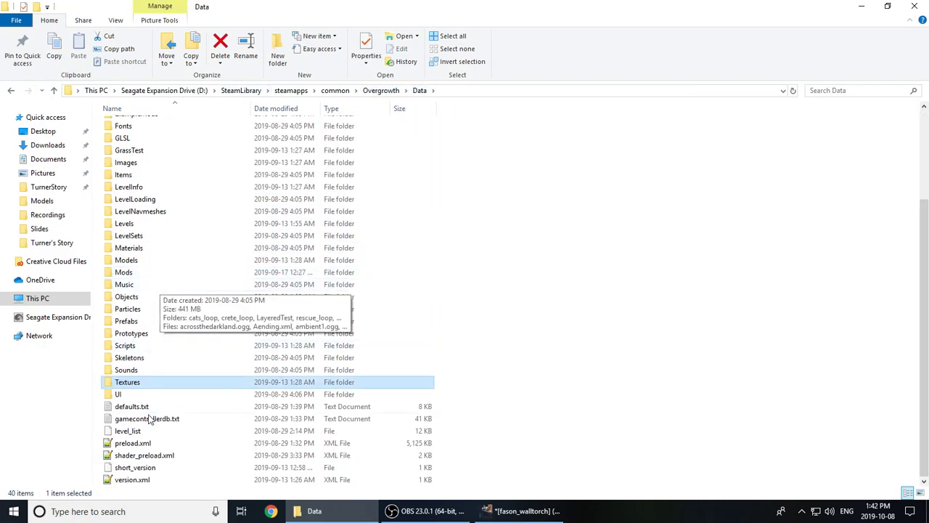
pyautogui.doubleClick(127, 382)
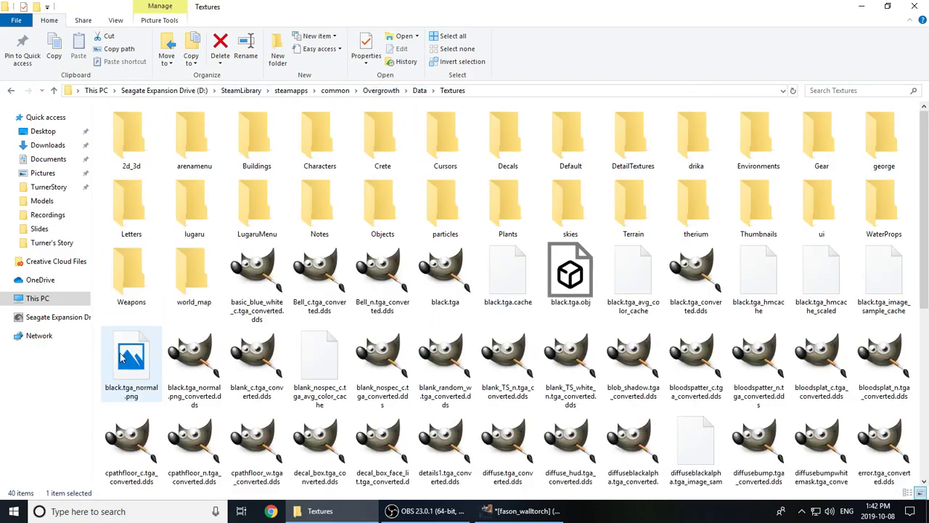
pyautogui.doubleClick(254, 145)
pyautogui.click(151, 319)
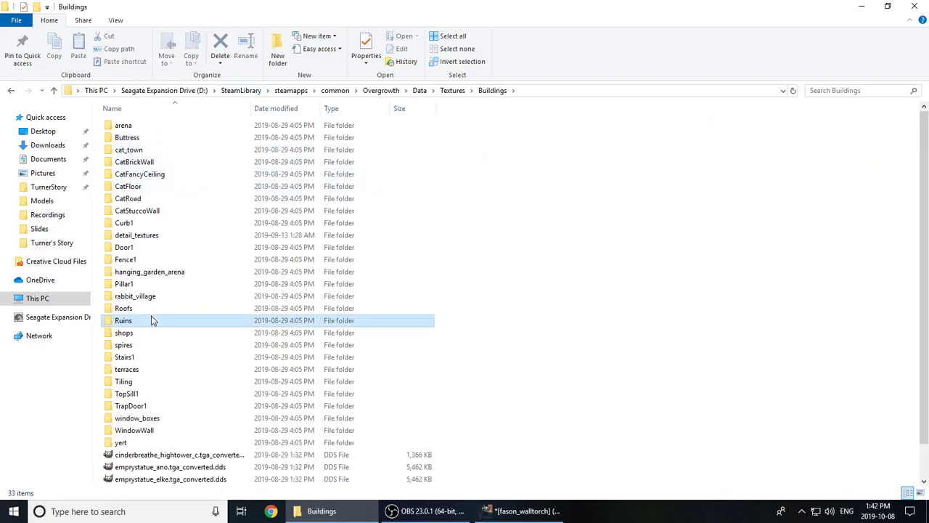
pyautogui.press('d')
pyautogui.doubleClick(145, 234)
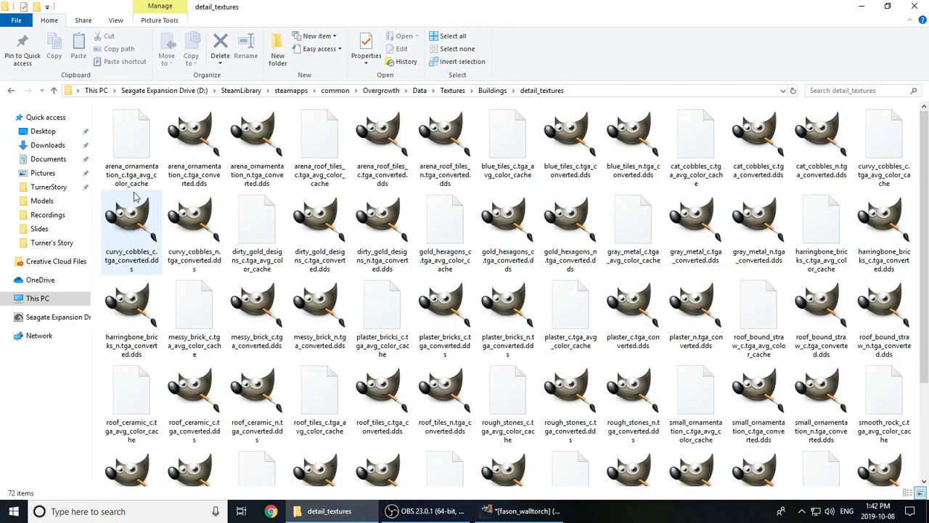
# - Add gray_metal_c.tga_converted.dds from detail_textures to the fason_walltorch image in GIMP as a new layer, accepting the DDS load options
pyautogui.click(177, 188)
pyautogui.press('g')
pyautogui.press('g')
pyautogui.press('g')
pyautogui.press('g')
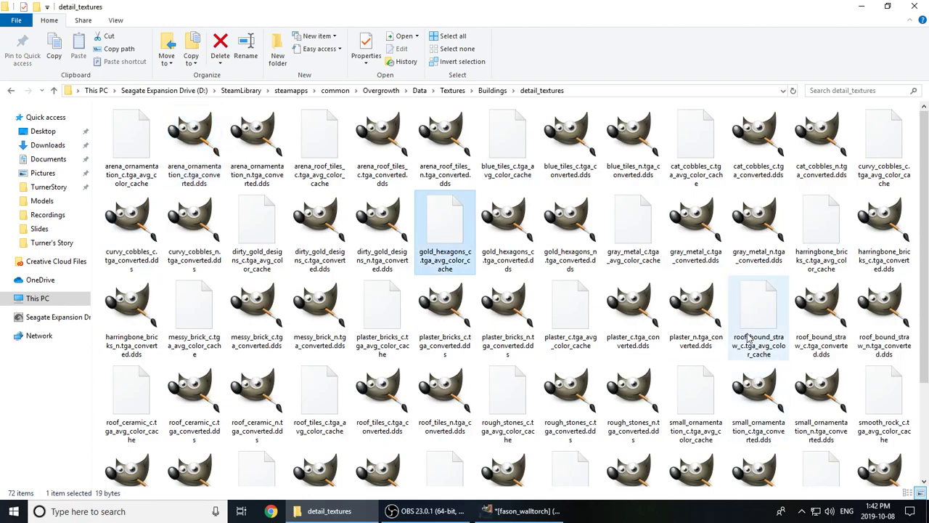
pyautogui.click(678, 232)
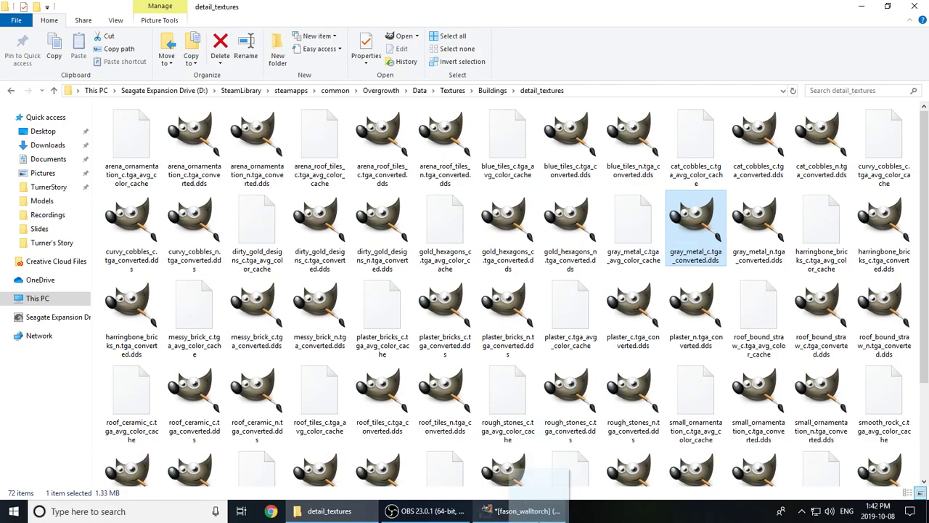
pyautogui.click(533, 511)
pyautogui.moveTo(538, 520); pyautogui.dragTo(423, 303)
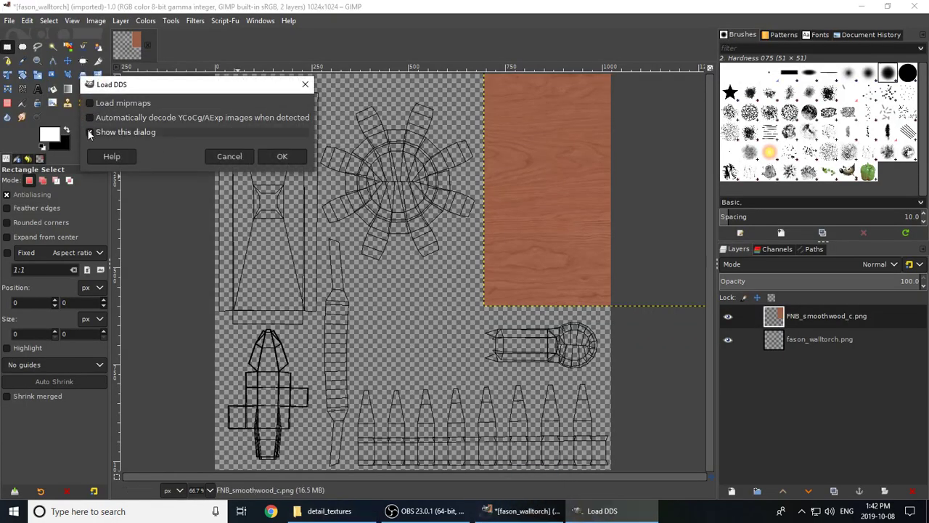
pyautogui.click(279, 158)
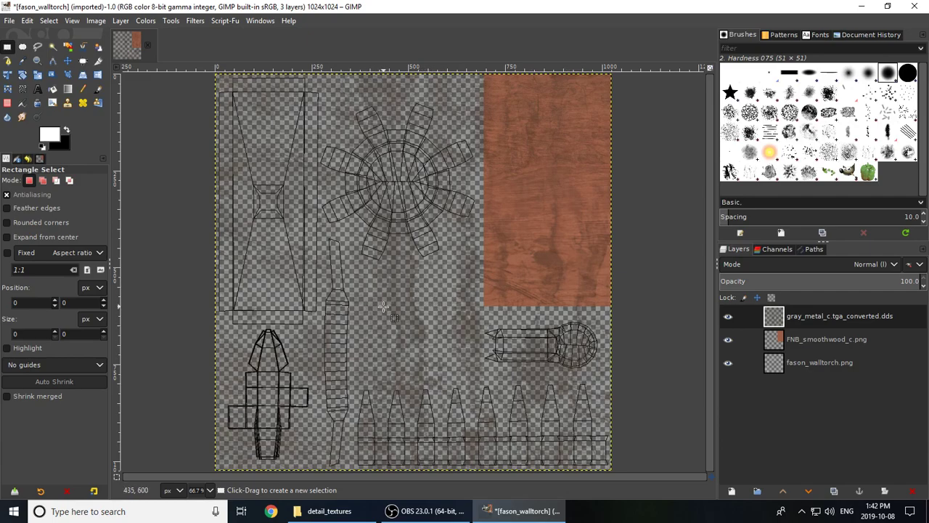
# - Copy the entire gray_metal_c.tga_converted.dds layer and repeatedly paste and anchor it onto itself to build up the metal texture's opacity
pyautogui.hotkey('ctrl', 'a')
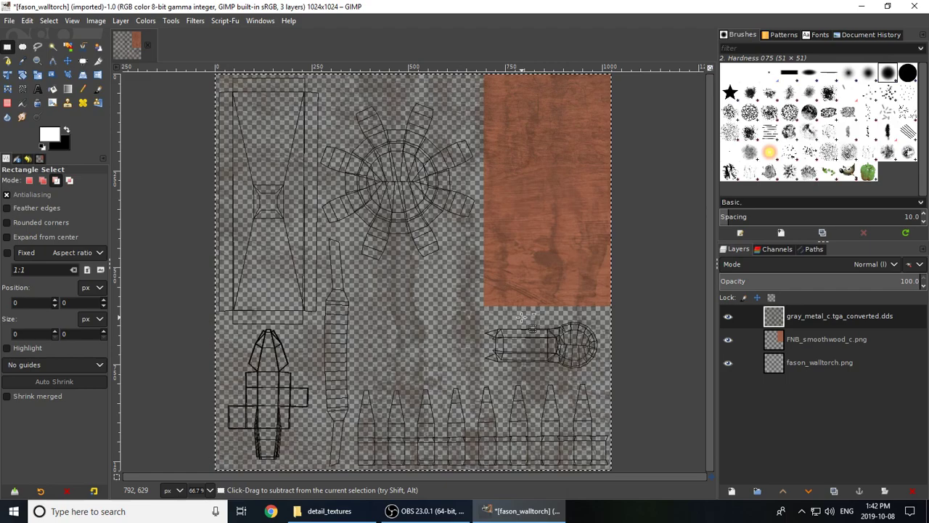
pyautogui.hotkey('ctrl', 'c')
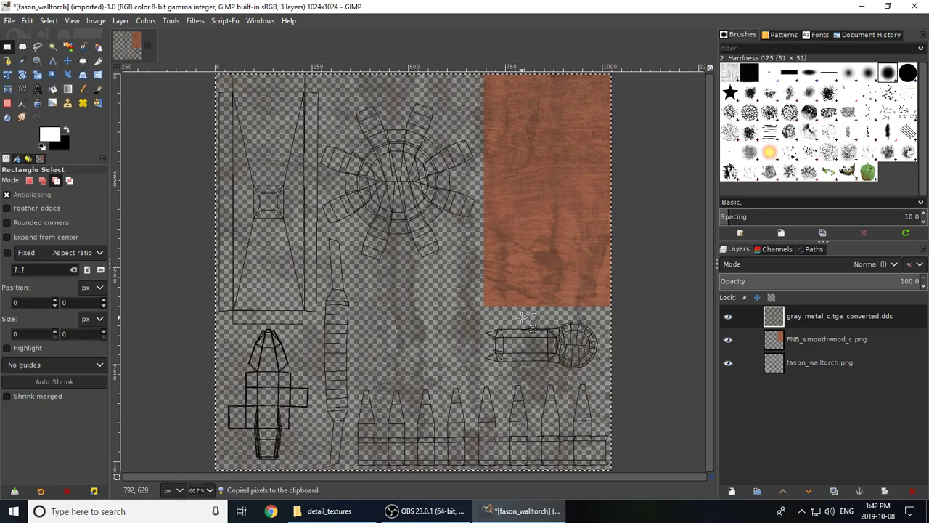
pyautogui.hotkey('ctrl', 'v')
pyautogui.hotkey('ctrl', 'shift', 'n')
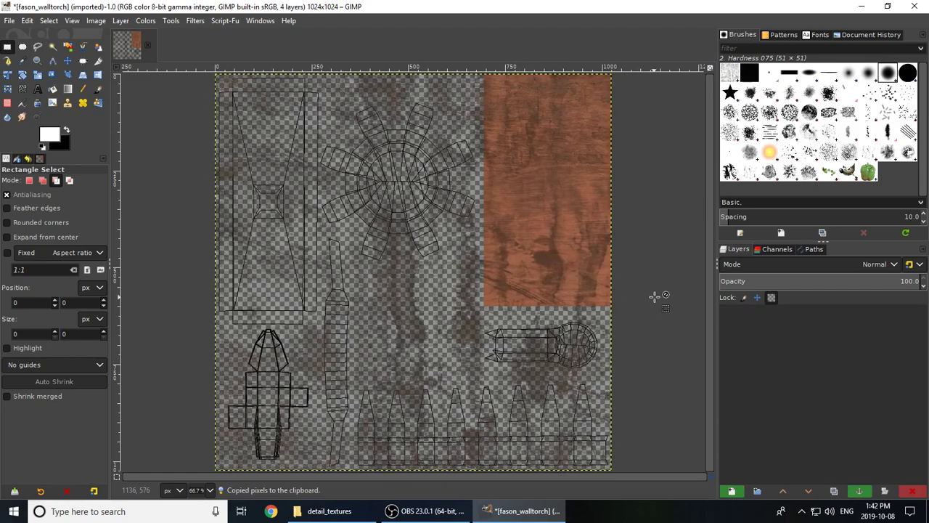
pyautogui.hotkey('ctrl', 'v')
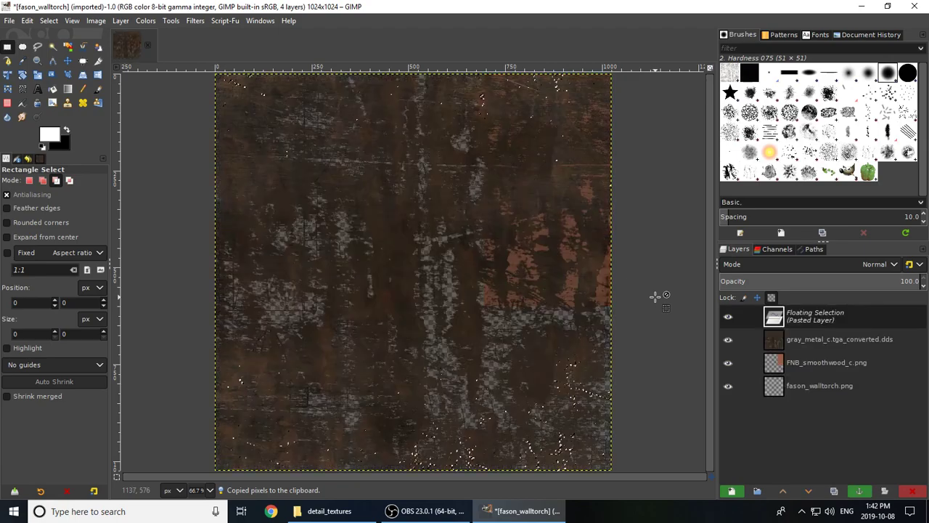
pyautogui.hotkey('ctrl', 'shift', 'n')
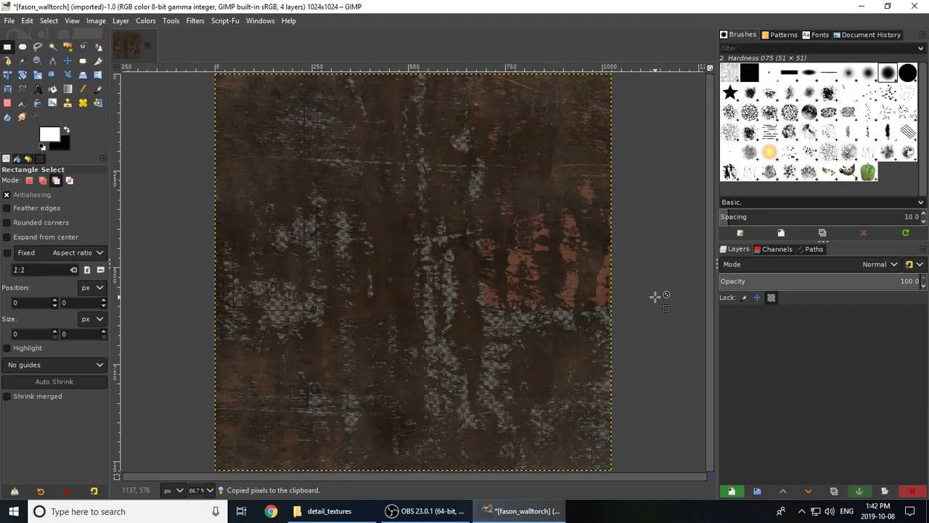
pyautogui.hotkey('ctrl', 'v')
pyautogui.hotkey('ctrl', 'shift', 'n')
pyautogui.hotkey('ctrl', 'v')
pyautogui.hotkey('ctrl', 'h')
pyautogui.hotkey('ctrl', 'v')
pyautogui.hotkey('ctrl', 'h')
pyautogui.hotkey('ctrl', 'v')
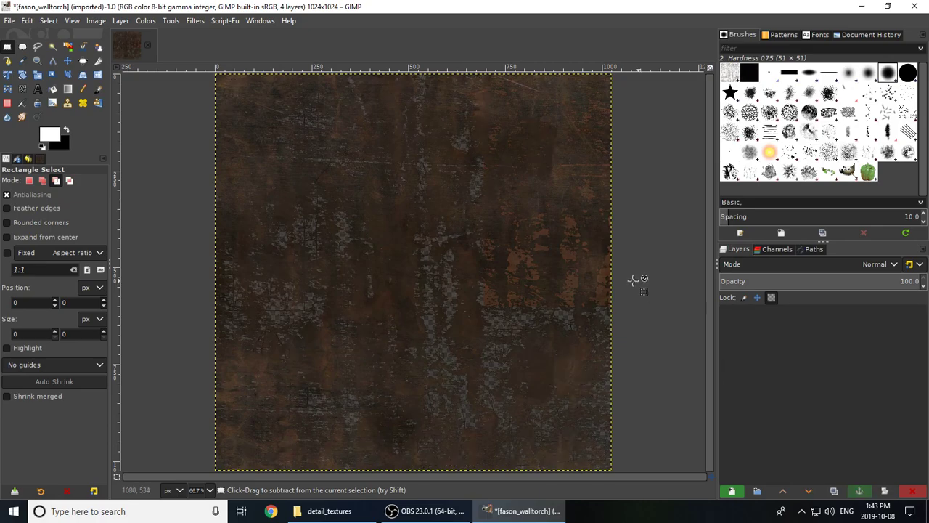
pyautogui.hotkey('ctrl', 'h')
pyautogui.hotkey('ctrl', 'v')
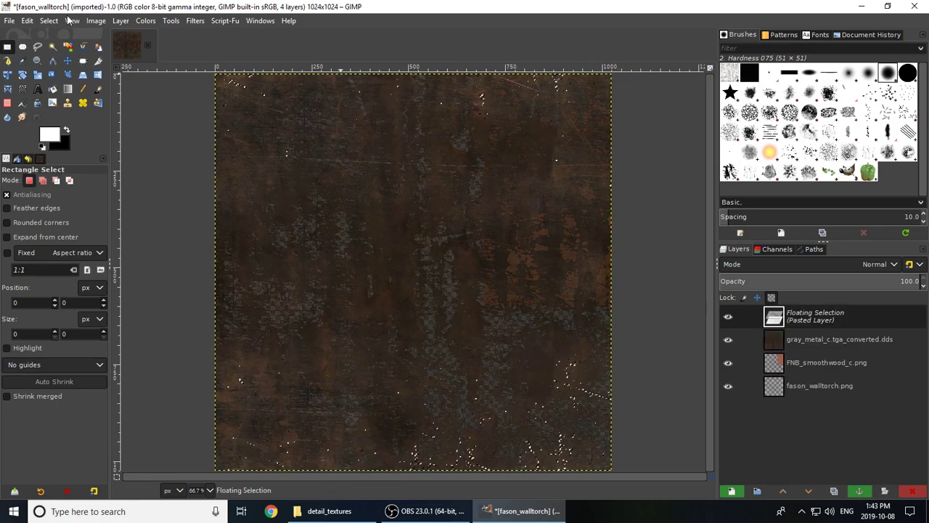
pyautogui.hotkey('ctrl', 'h')
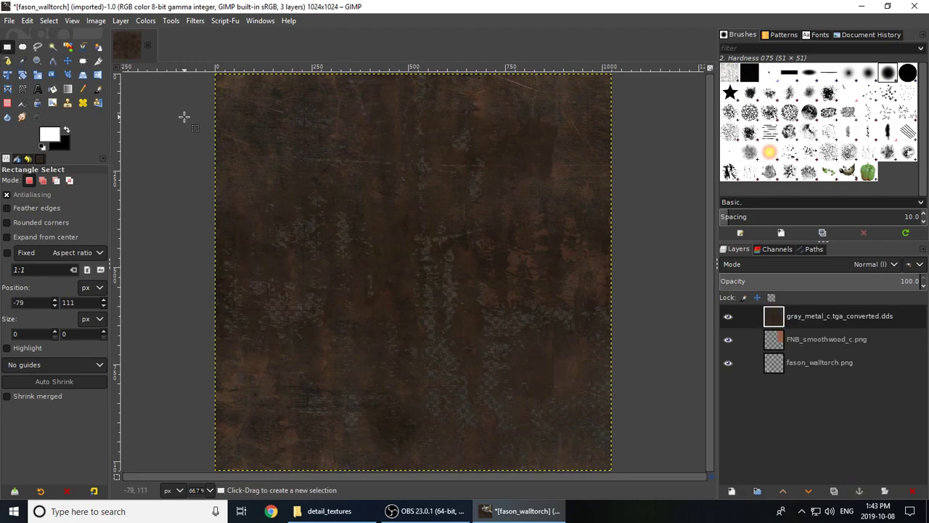
# - Remove the alpha channel from the gray_metal_c.tga_converted.dds layer
pyautogui.click(120, 22)
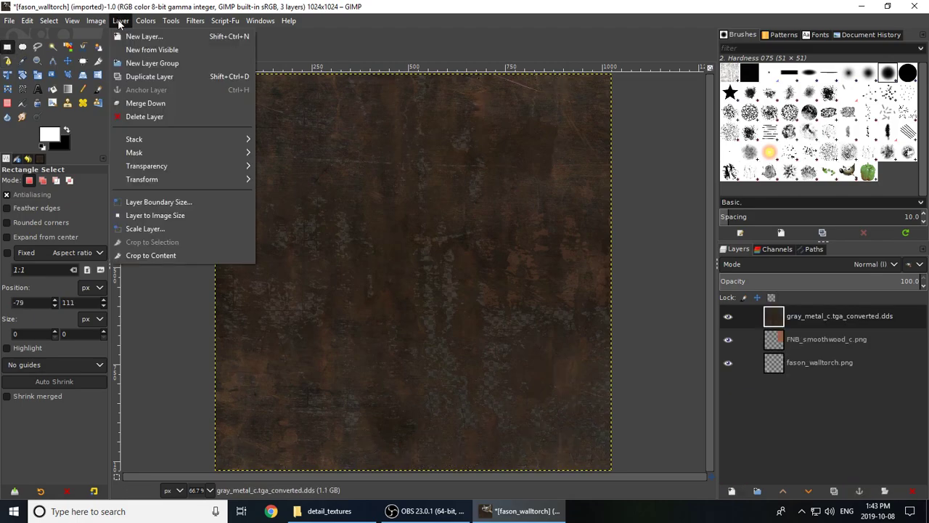
pyautogui.moveTo(205, 164)
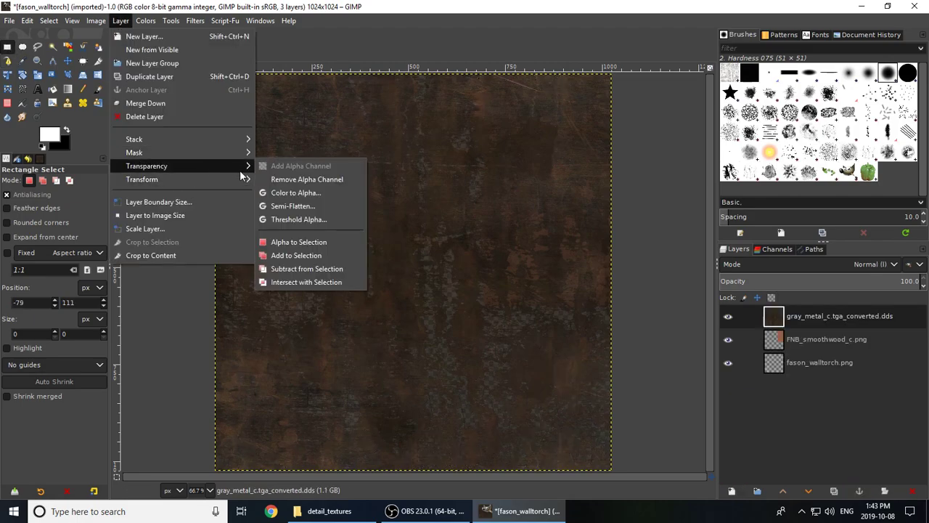
pyautogui.click(302, 178)
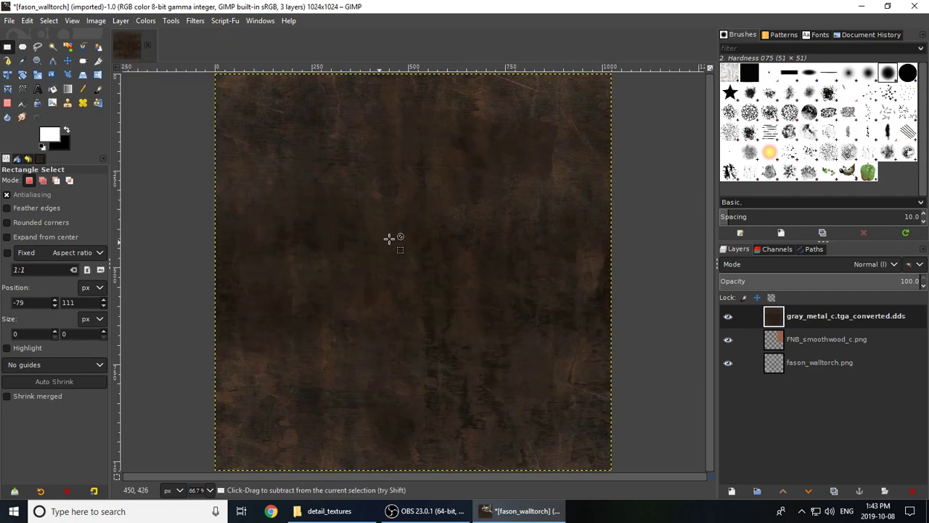
# - Move the metal layer sideways off the wood texture so the right part of the UV layout is uncovered
pyautogui.keyDown('ctrl'); pyautogui.scroll(-2, 429, 270); pyautogui.keyUp('ctrl')
pyautogui.keyDown('ctrl'); pyautogui.scroll(1, 423, 281); pyautogui.keyUp('ctrl')
pyautogui.keyDown('ctrl'); pyautogui.scroll(-1, 425, 279); pyautogui.keyUp('ctrl')
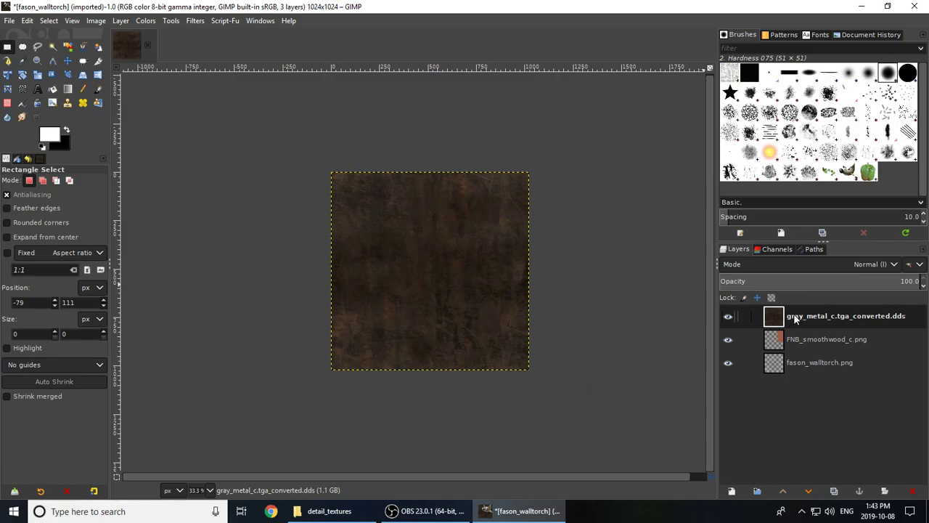
pyautogui.click(36, 76)
pyautogui.click(69, 63)
pyautogui.moveTo(421, 254); pyautogui.dragTo(344, 258)
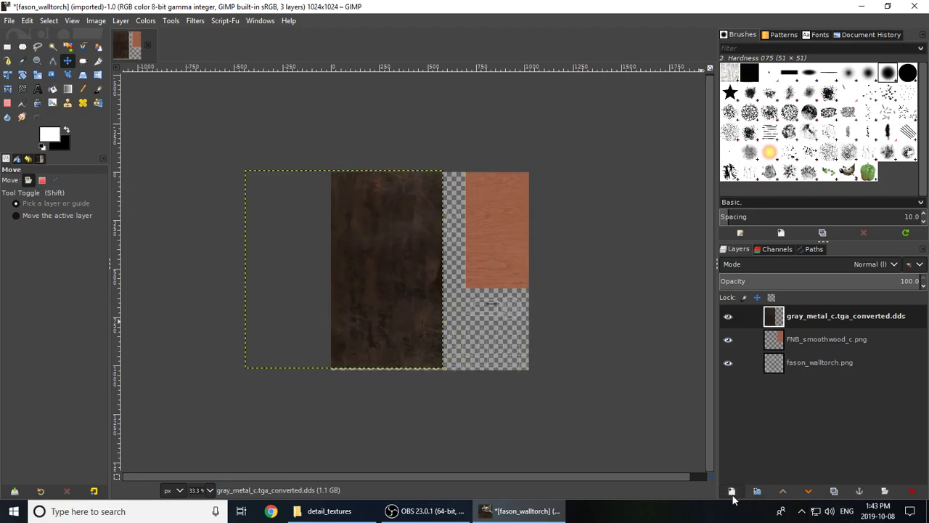
# - Create a transparent layer named newlayer and place it at the bottom of the layer stack
pyautogui.click(732, 492)
pyautogui.click(809, 479)
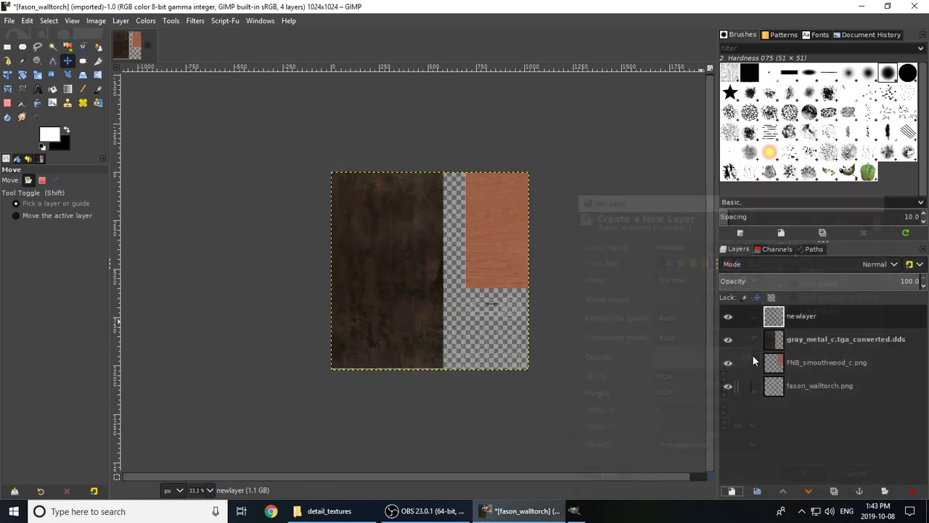
pyautogui.moveTo(798, 315); pyautogui.dragTo(791, 395)
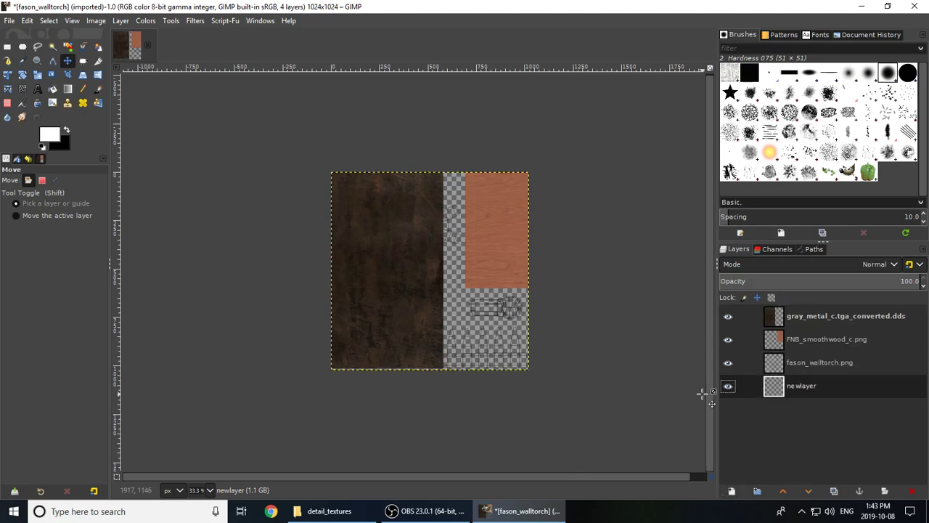
# - Fill newlayer with the white foreground color using Bucket Fill
pyautogui.press('1')
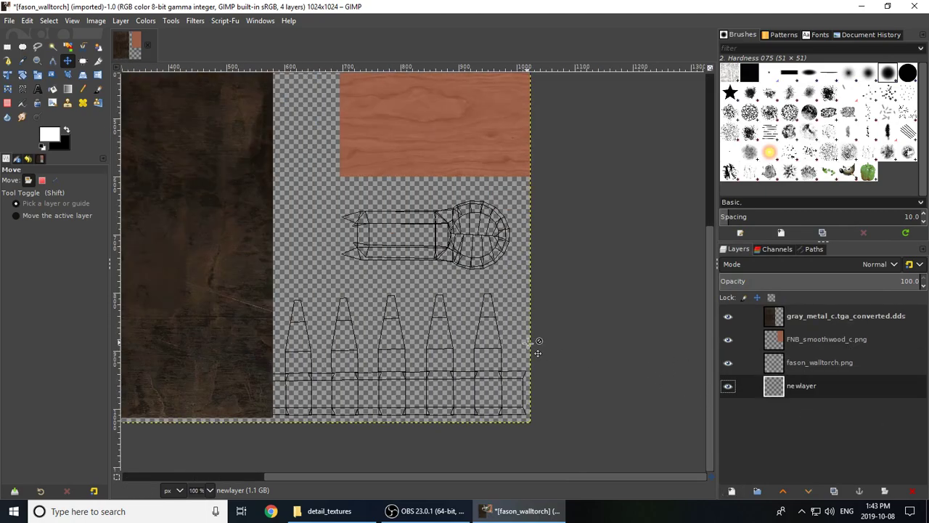
pyautogui.click(53, 89)
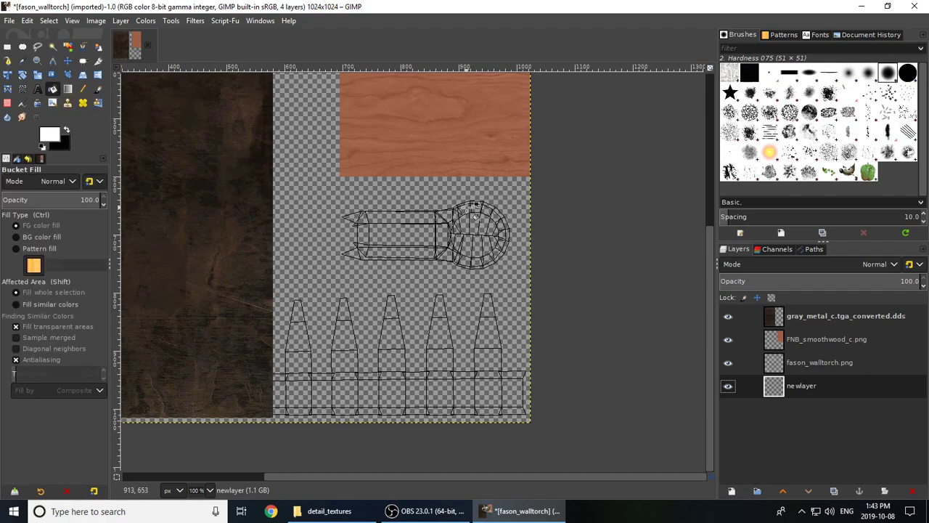
pyautogui.keyDown('ctrl'); pyautogui.scroll(-4, 291, 116); pyautogui.keyUp('ctrl')
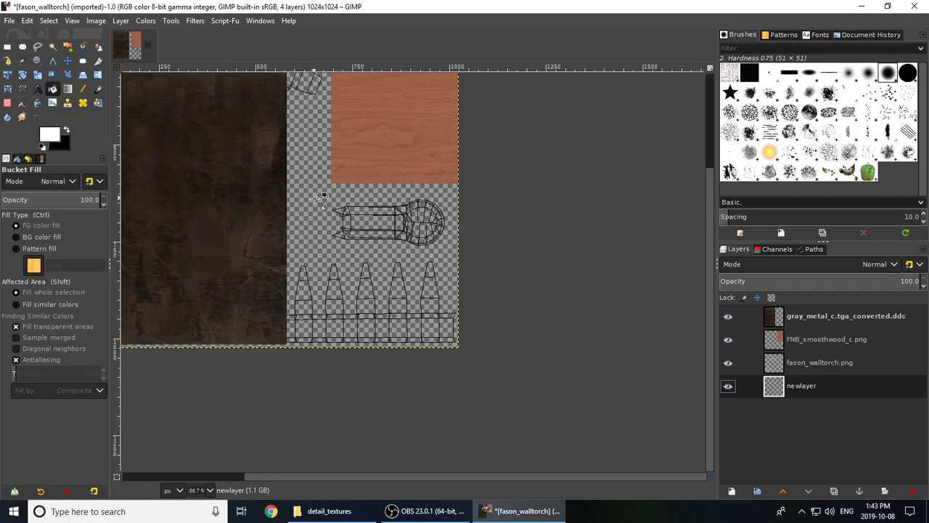
pyautogui.keyDown('ctrl'); pyautogui.scroll(3, 289, 115); pyautogui.keyUp('ctrl')
pyautogui.keyDown('ctrl'); pyautogui.scroll(1, 290, 117); pyautogui.keyUp('ctrl')
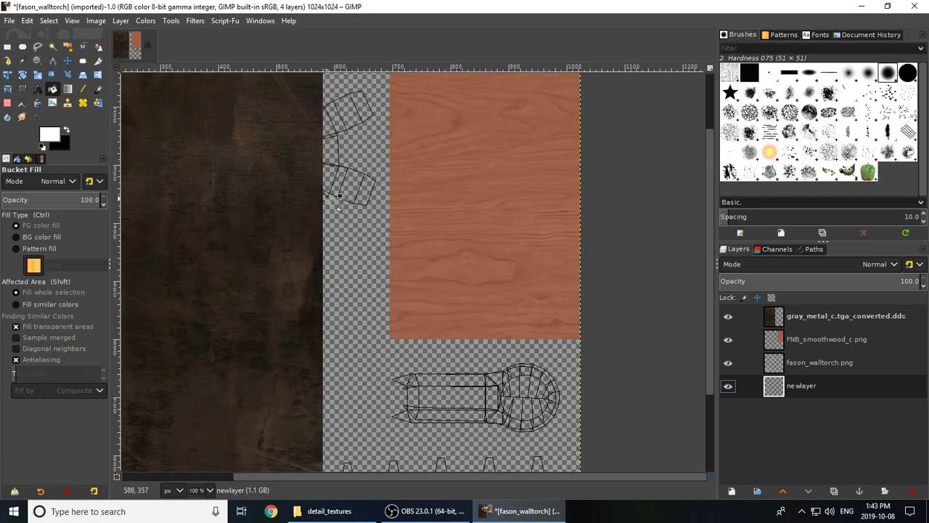
pyautogui.click(370, 270)
pyautogui.keyDown('ctrl'); pyautogui.scroll(-4, 368, 273); pyautogui.keyUp('ctrl')
pyautogui.keyDown('ctrl'); pyautogui.scroll(2, 367, 274); pyautogui.keyUp('ctrl')
# - Move the gray_metal_c.tga_converted.dds layer so its right edge meets the left edge of the wood texture
pyautogui.click(68, 60)
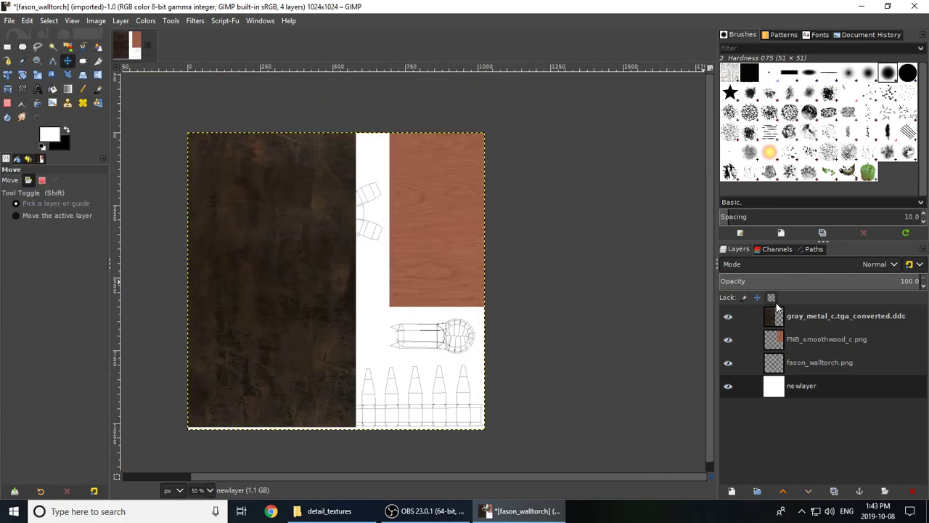
pyautogui.click(773, 313)
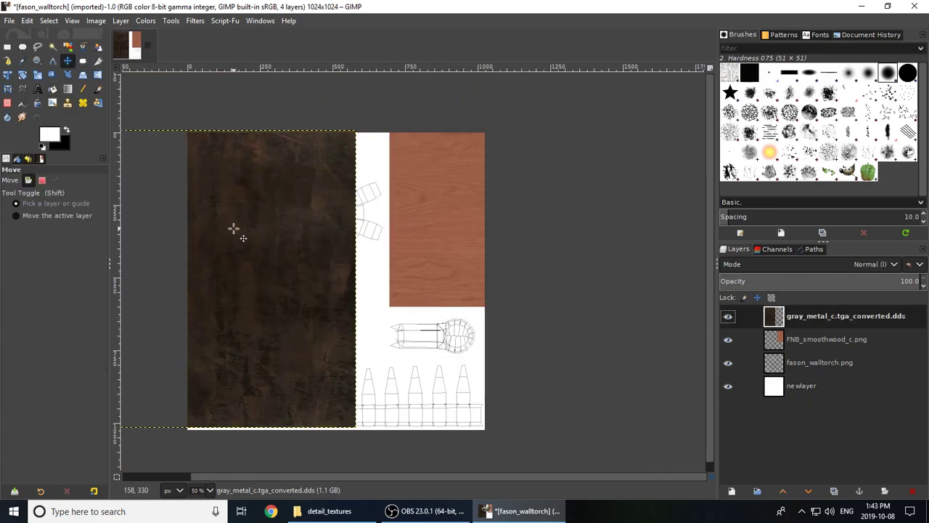
pyautogui.moveTo(270, 260); pyautogui.dragTo(299, 259)
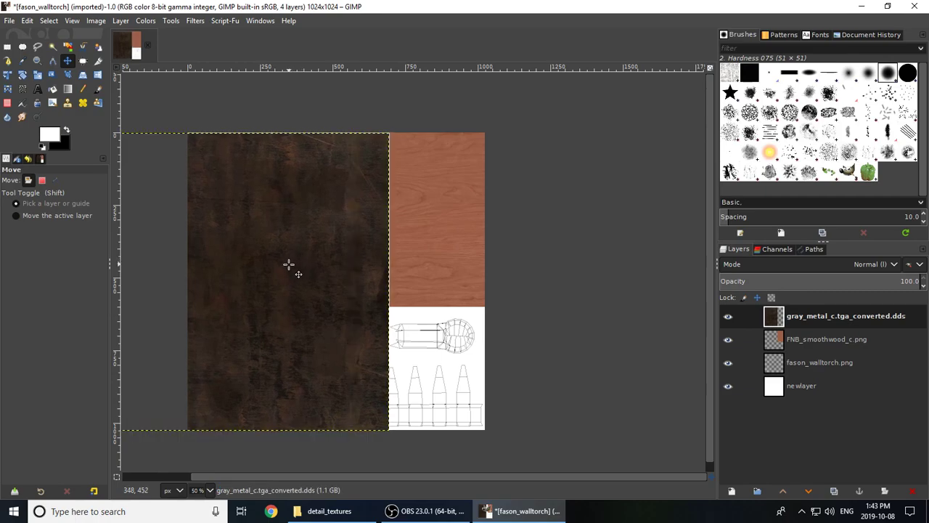
# - Scale the metal layer proportionally to 1060 x 1060 px
pyautogui.click(23, 75)
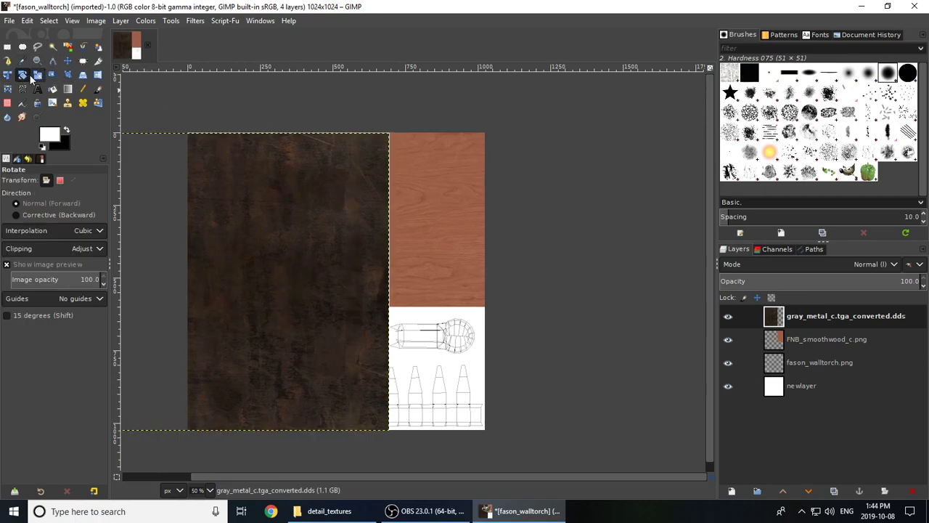
pyautogui.click(38, 75)
pyautogui.click(342, 192)
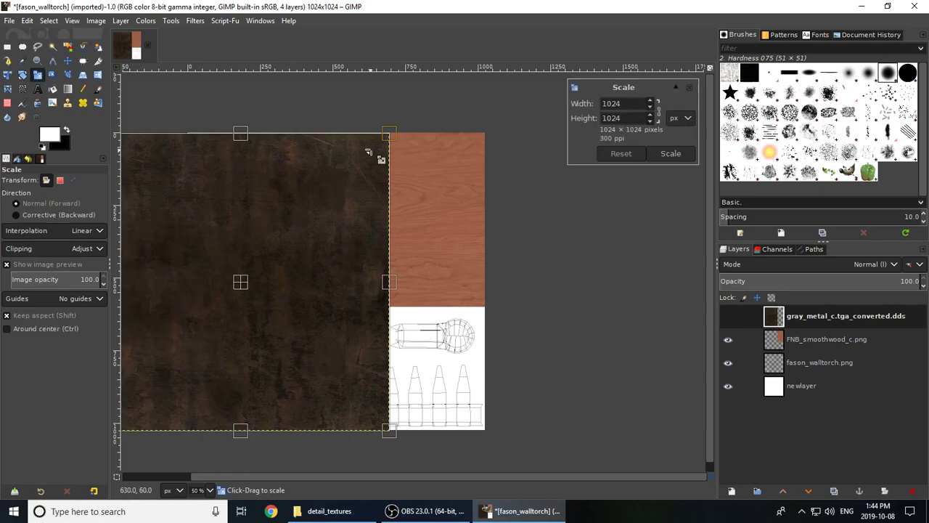
pyautogui.moveTo(398, 144); pyautogui.dragTo(395, 132)
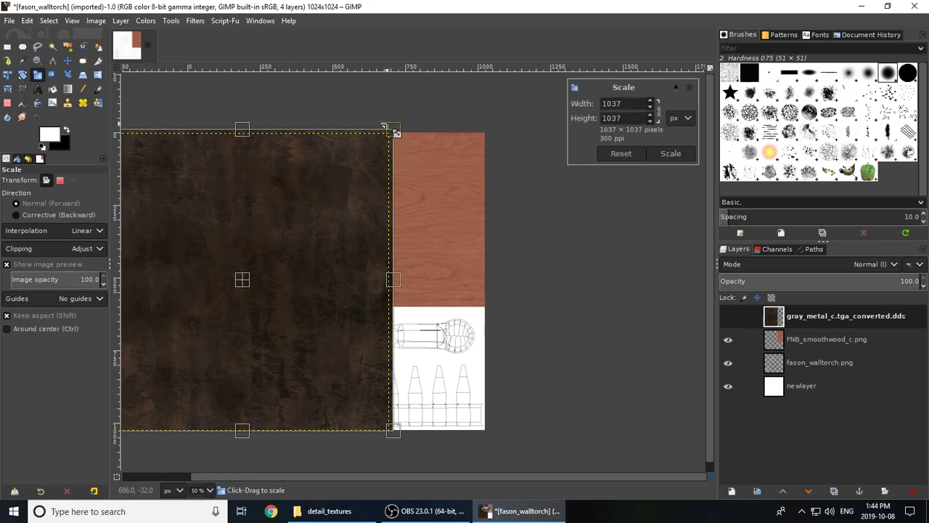
pyautogui.click(669, 153)
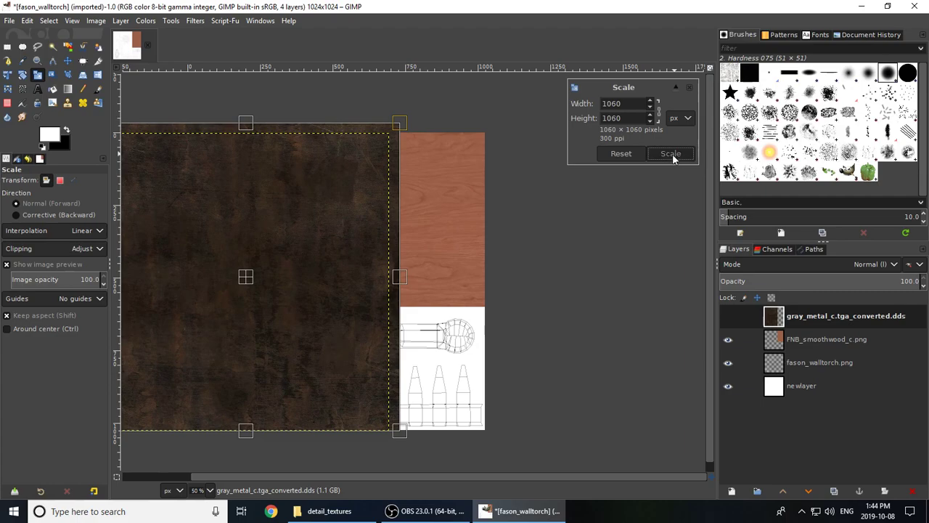
# - Position the scaled metal layer to cover the whole canvas and place it beneath the FNB_smoothwood_c.png layer
pyautogui.click(68, 60)
pyautogui.moveTo(324, 199)
pyautogui.mouseDown()
pyautogui.moveTo(295, 210)
pyautogui.moveTo(312, 208)
pyautogui.mouseUp()
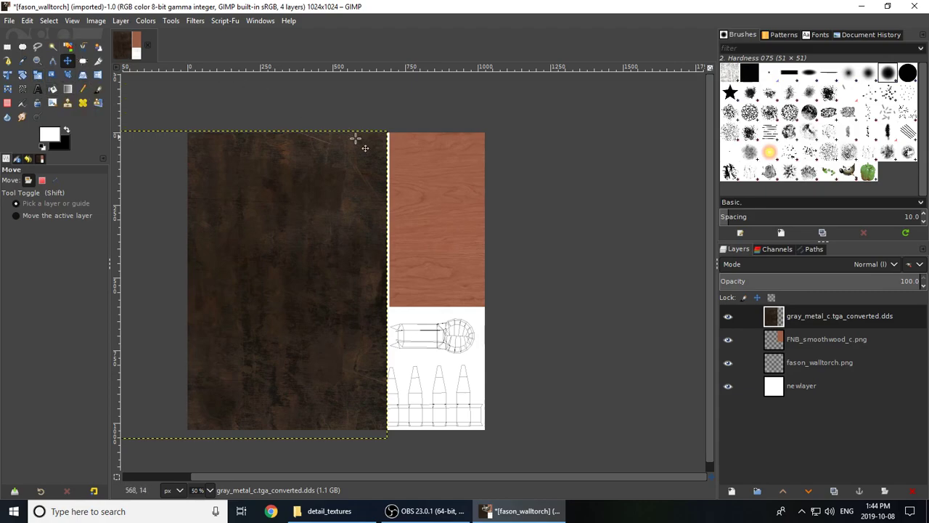
pyautogui.moveTo(249, 267); pyautogui.dragTo(350, 264)
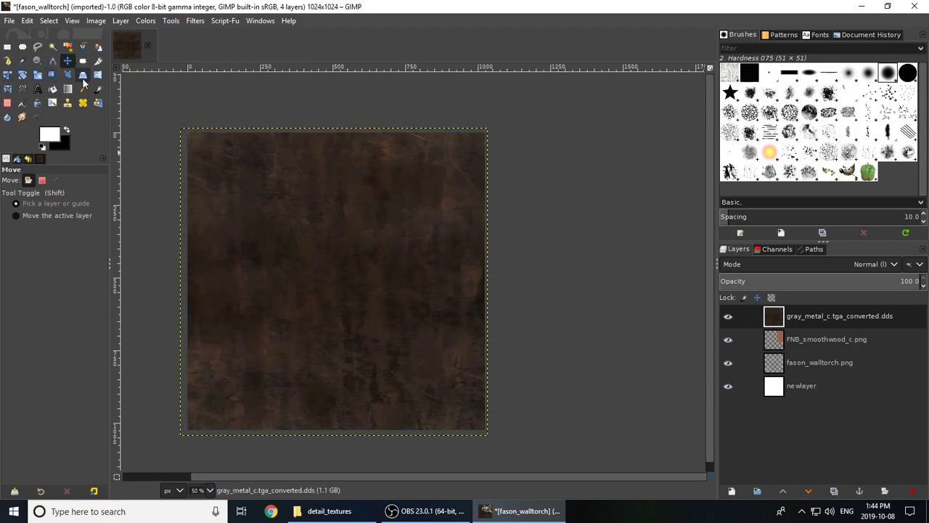
pyautogui.click(8, 46)
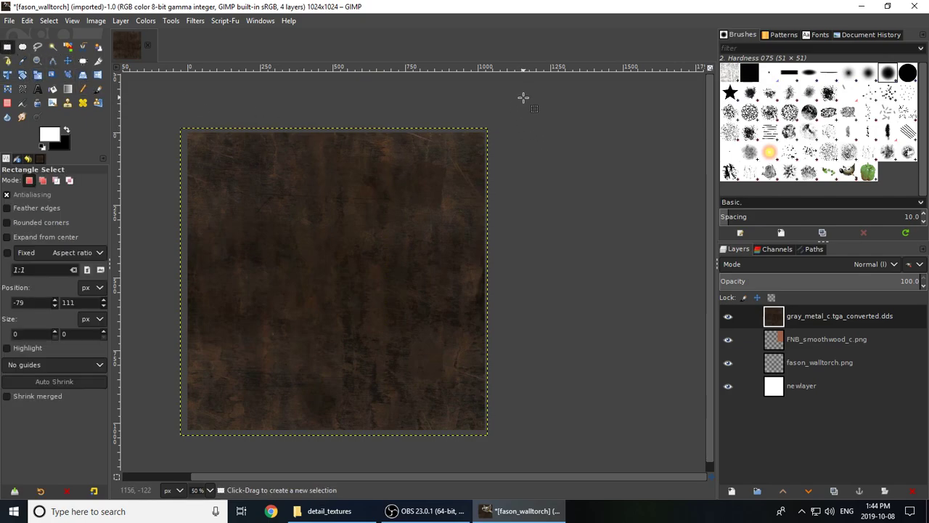
pyautogui.moveTo(813, 320); pyautogui.dragTo(807, 345)
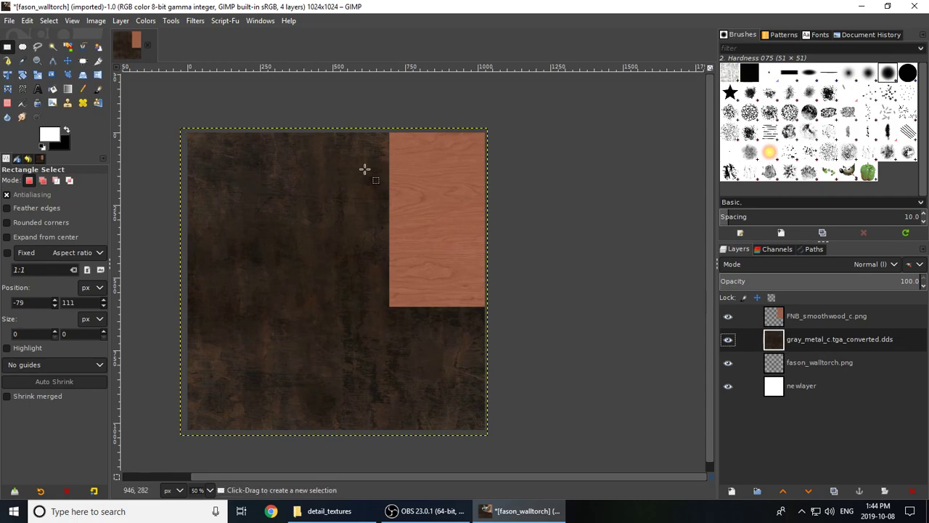
# - Lower the brightness and contrast of the gray_metal_c.tga_converted.dds layer with Brightness-Contrast, then return to Rectangle Select
pyautogui.click(121, 20)
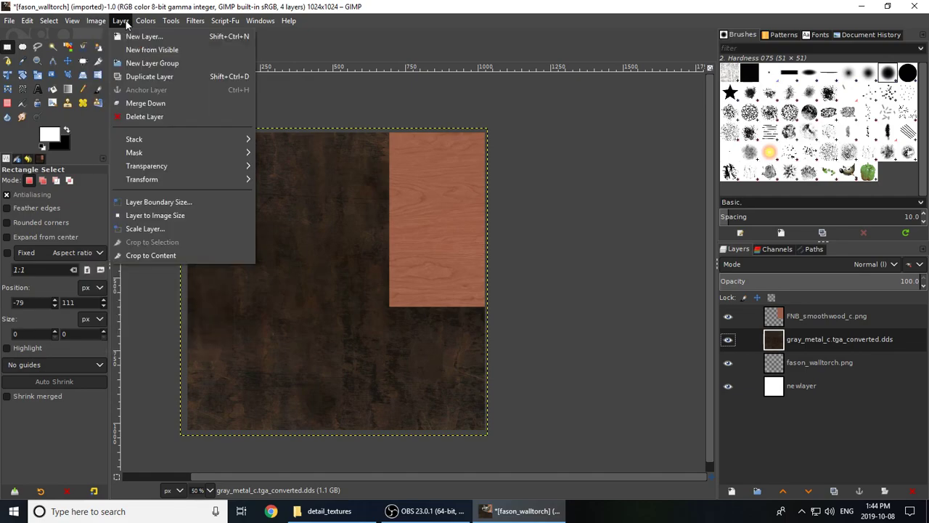
pyautogui.moveTo(148, 22)
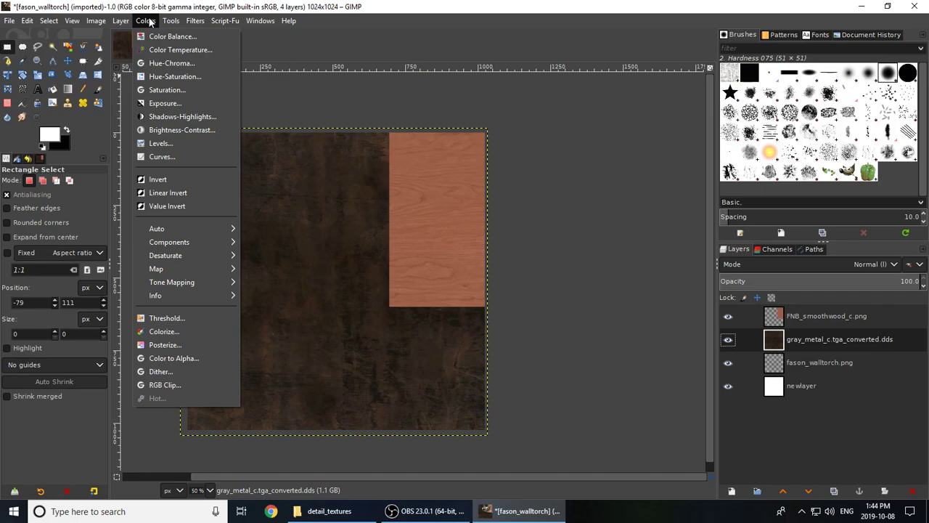
pyautogui.click(167, 130)
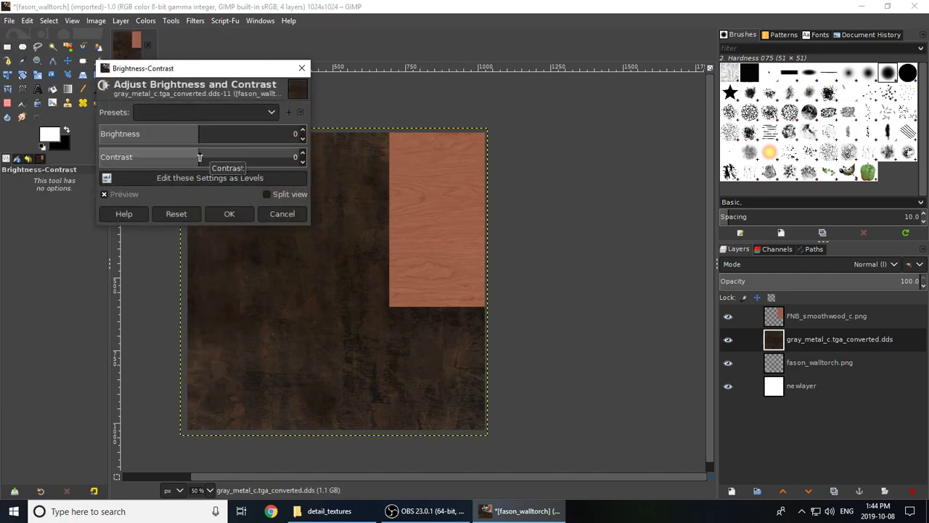
pyautogui.moveTo(181, 137); pyautogui.dragTo(182, 170)
pyautogui.moveTo(158, 136); pyautogui.dragTo(131, 138)
pyautogui.click(242, 217)
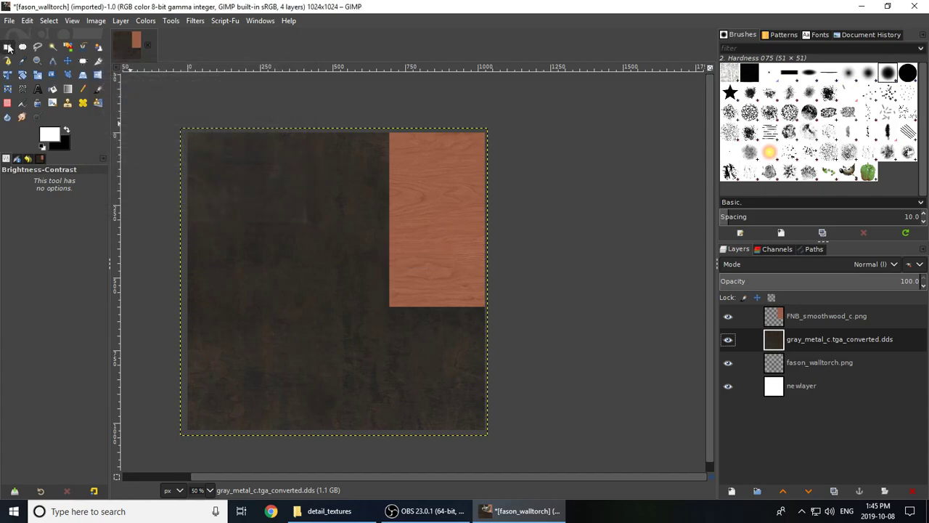
pyautogui.click(8, 47)
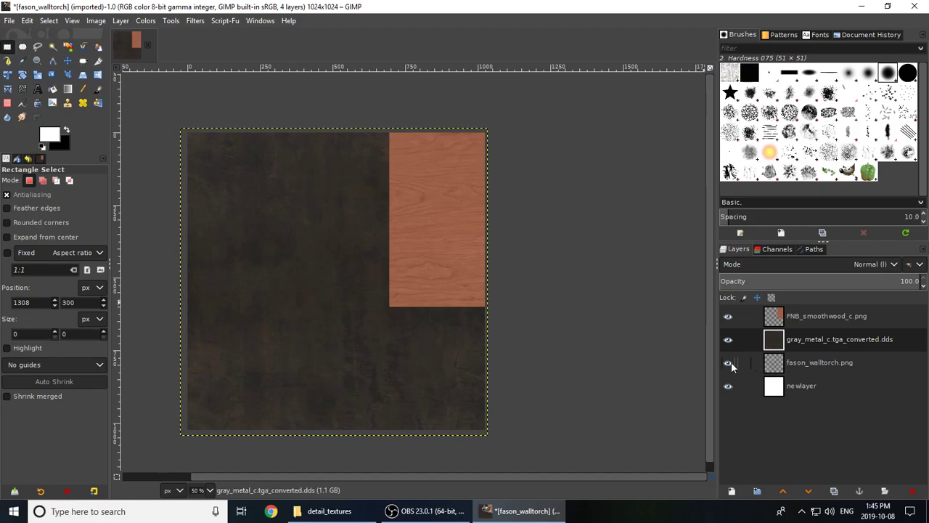
# - Bring the fason_walltorch.png wireframe layer to the top of the stack and check how its UV islands align with the wood and metal
pyautogui.moveTo(798, 369); pyautogui.dragTo(817, 316)
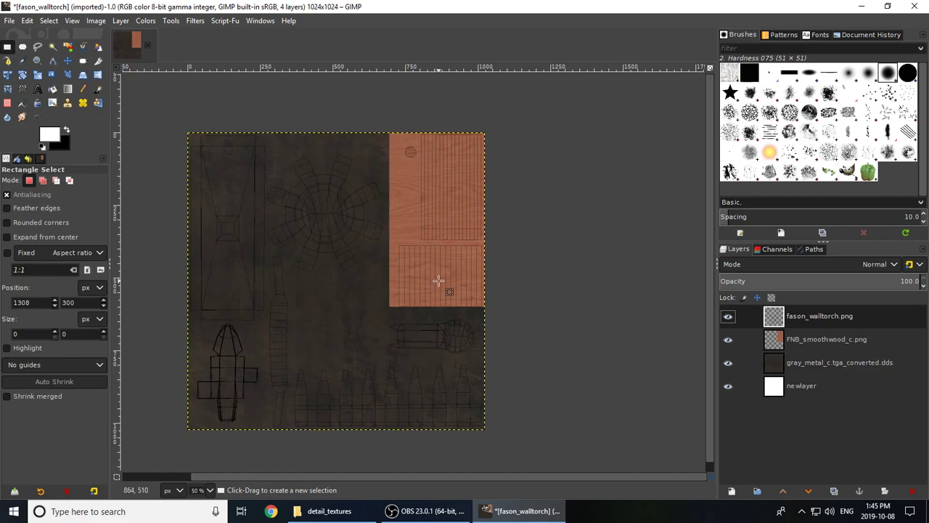
pyautogui.keyDown('ctrl'); pyautogui.scroll(3, 438, 280); pyautogui.keyUp('ctrl')
pyautogui.keyDown('ctrl'); pyautogui.scroll(-3, 438, 280); pyautogui.keyUp('ctrl')
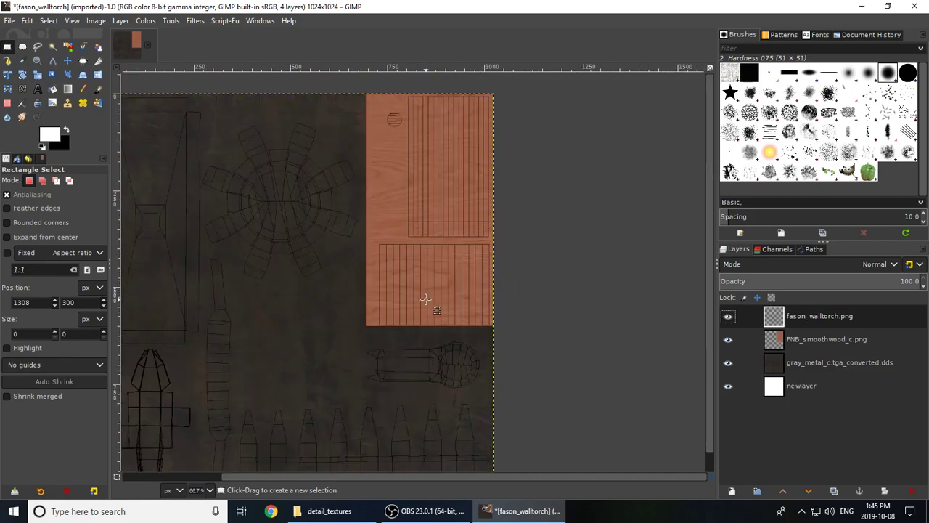
pyautogui.keyDown('ctrl'); pyautogui.scroll(1, 442, 158); pyautogui.keyUp('ctrl')
pyautogui.keyDown('ctrl'); pyautogui.scroll(-1, 472, 179); pyautogui.keyUp('ctrl')
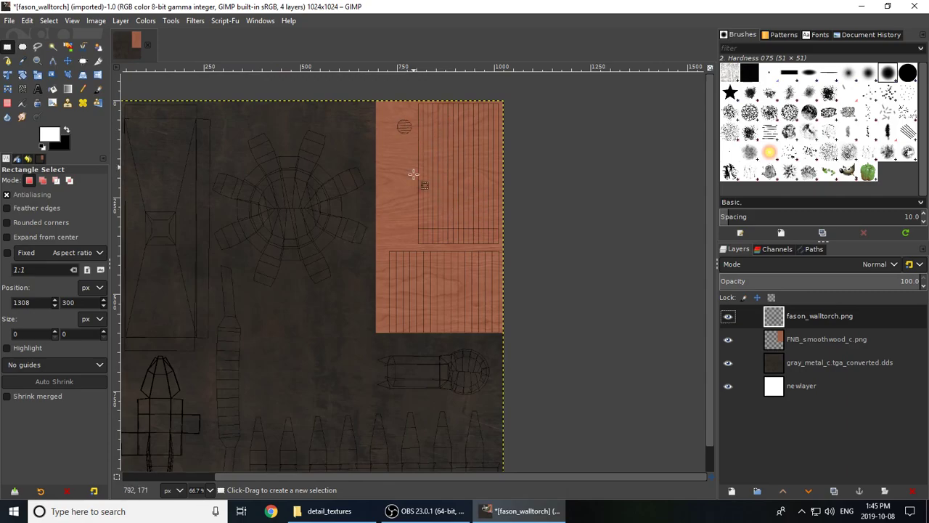
pyautogui.keyDown('ctrl'); pyautogui.scroll(1, 446, 282); pyautogui.keyUp('ctrl')
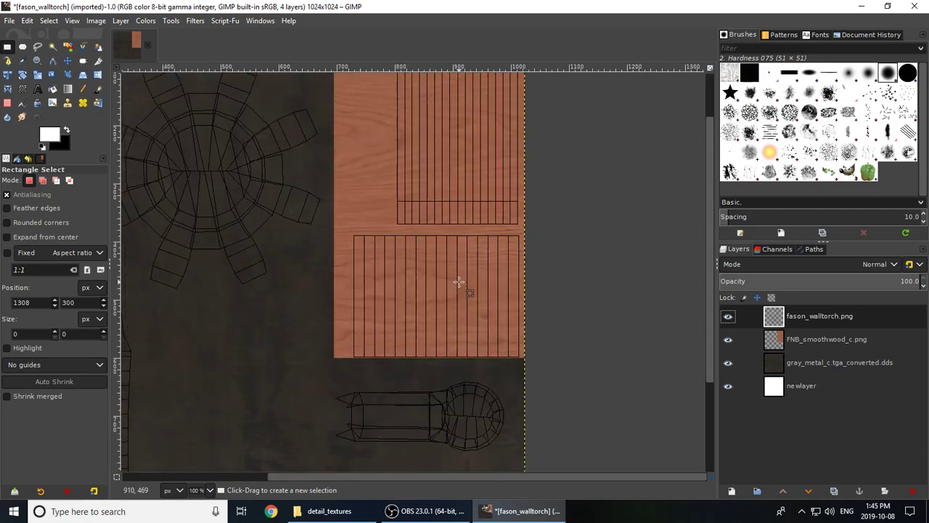
pyautogui.keyDown('ctrl'); pyautogui.scroll(-2, 455, 284); pyautogui.keyUp('ctrl')
pyautogui.keyDown('ctrl'); pyautogui.scroll(2, 327, 240); pyautogui.keyUp('ctrl')
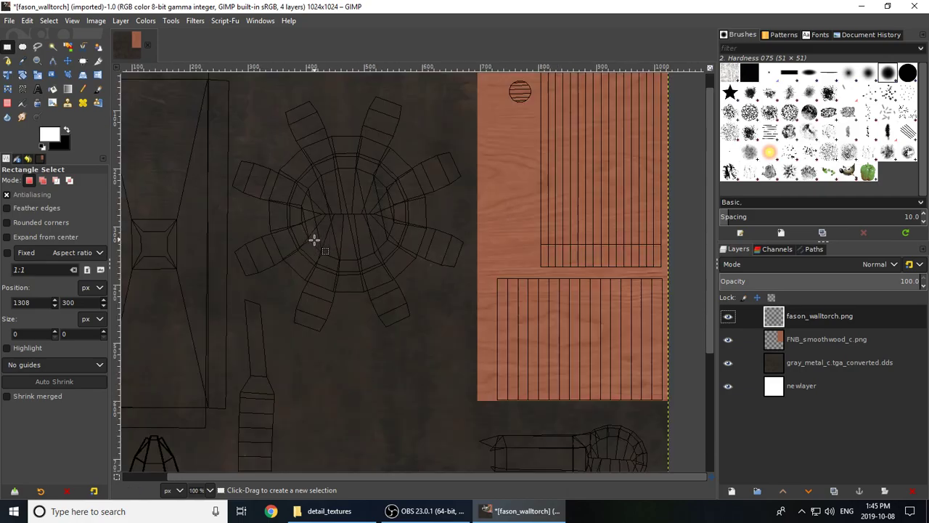
pyautogui.keyDown('ctrl'); pyautogui.scroll(-2, 346, 208); pyautogui.keyUp('ctrl')
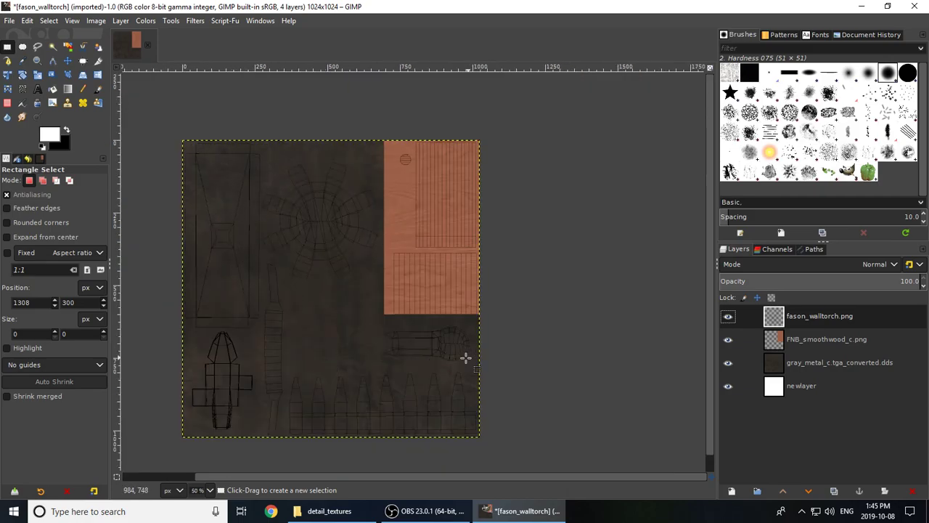
pyautogui.keyDown('ctrl'); pyautogui.scroll(1, 417, 383); pyautogui.keyUp('ctrl')
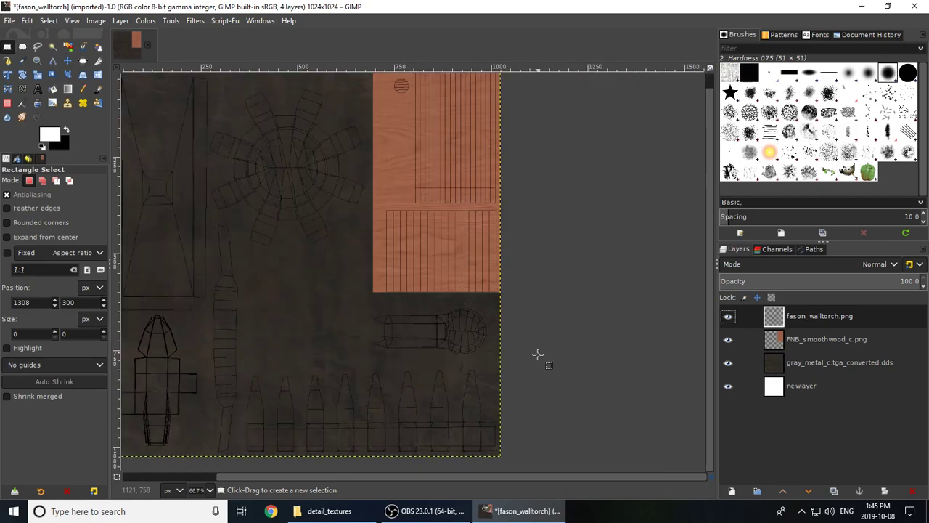
pyautogui.keyDown('ctrl'); pyautogui.scroll(-1, 431, 356); pyautogui.keyUp('ctrl')
pyautogui.keyDown('ctrl'); pyautogui.scroll(1, 285, 238); pyautogui.keyUp('ctrl')
pyautogui.keyDown('ctrl'); pyautogui.scroll(-1, 284, 238); pyautogui.keyUp('ctrl')
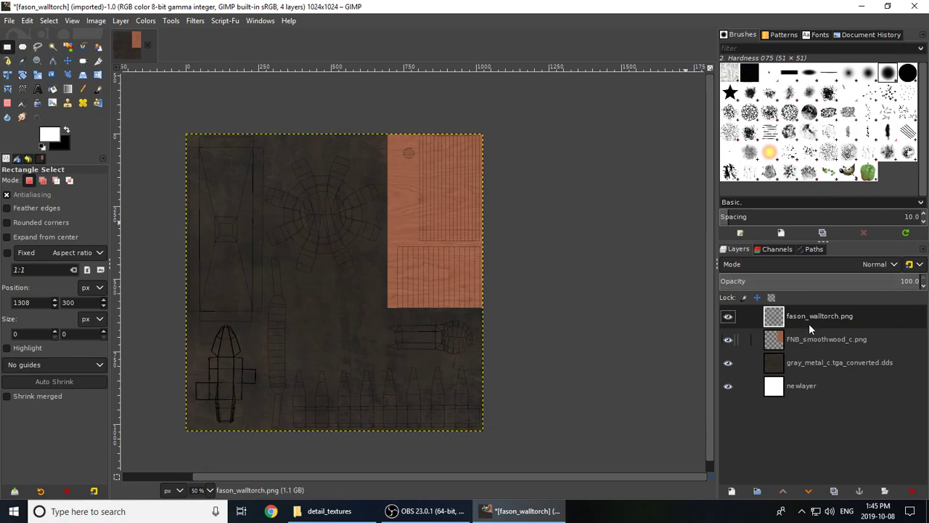
# - Hide the fason_walltorch.png wireframe layer and delete it from the image
pyautogui.click(729, 317)
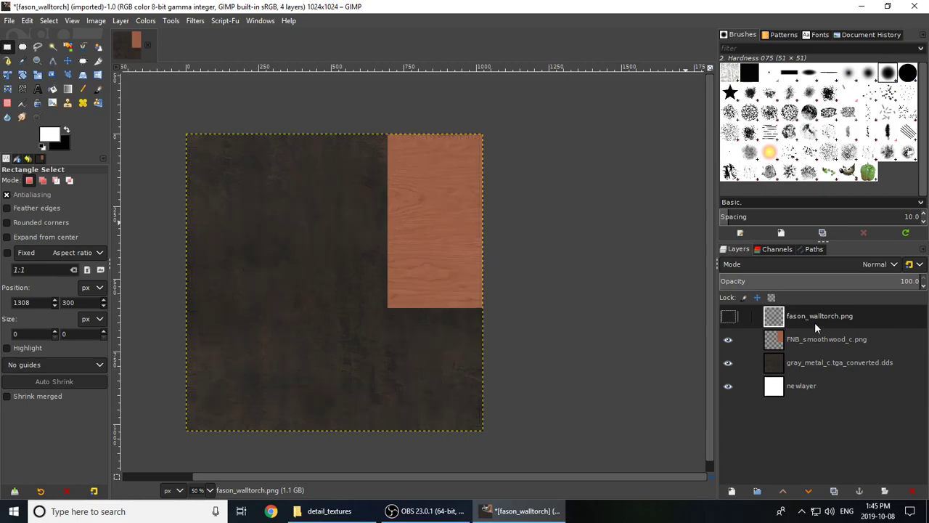
pyautogui.rightClick(812, 320)
pyautogui.click(849, 166)
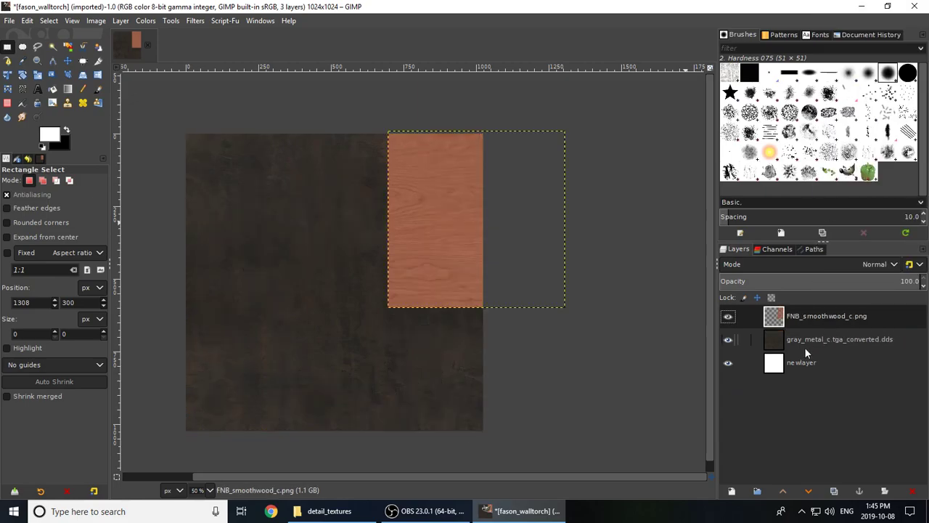
# - Merge the FNB_smoothwood_c.png layer down onto the gray_metal_c.tga_converted.dds layer, and delete newlayer
pyautogui.rightClick(810, 318)
pyautogui.click(863, 157)
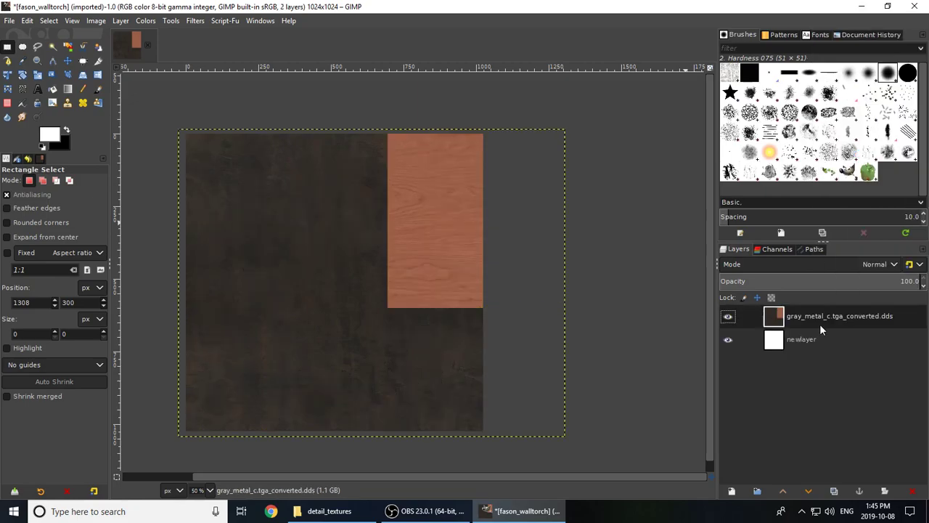
pyautogui.click(799, 336)
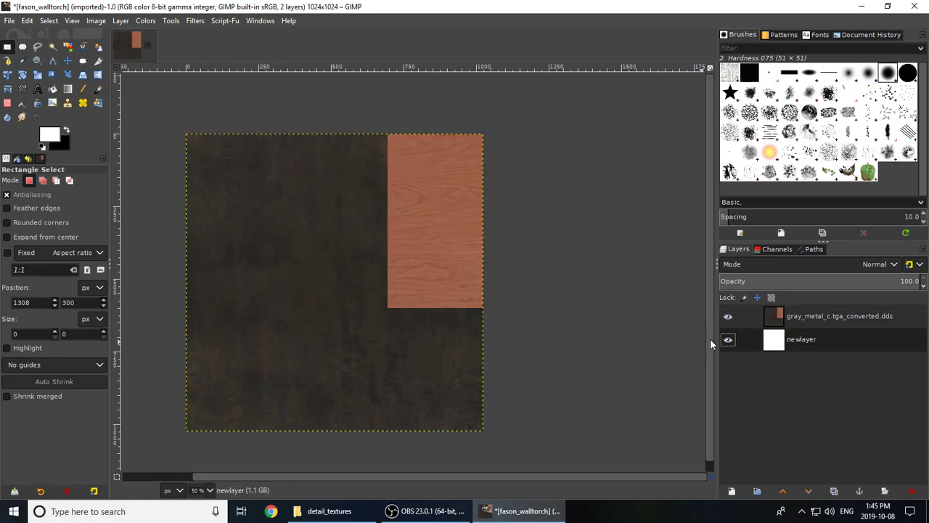
pyautogui.rightClick(815, 340)
pyautogui.click(850, 165)
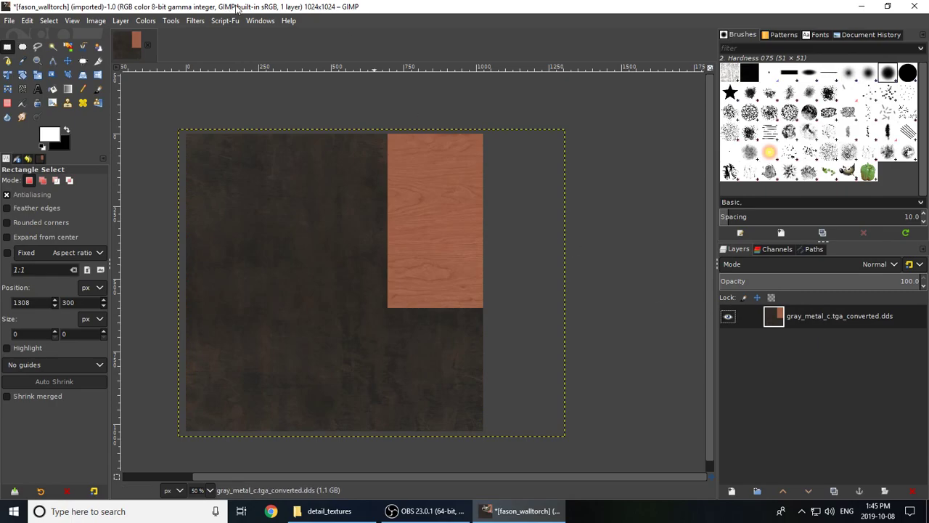
# - Set the merged texture layer's opacity to 5 and overwrite fason_walltorch.png with the image
pyautogui.moveTo(762, 281); pyautogui.dragTo(926, 280)
pyautogui.moveTo(803, 283); pyautogui.dragTo(737, 283)
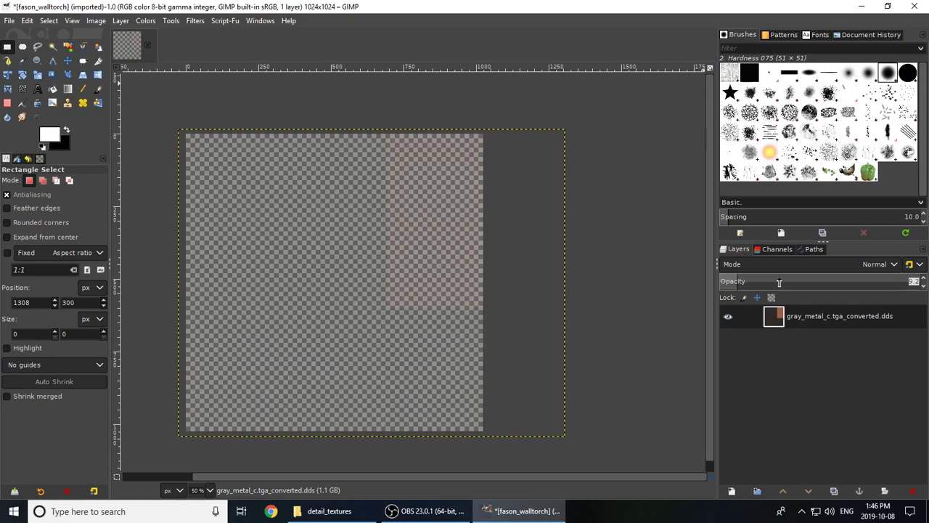
pyautogui.write('5')
pyautogui.press('Return')
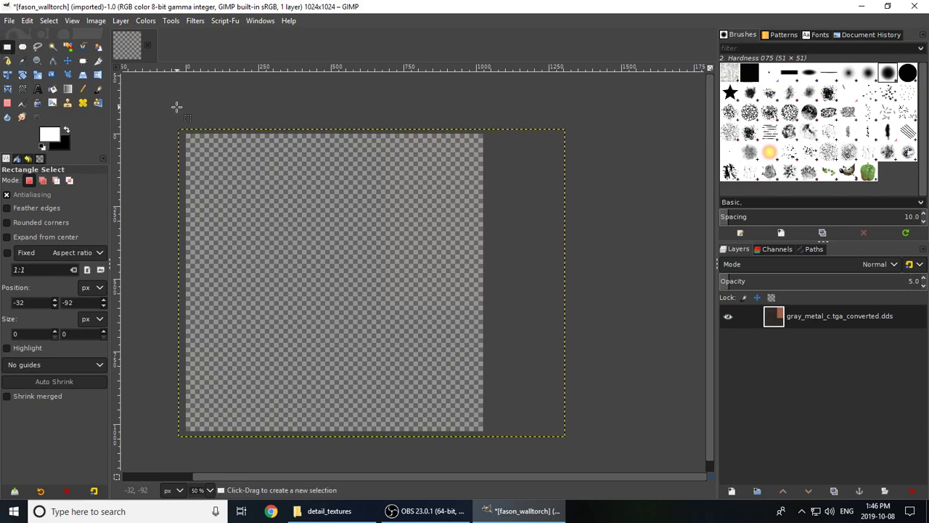
pyautogui.click(10, 21)
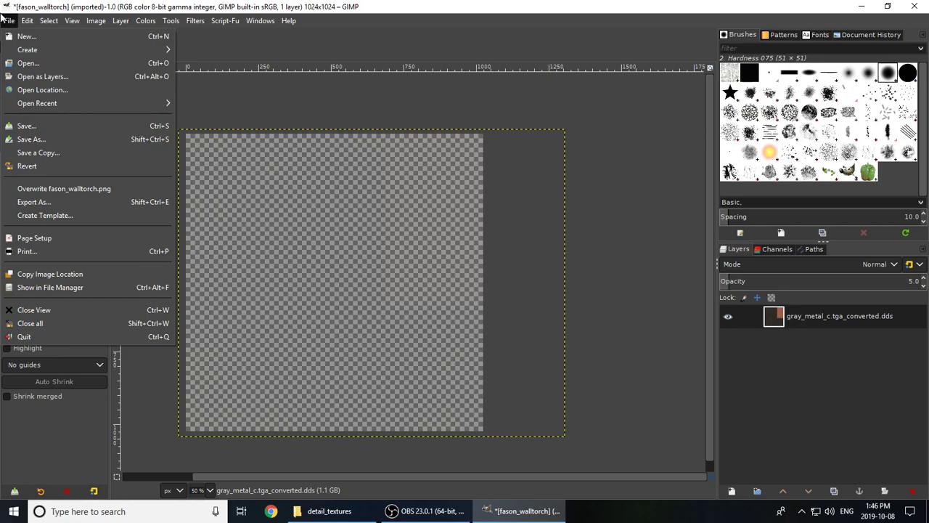
pyautogui.click(74, 190)
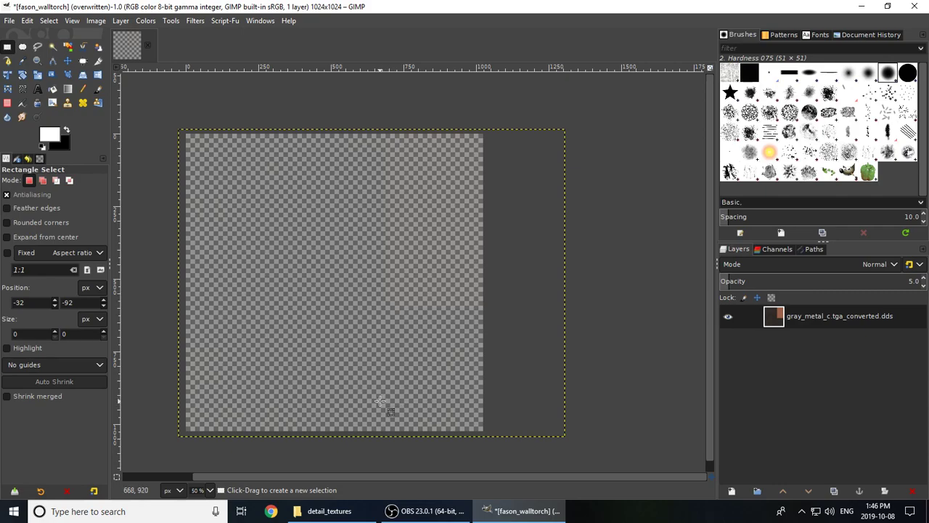
# - Switch to the desktop, open fason_walltorch.obj in 3D Viewer, inspect the textured torch from several sides, and close the viewer
pyautogui.click(537, 513)
pyautogui.click(356, 512)
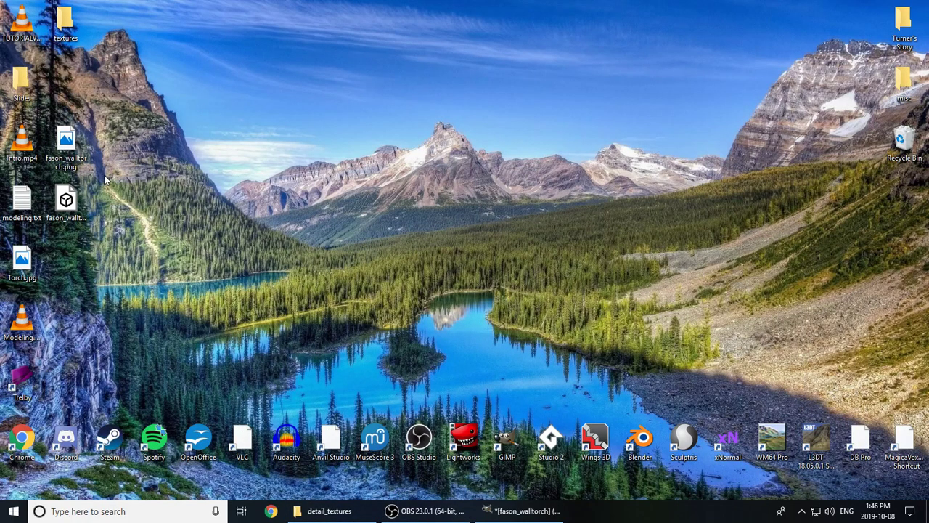
pyautogui.doubleClick(67, 201)
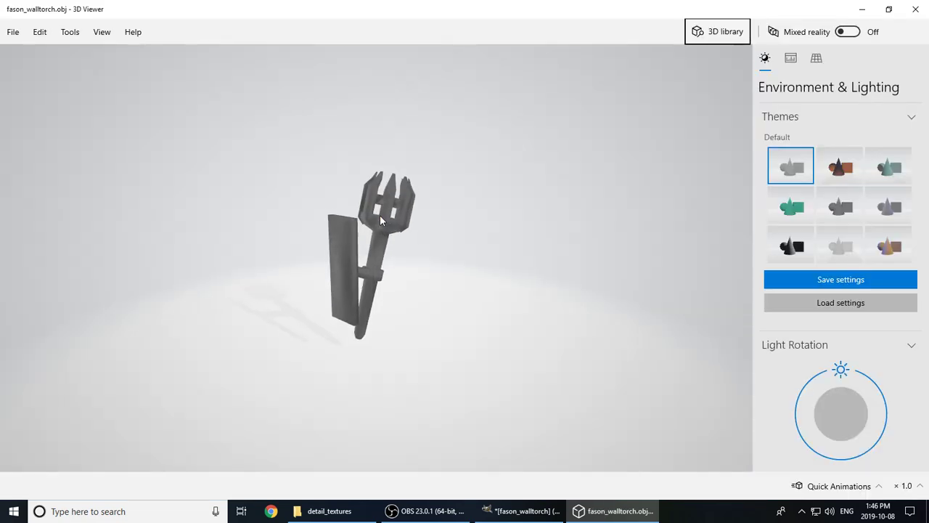
pyautogui.moveTo(527, 297); pyautogui.dragTo(502, 322)
pyautogui.moveTo(429, 284); pyautogui.dragTo(338, 243)
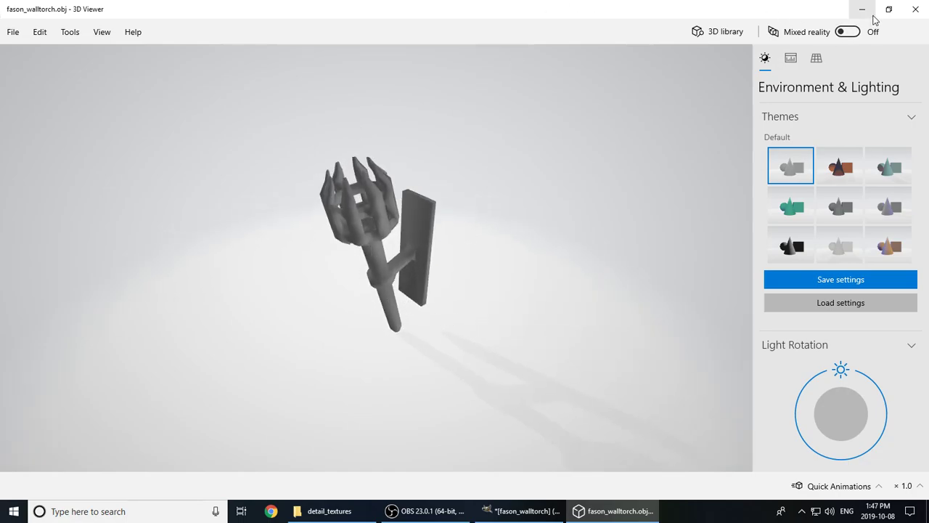
pyautogui.click(915, 8)
pyautogui.click(357, 187)
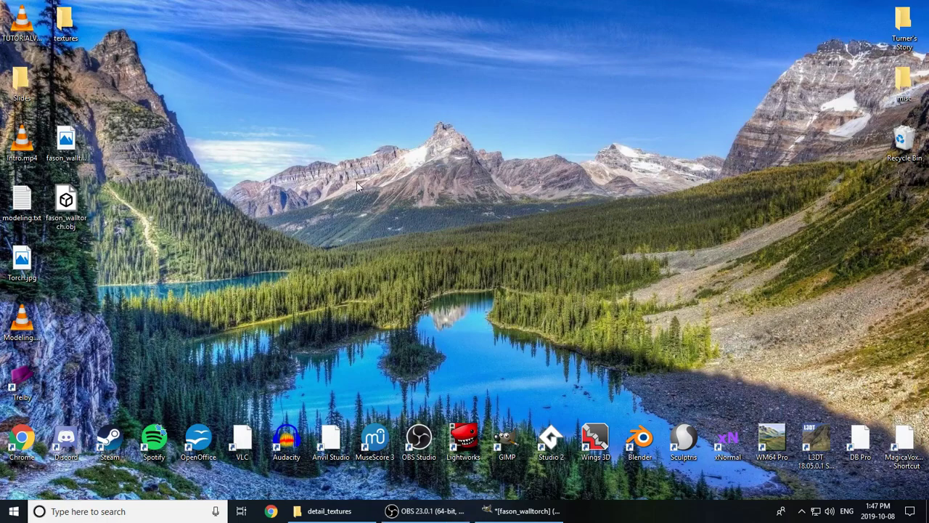